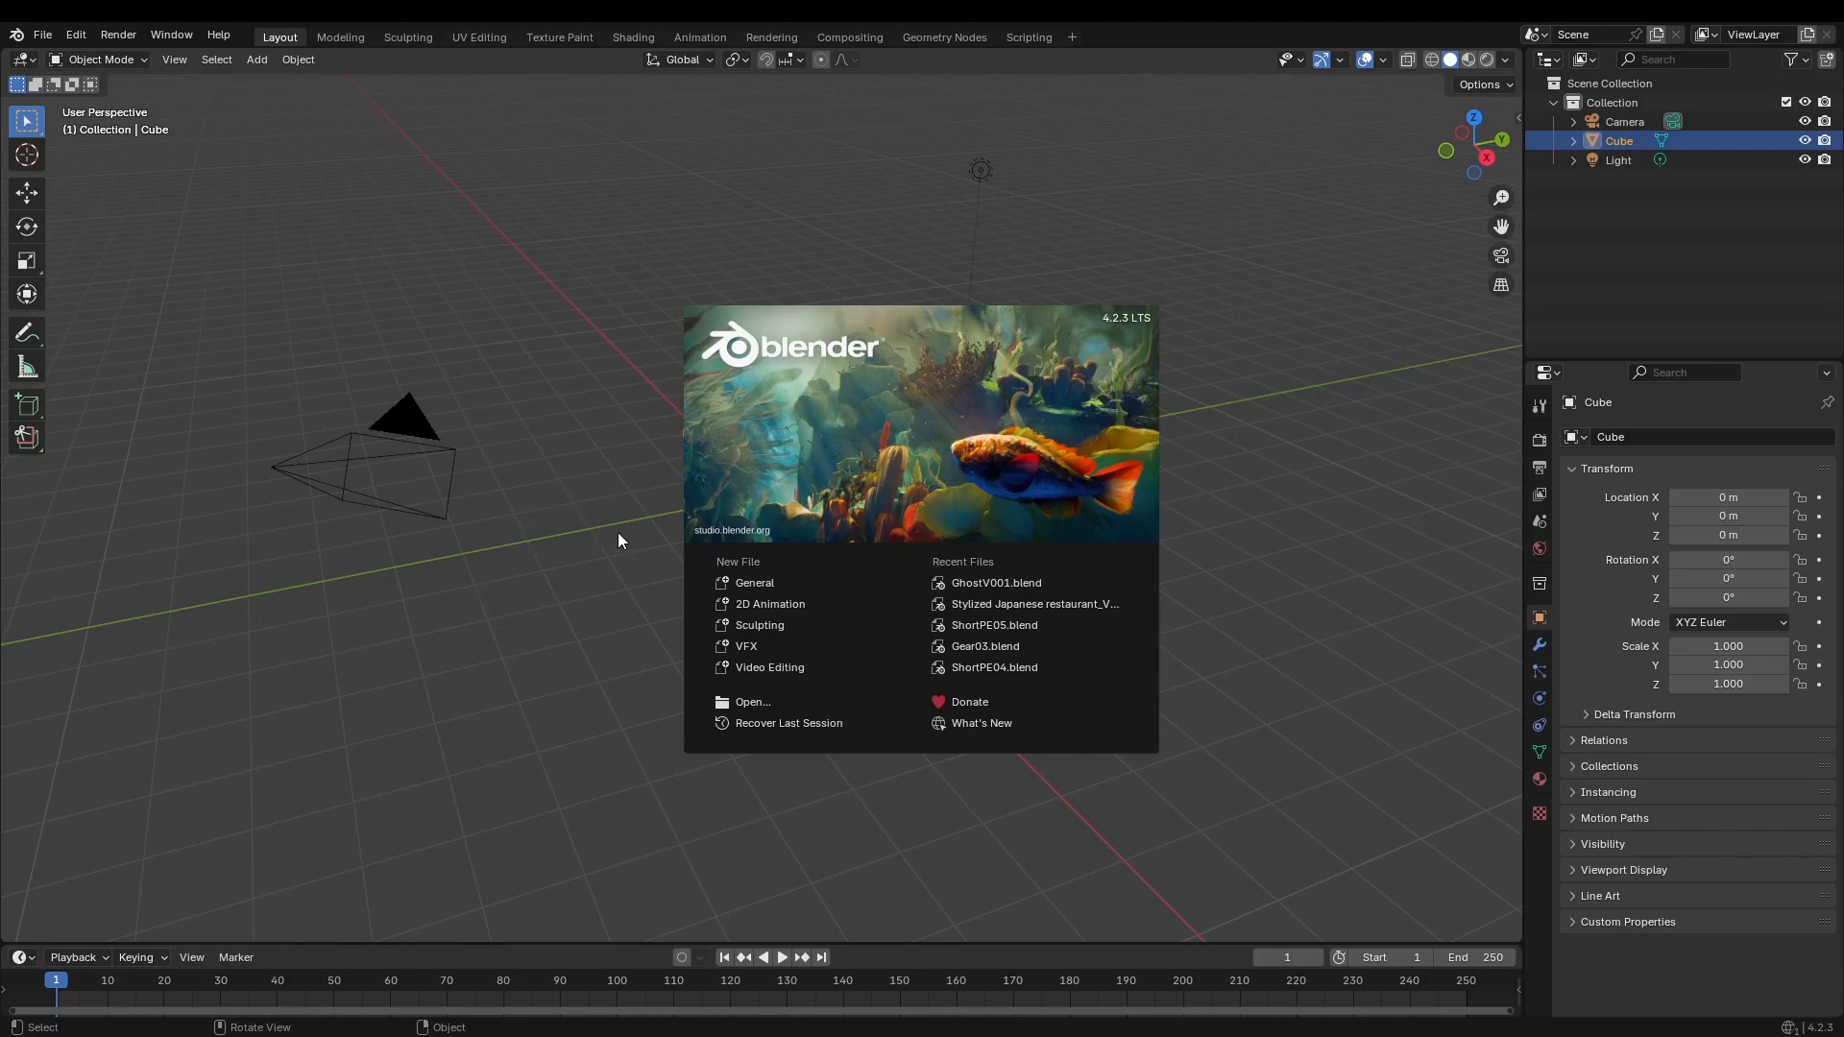
Step: Start with a General scene and turn on the Screencast Keys display
left_click(730, 582)
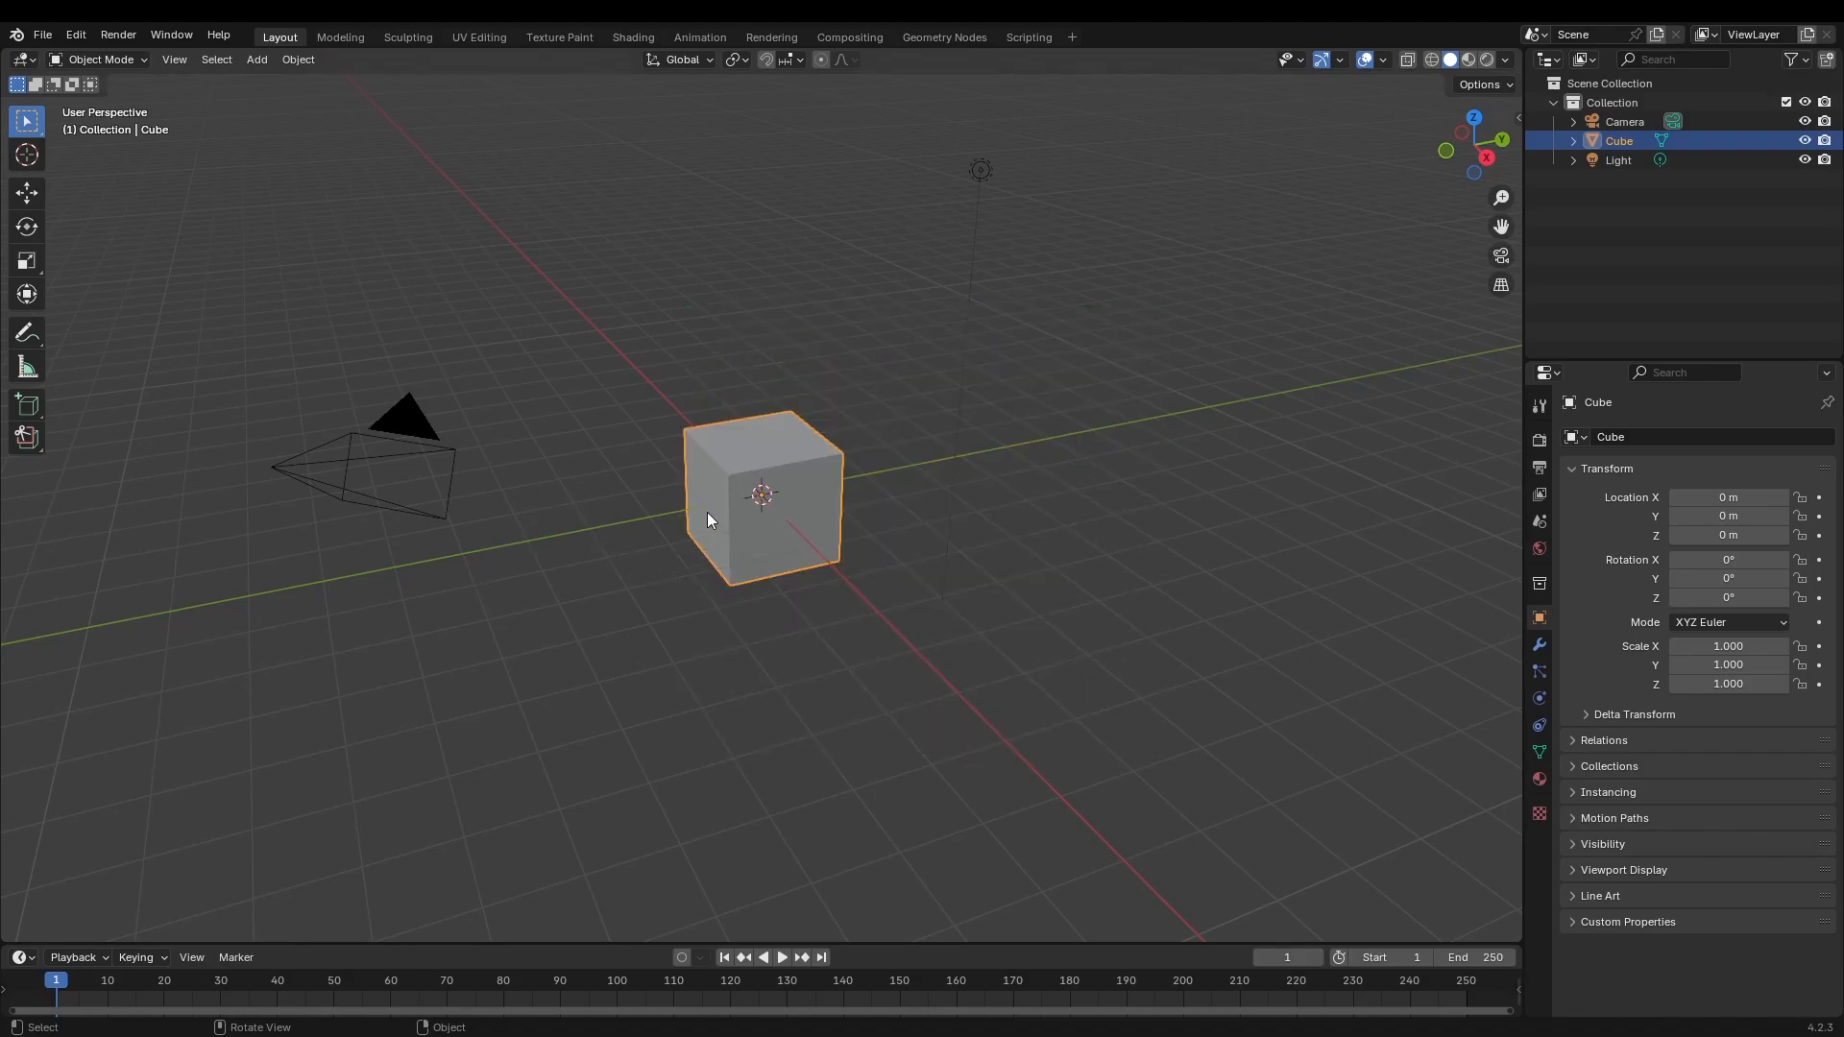
middle_click_drag(707, 511, 695, 480)
middle_click_drag(742, 401, 788, 474)
key("n")
left_click(1510, 346)
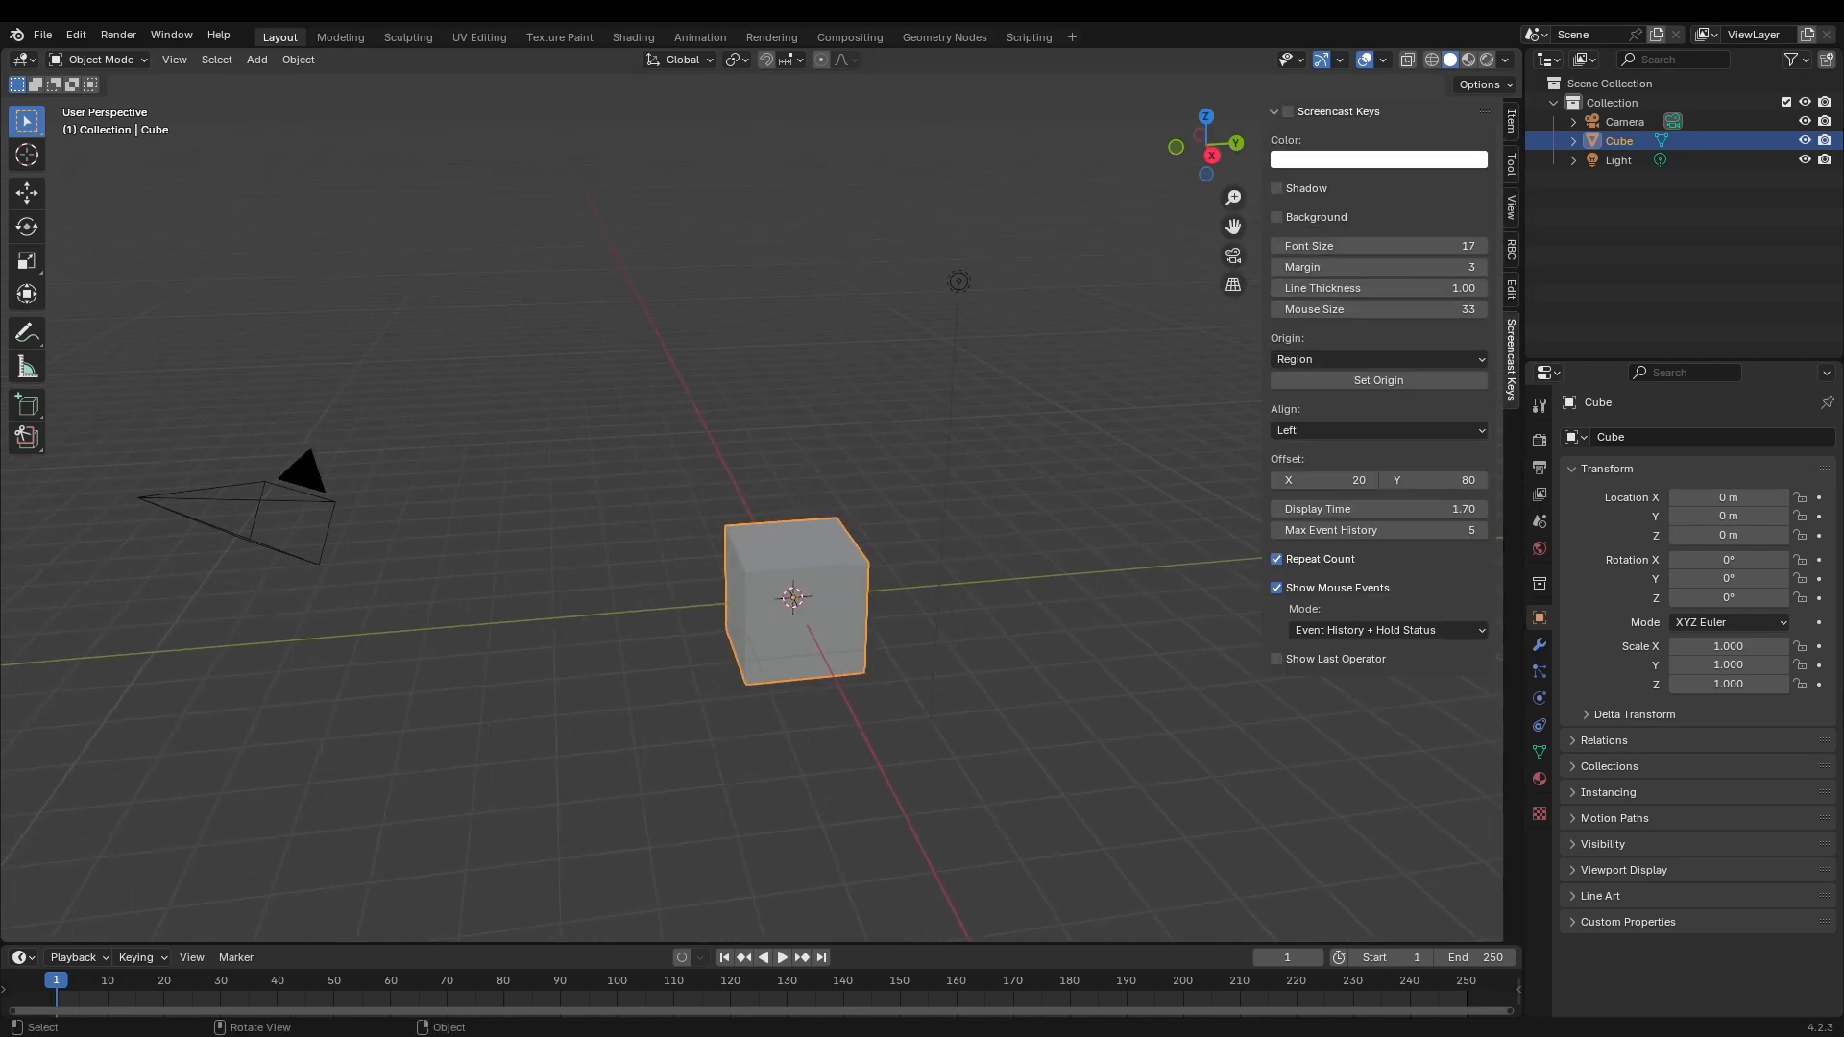
key("n")
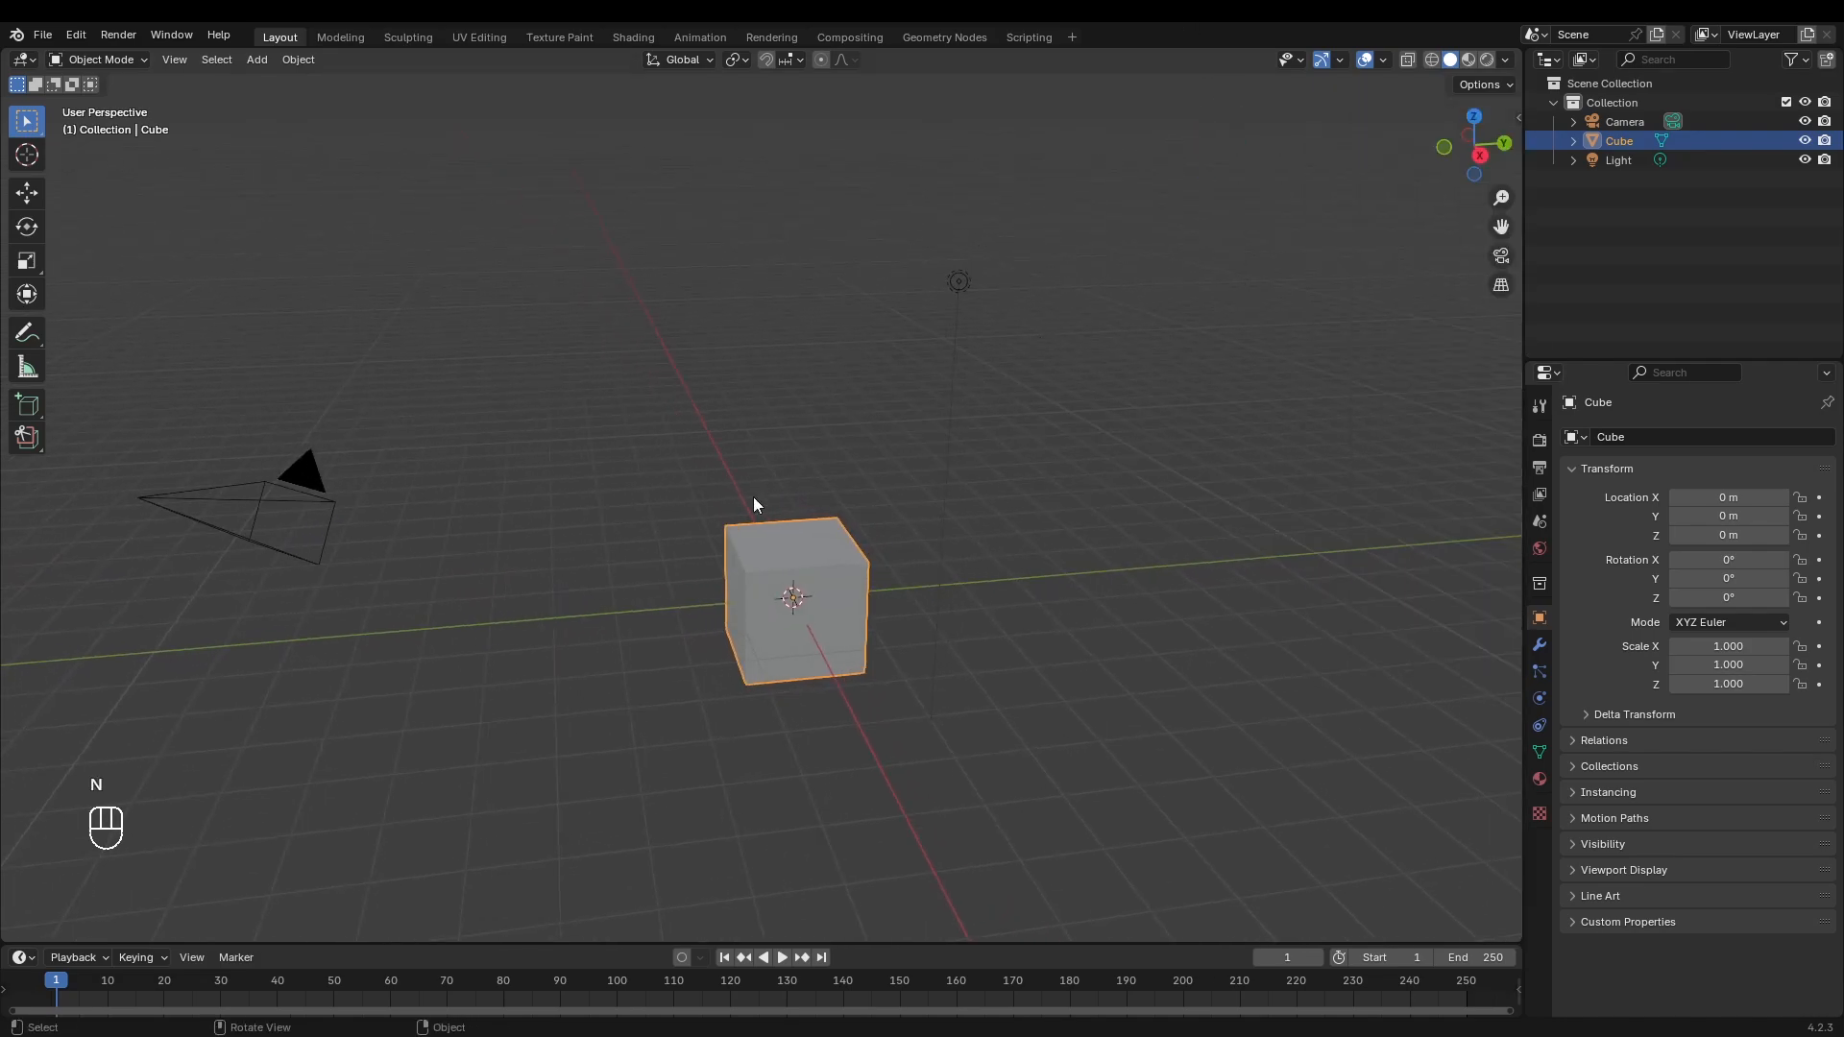
Step: Delete the camera and the light from the scene, keeping only the cube
middle_click_drag(546, 583, 634, 587, "shift")
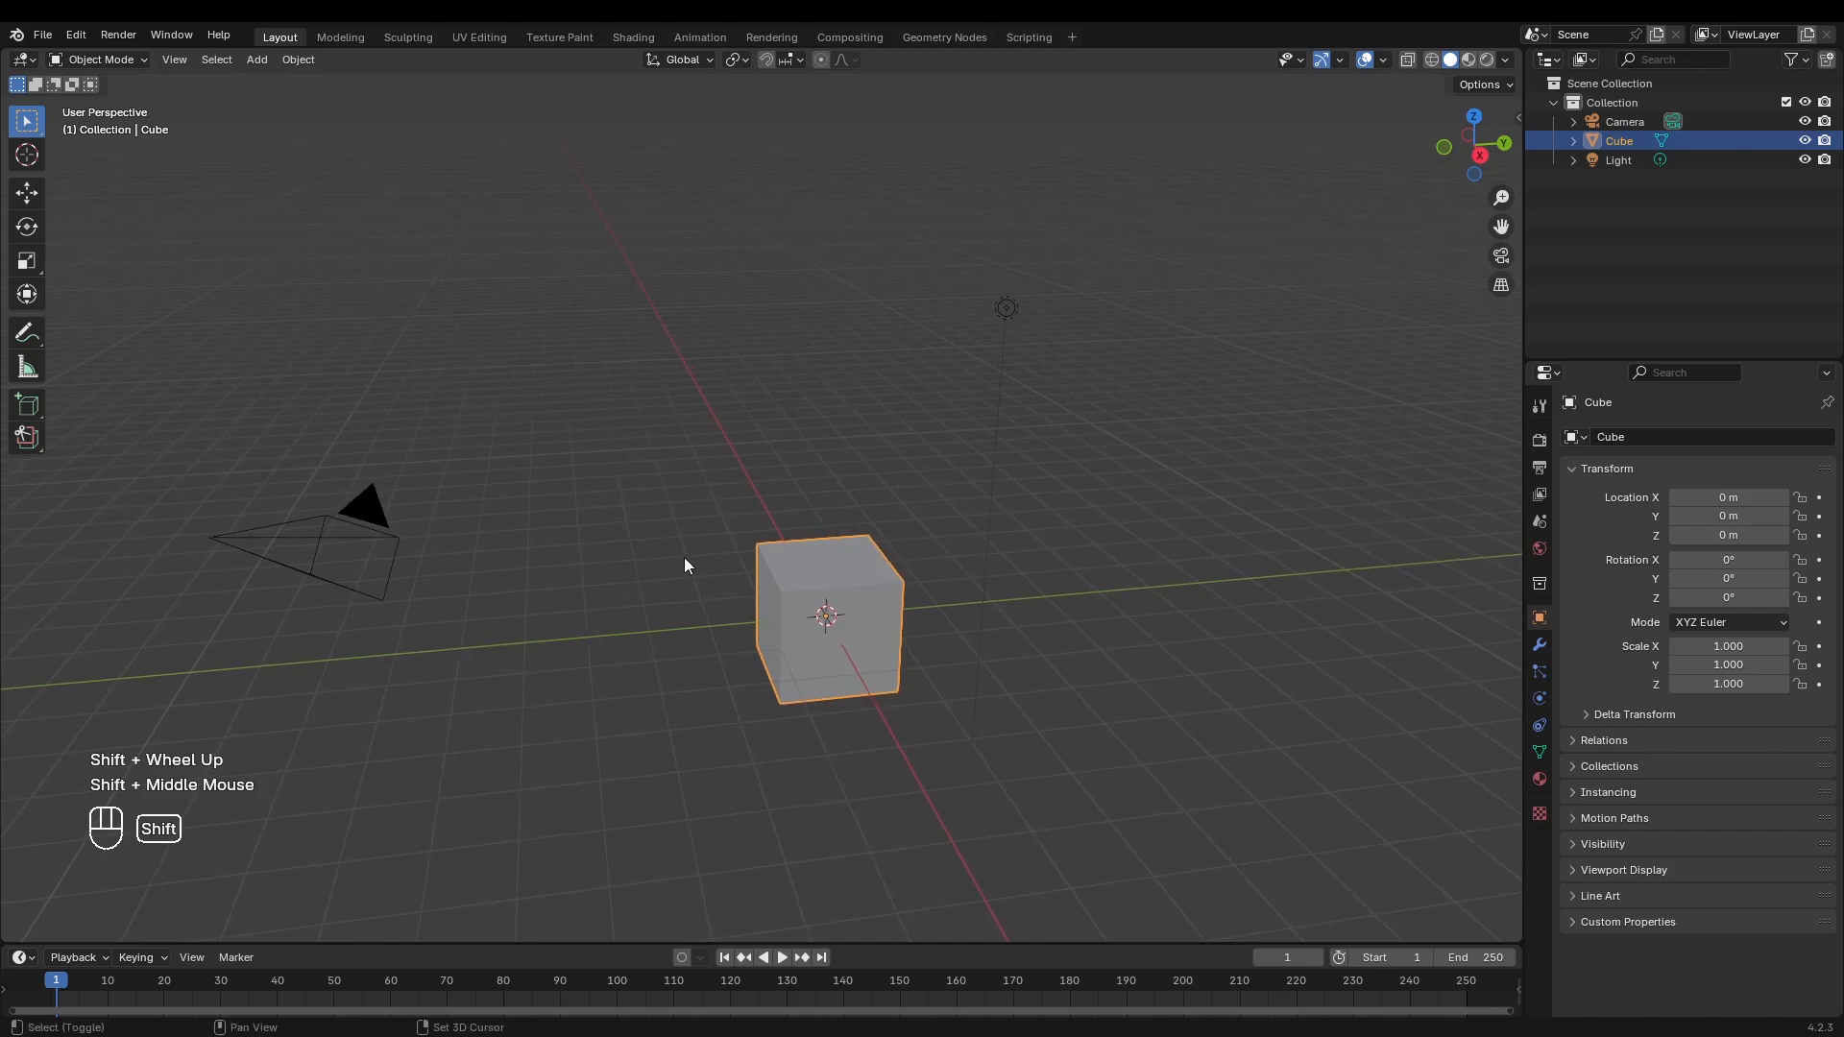
mouse_move(769, 485)
middle_mouse_down()
mouse_move(811, 506)
mouse_move(766, 462)
middle_mouse_up()
scroll(288, 327, "down", 1)
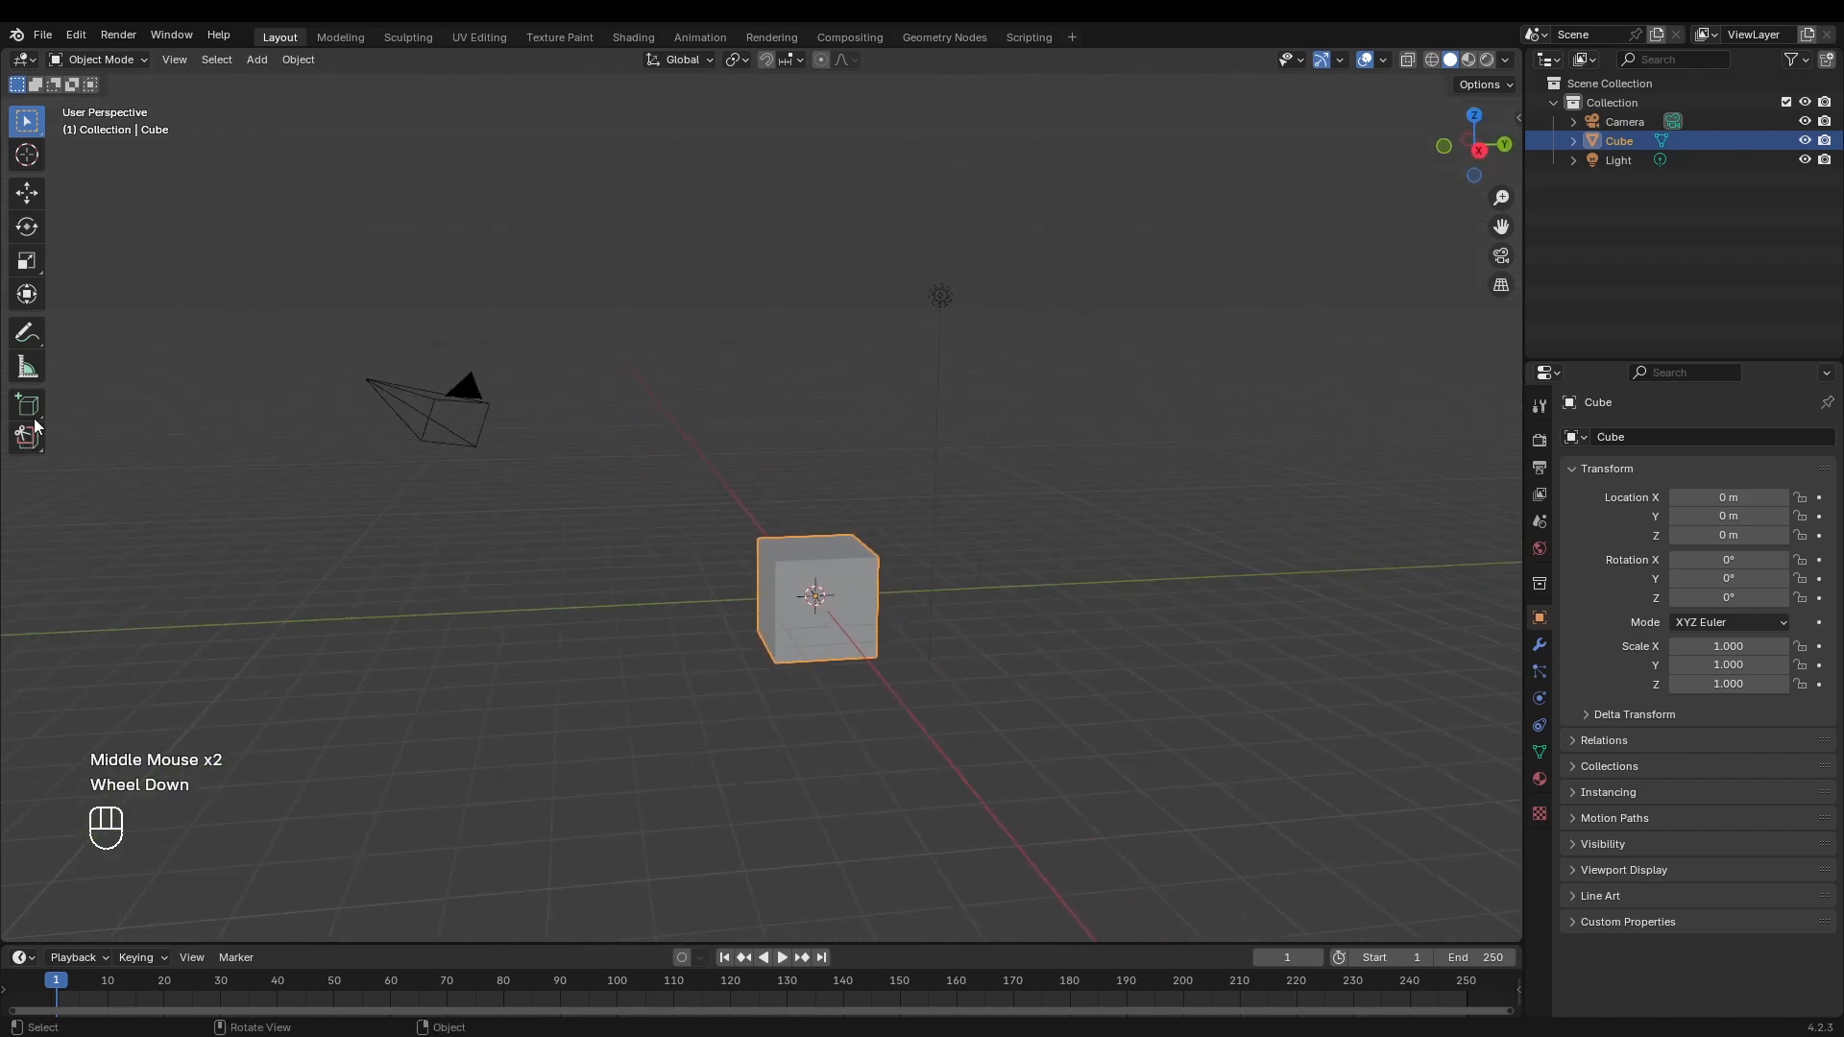
left_click_drag(271, 311, 472, 438)
key("Delete")
left_click(941, 296)
key("Delete")
scroll(952, 648, "up", 1)
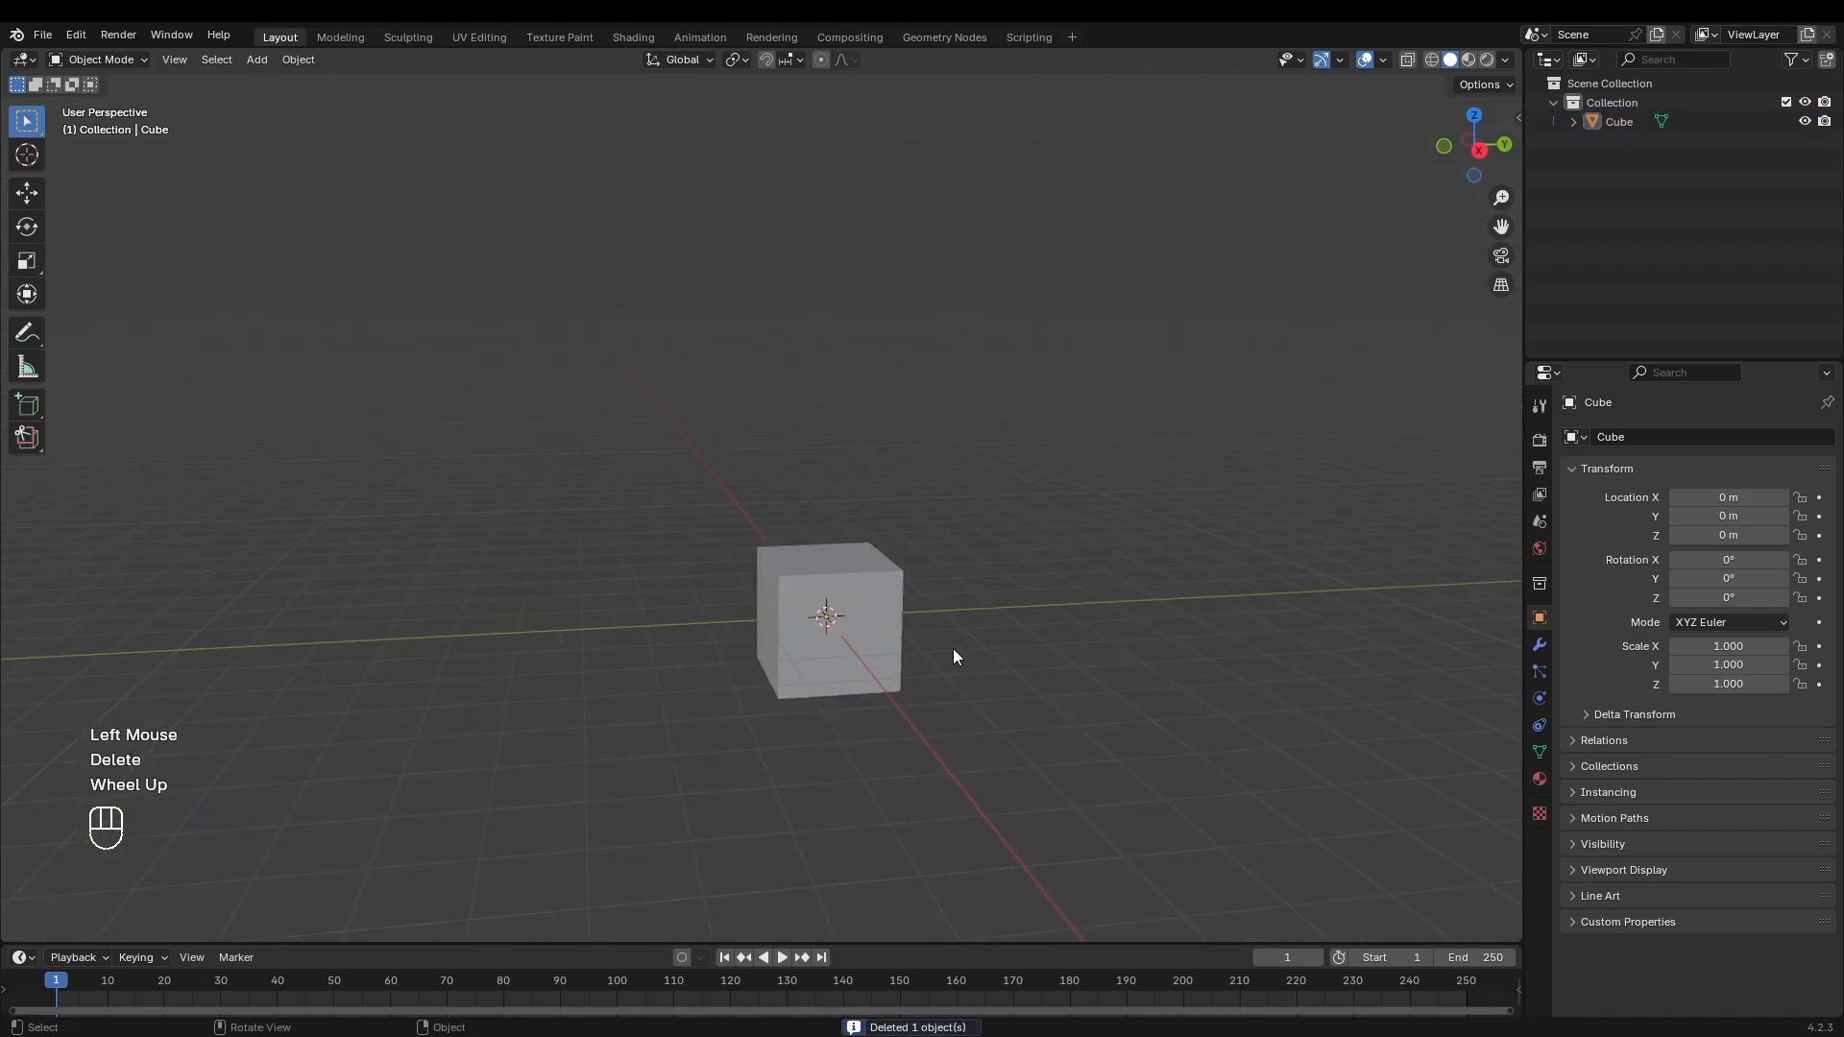
Step: Raise the cube about 4 m along Z and scale it up uniformly to 1.5
left_click(952, 648)
left_click(874, 618)
key("g")
key("z")
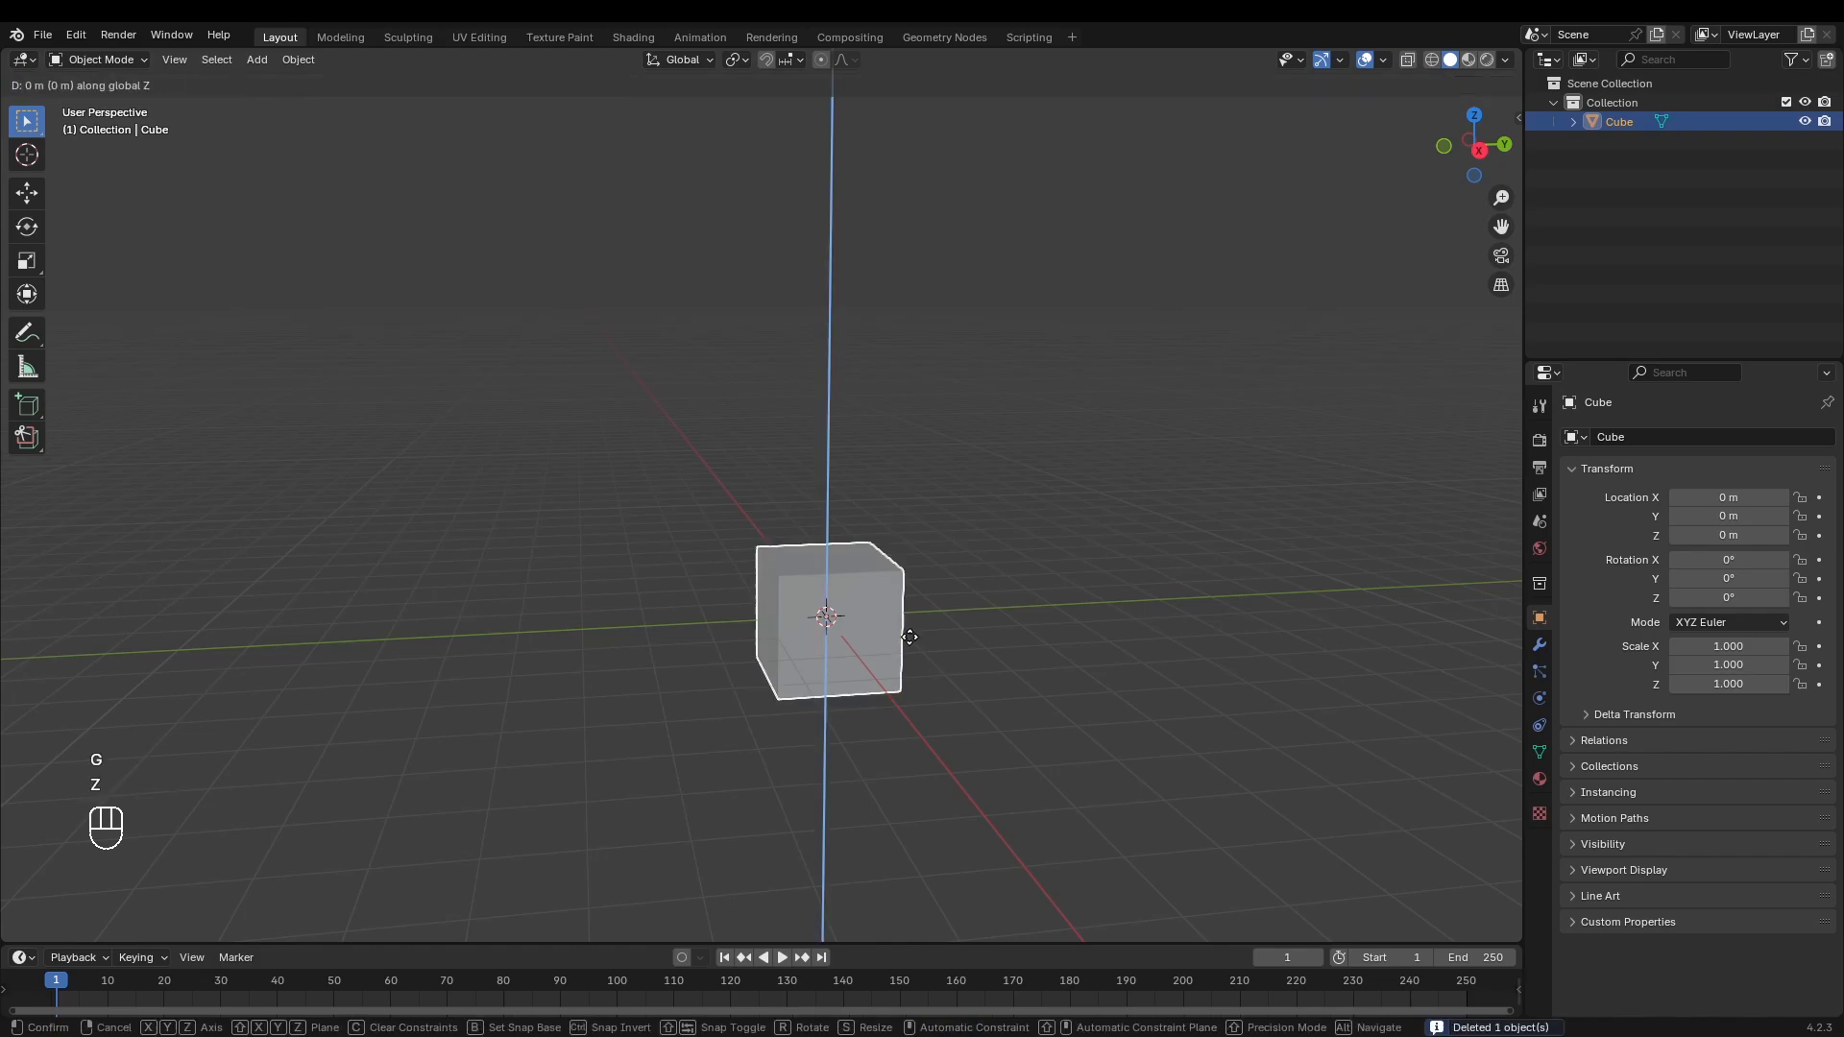
left_click(904, 643, "ctrl")
scroll(941, 458, "down", 1)
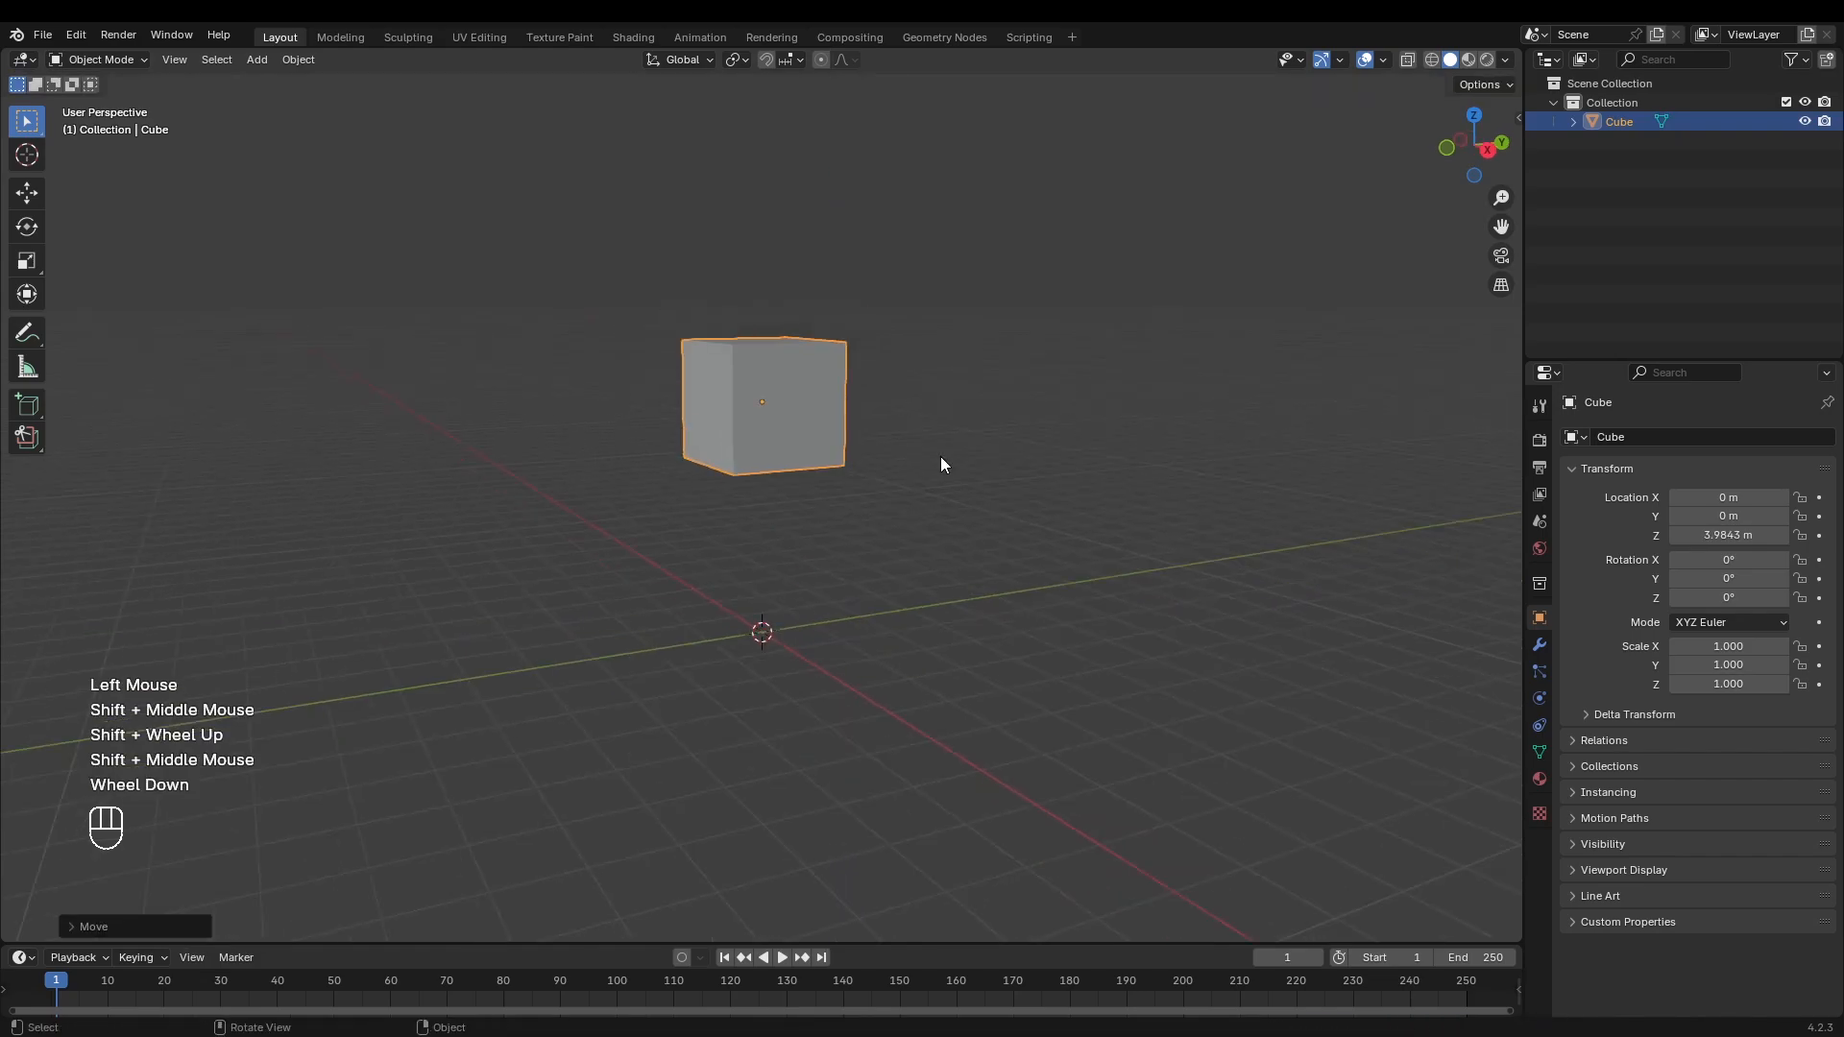
key("s")
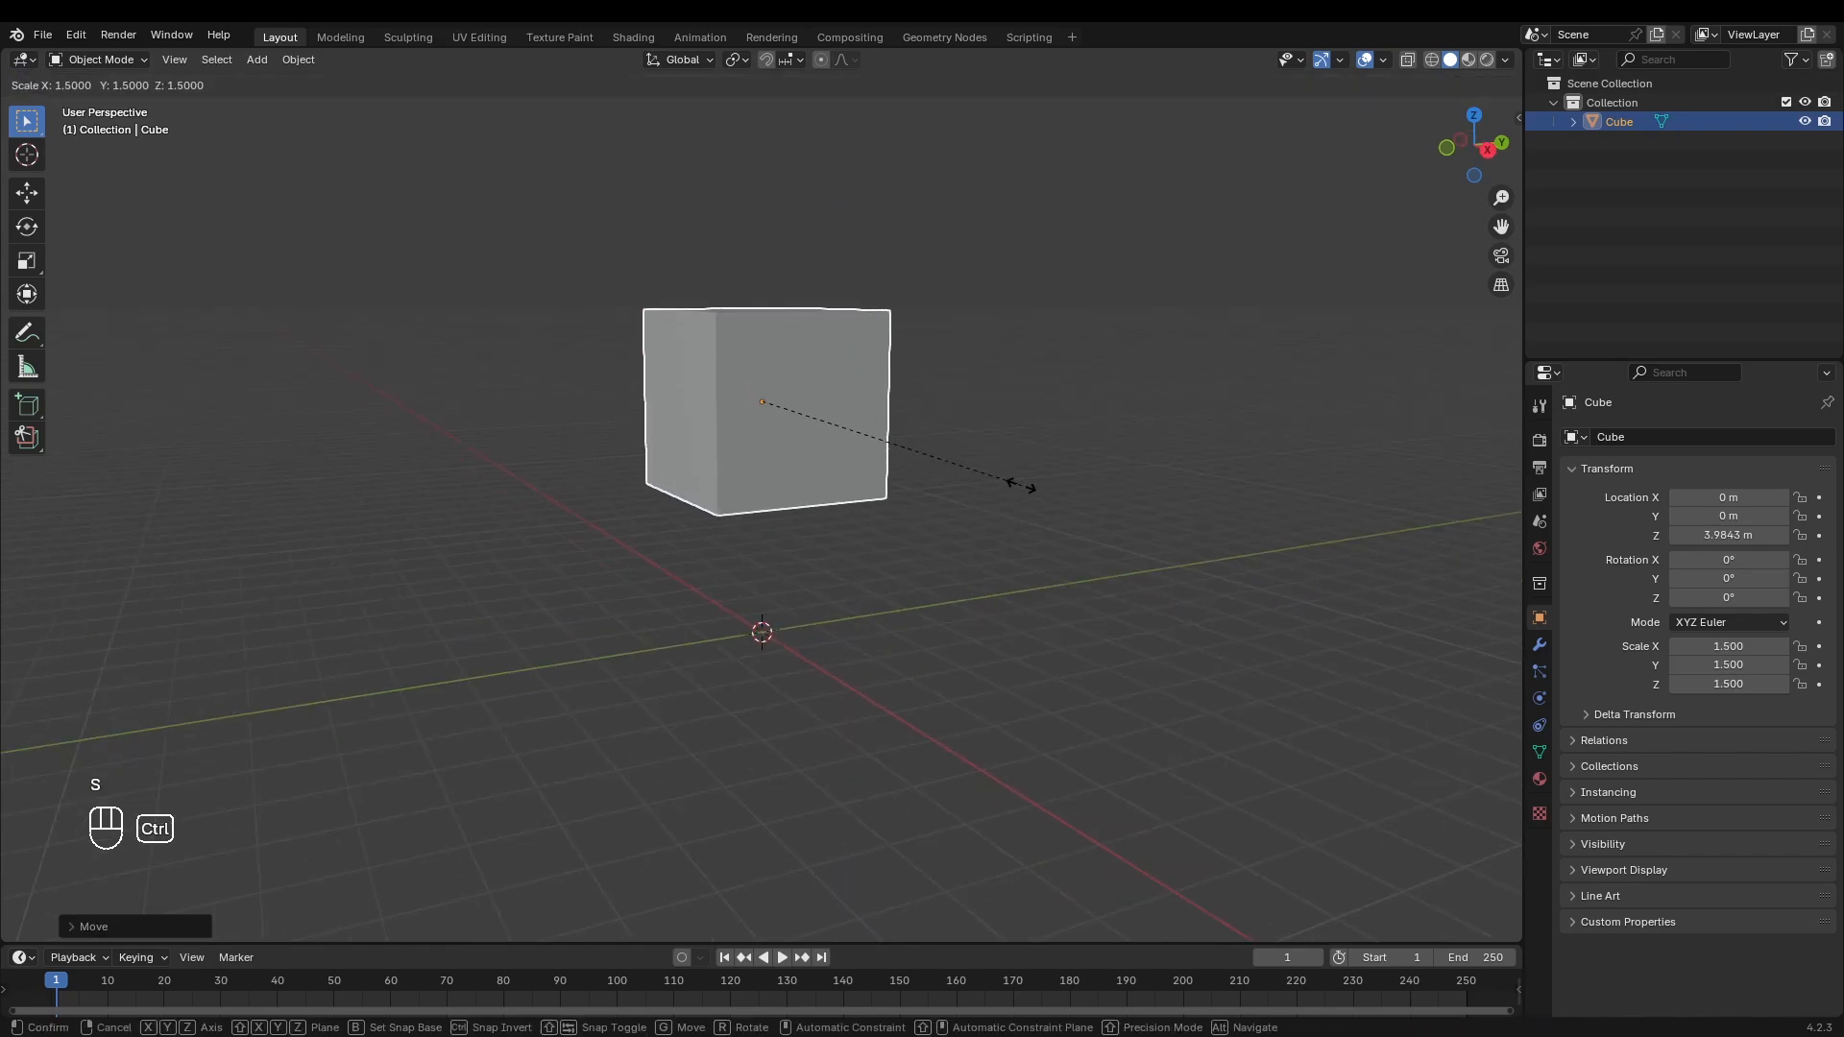
left_click(1008, 490, "ctrl")
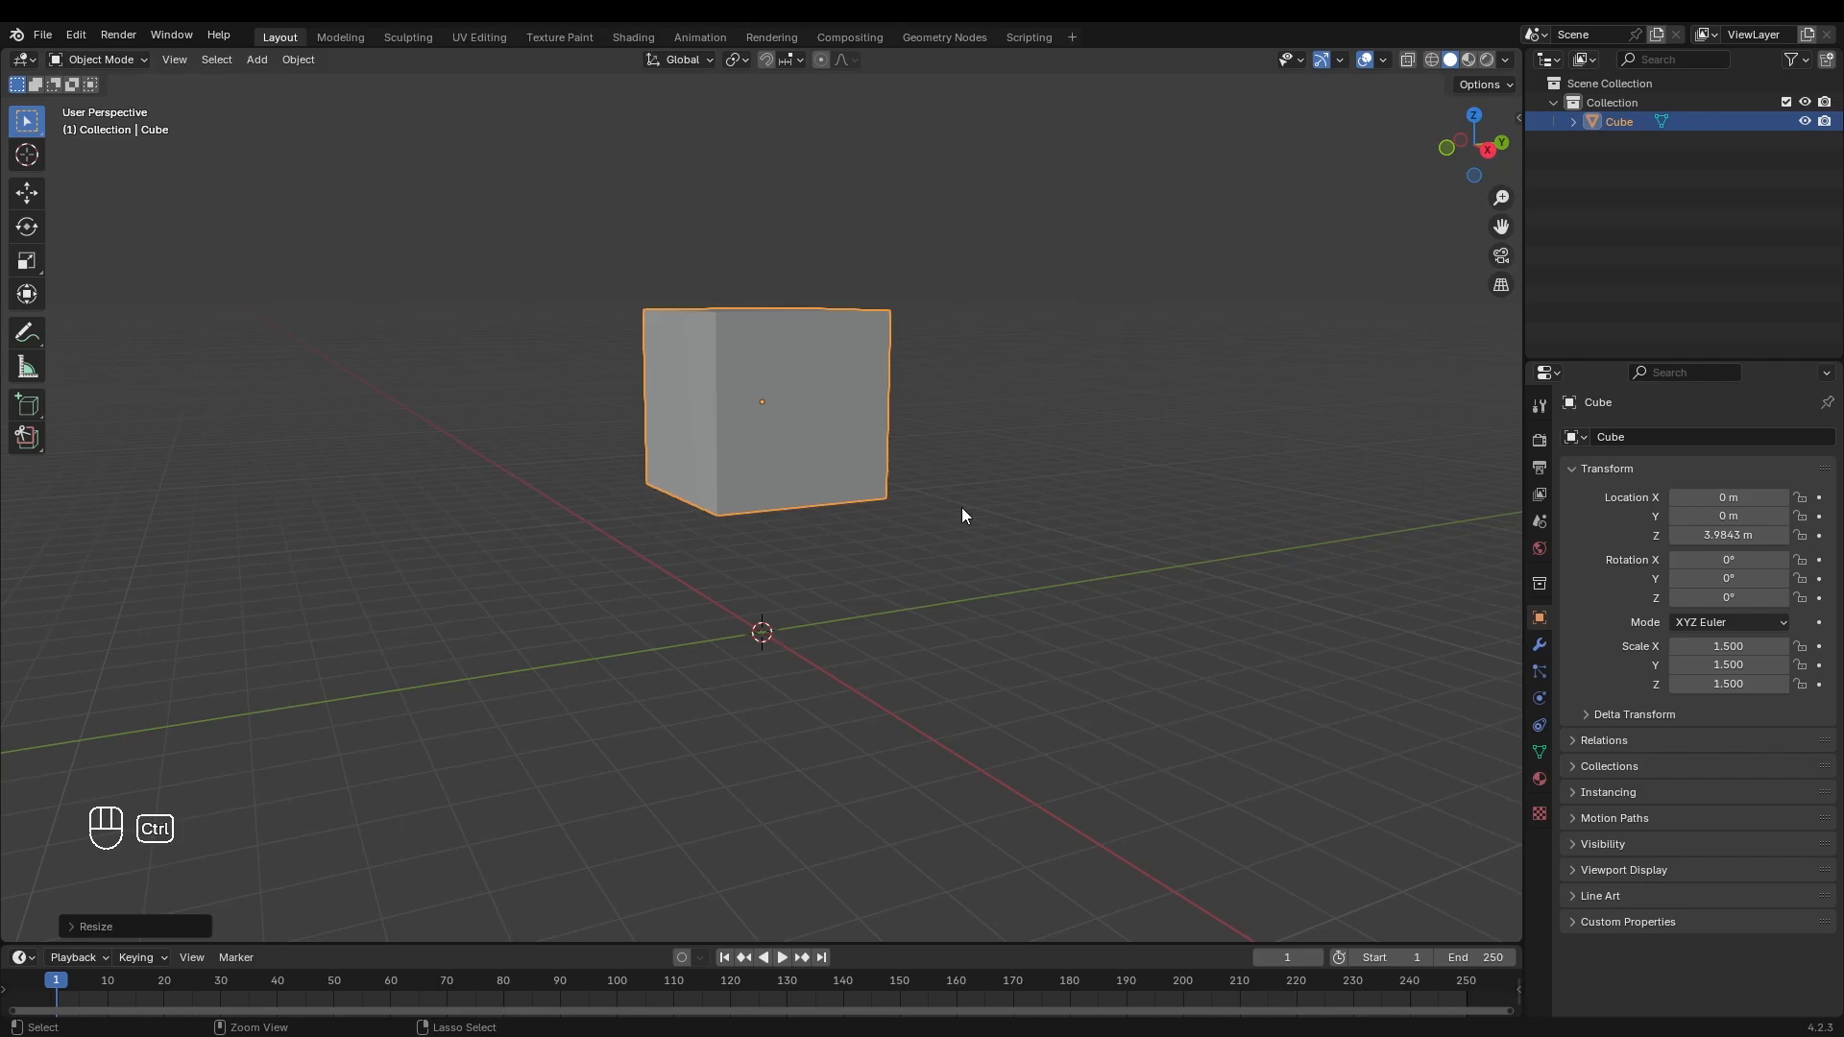
Step: Add a level 2 Subdivision modifier to the cube and apply it to get an editable sphere
key("ctrl+2")
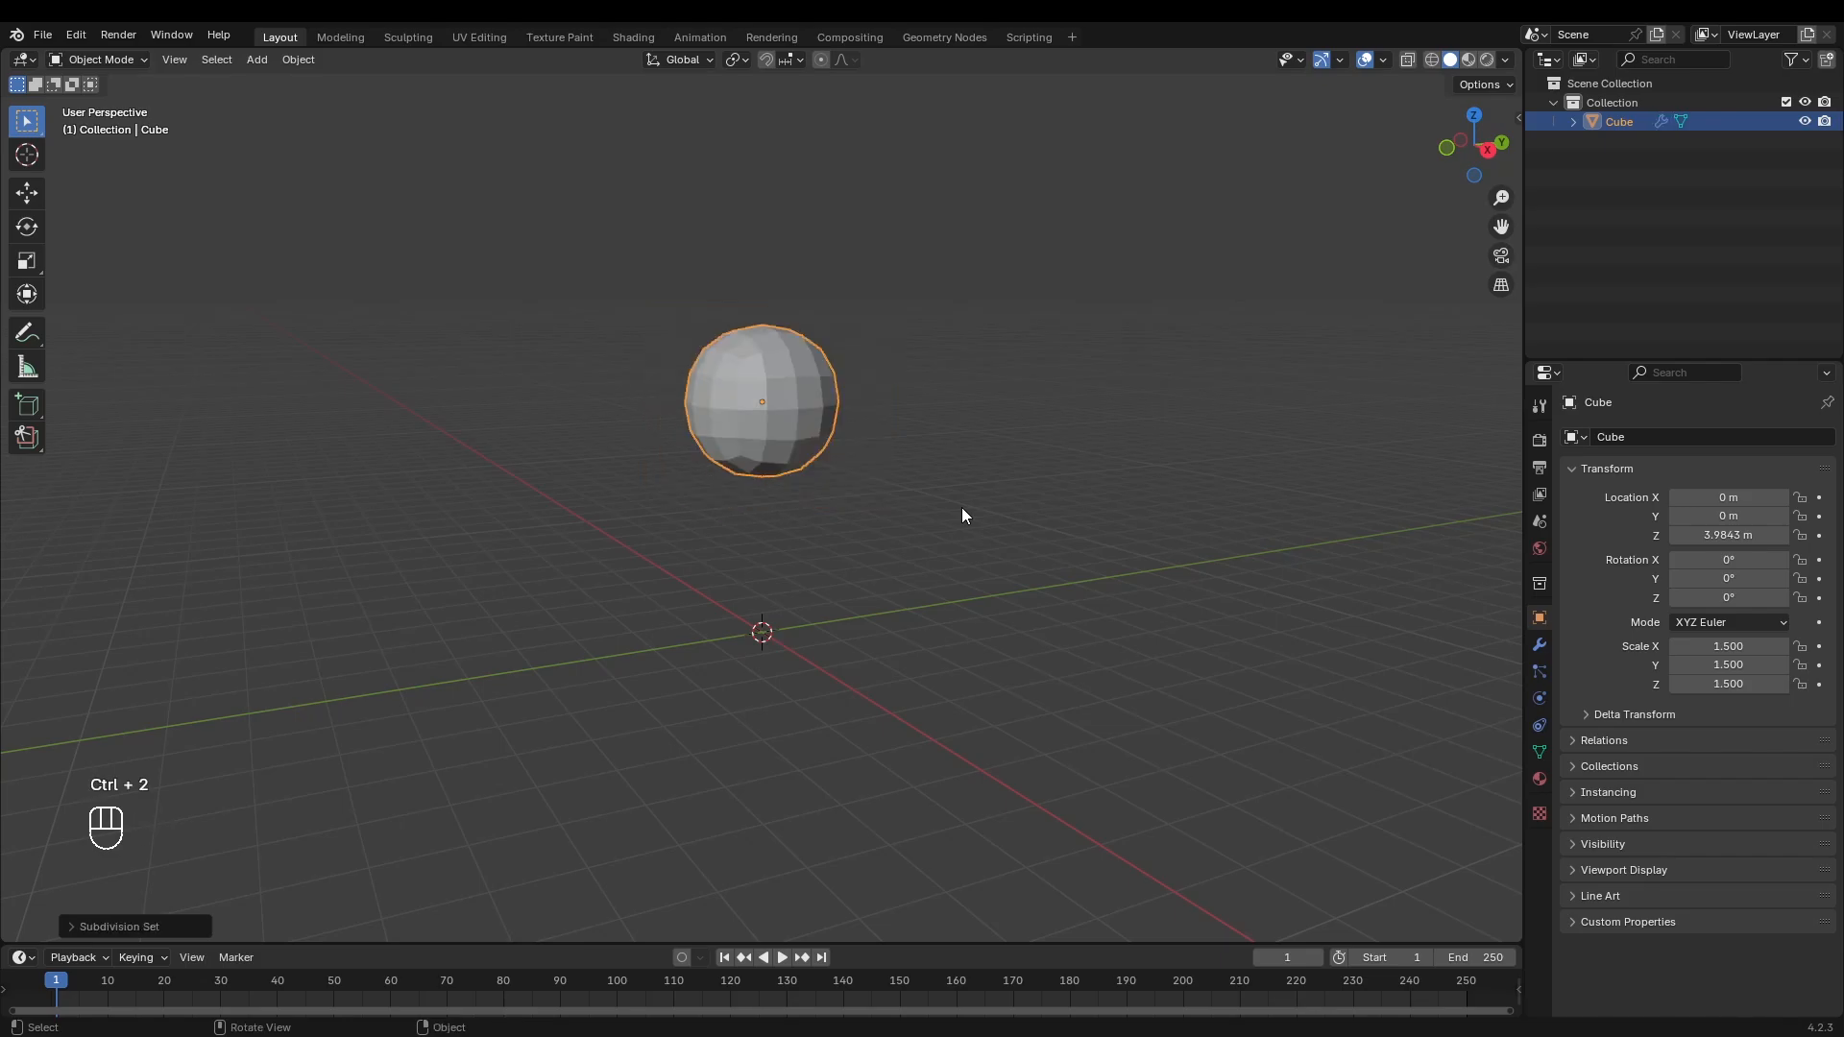
scroll(867, 451, "up", 1)
middle_click_drag(826, 449, 774, 440)
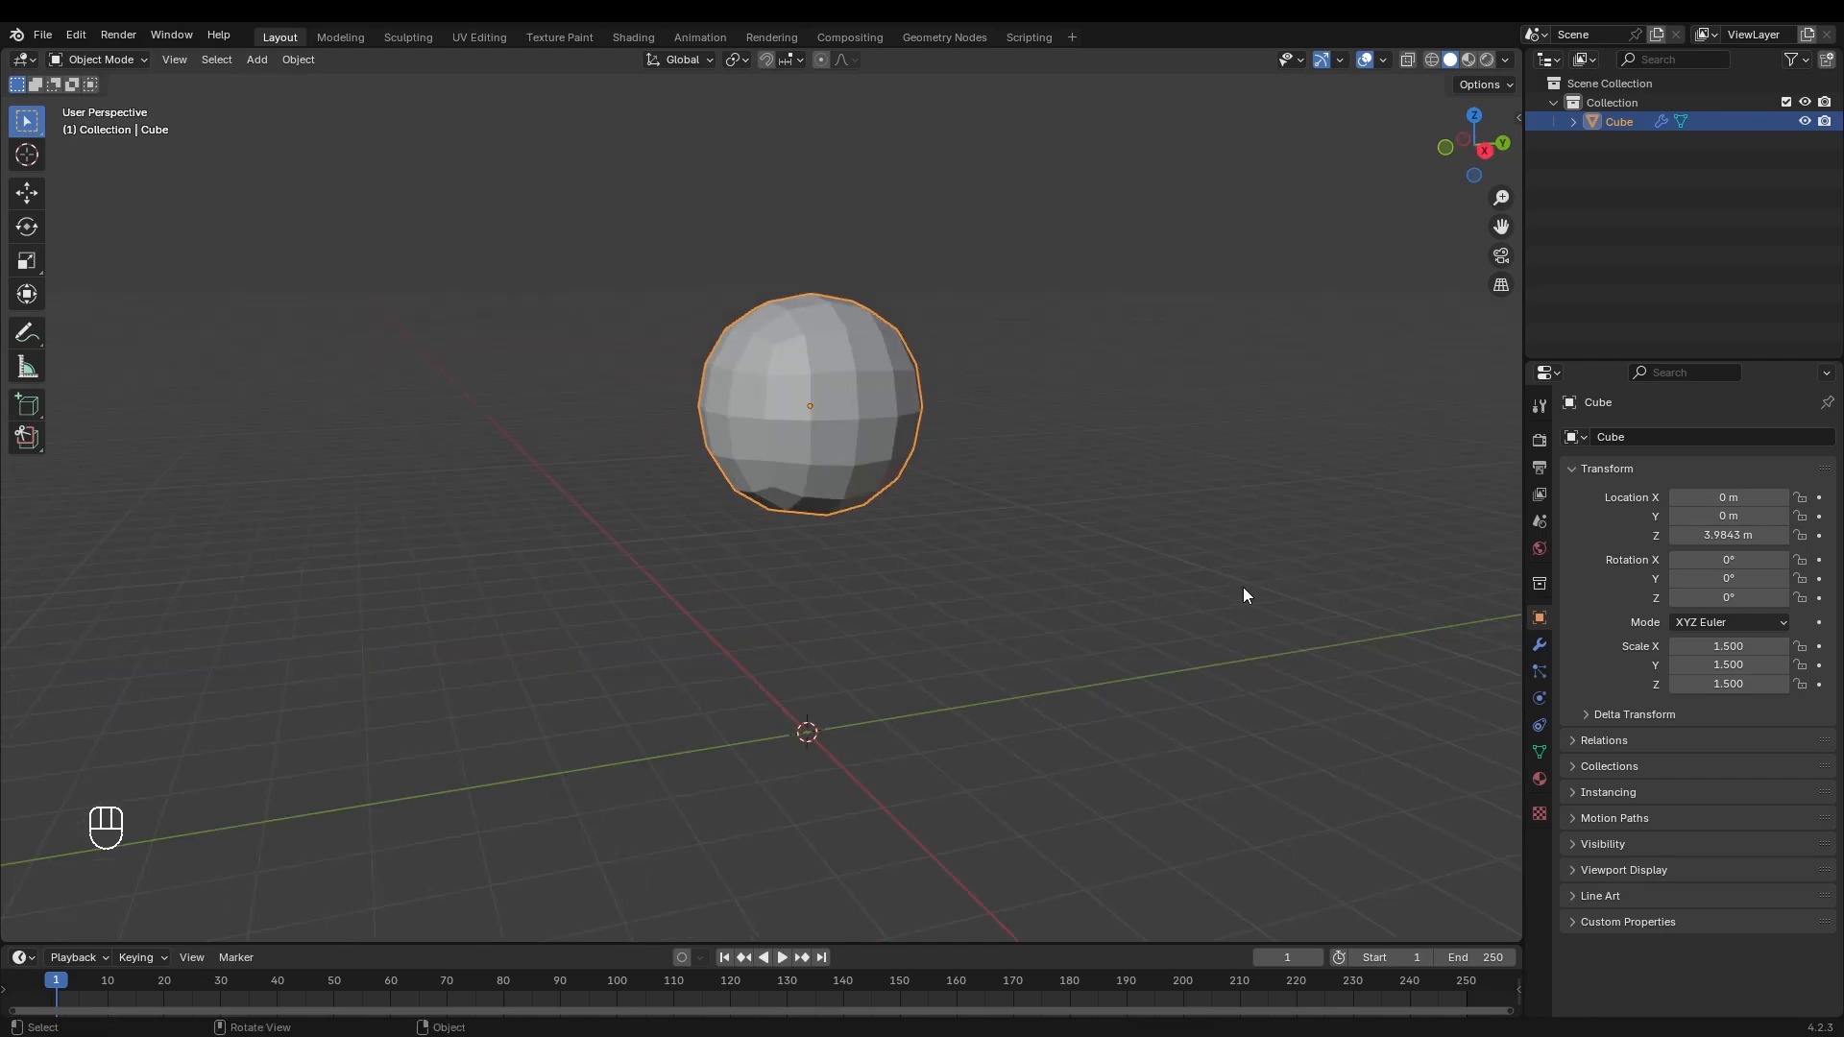
left_click(1541, 652)
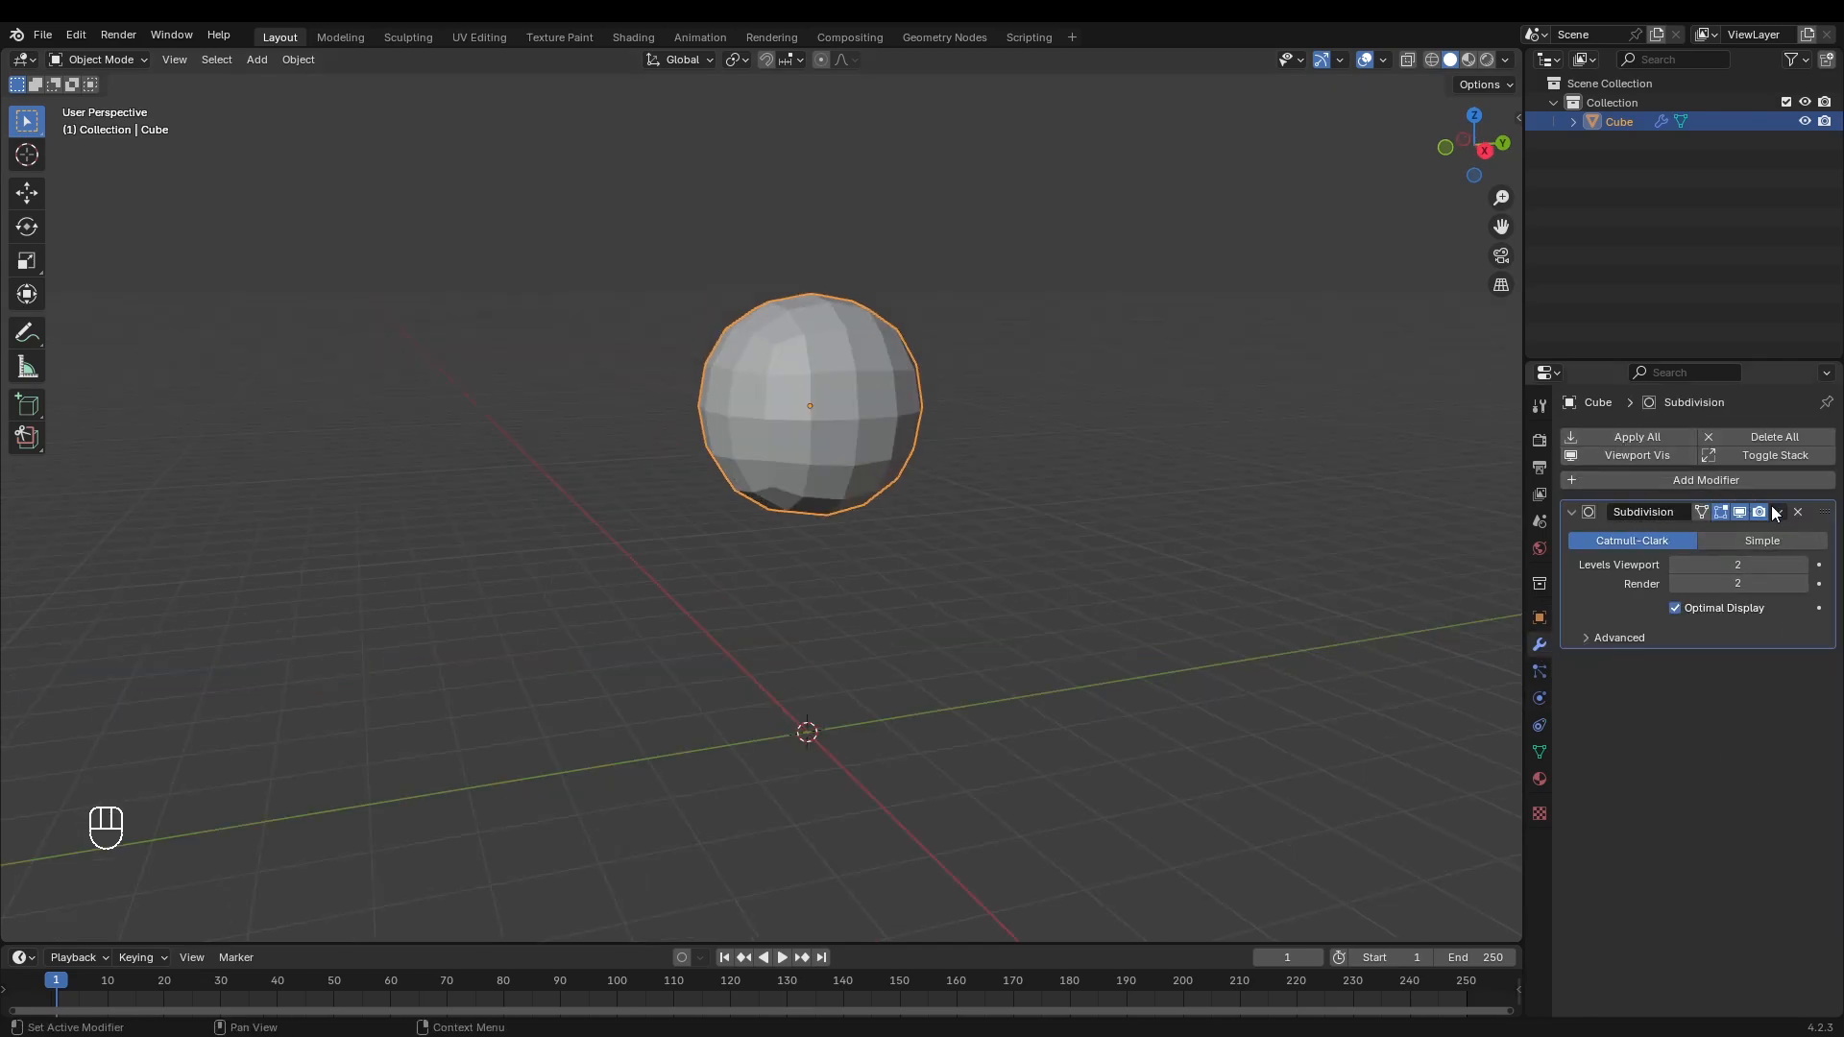
left_click(1778, 516)
left_click(1715, 536)
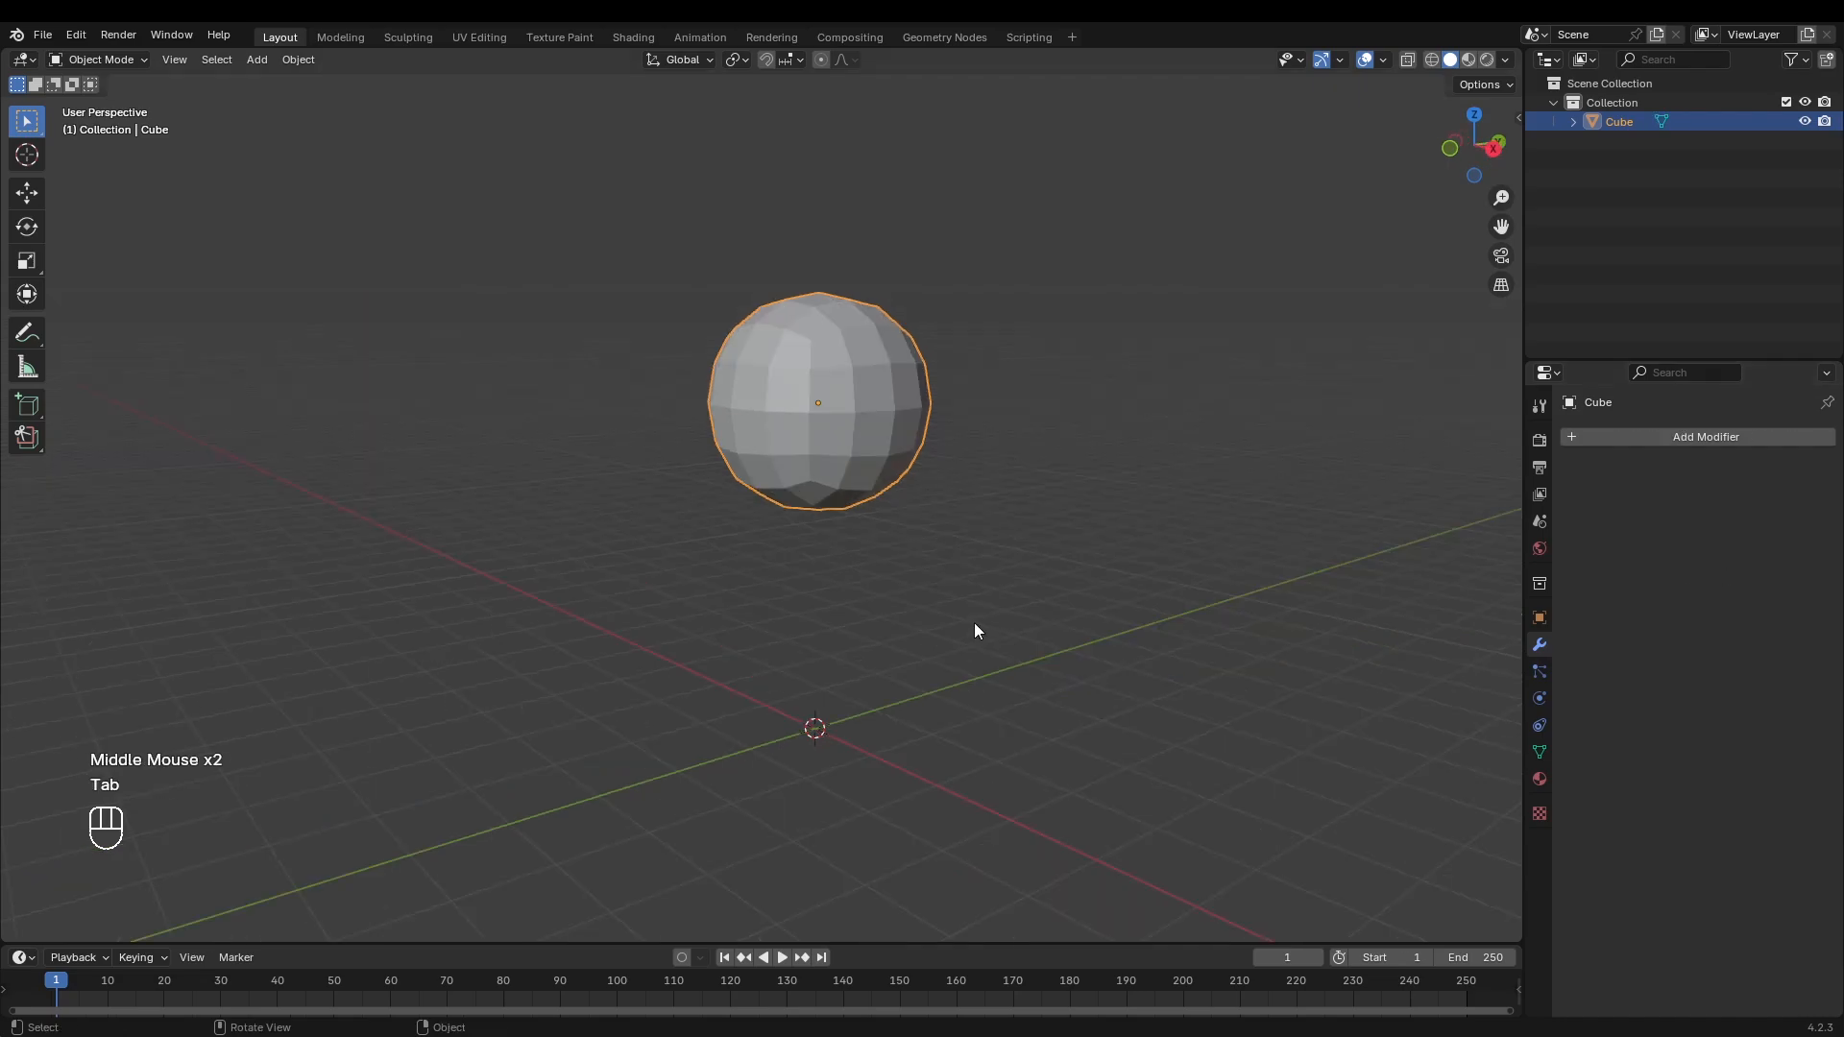
Step: In Edit Mode, stretch the sphere into a capsule by moving its lower half about 1.7 m down along Z
key("Tab")
scroll(870, 488, "down", 1)
key("KP_1")
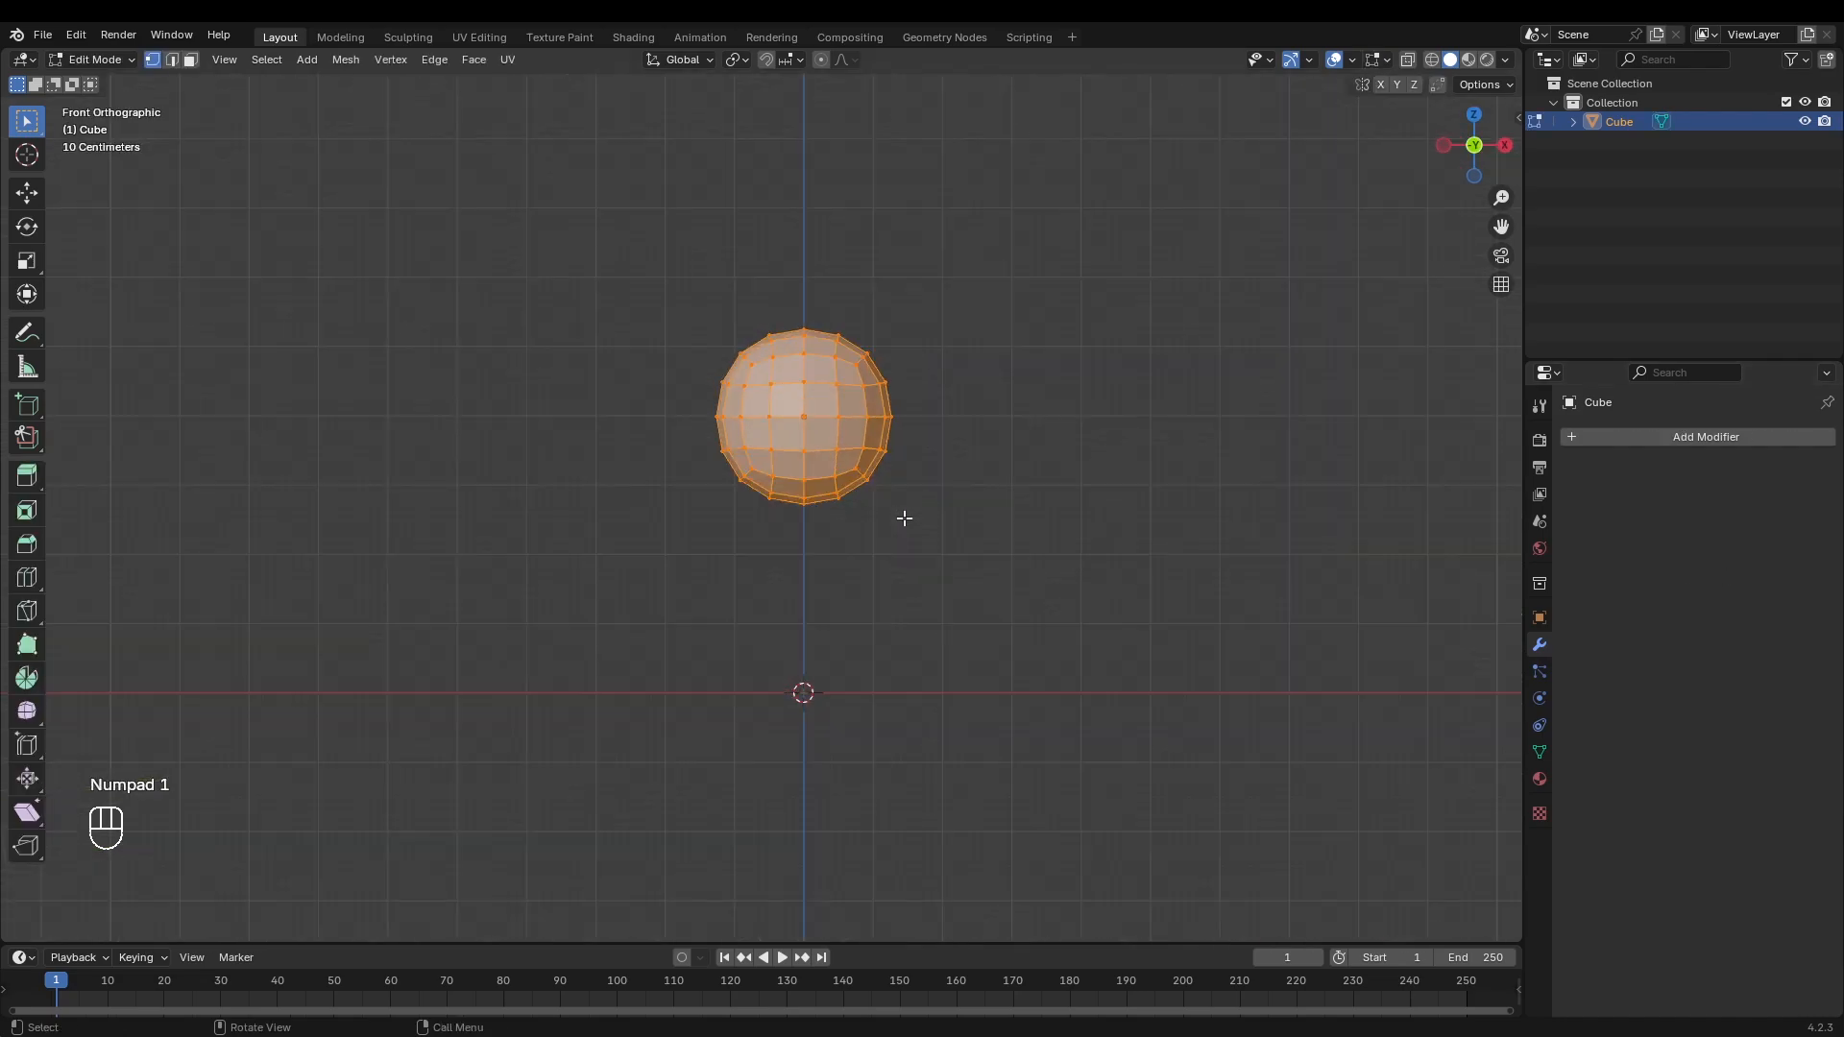
key("KP_3")
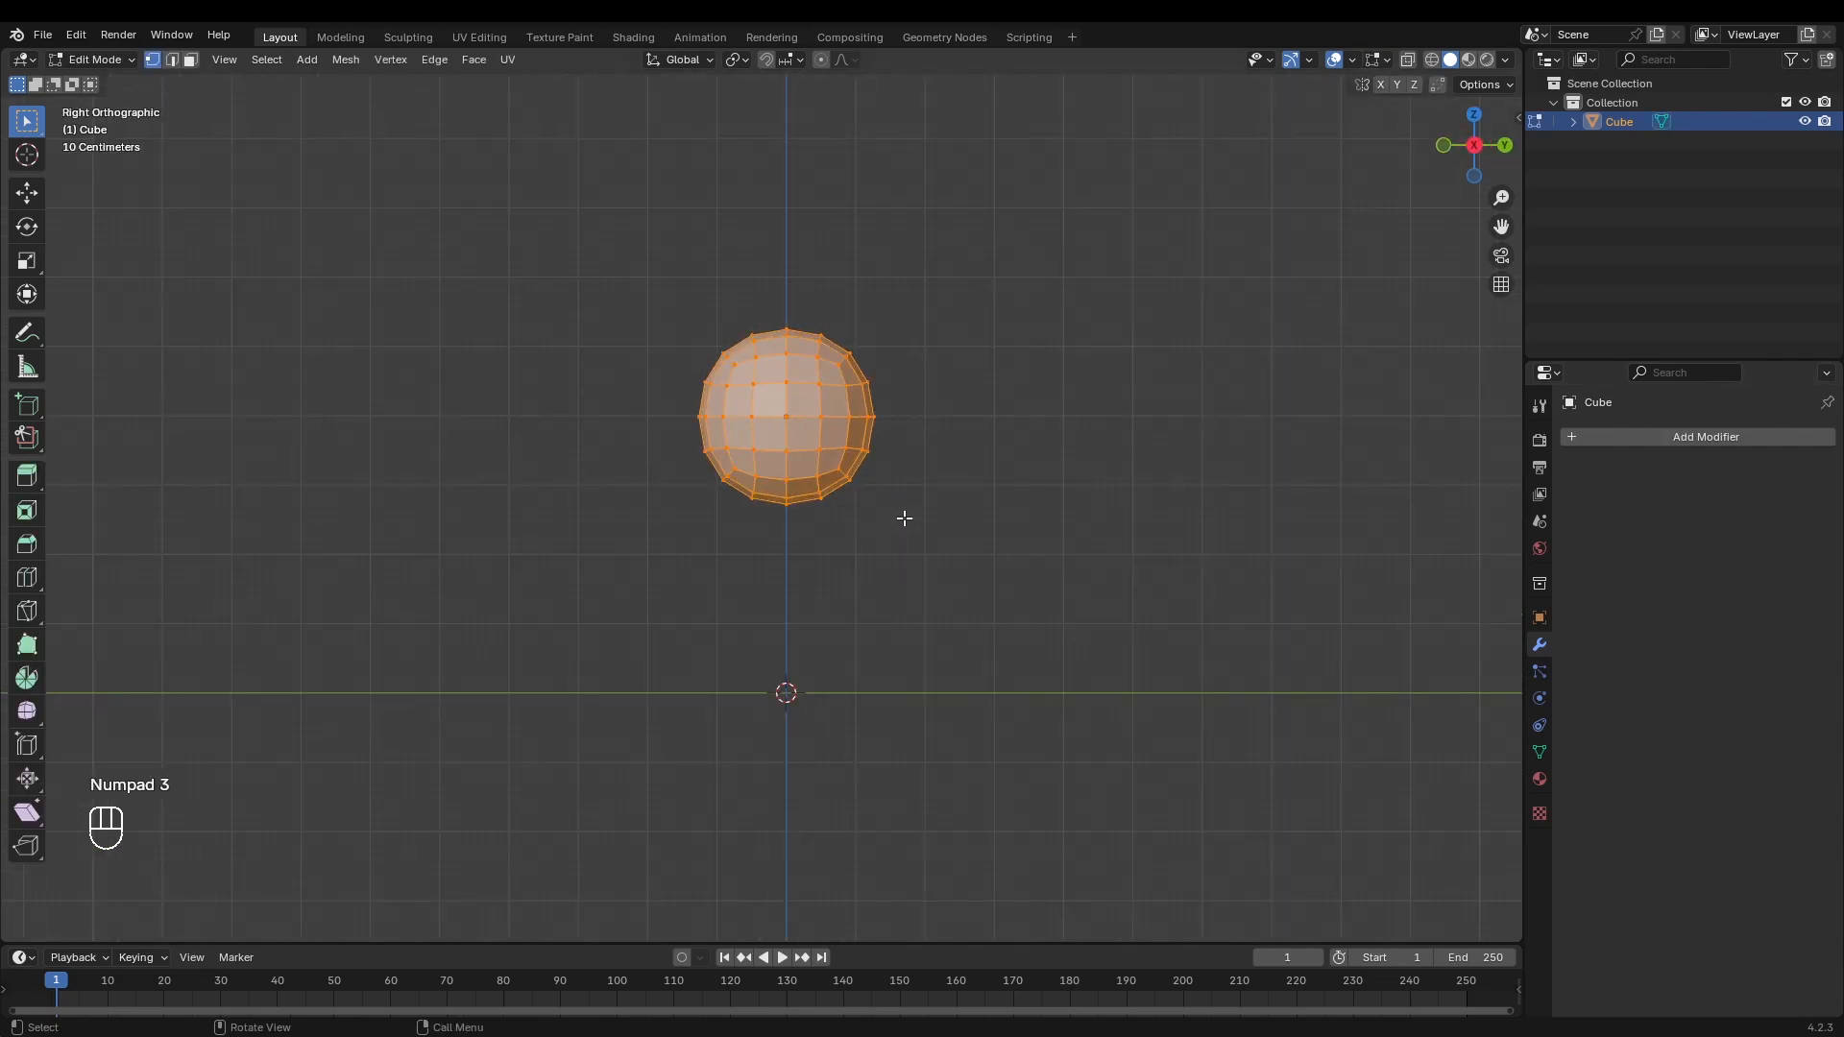
key("alt+z")
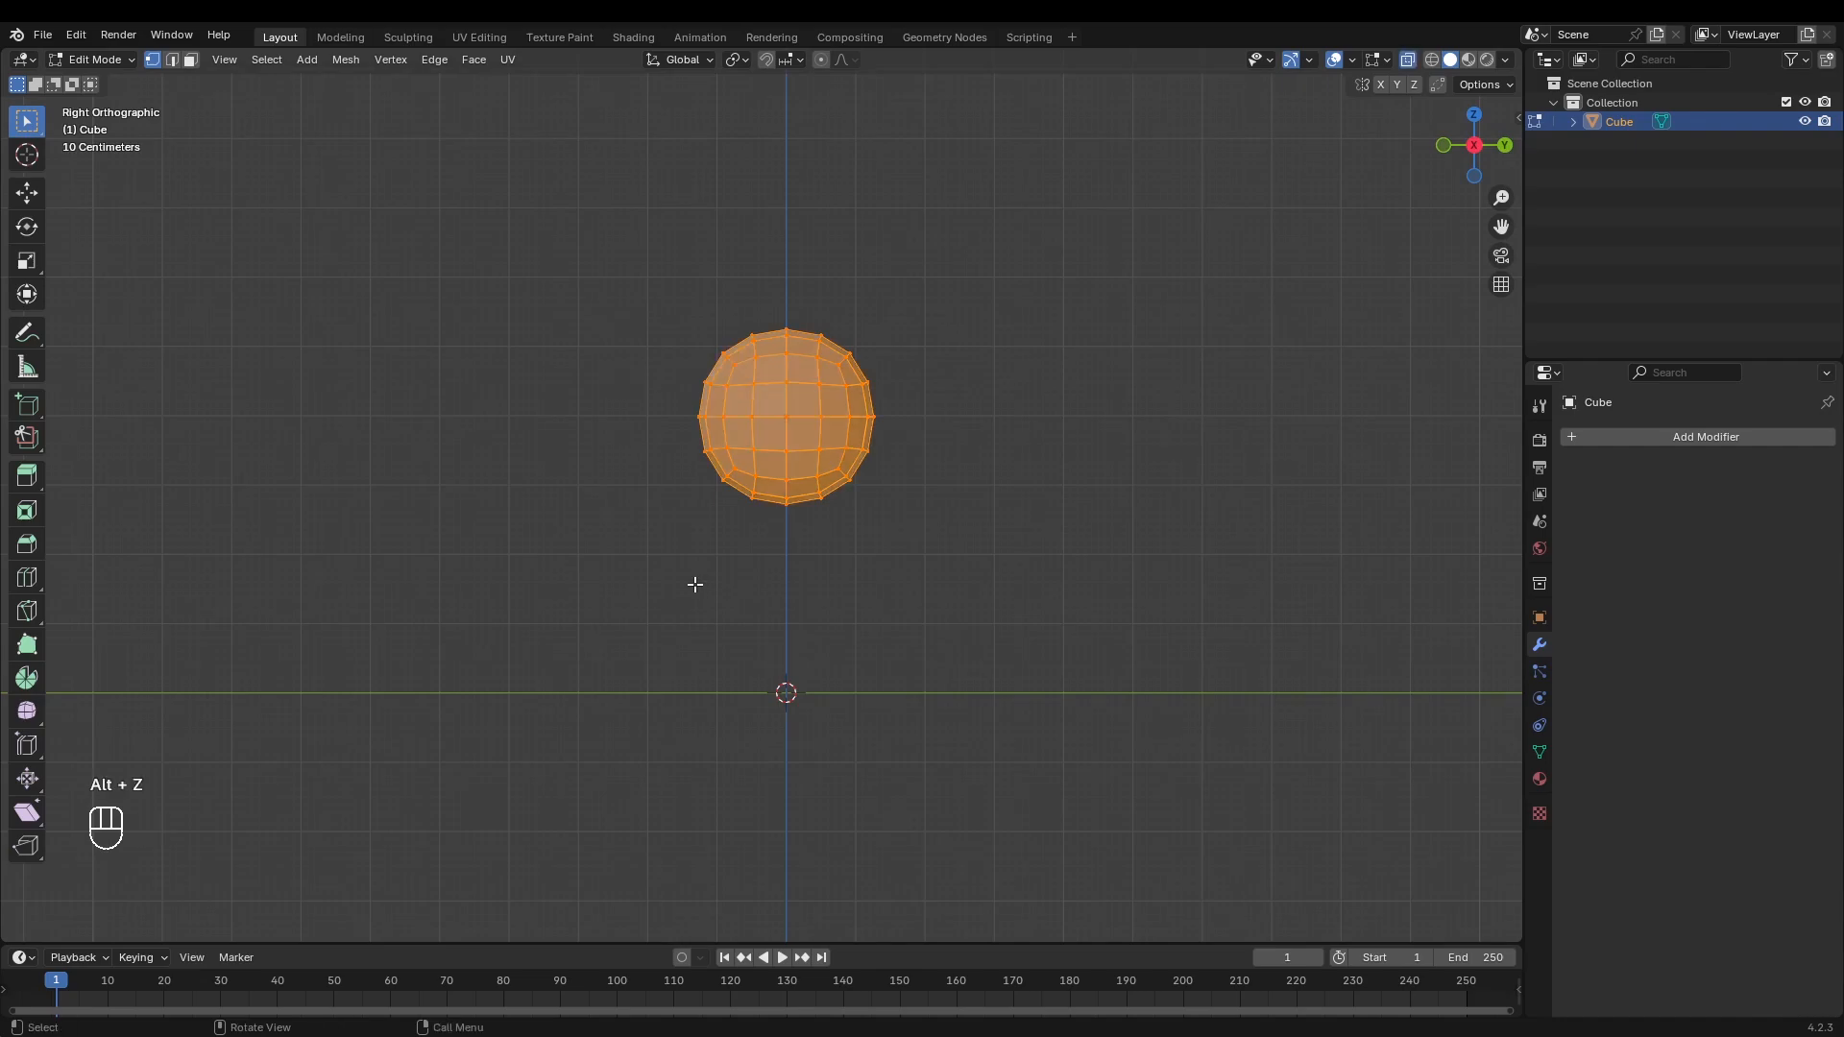
left_click_drag(587, 675, 957, 436)
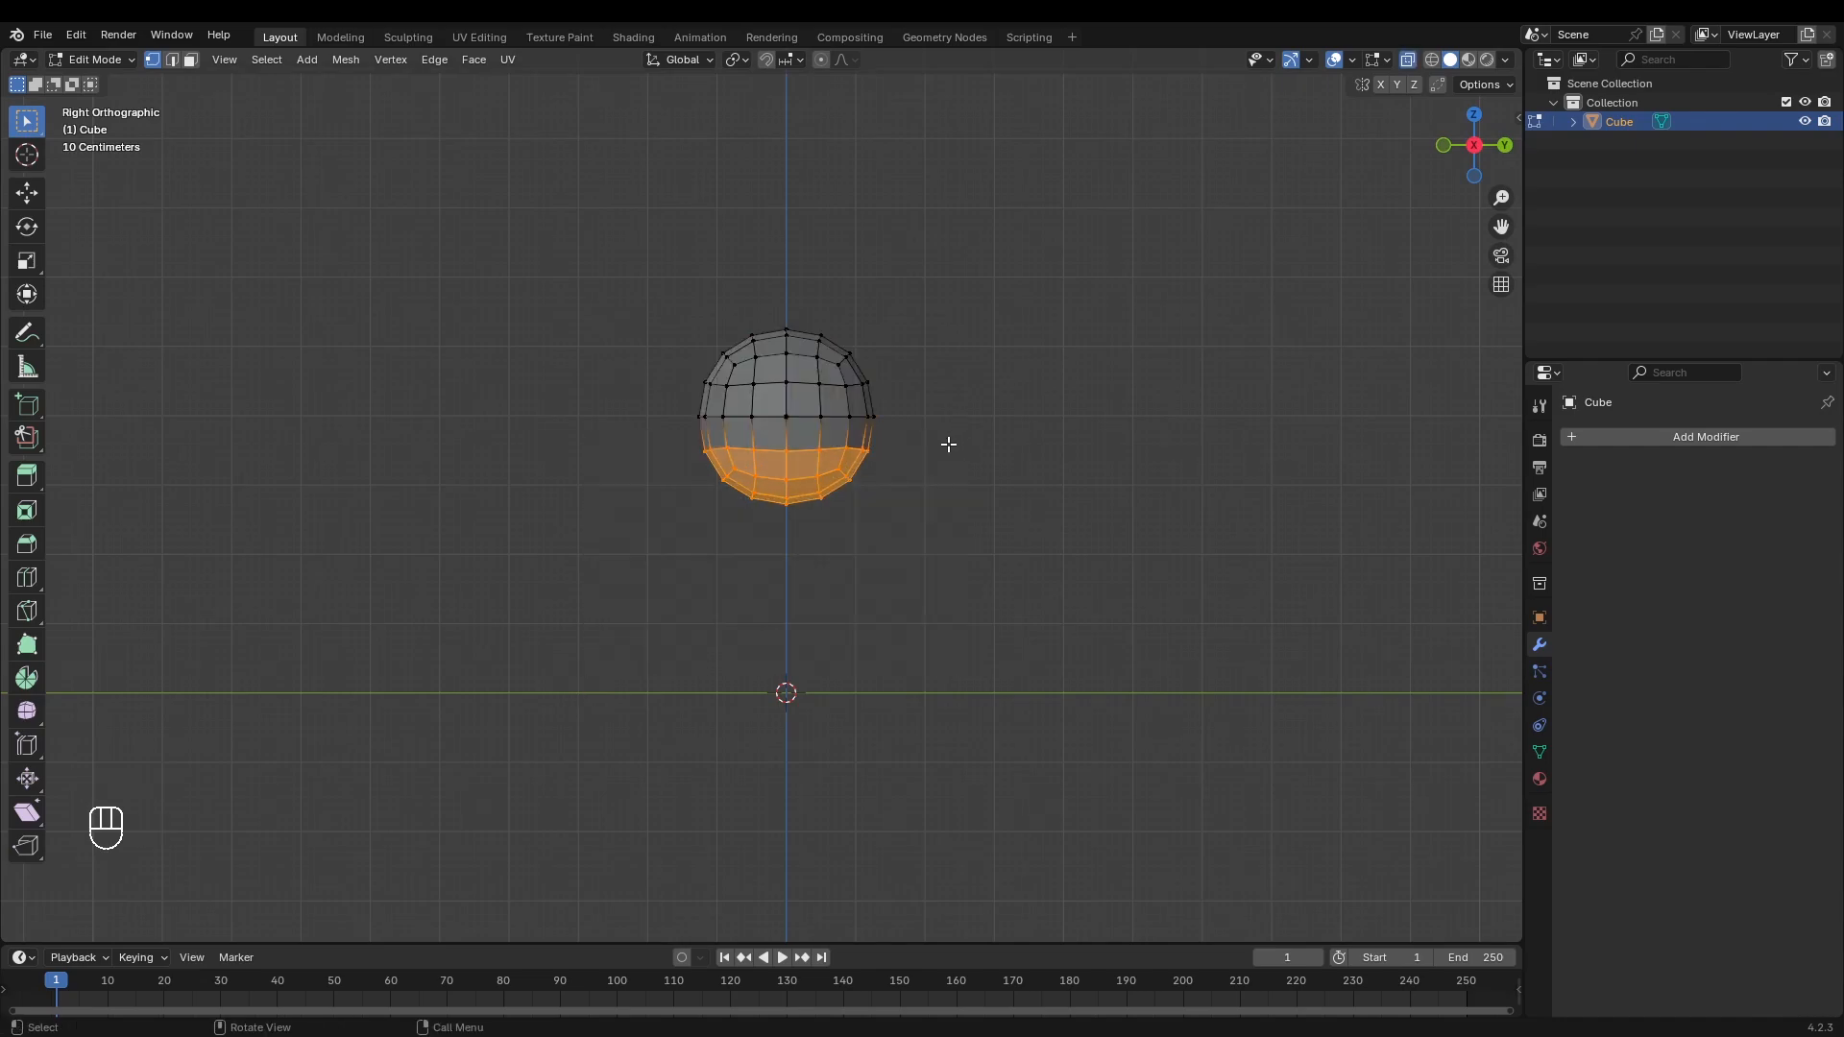
key("e")
key("z")
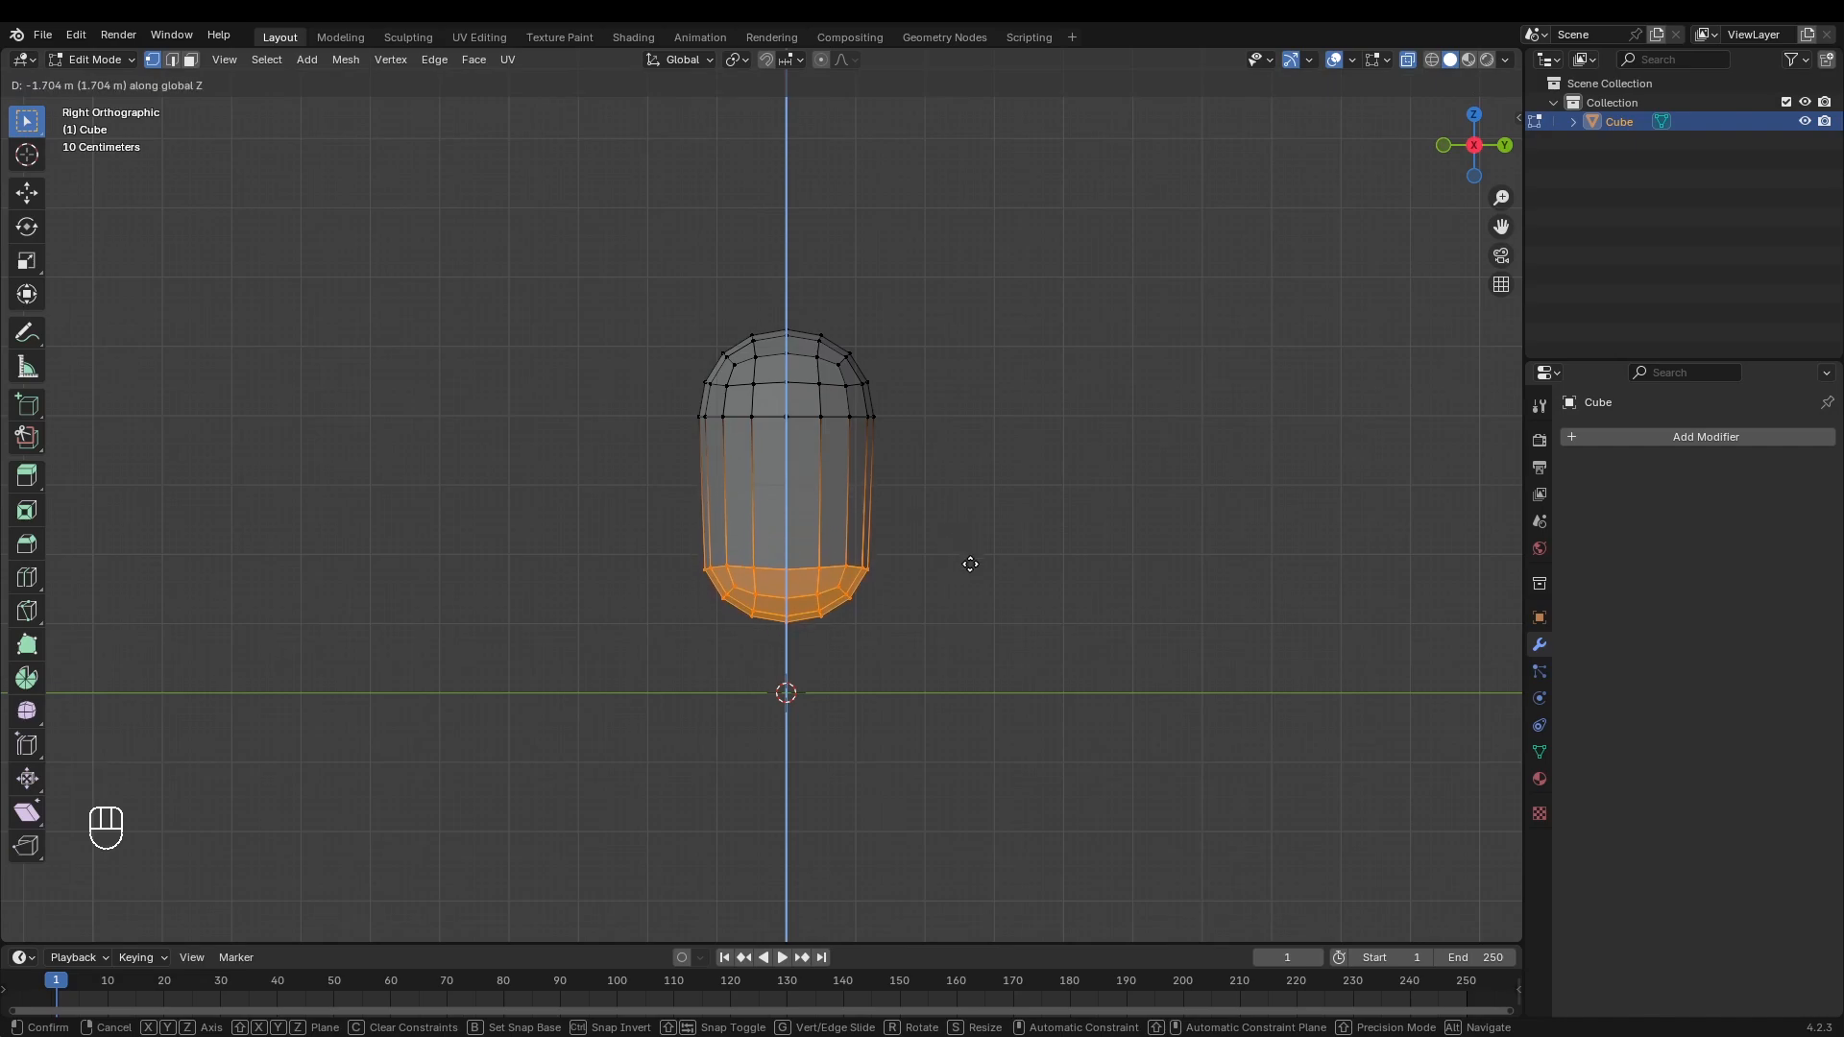
left_click(970, 567)
scroll(960, 584, "up", 1)
Step: Add four evenly spaced horizontal loop cuts across the capsule's stretched middle section and clear the selection
key("ctrl+r")
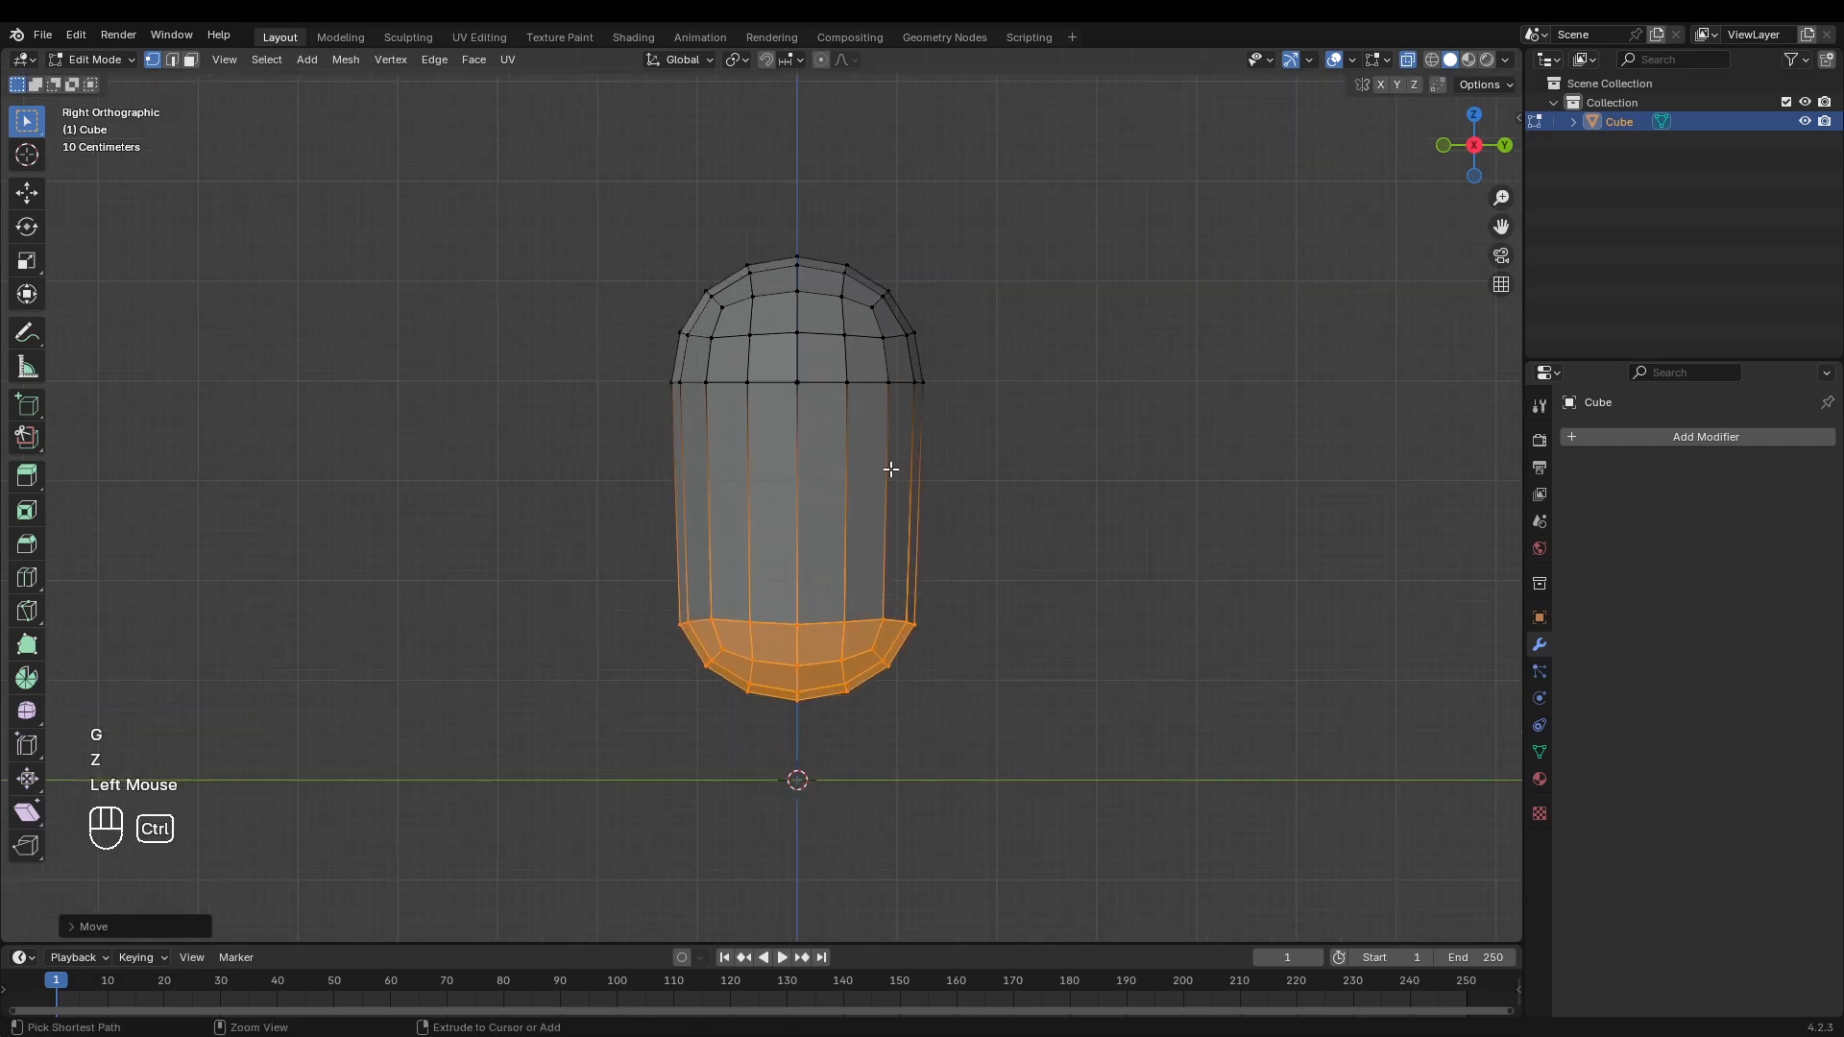
scroll(886, 463, "up", 1)
scroll(886, 464, "up", 2)
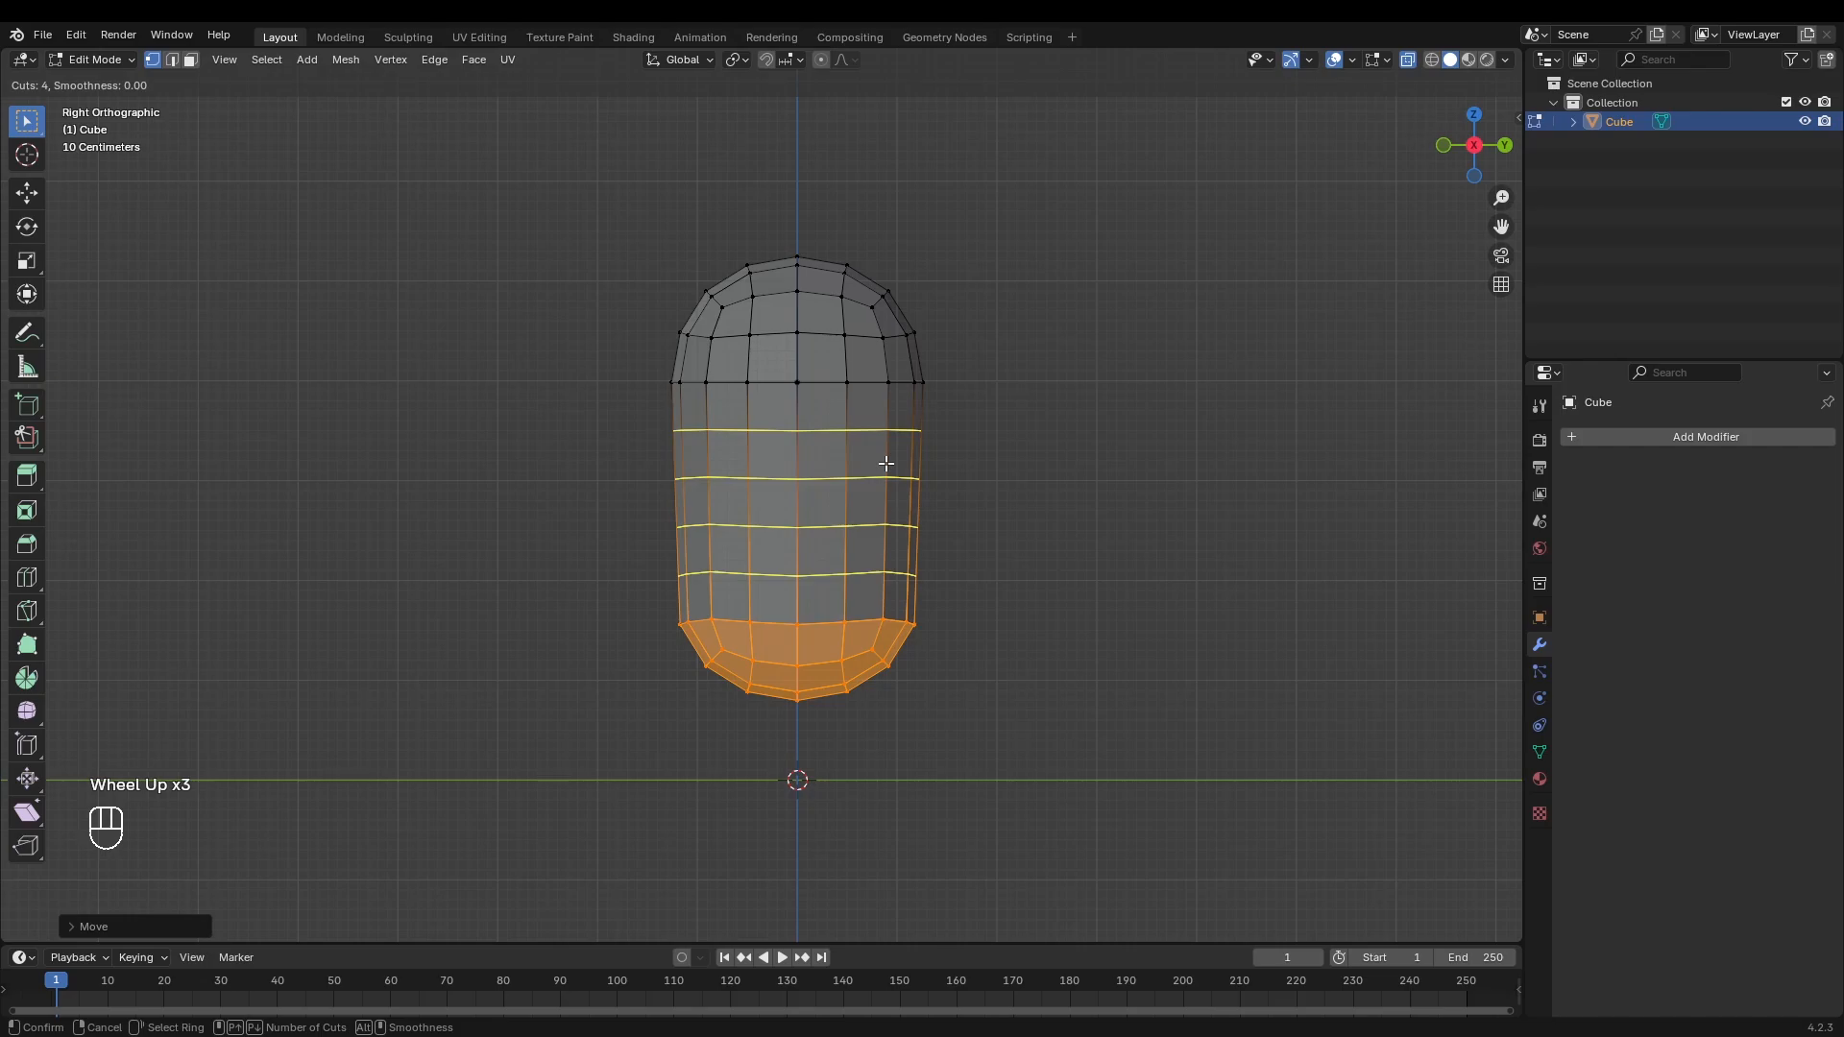
left_click(886, 464)
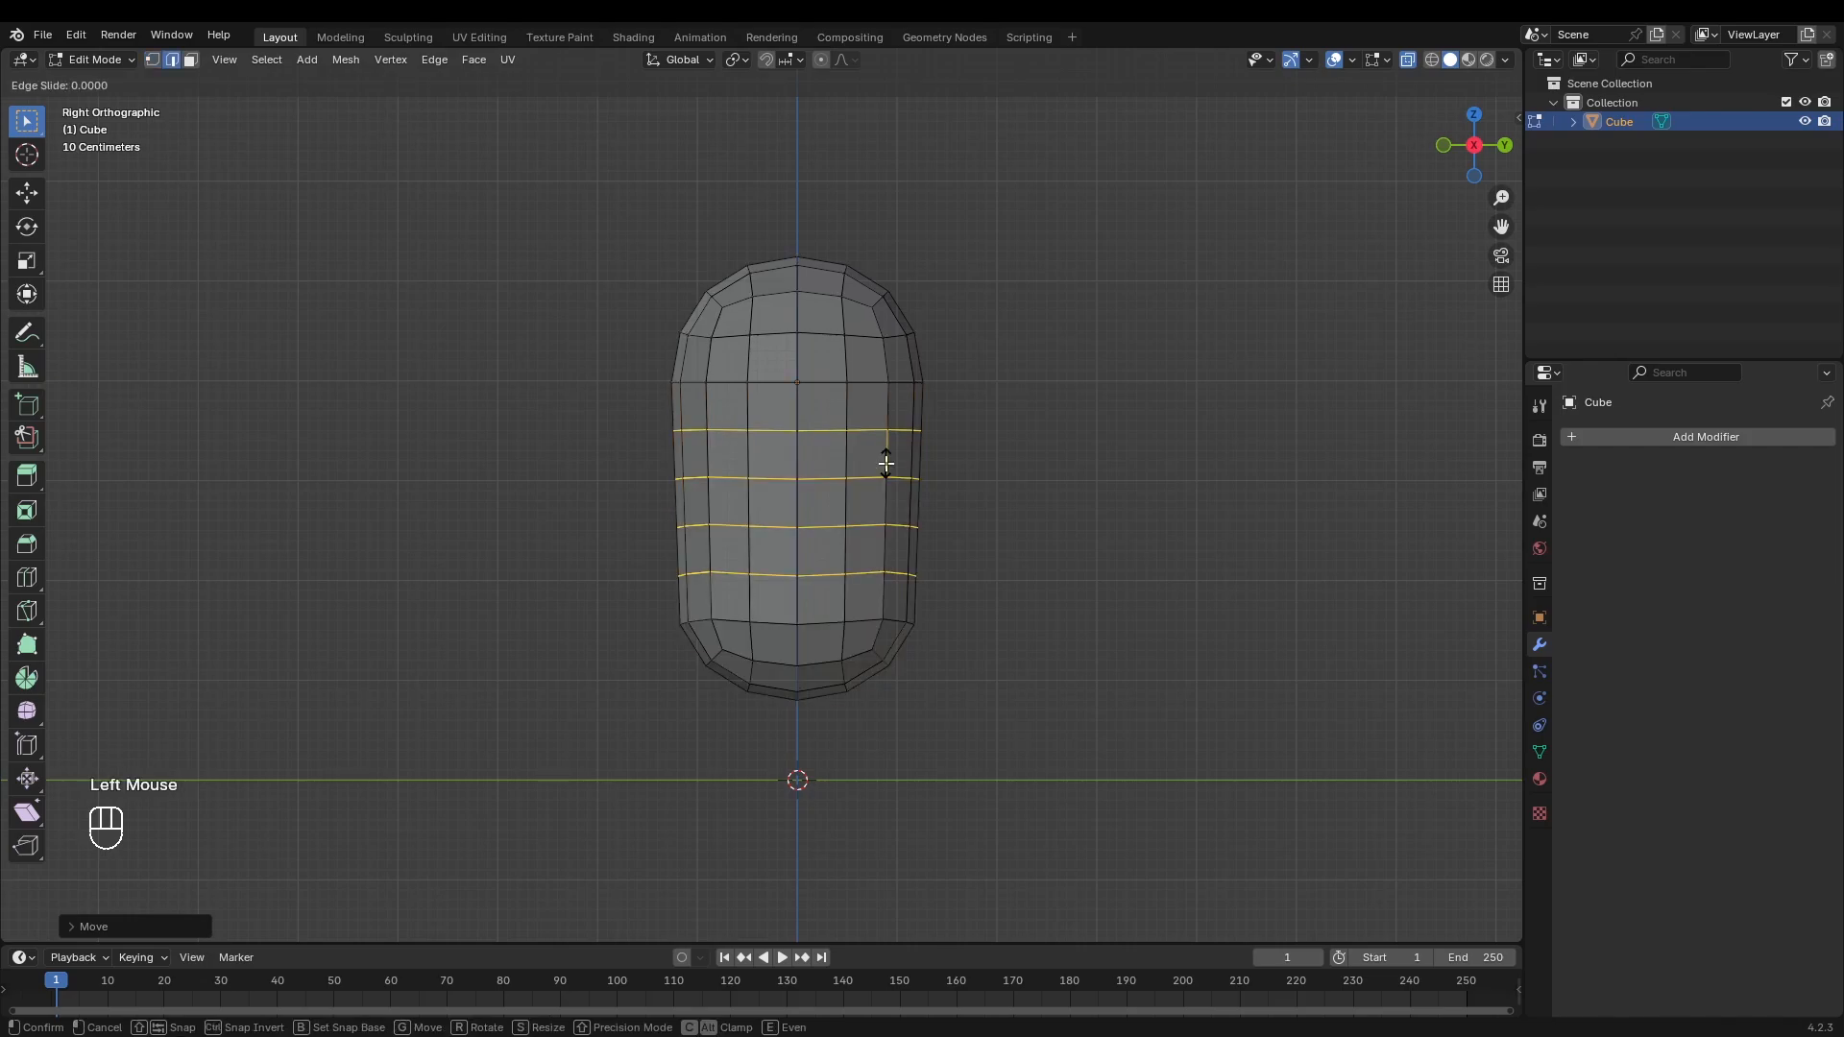
left_click(886, 460)
left_click(1034, 711)
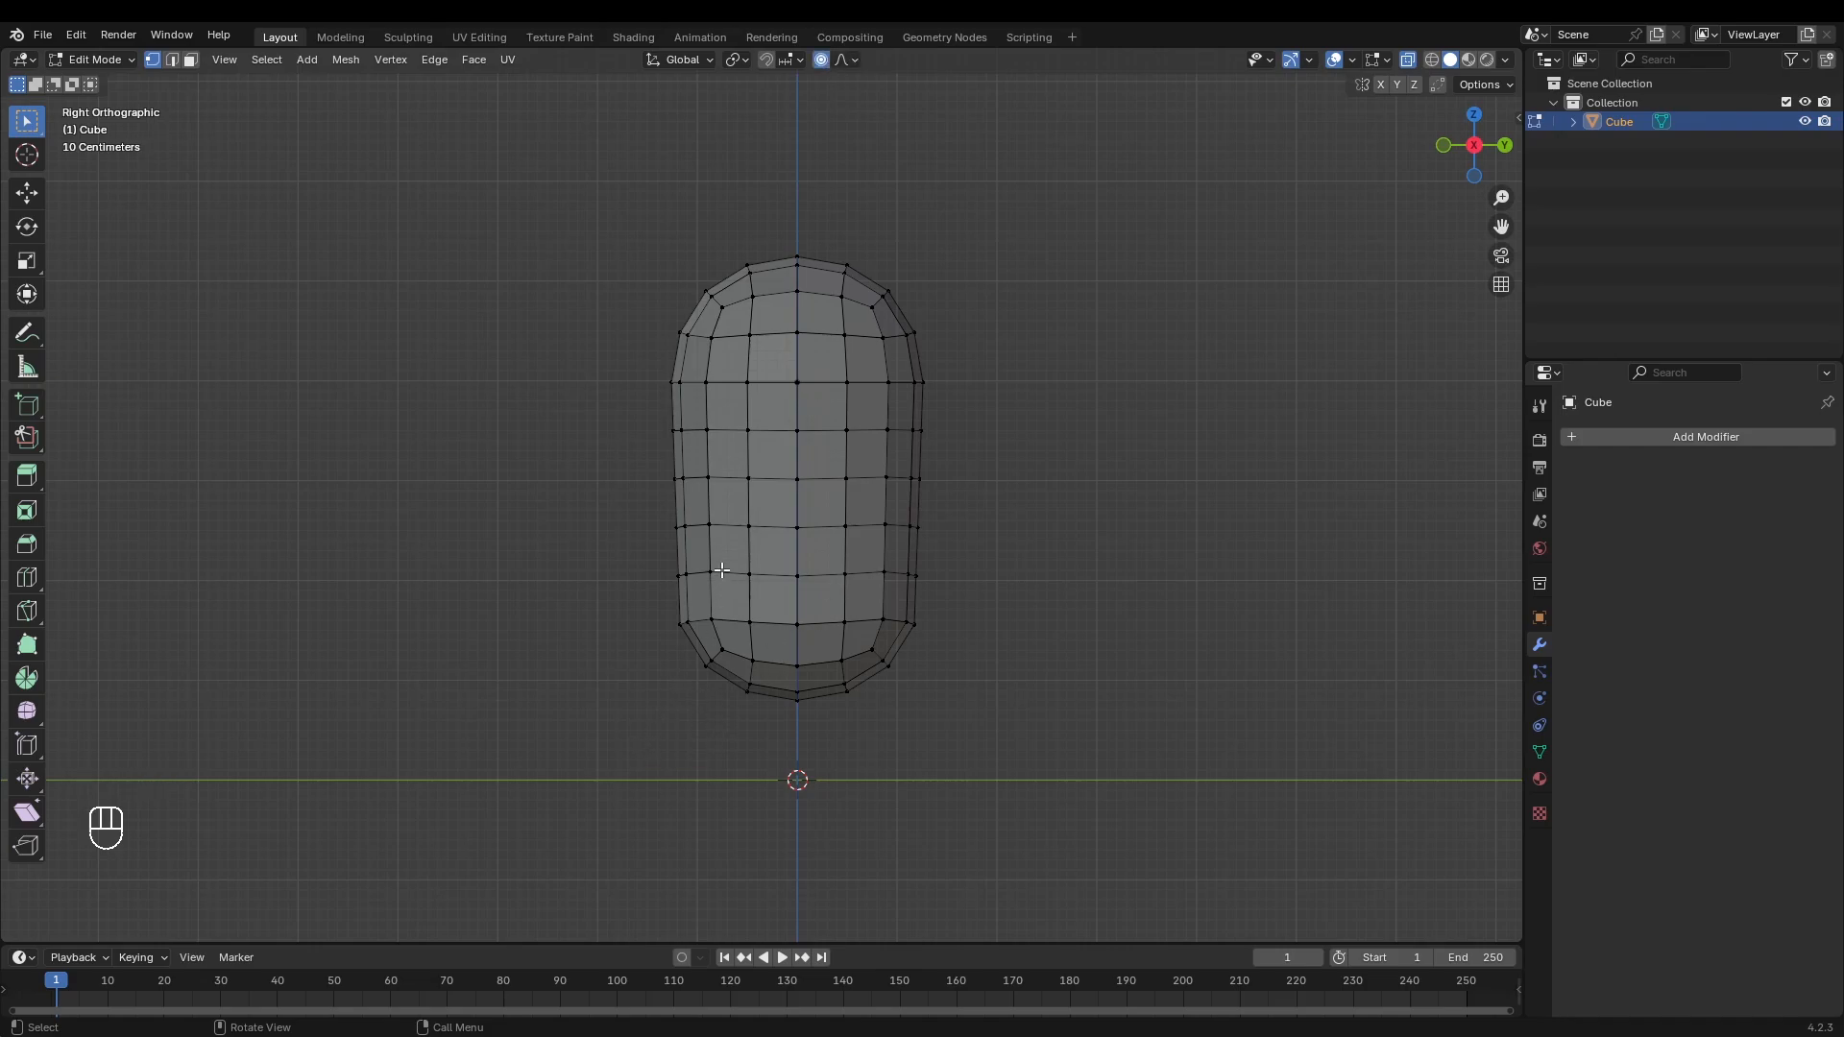
Step: Try pulling a vertex on the capsule's side outward with proportional editing and undo the move
key("g")
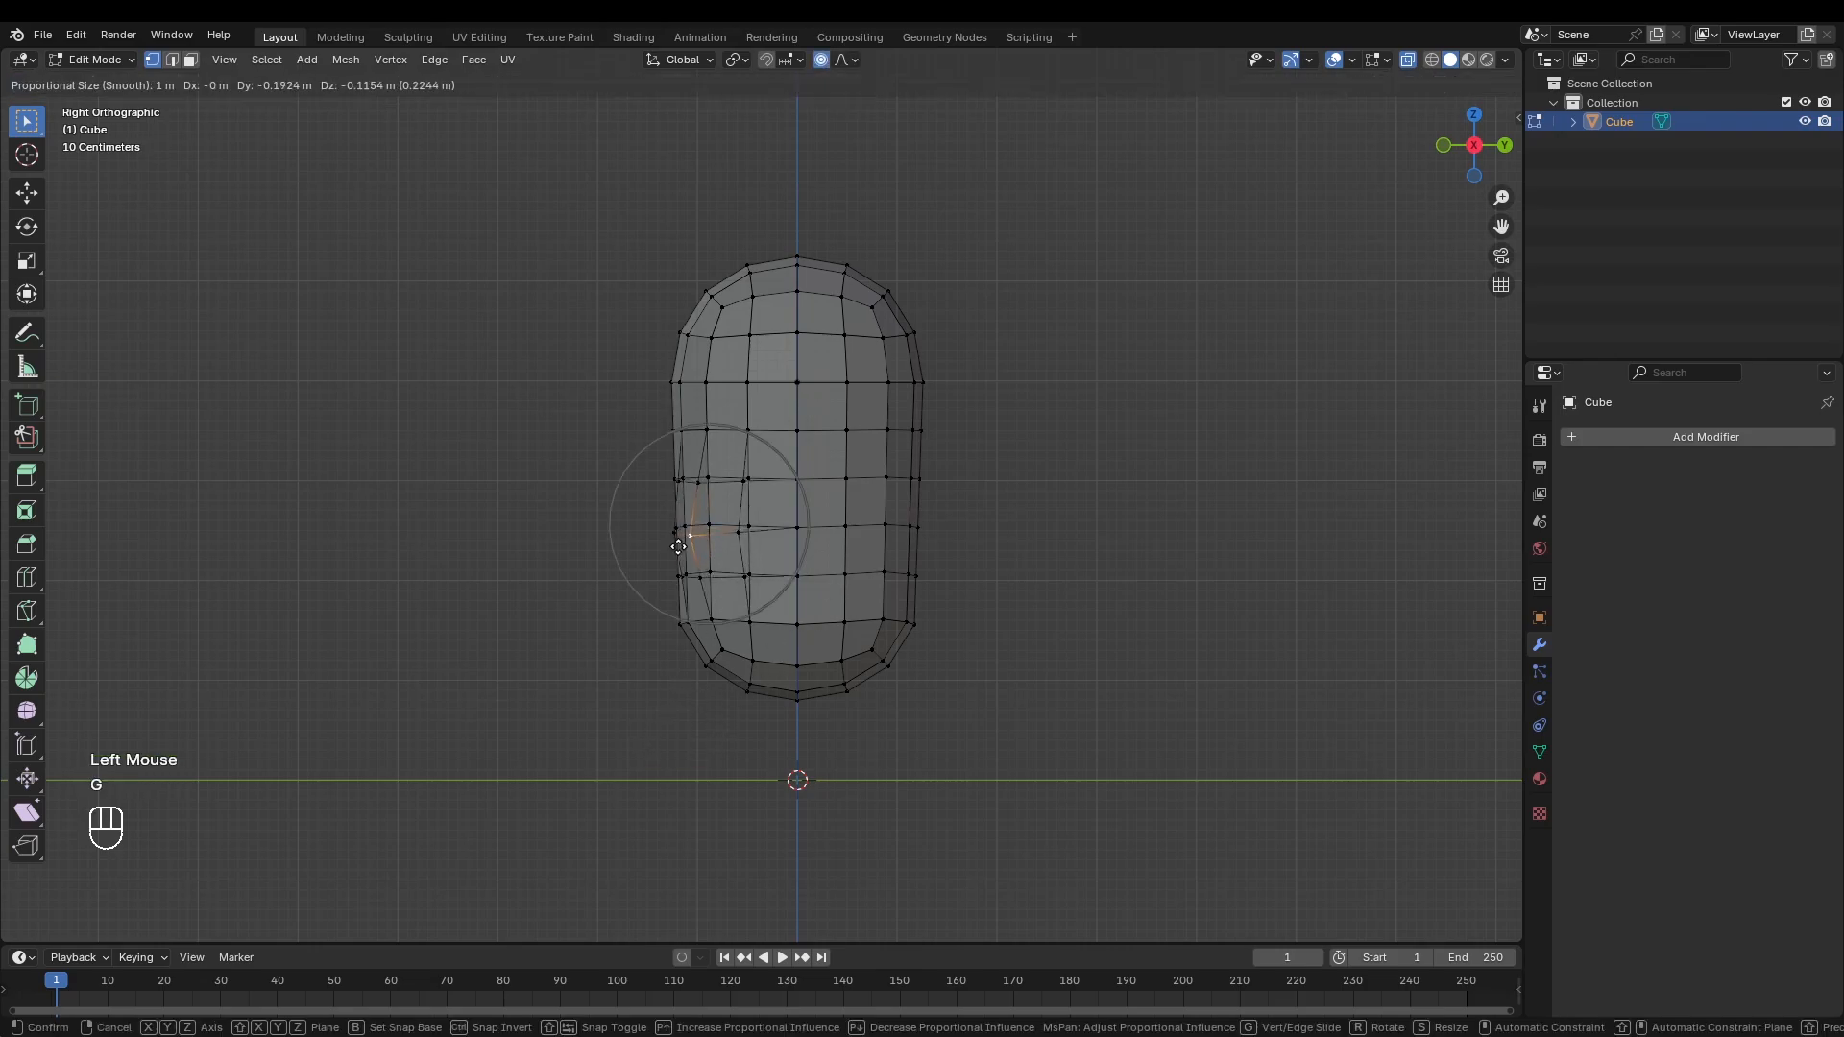
scroll(668, 545, "down", 8)
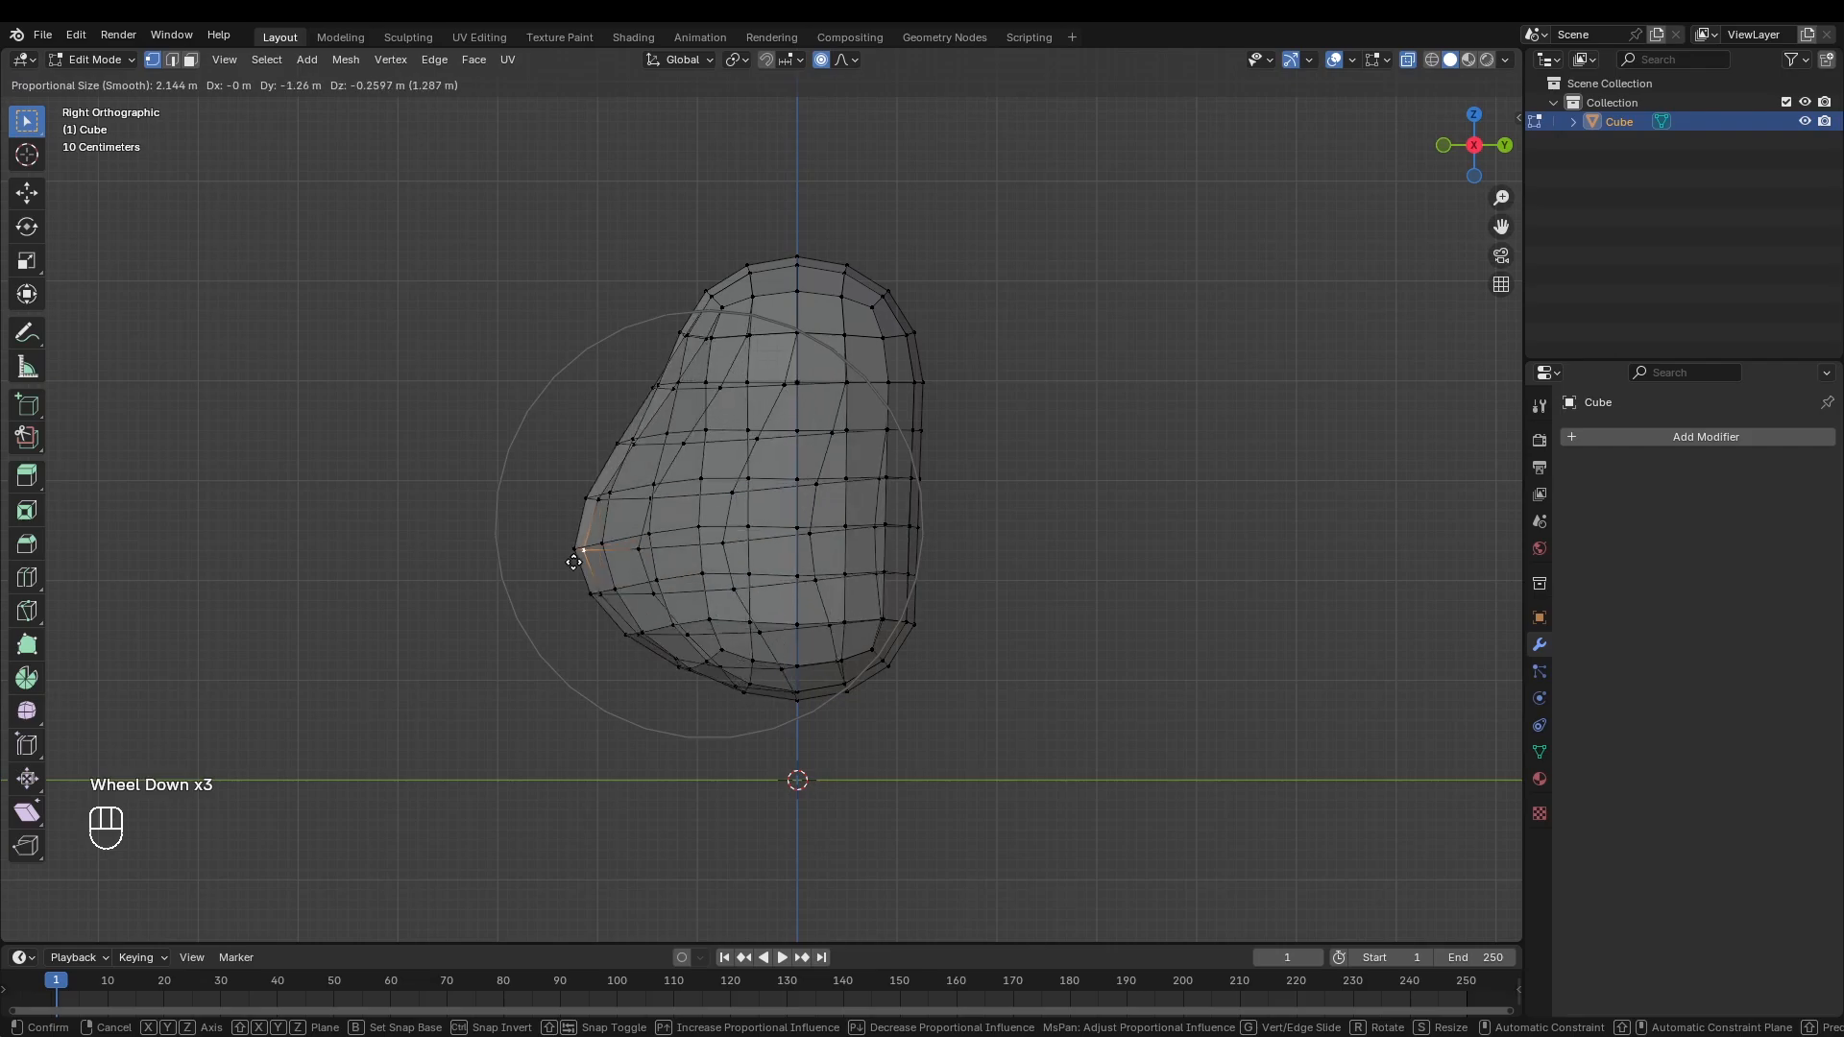
left_click(568, 564)
key("ctrl+z")
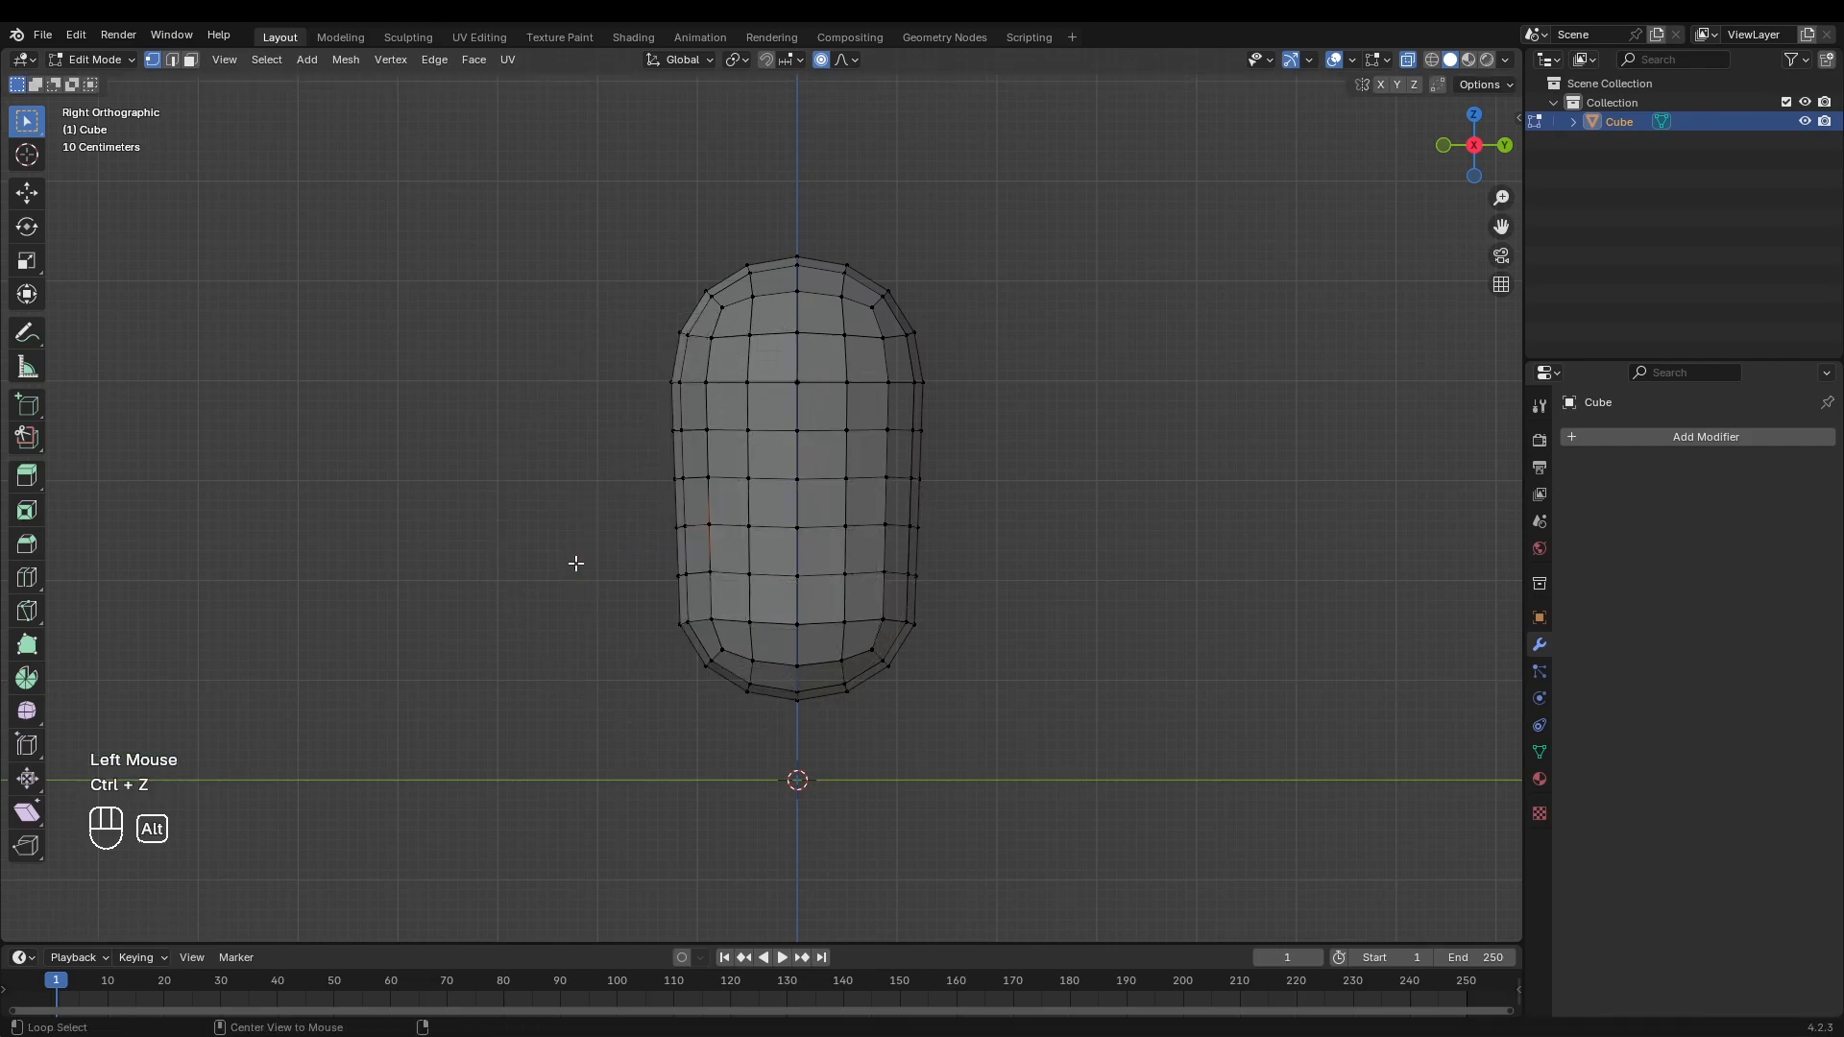
Step: Shrink the capsule's bottom cap with smooth proportional editing at a size of about 2.36, tapering the lower body
key("alt+z")
left_click_drag(573, 839, 972, 588)
key("s")
scroll(1028, 648, "down", 2)
scroll(994, 650, "up", 4)
scroll(988, 651, "down", 1)
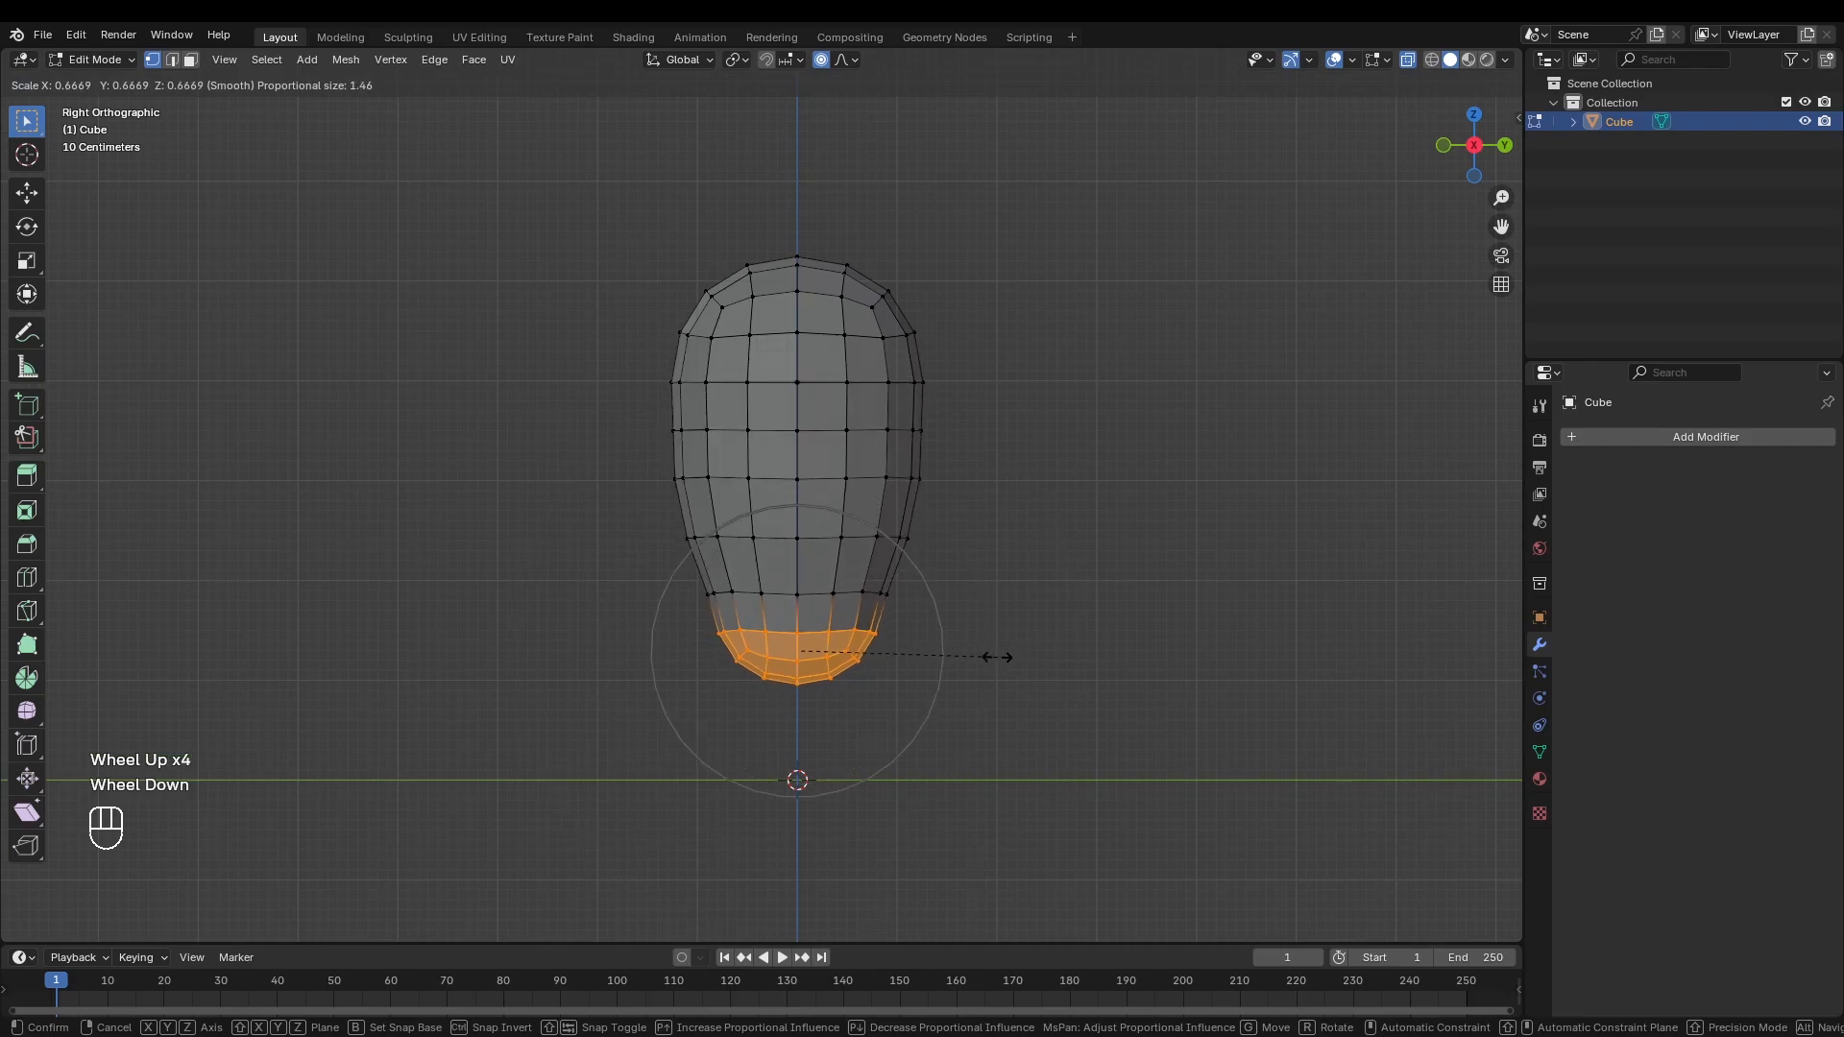
scroll(970, 650, "down", 3)
left_click(1044, 610)
Step: Tilt the tapered bottom end about the X axis and shift it toward negative Y with proportional editing
key("KP_3")
key("r")
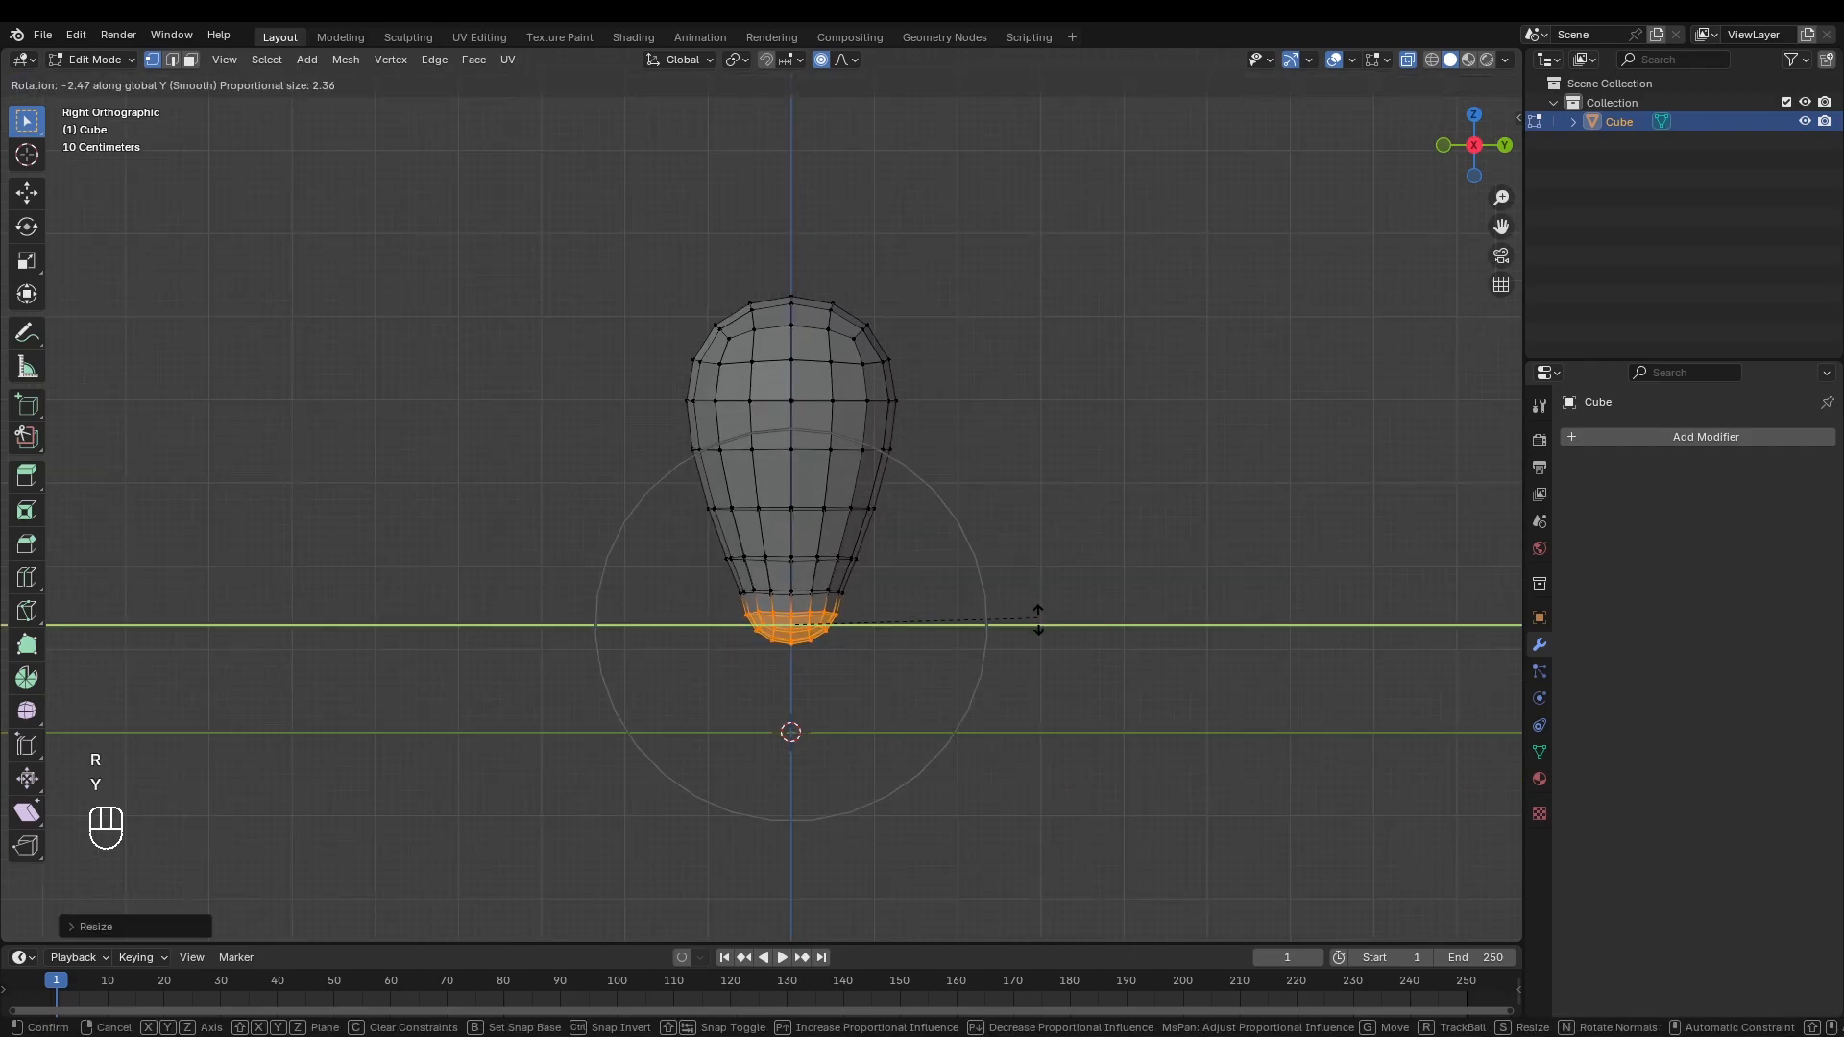
key("y")
key("x")
left_click(999, 730)
key("g")
key("y")
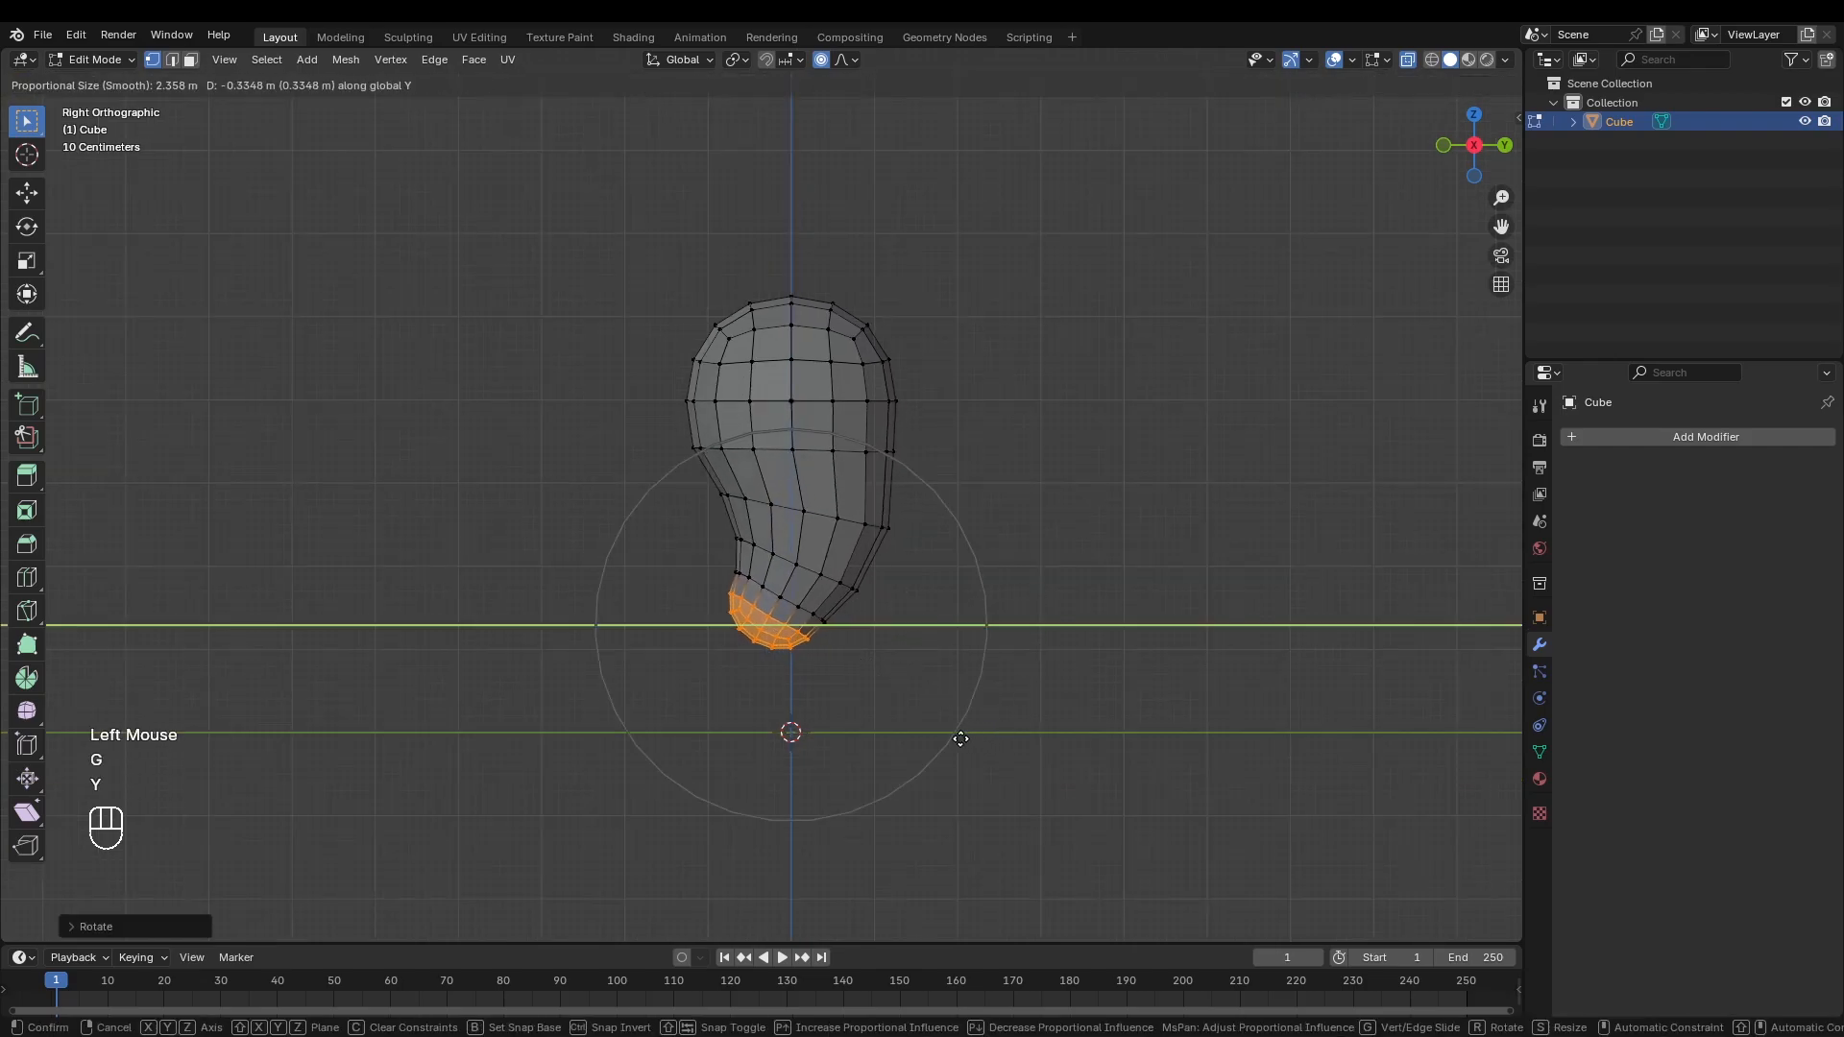
left_click(862, 747)
Step: Rotate the bottom end further about X and move it about 0.85 m toward negative Y to bend the tail
key("r")
key("y")
key("x")
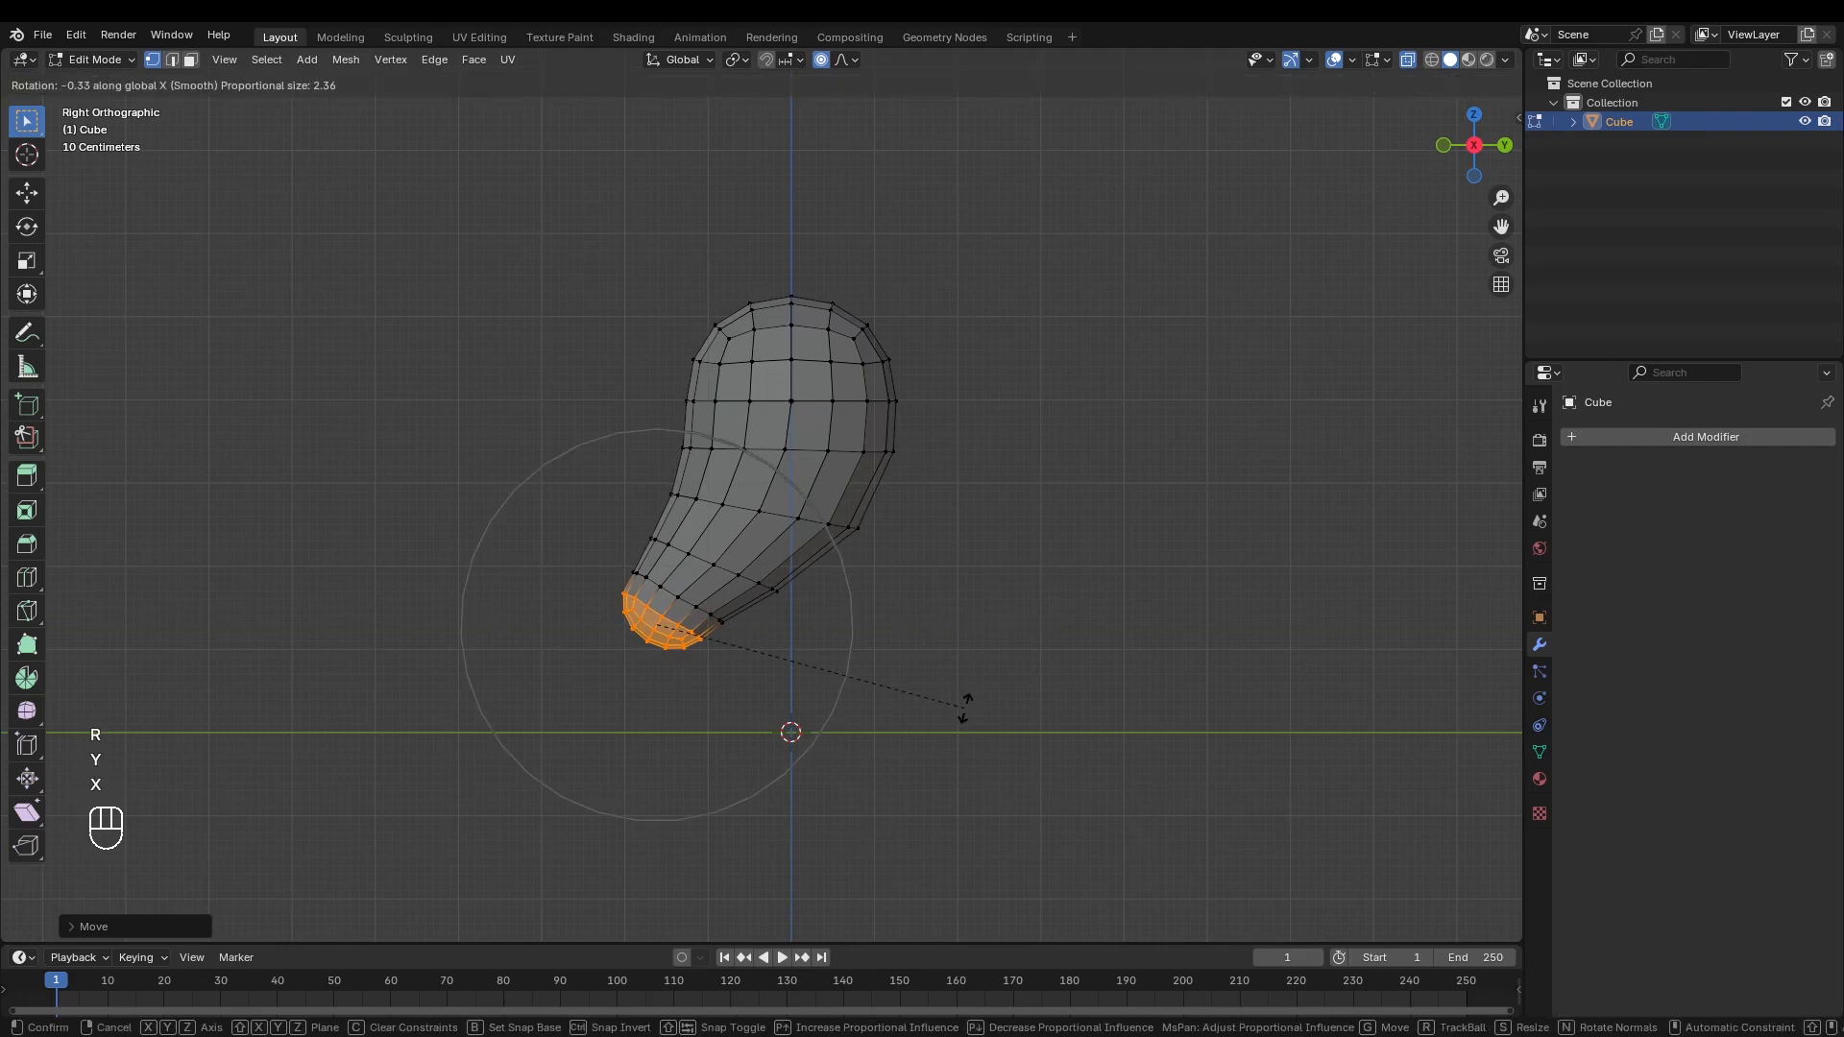
left_click(898, 871)
key("g")
key("y")
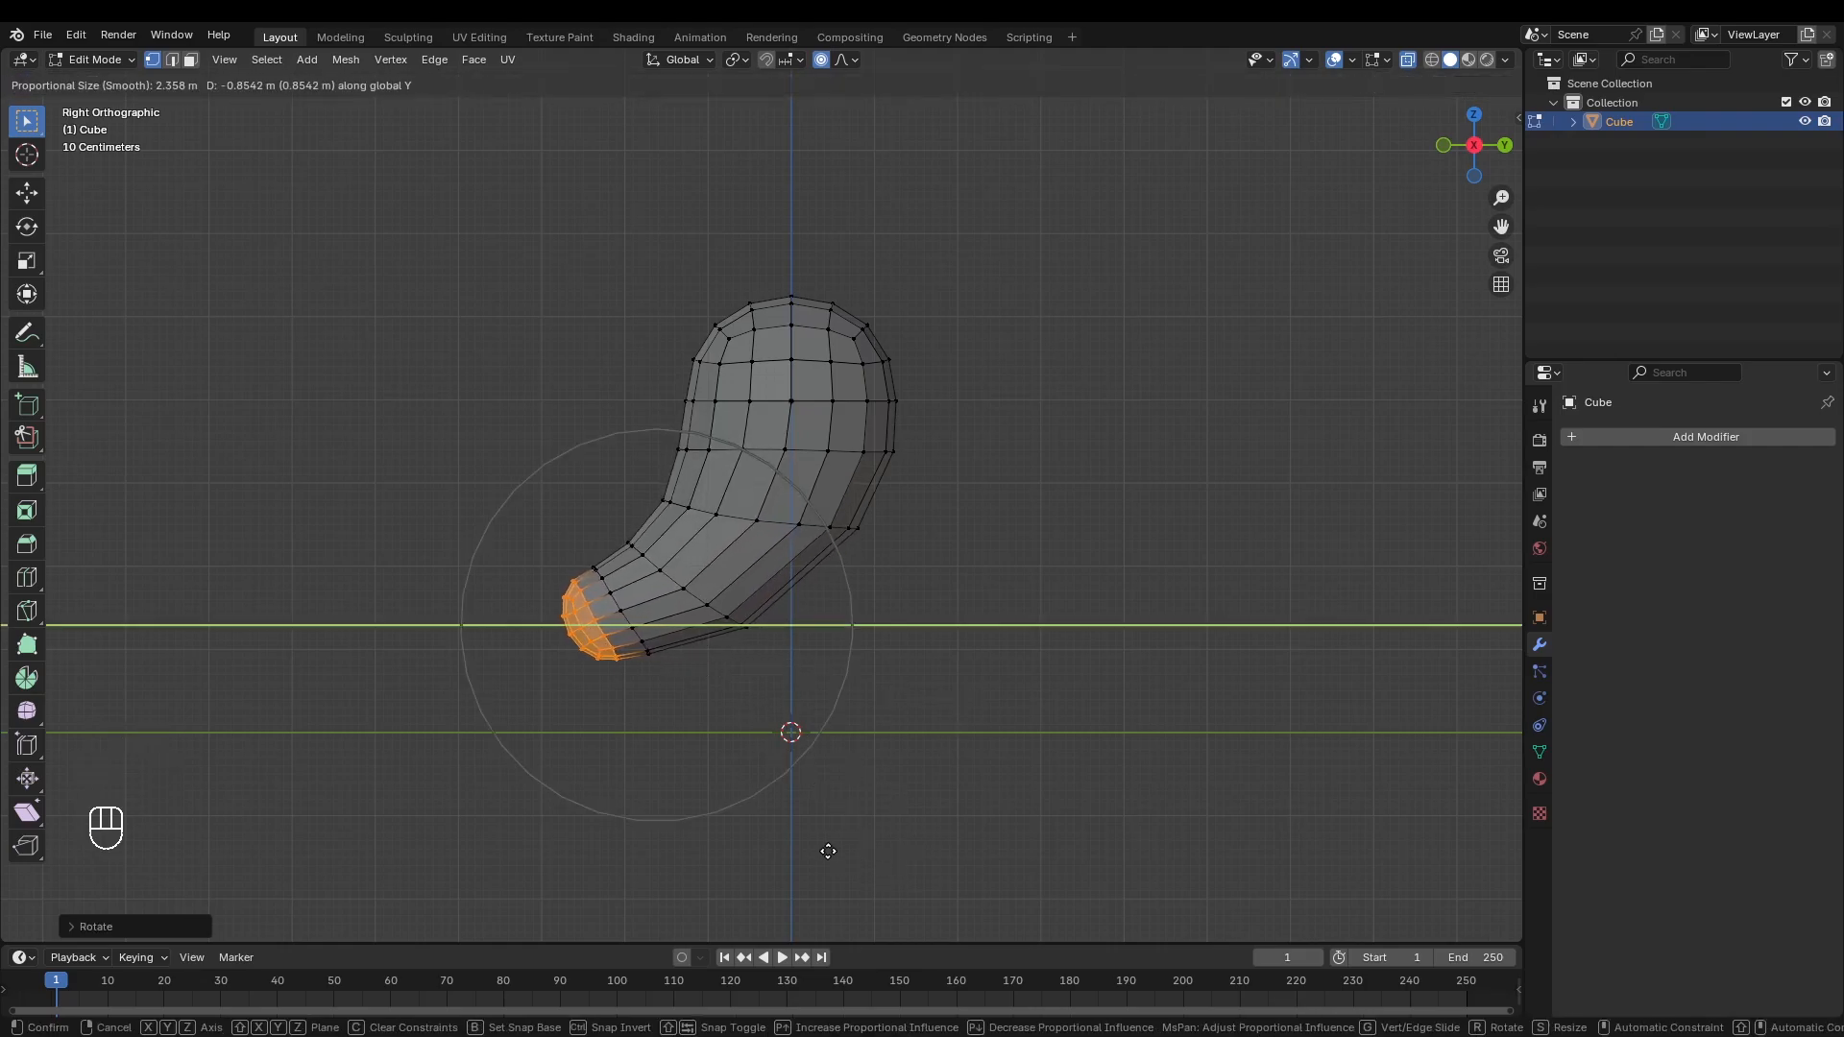
left_click(831, 848)
Step: Add two single loop cuts around the bend, one below the upper body and one just above the tail
middle_click_drag(843, 656, 774, 698)
key("alt+z")
scroll(796, 690, "down", 1)
scroll(774, 698, "up", 1)
key("ctrl+r")
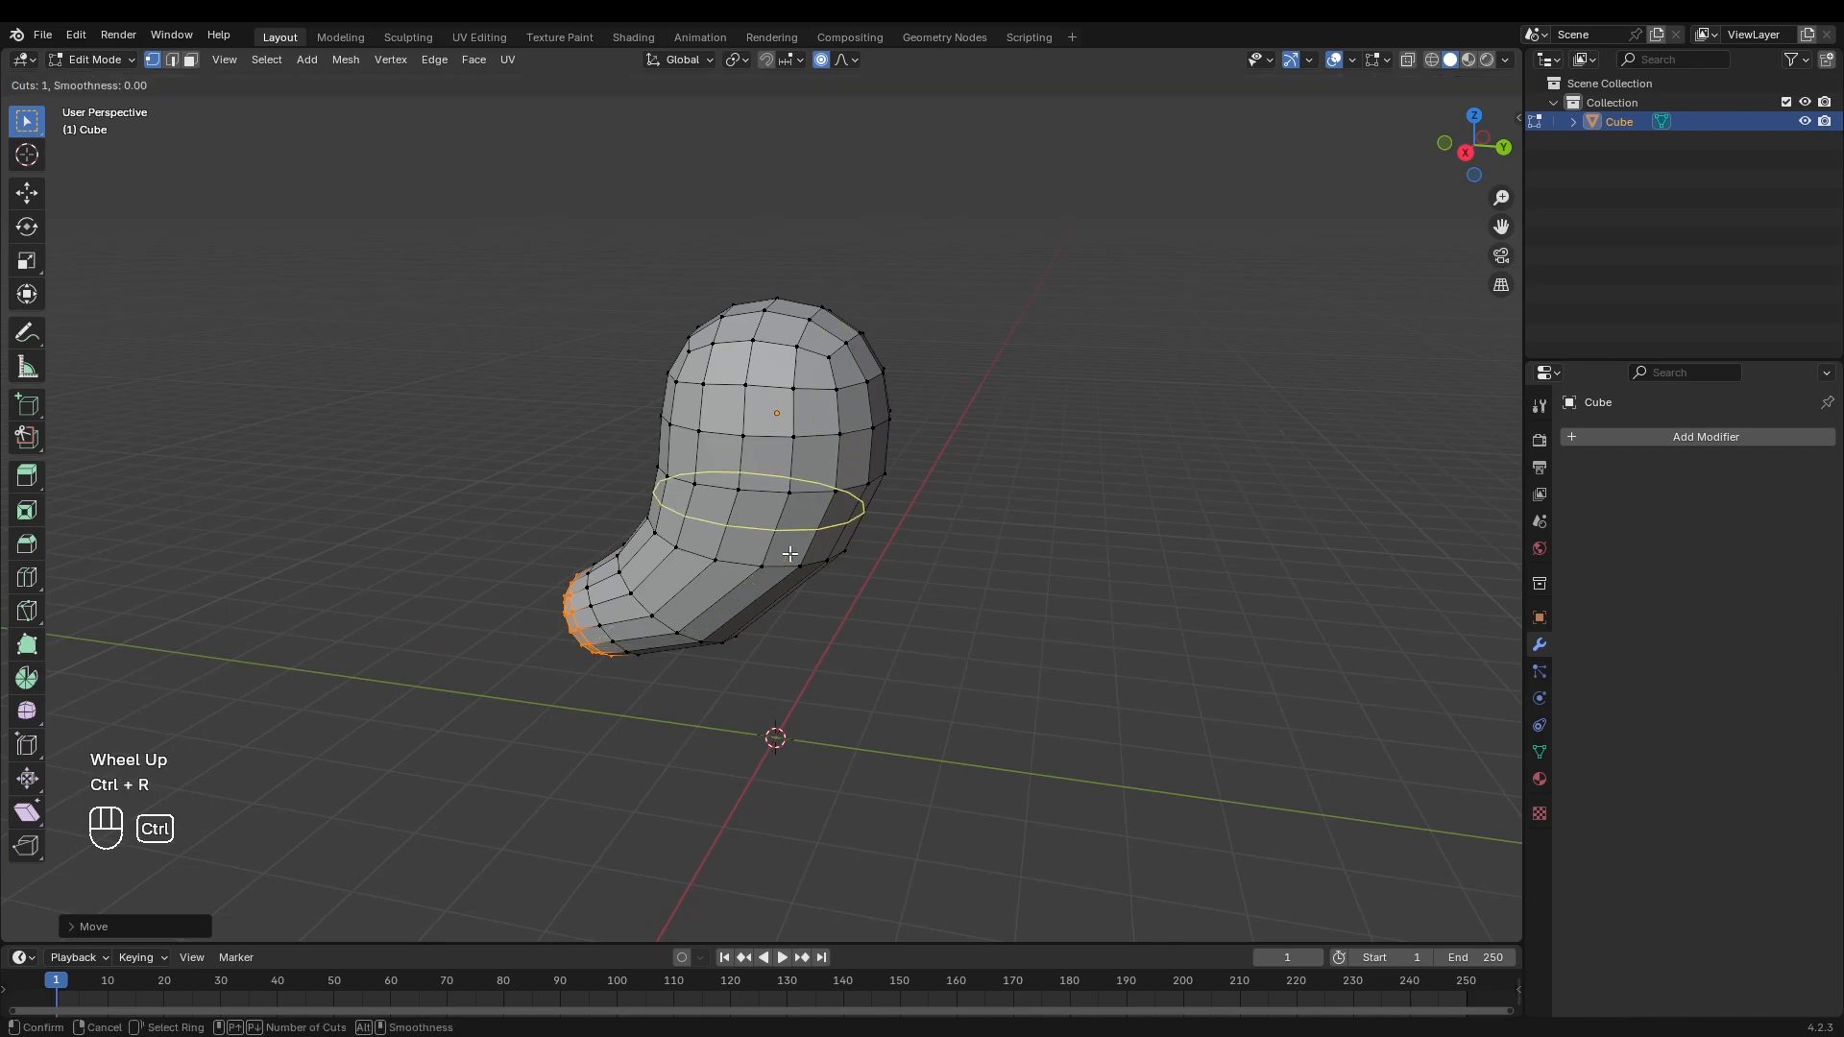
left_click(787, 528)
left_click(787, 528)
key("ctrl+r")
left_click(723, 629)
left_click(807, 659)
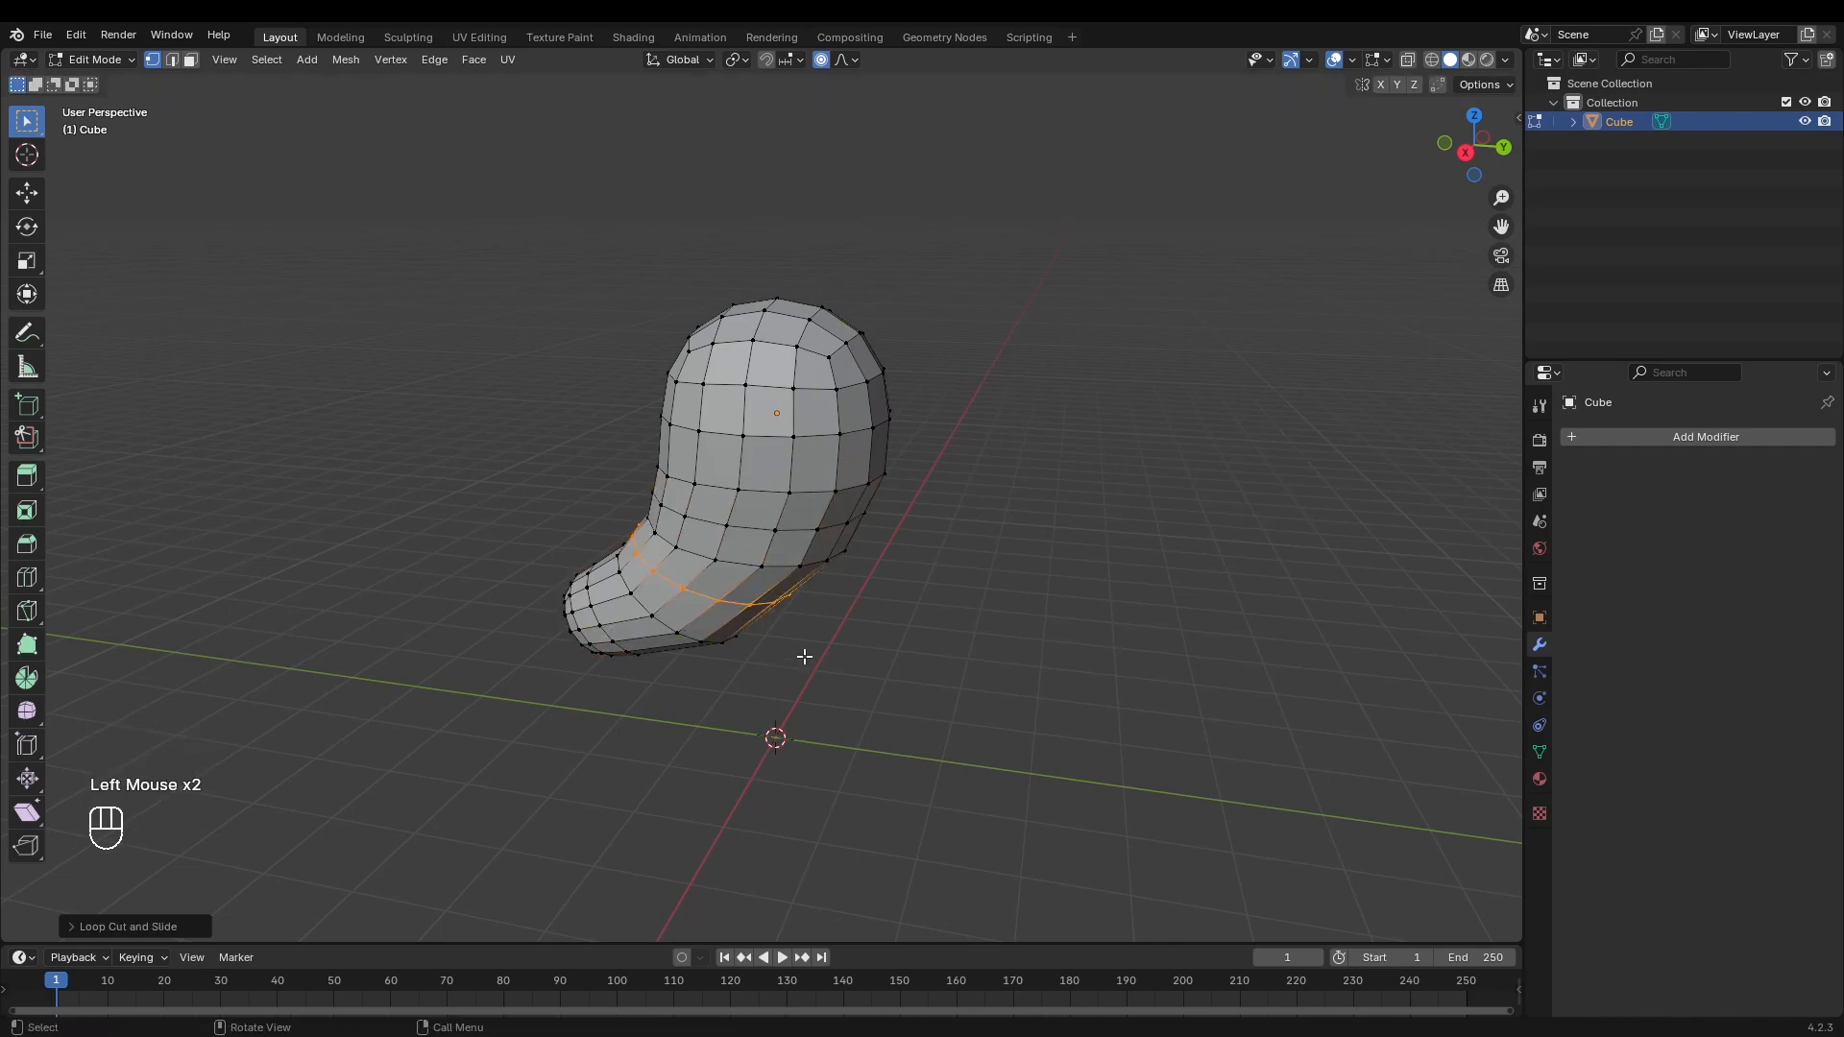
Step: Select the whole tail end with X-ray on and move it toward negative Y with proportional editing at a size of about 2.36
middle_click_drag(807, 659, 849, 606)
key("KP_3")
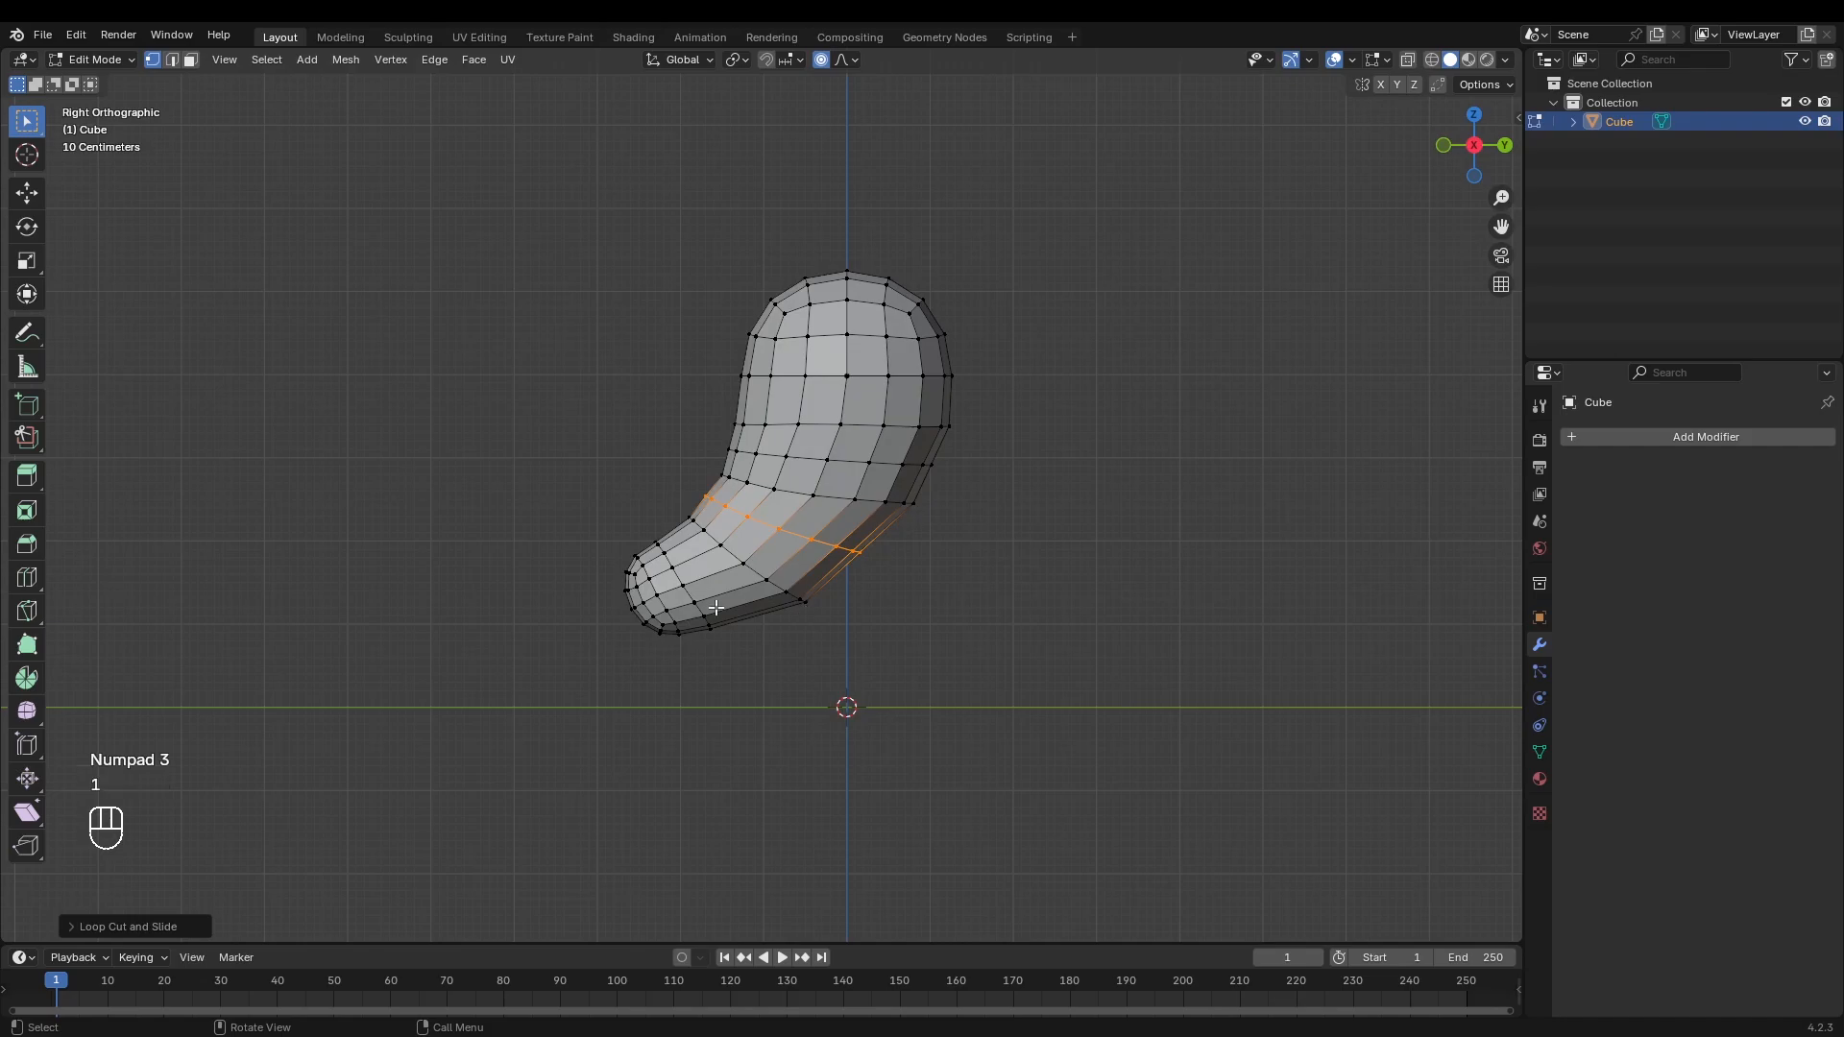
key("alt+z")
left_click_drag(535, 514, 679, 708)
scroll(679, 708, "up", 2)
left_click_drag(738, 805, 558, 665, "shift")
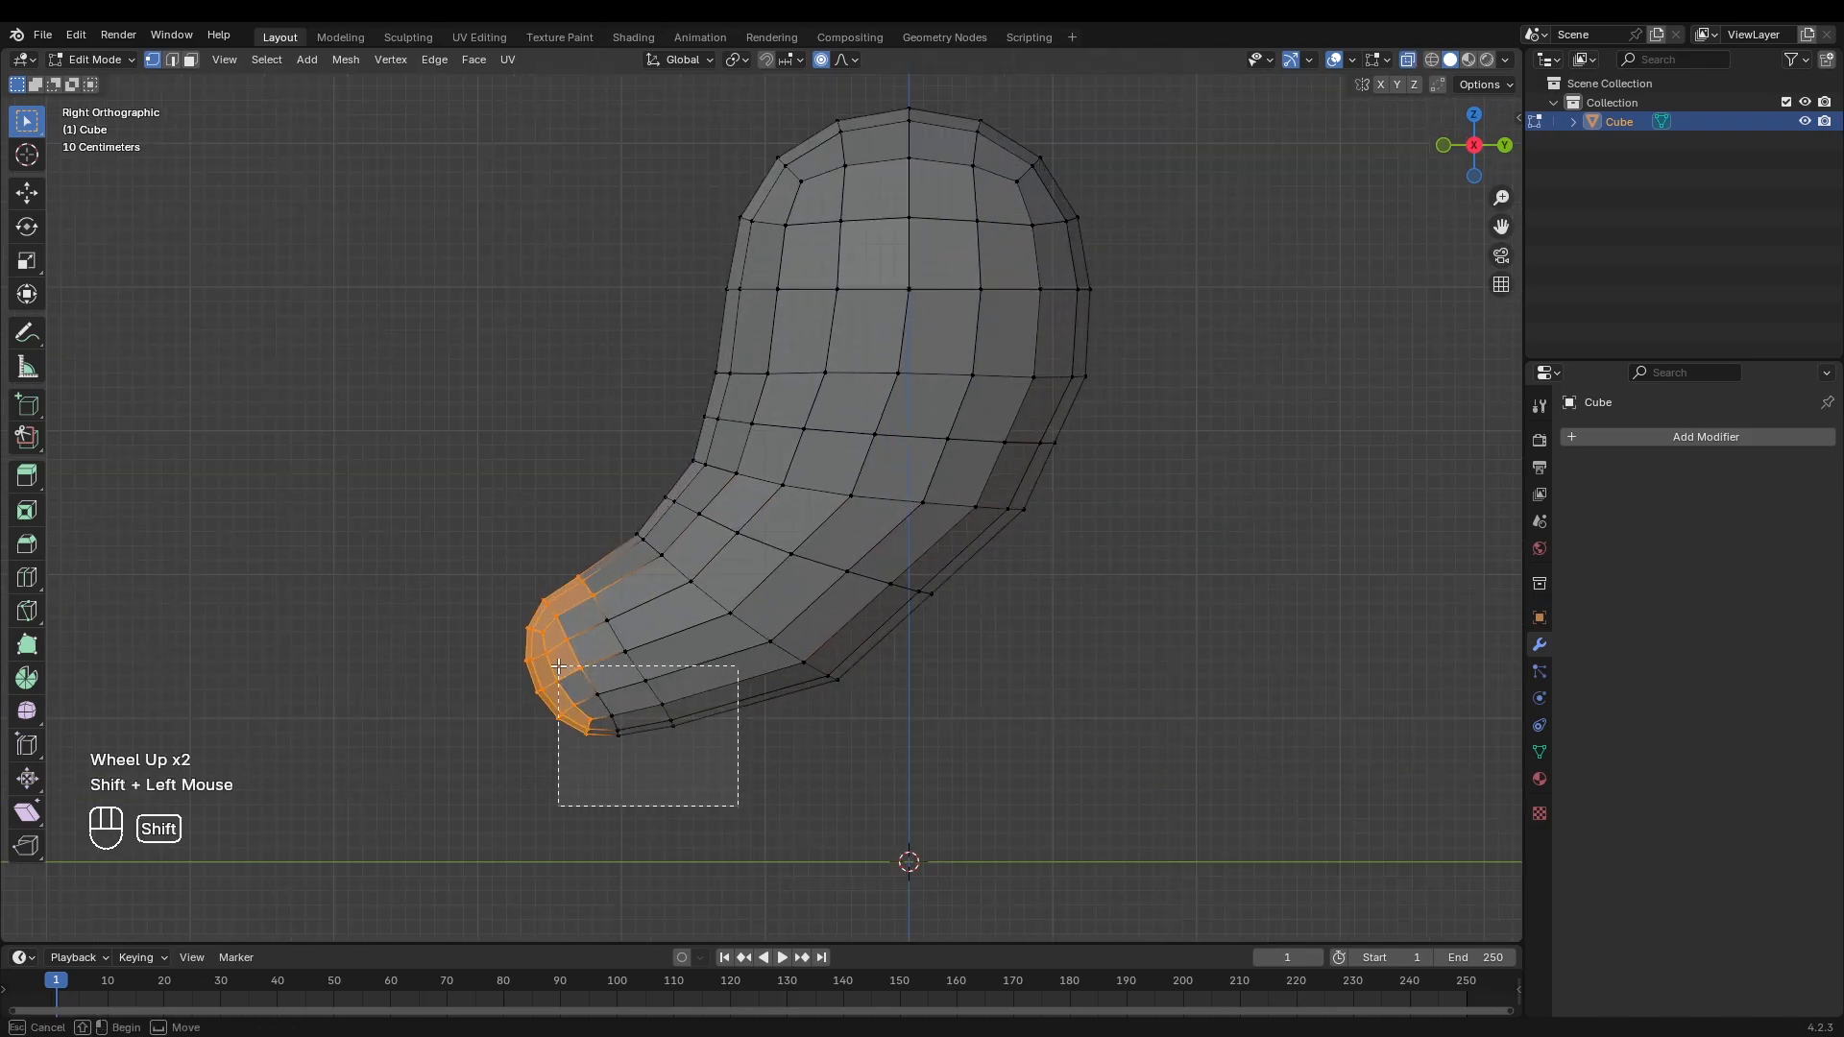
left_click_drag(423, 768, 608, 618, "shift")
scroll(673, 644, "down", 3)
key("g")
key("y")
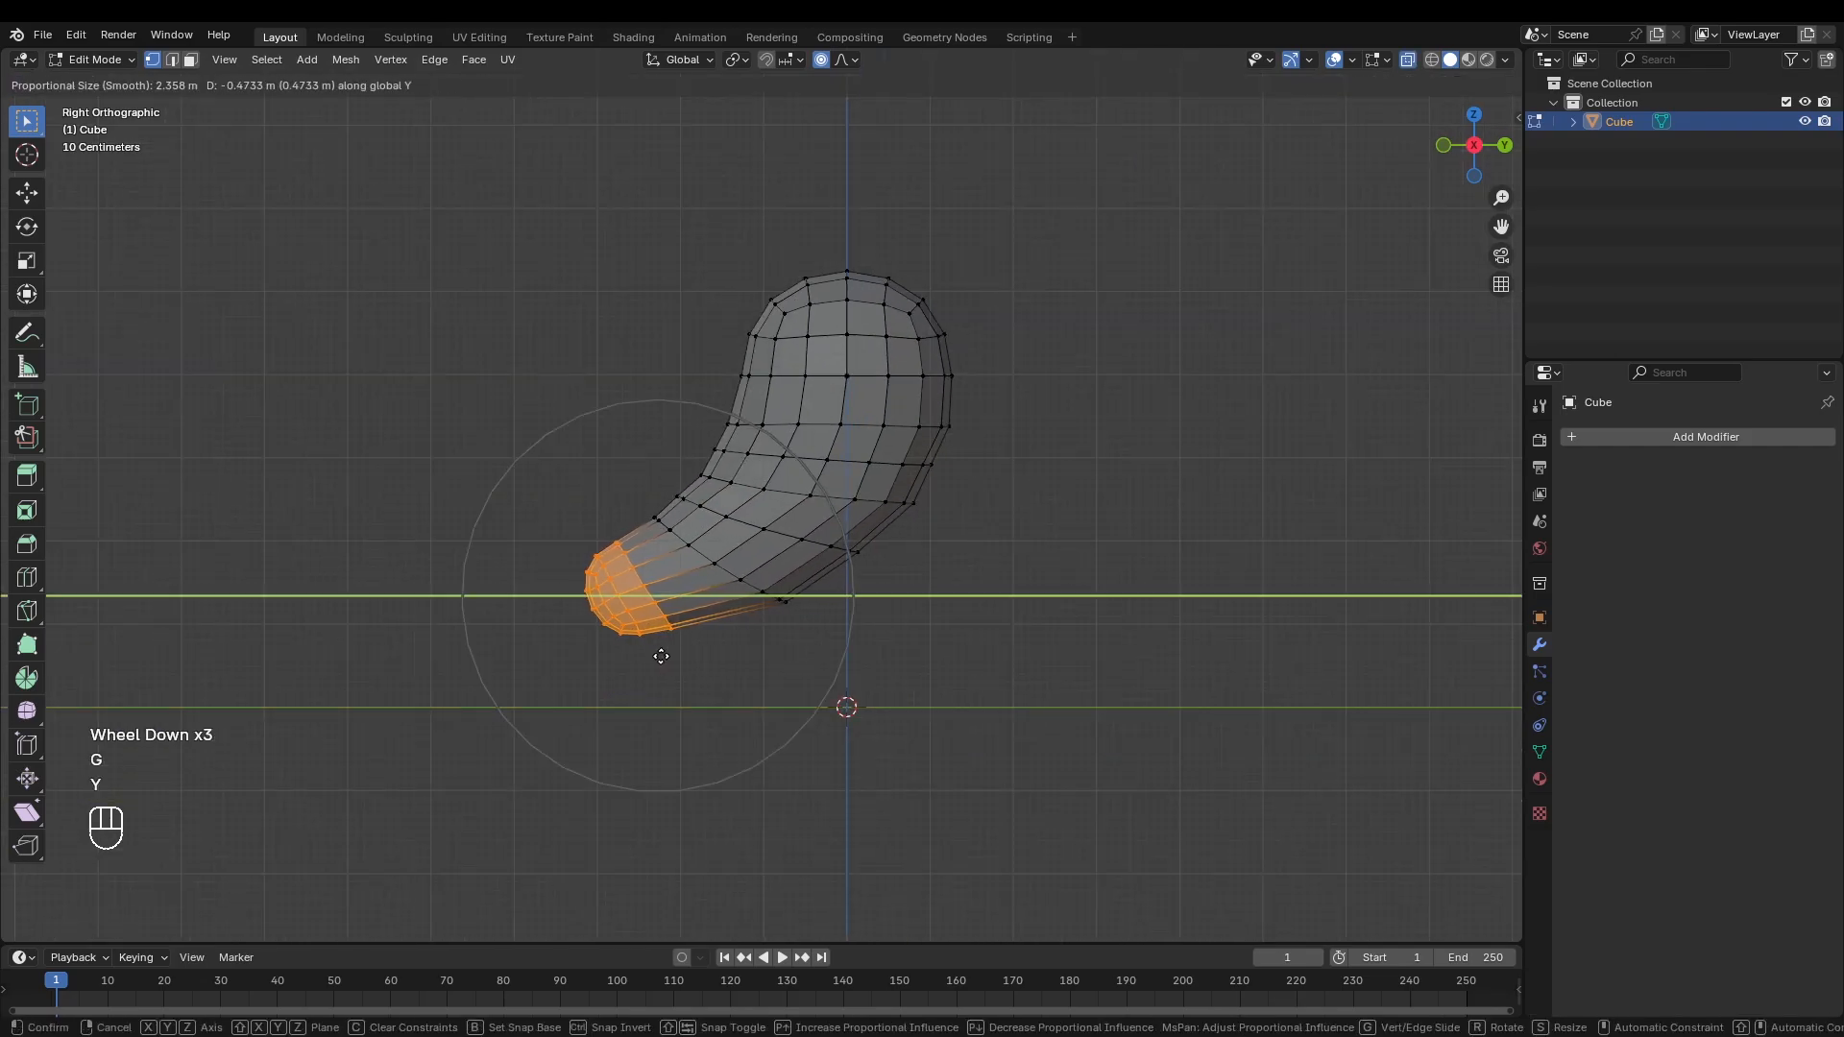
left_click(646, 667)
Step: Shrink the selected tail end to about 0.76 with smooth proportional editing at a size of 1.77
key("s")
scroll(711, 689, "up", 3)
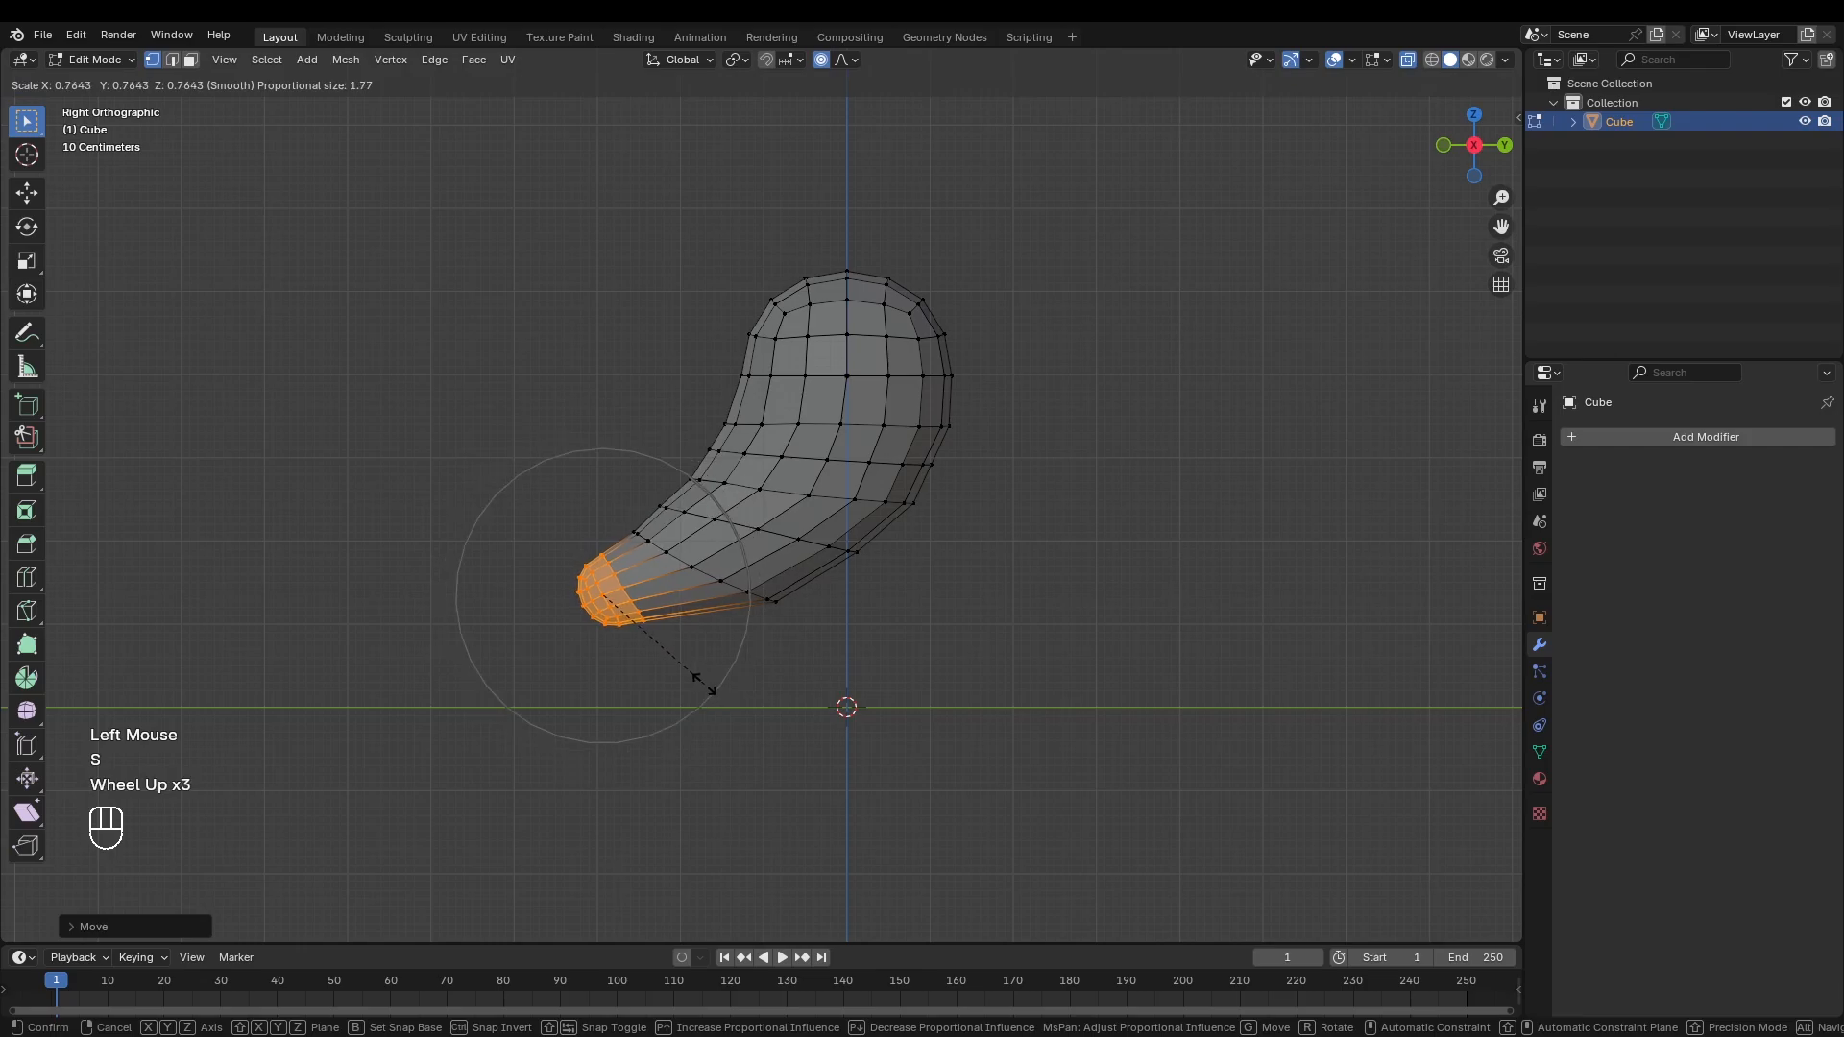
left_click(711, 686)
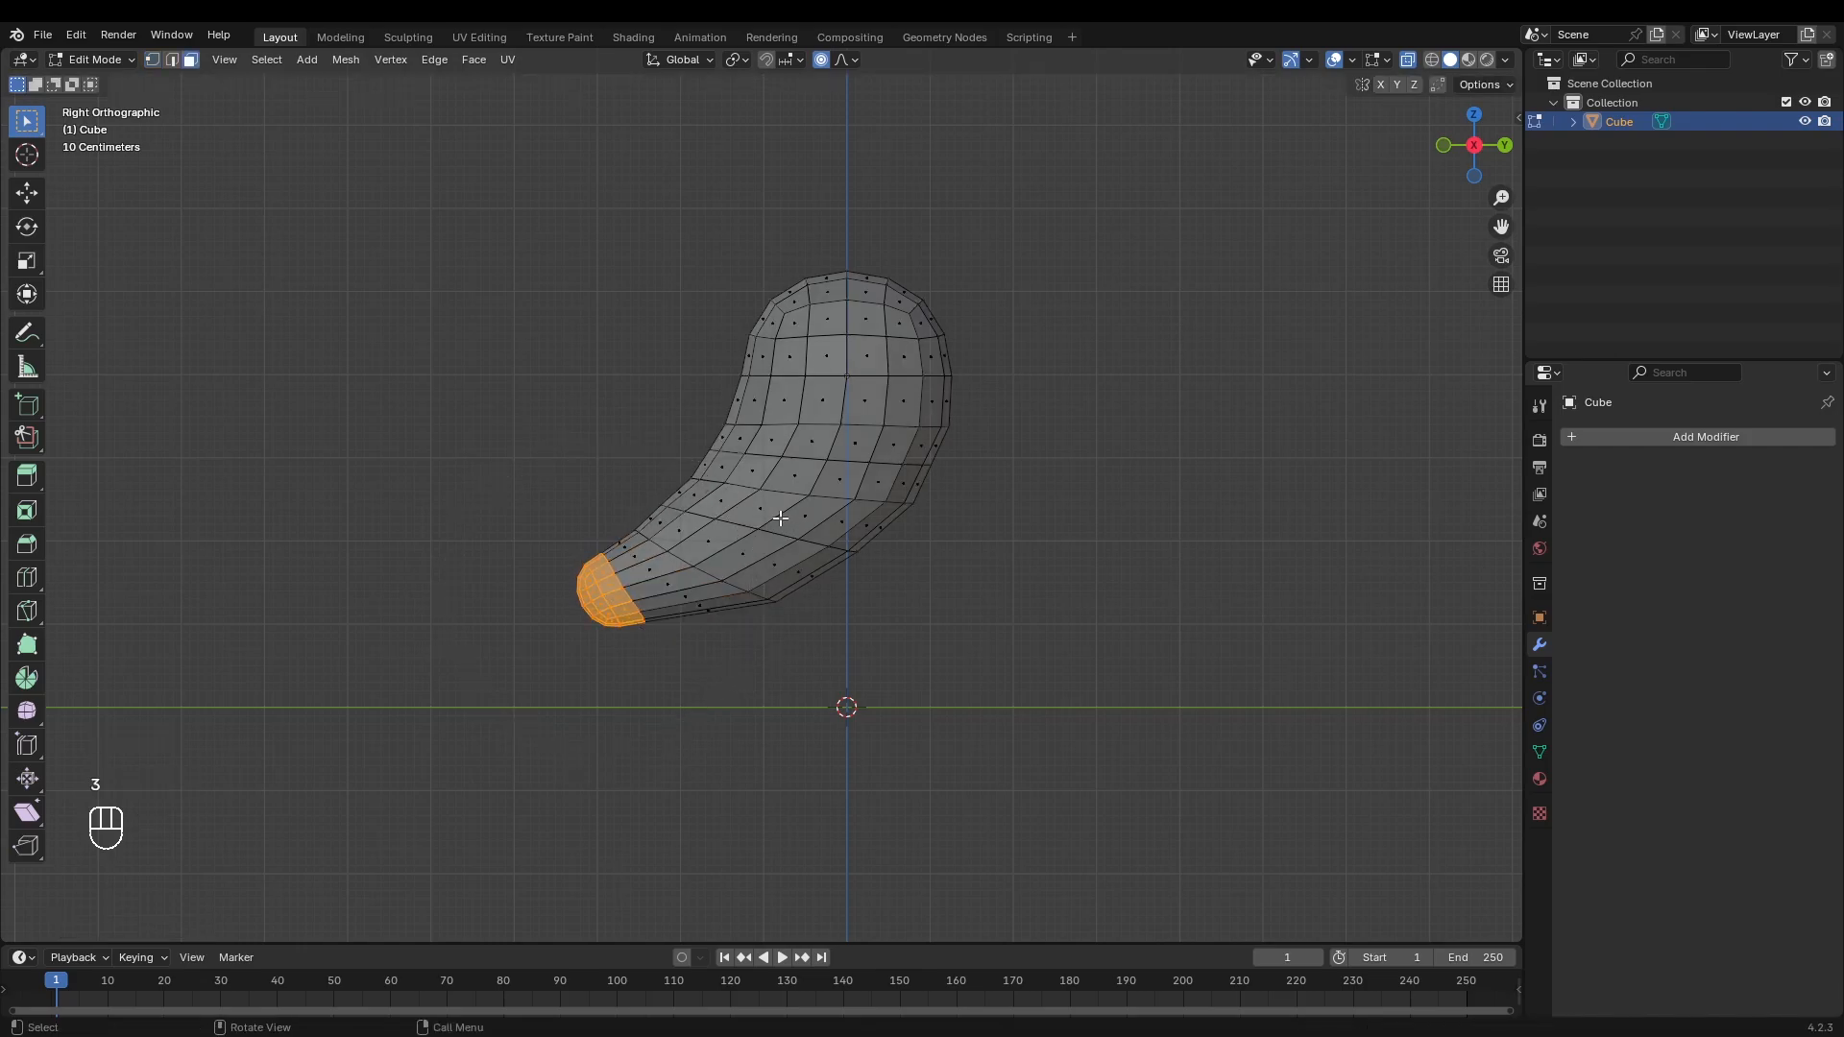
key("3")
left_click(788, 478)
middle_click_drag(788, 478, 865, 461)
key("alt+z")
left_click(767, 489)
scroll(913, 445, "up", 2)
Step: Delete all vertices on the negative X half of the body, keeping the center line
key("KP_3")
key("KP_1")
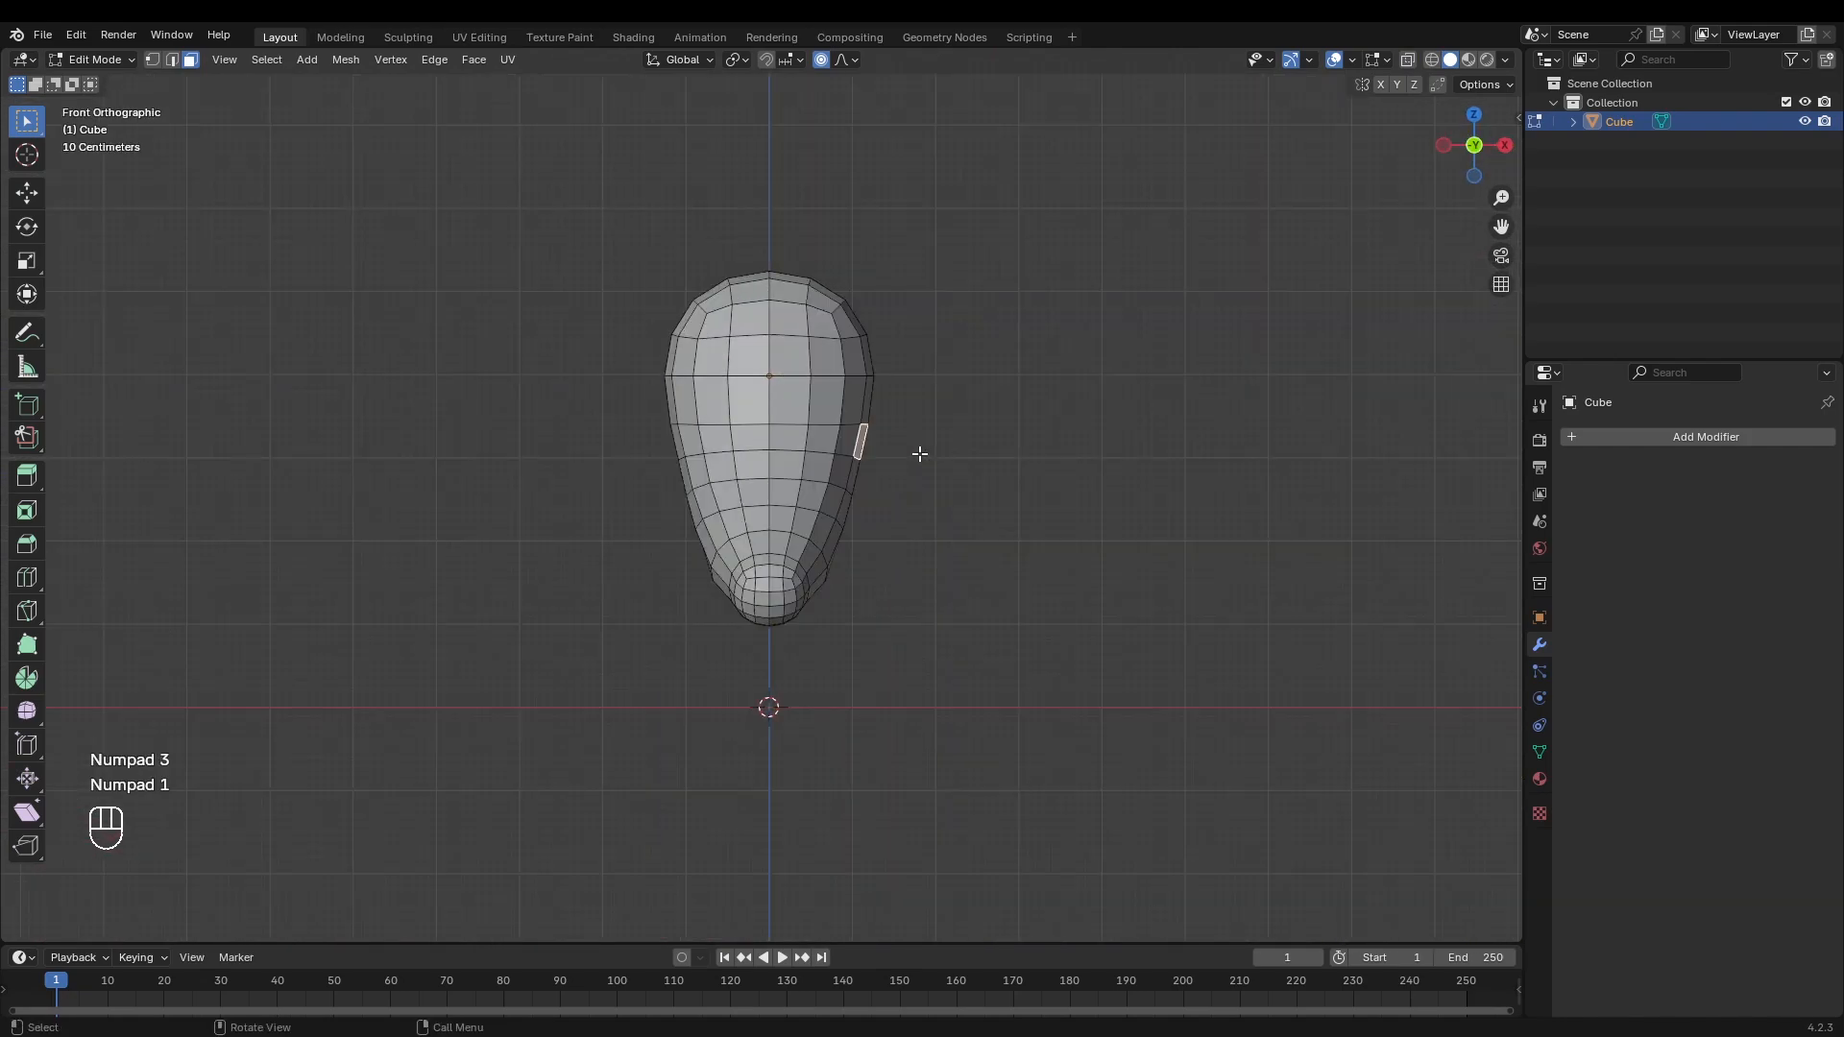
key("1")
key("alt+z")
left_click_drag(553, 230, 766, 788)
key("x")
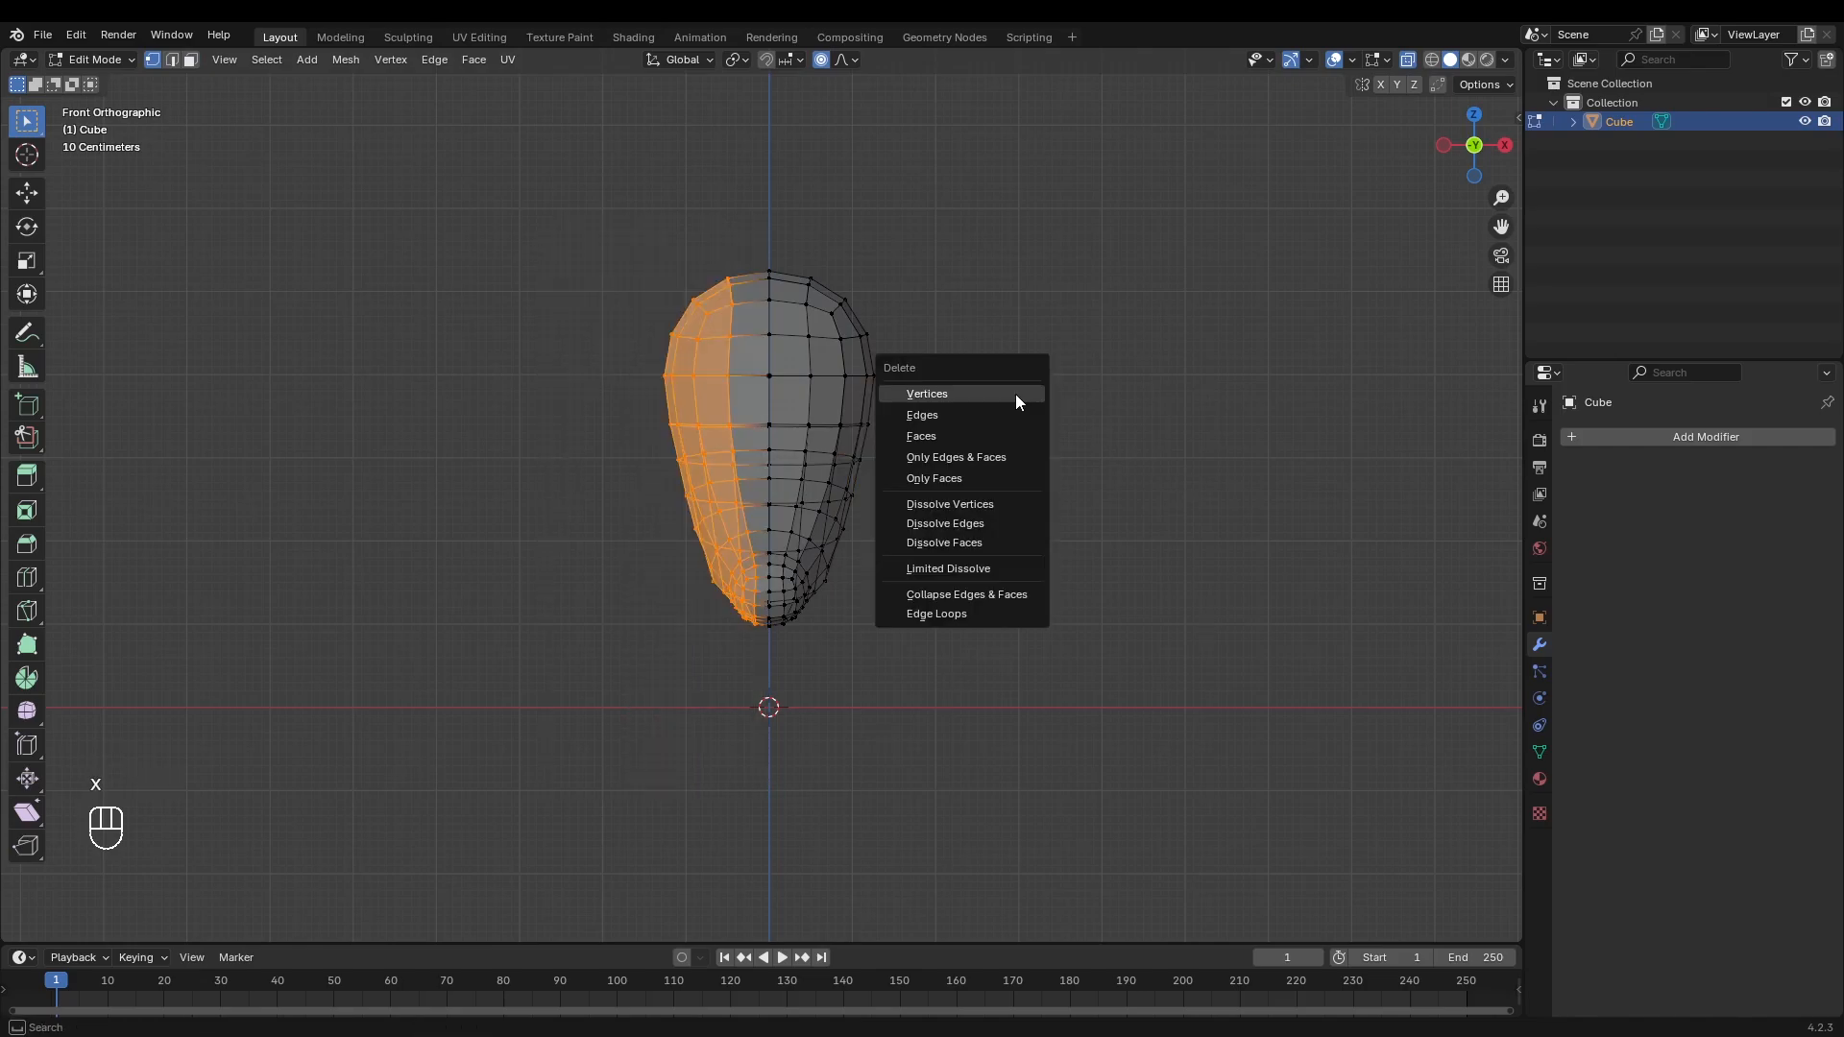
left_click(1017, 394)
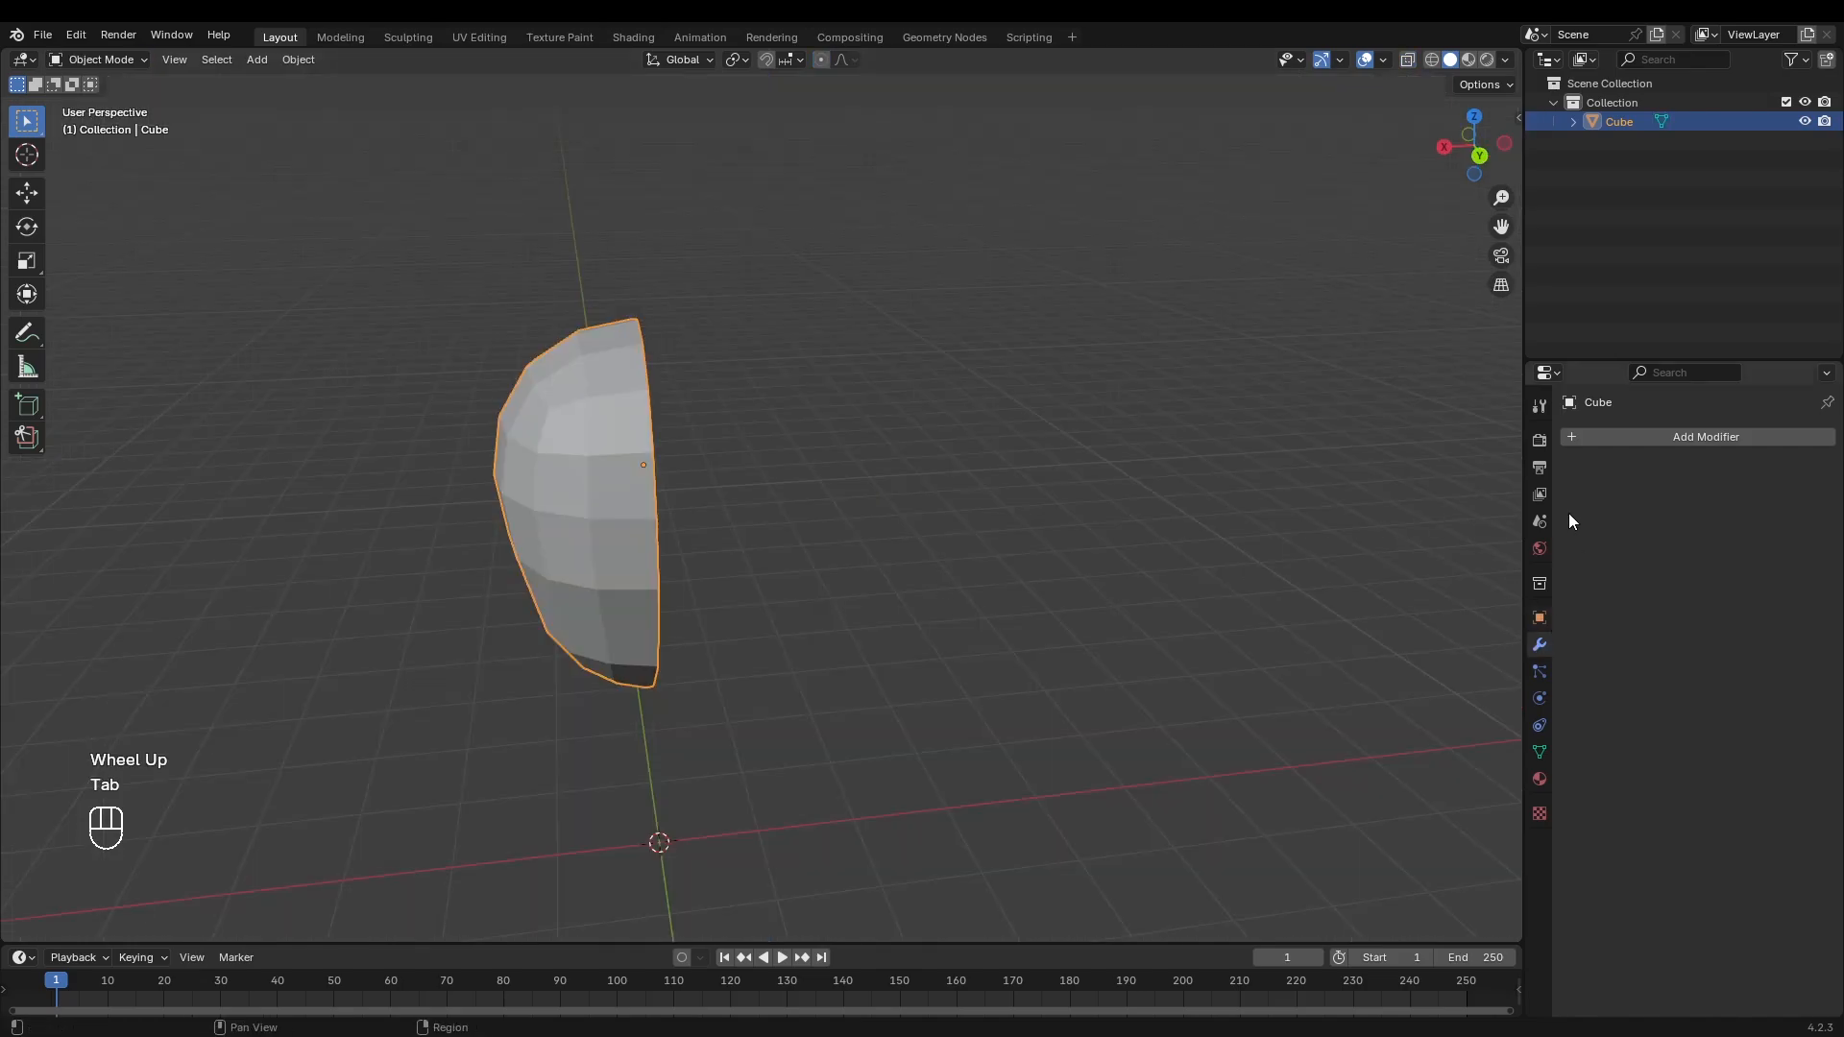
Step: Add a Mirror modifier on the X axis to the half body
left_click(1621, 434)
left_click(1621, 434)
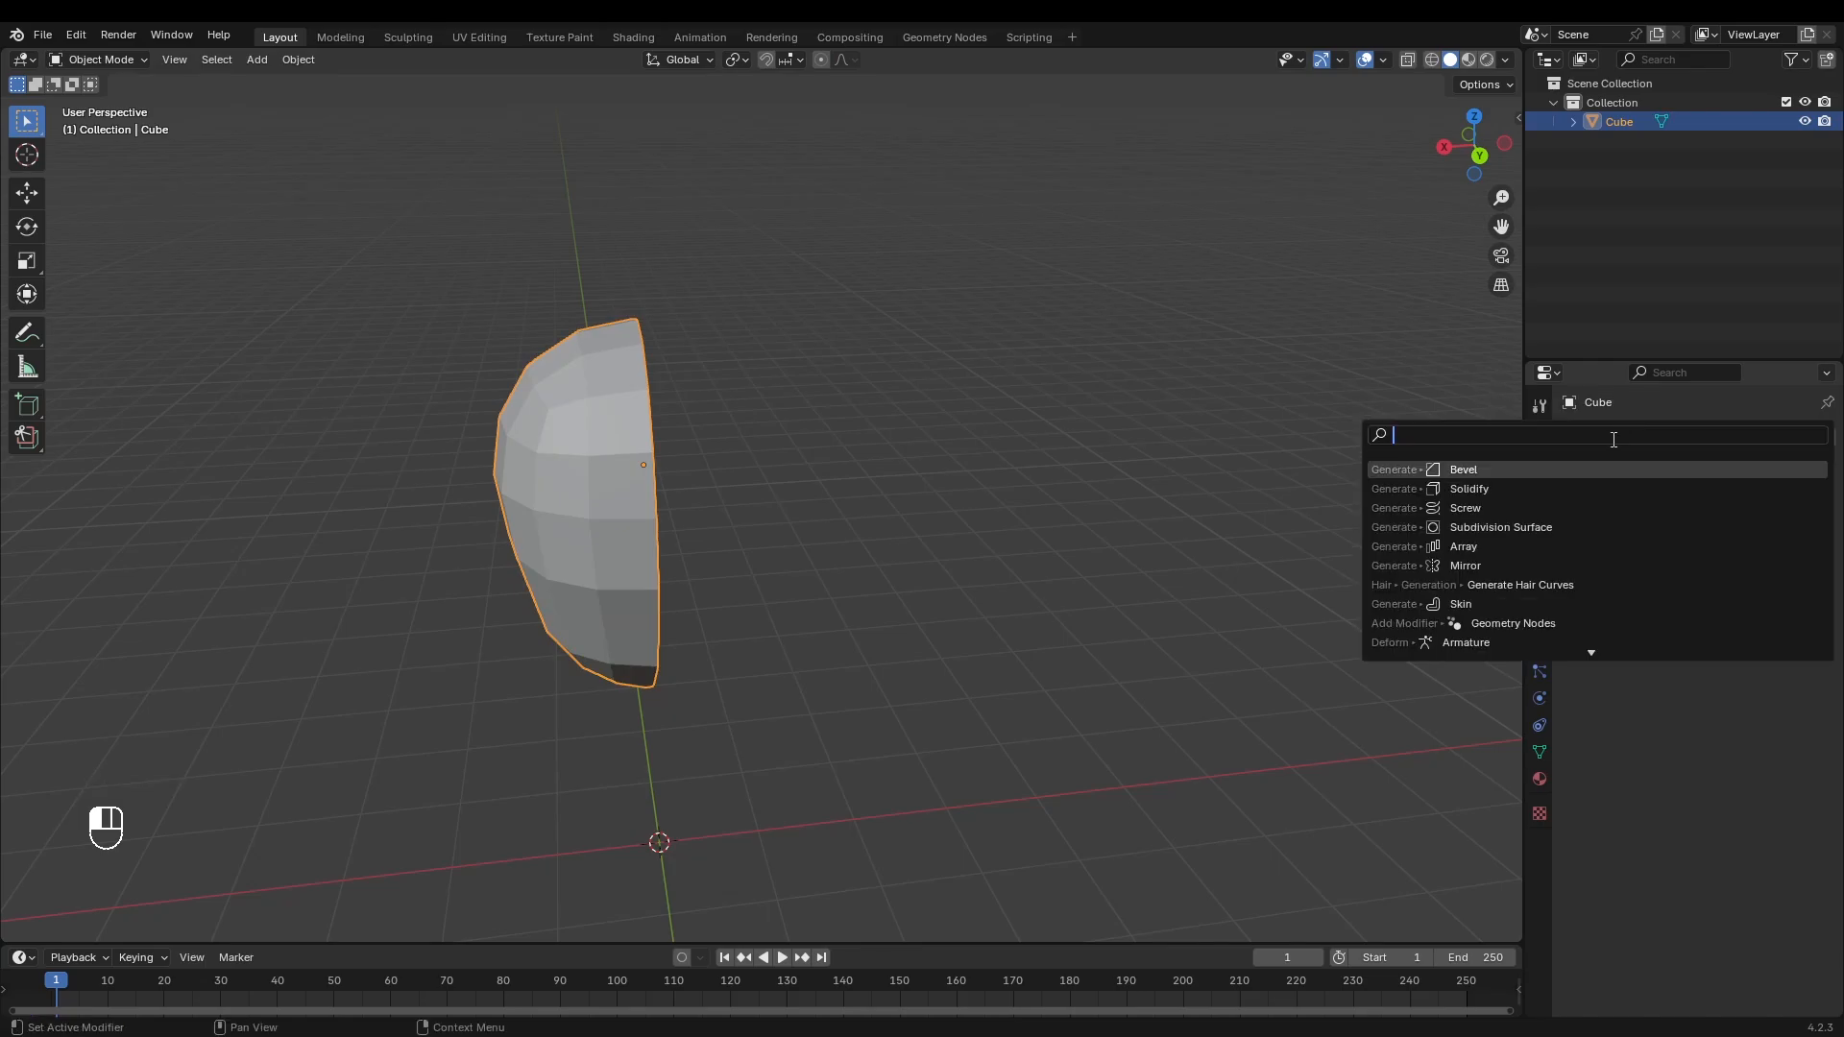
type("mirr")
key("Return")
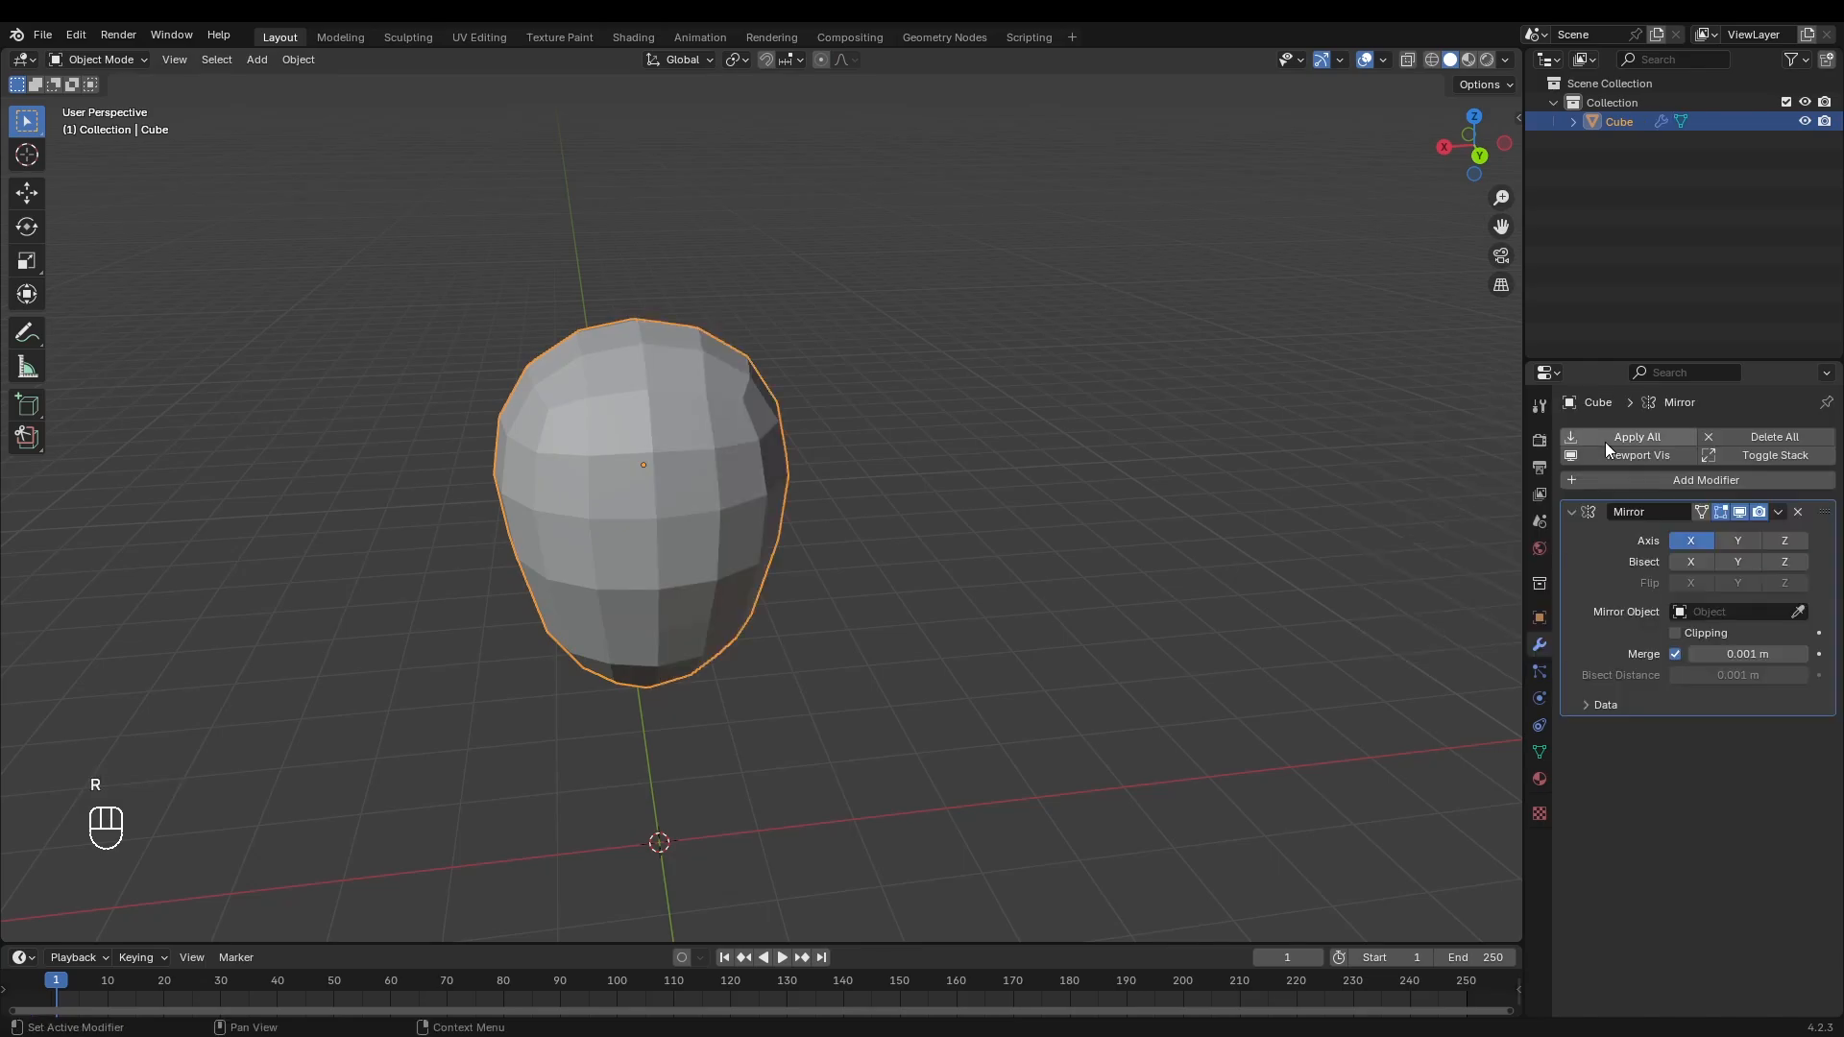
middle_click_drag(807, 624, 980, 615)
middle_click_drag(893, 614, 970, 619)
Step: Extrude one face on the body's lower side outward twice to form a two-segment upper limb
left_click(868, 493)
key("Tab")
scroll(869, 493, "down", 1)
middle_click_drag(868, 493, 851, 515)
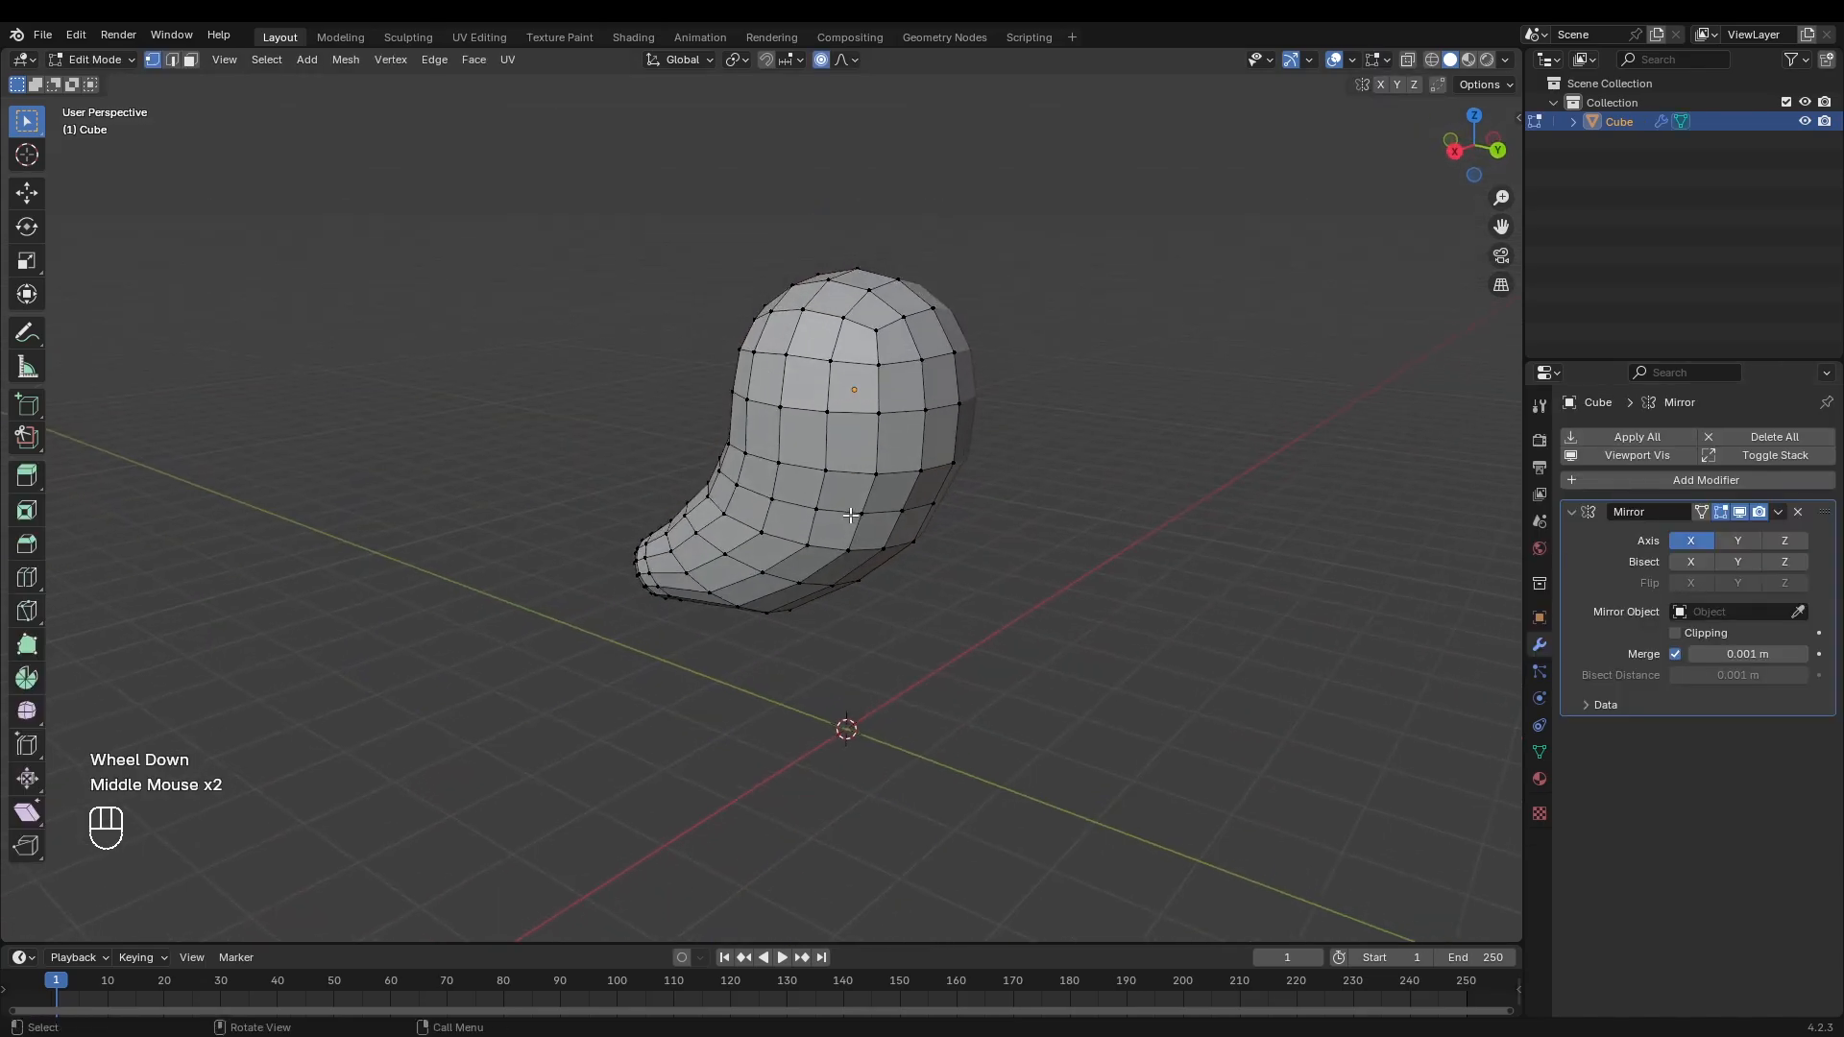
key("3")
left_click(761, 478)
middle_click_drag(762, 478, 768, 509)
middle_click_drag(768, 509, 893, 630)
scroll(759, 533, "up", 2)
scroll(758, 533, "down", 1)
key("e")
left_click(718, 625)
key("e")
left_click(625, 632)
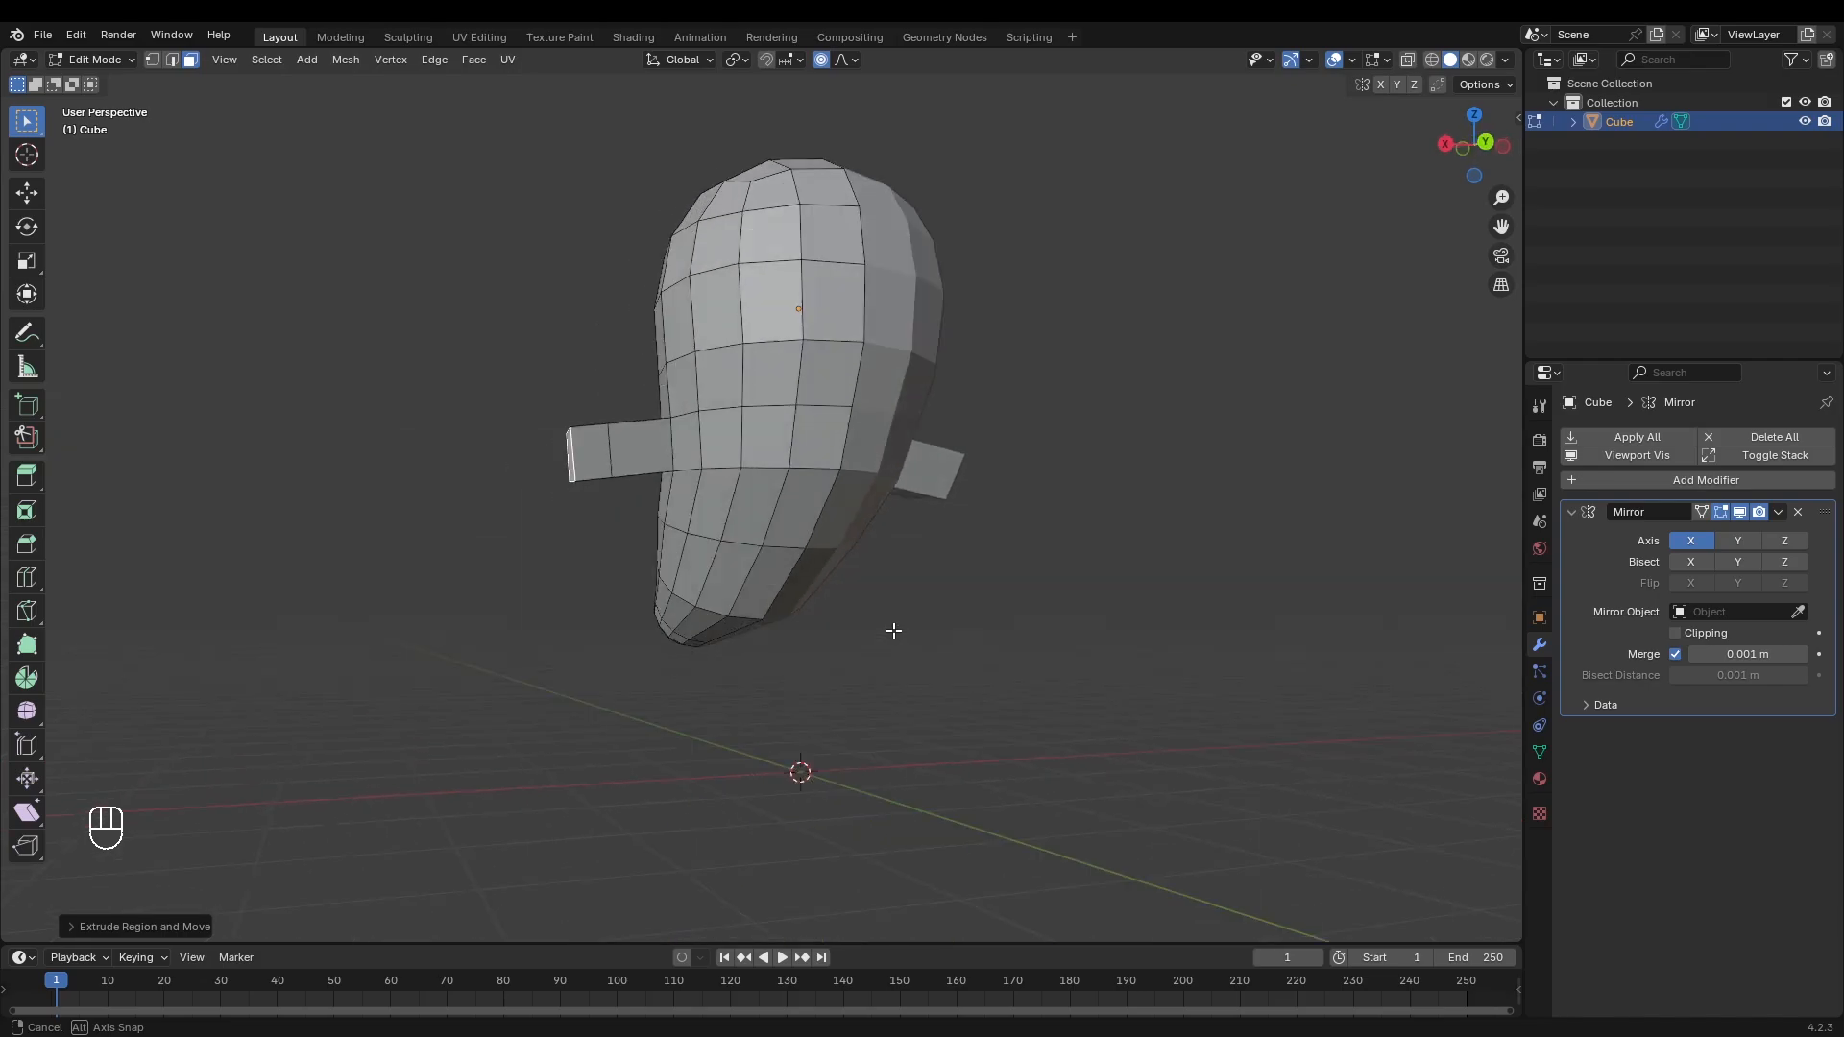
Step: Extrude the underside face of the limb's outer segment straight down along Z to form the lower limb
scroll(589, 411, "up", 2)
key("e")
key("z")
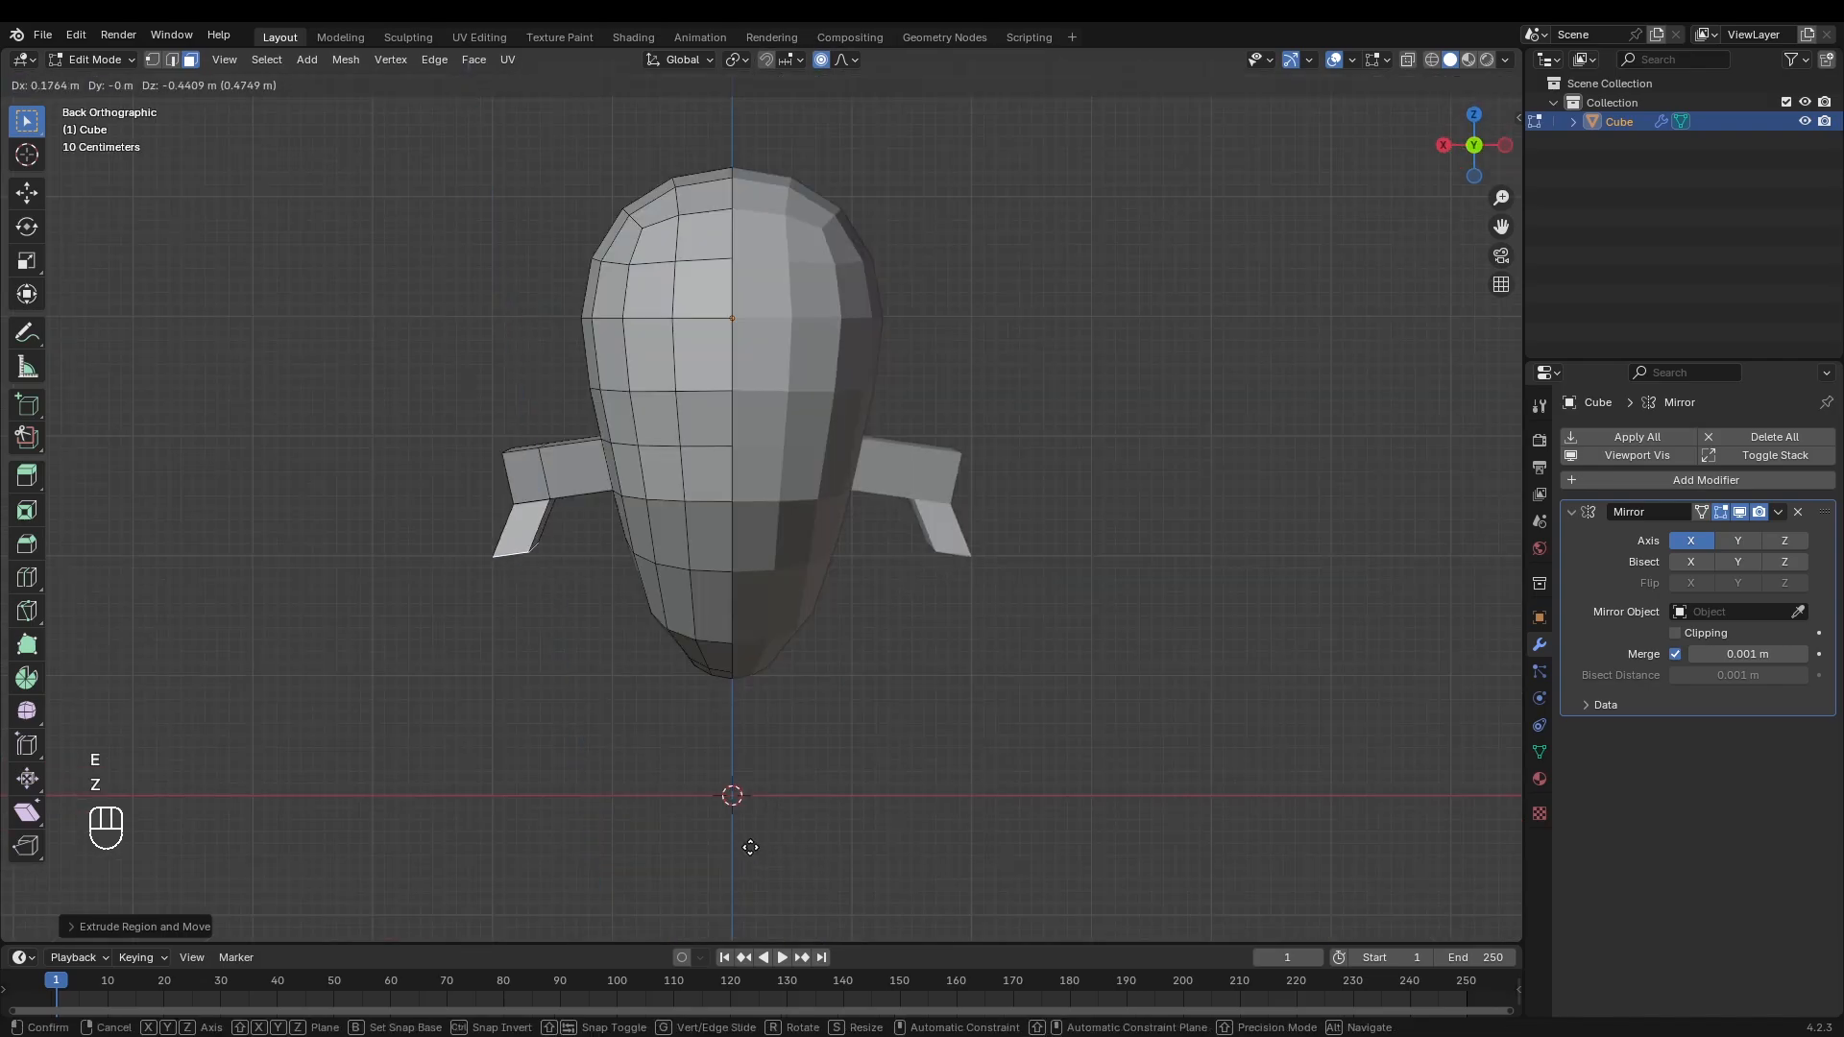
key("z")
key("z")
key("z")
left_click(882, 443)
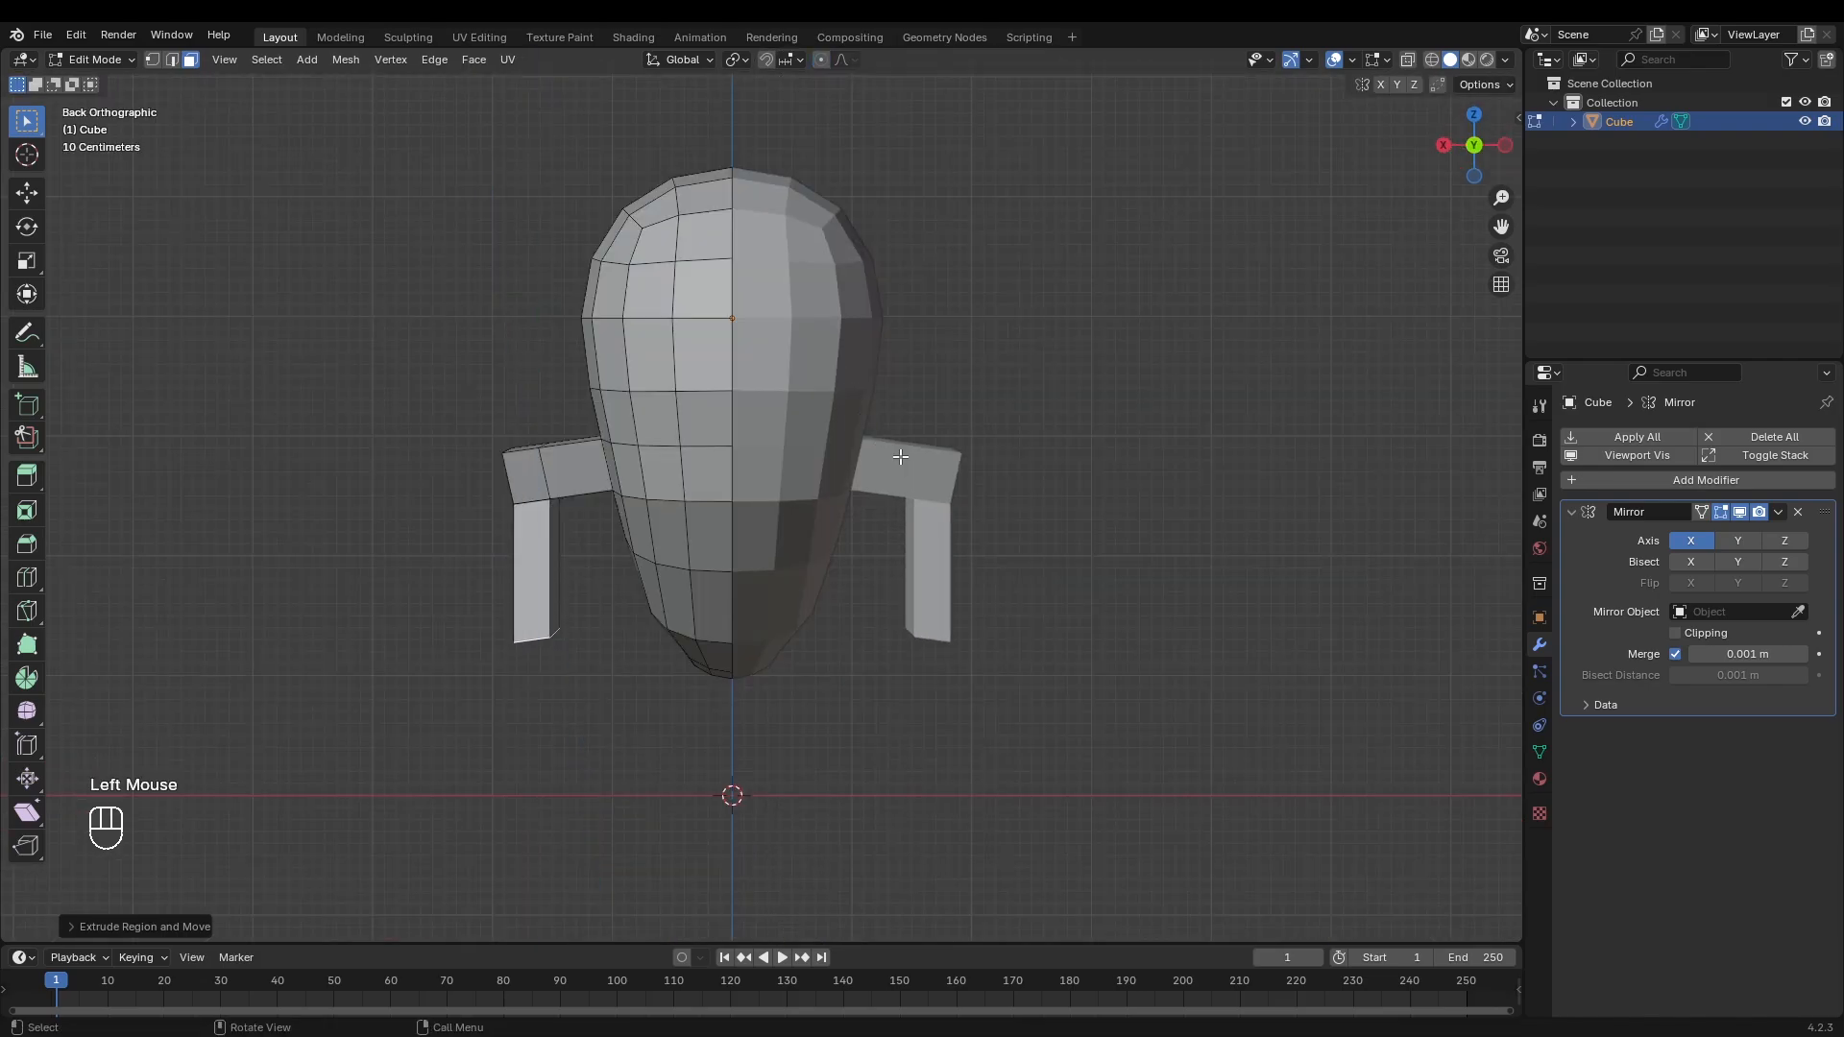
Step: Flatten the lower limb's end face with a Z scale of 0 and adjust its height along Z
key("s")
key("z")
key("KP_0")
key("Return")
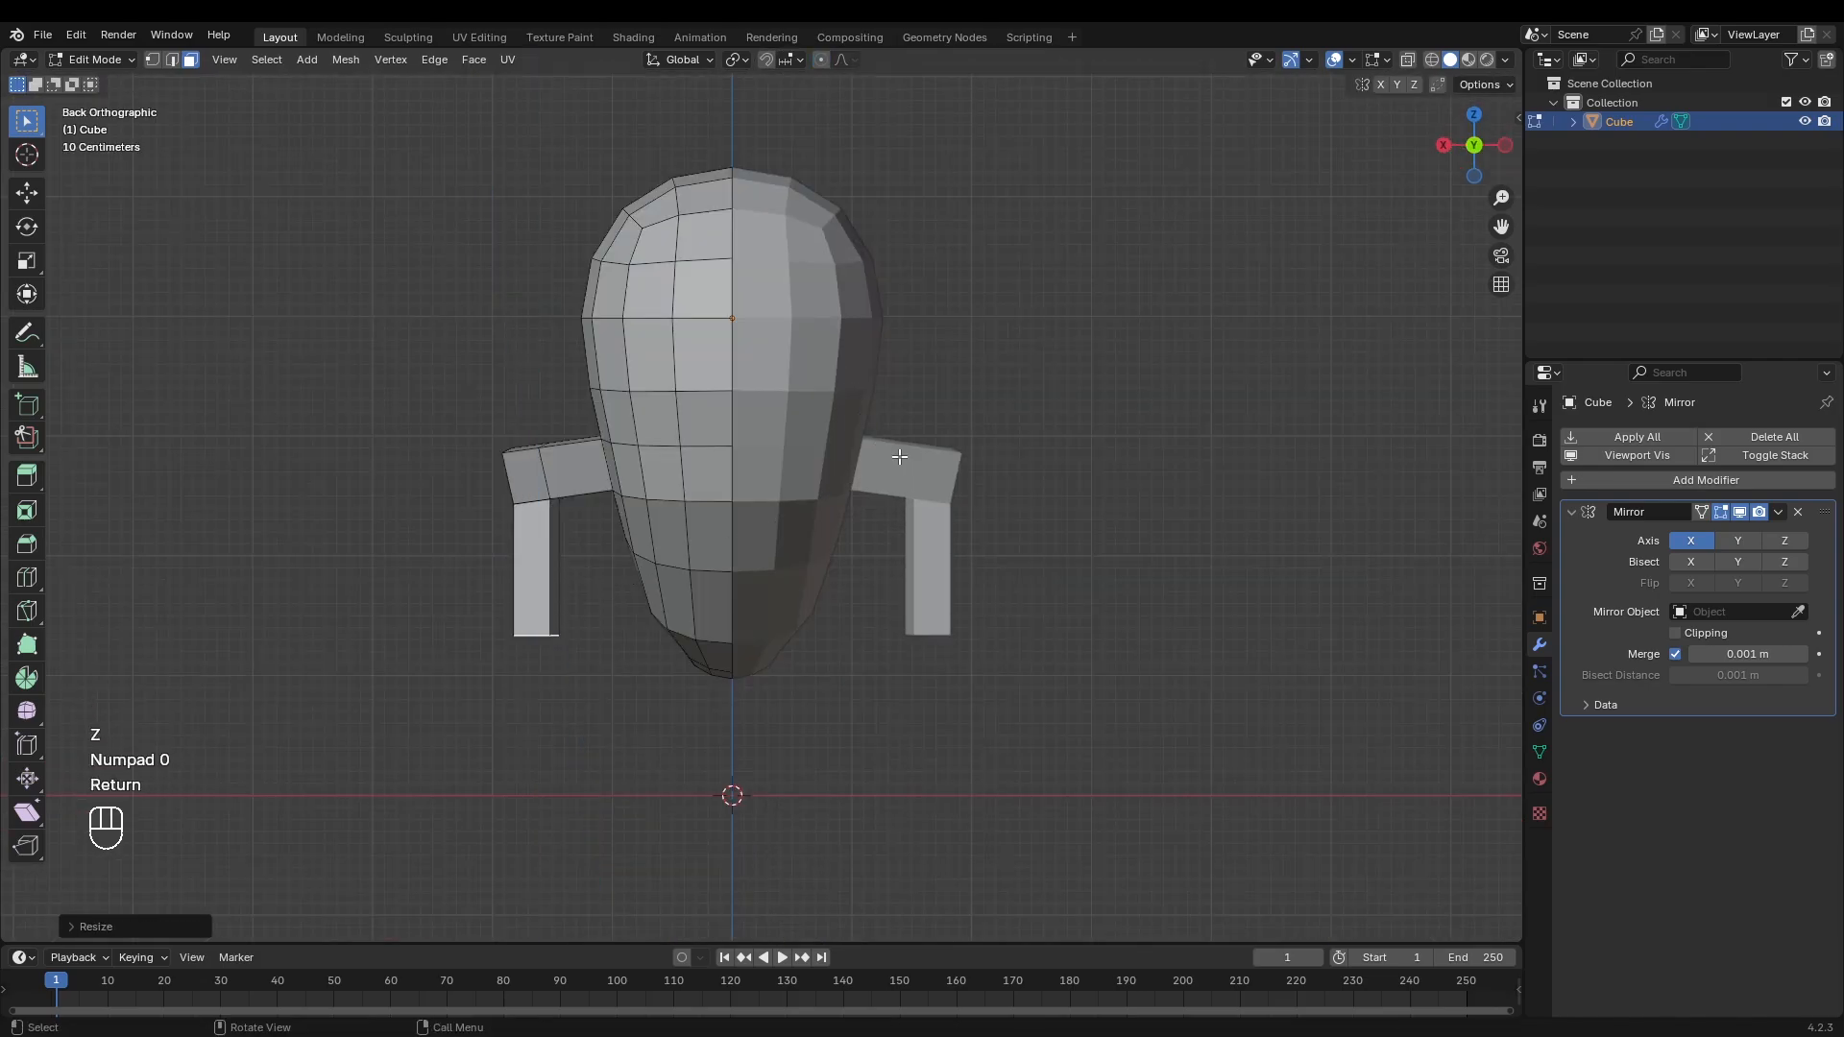
key("g")
key("z")
left_click(738, 582)
middle_click_drag(738, 582, 780, 578)
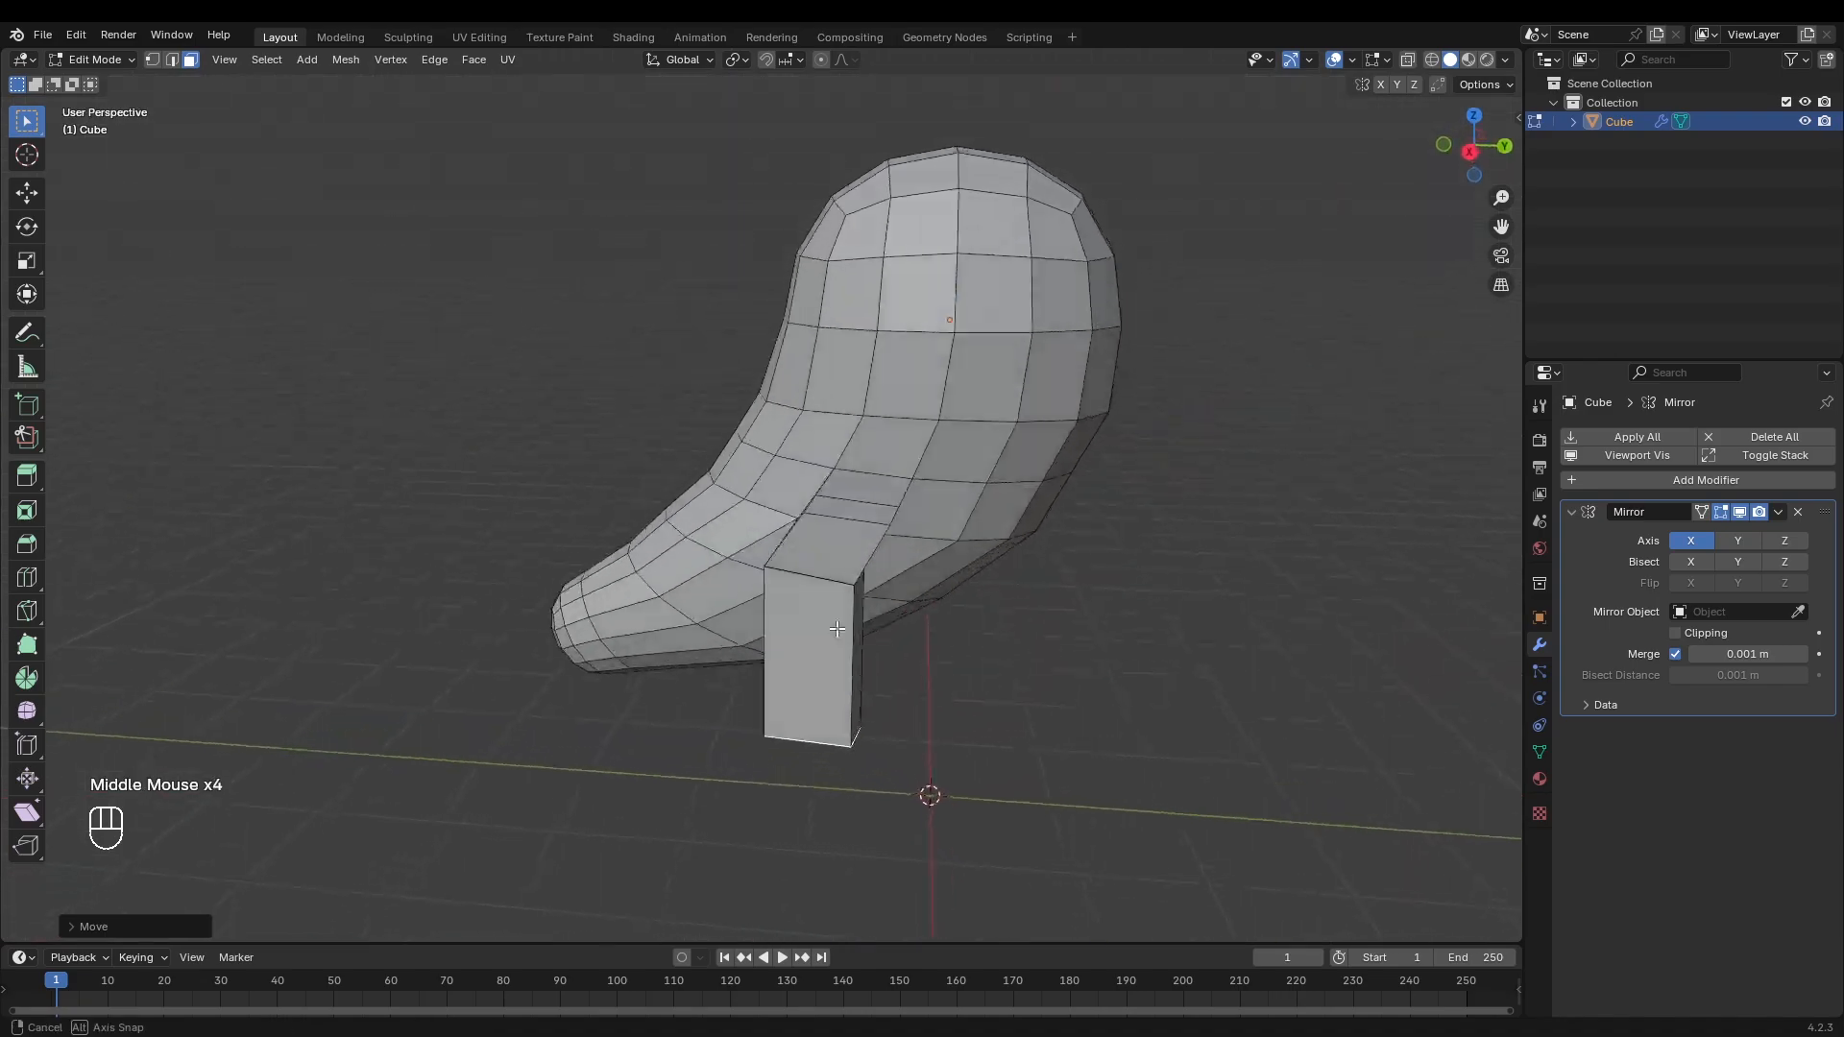
Step: Move the edge loop at the limb's bend about 0.15 m toward positive Y
middle_click_drag(780, 578, 716, 587)
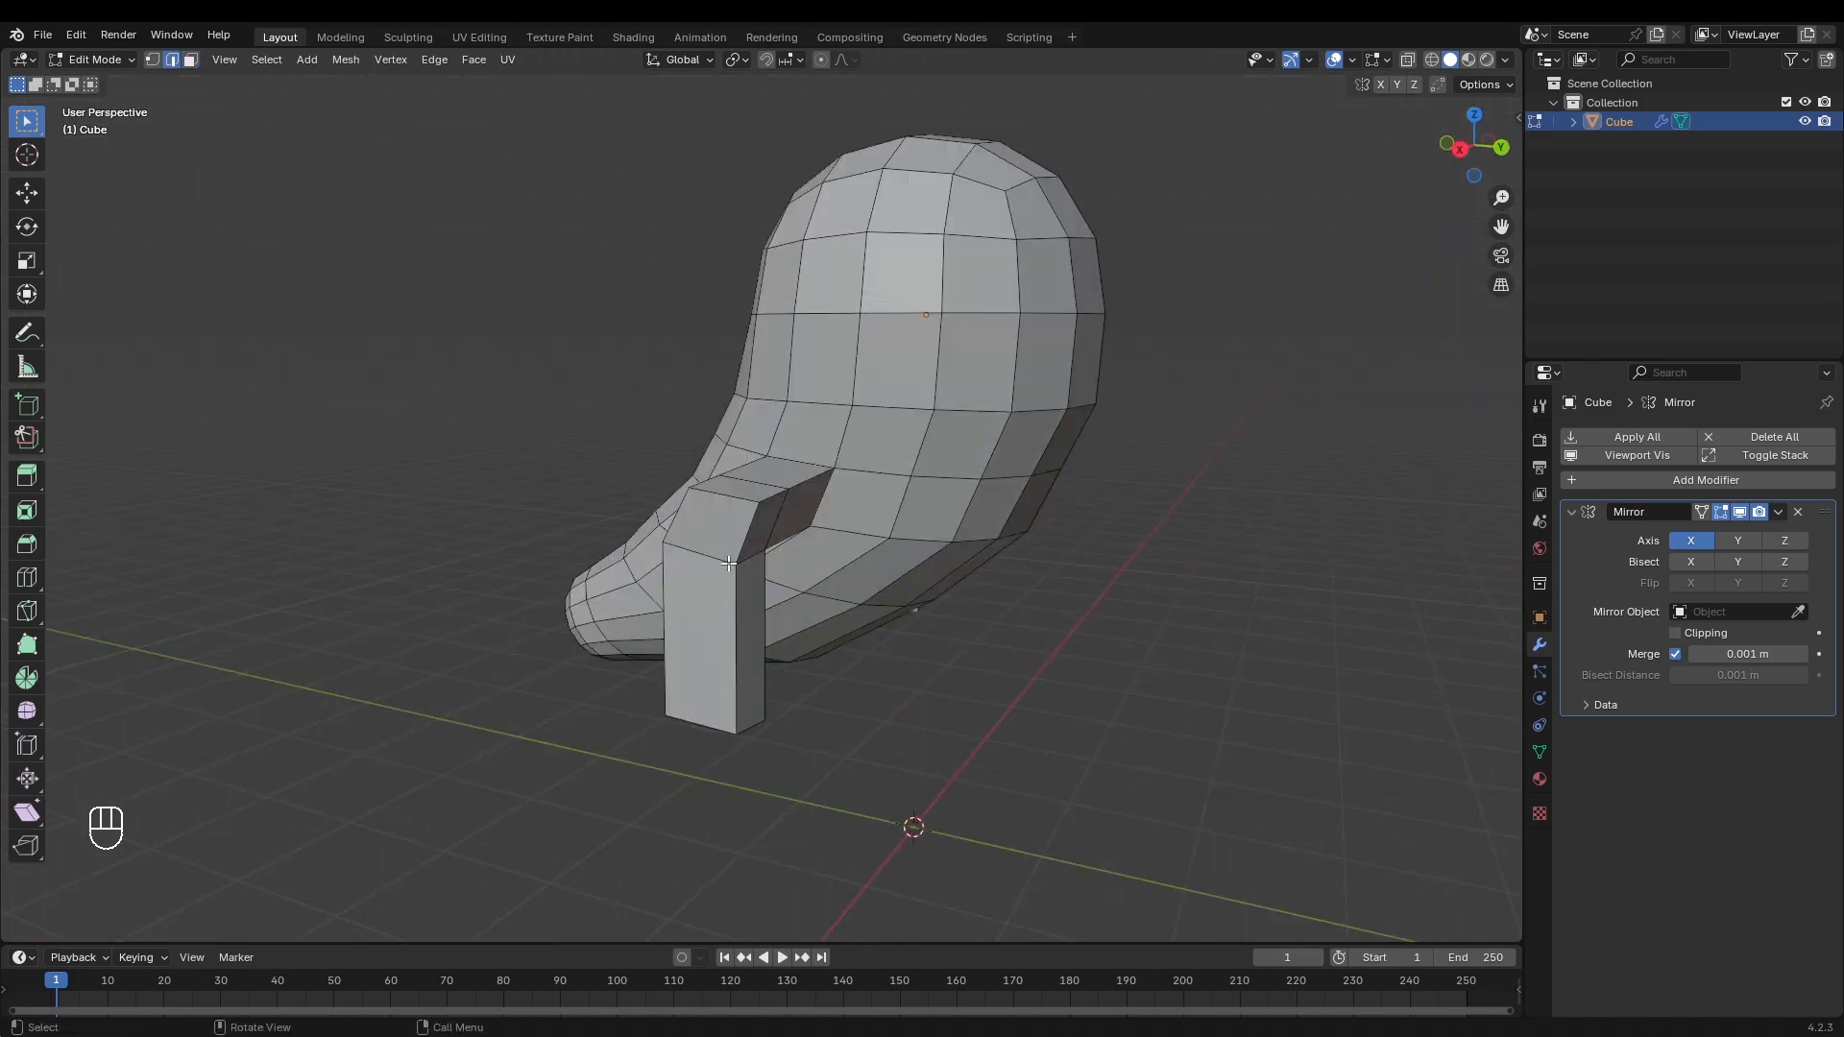
left_click(739, 571, "alt")
key("g")
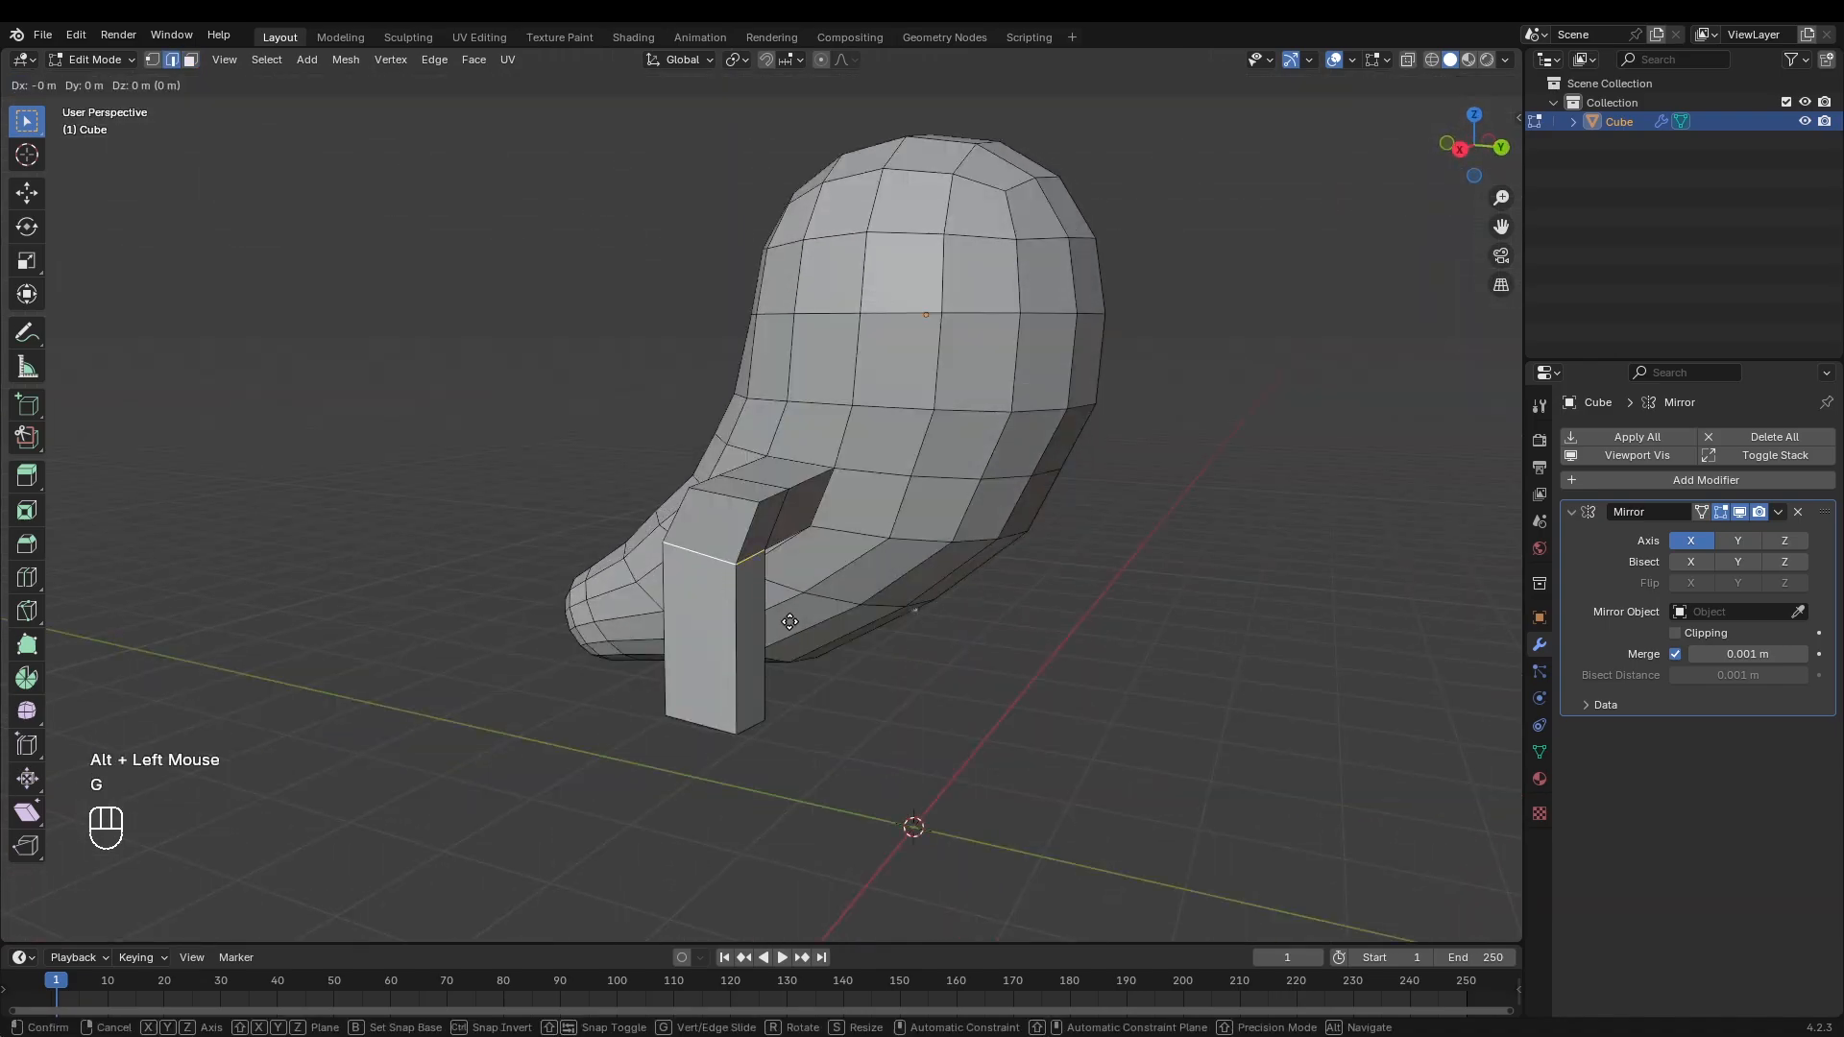
key("y")
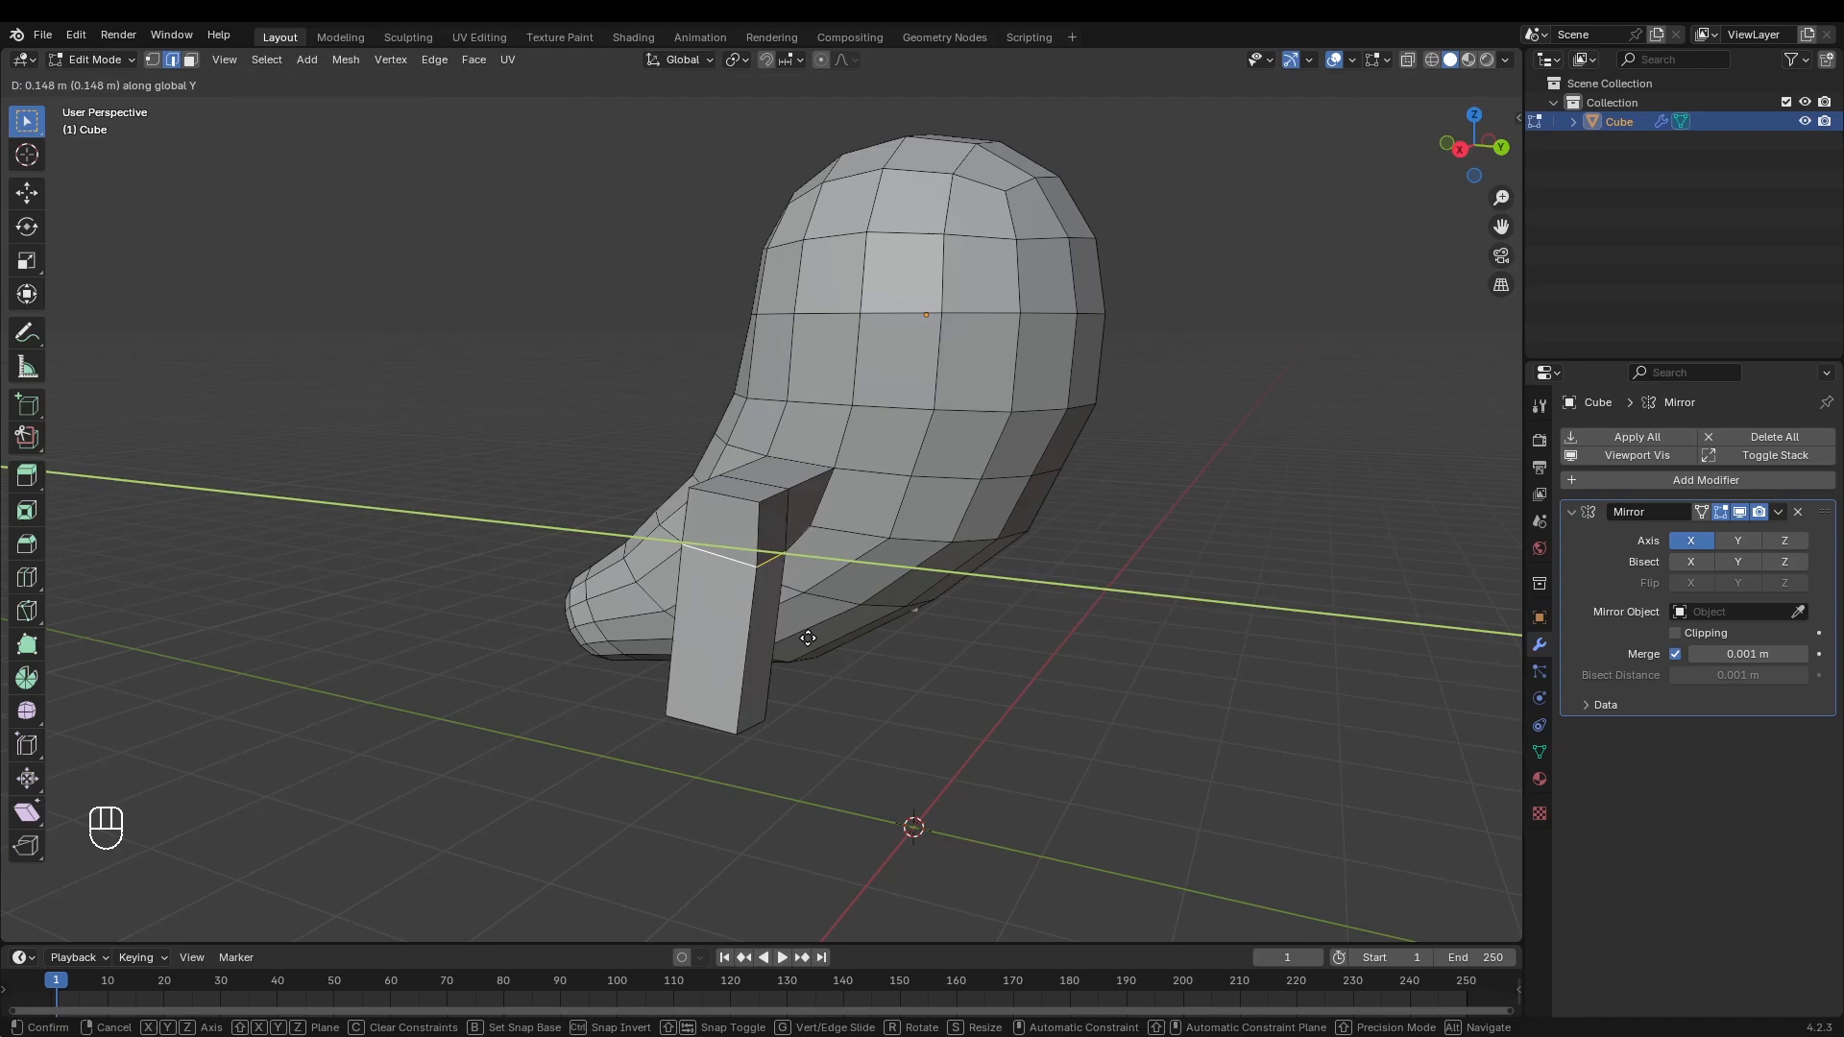
left_click(807, 637)
Step: Lower the outer top edge of the limb slightly along Z
left_click(736, 503)
key("g")
key("z")
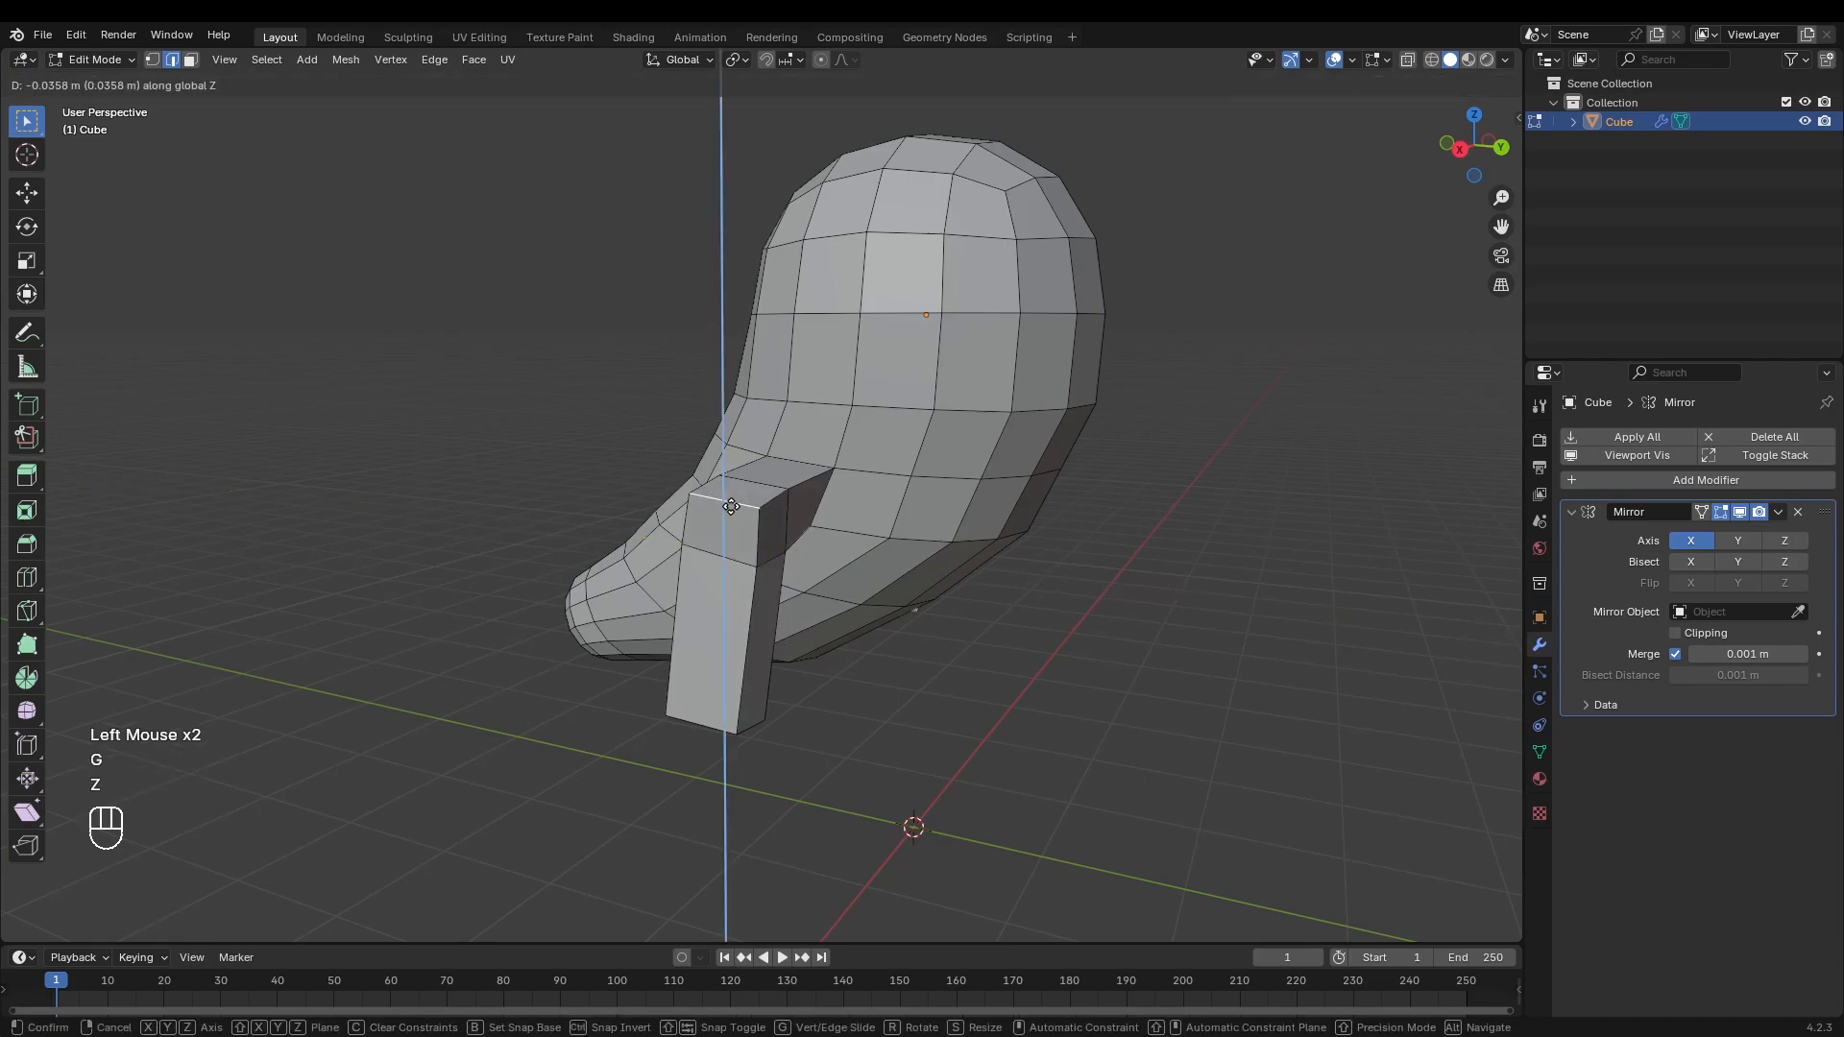
left_click(723, 546)
Step: Add a single horizontal loop cut to the lower limb and slide it down close to the end
key("ctrl+r")
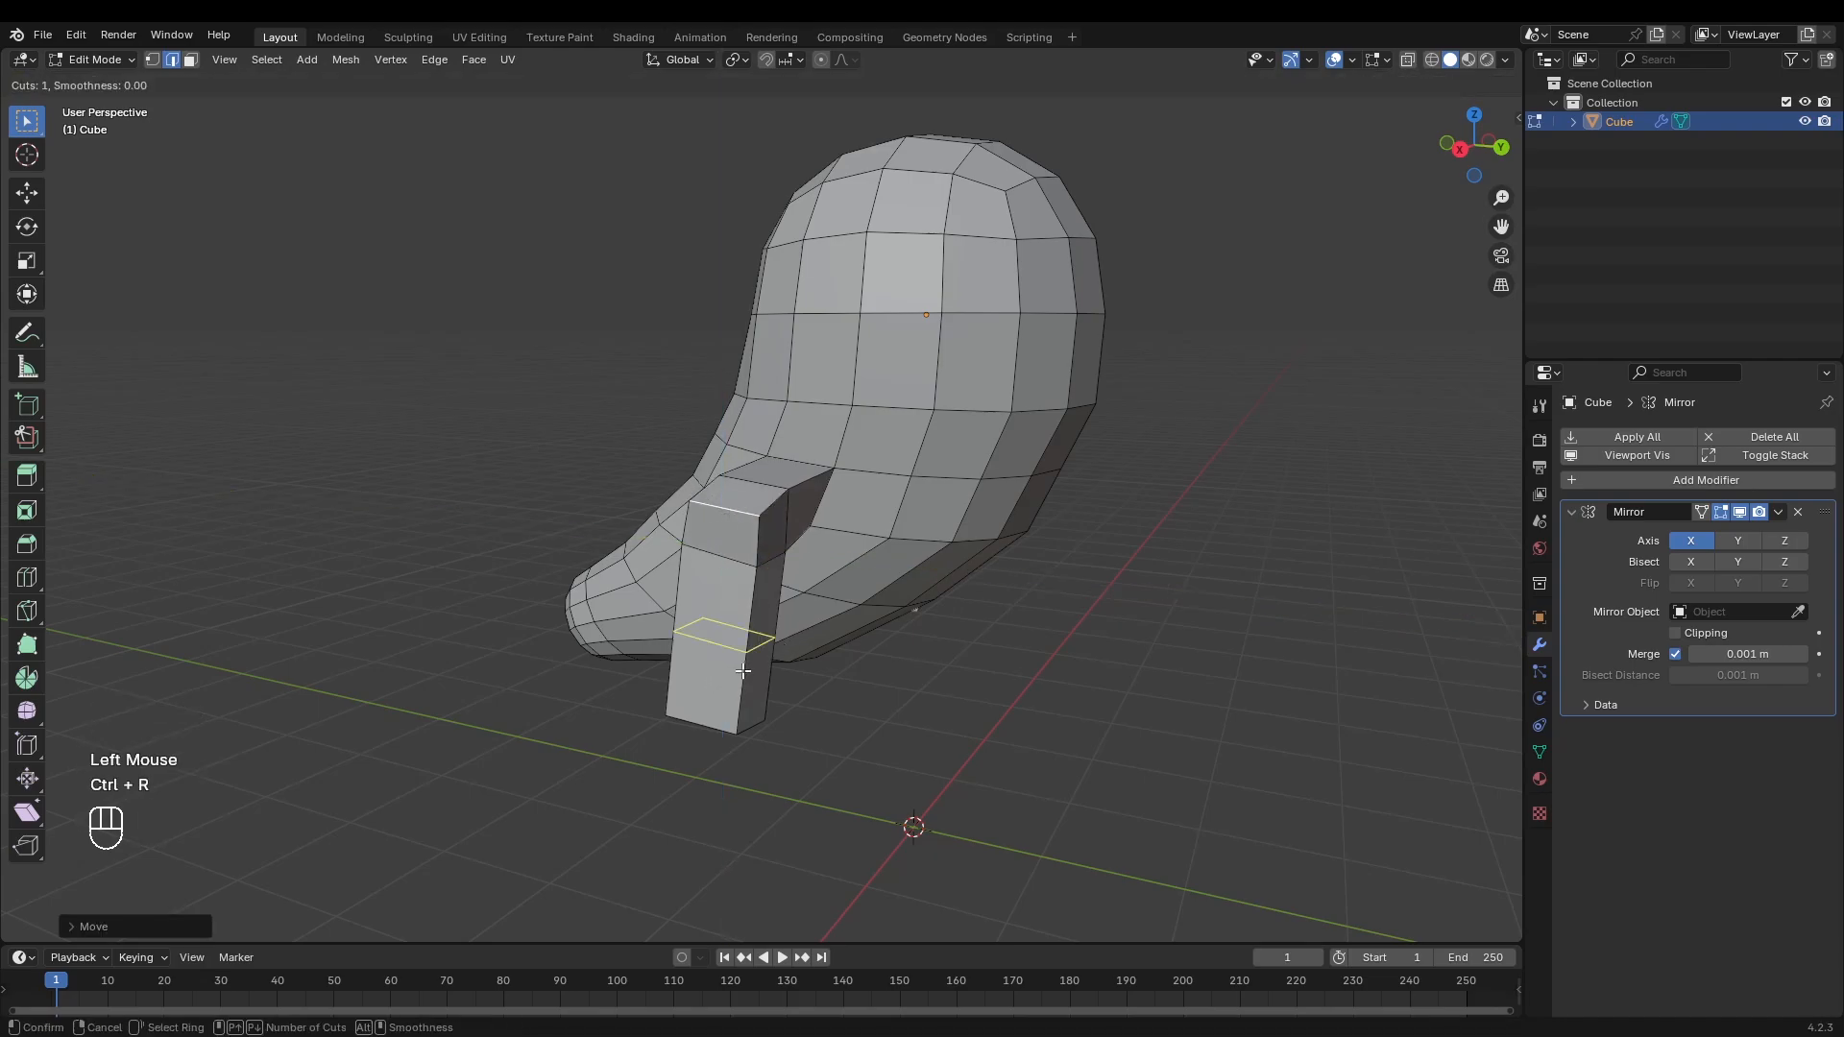
left_click(729, 663)
left_click(761, 720)
Step: Add two lengthwise loop cuts along the front of the limb, dividing it into three strips
middle_click_drag(744, 745, 774, 700)
scroll(774, 700, "up", 1)
middle_click_drag(774, 700, 728, 663, "shift")
key("ctrl+r")
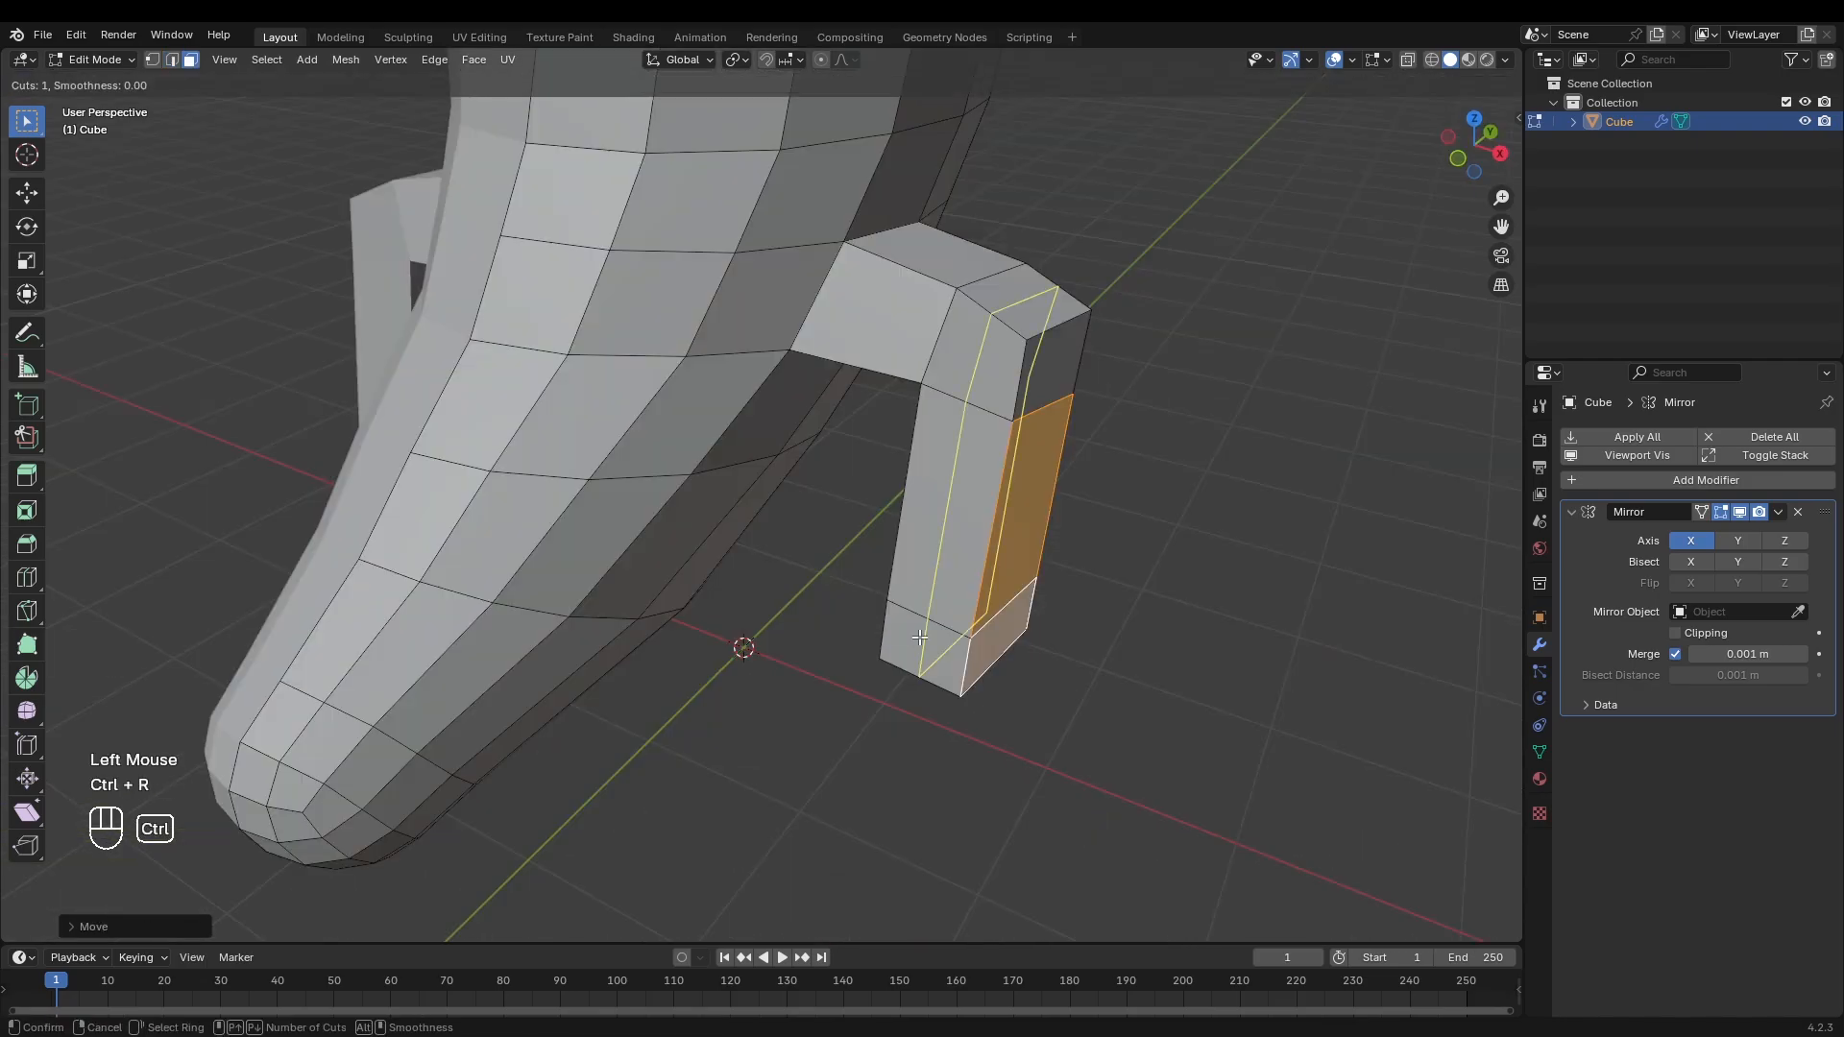
scroll(919, 637, "up", 1)
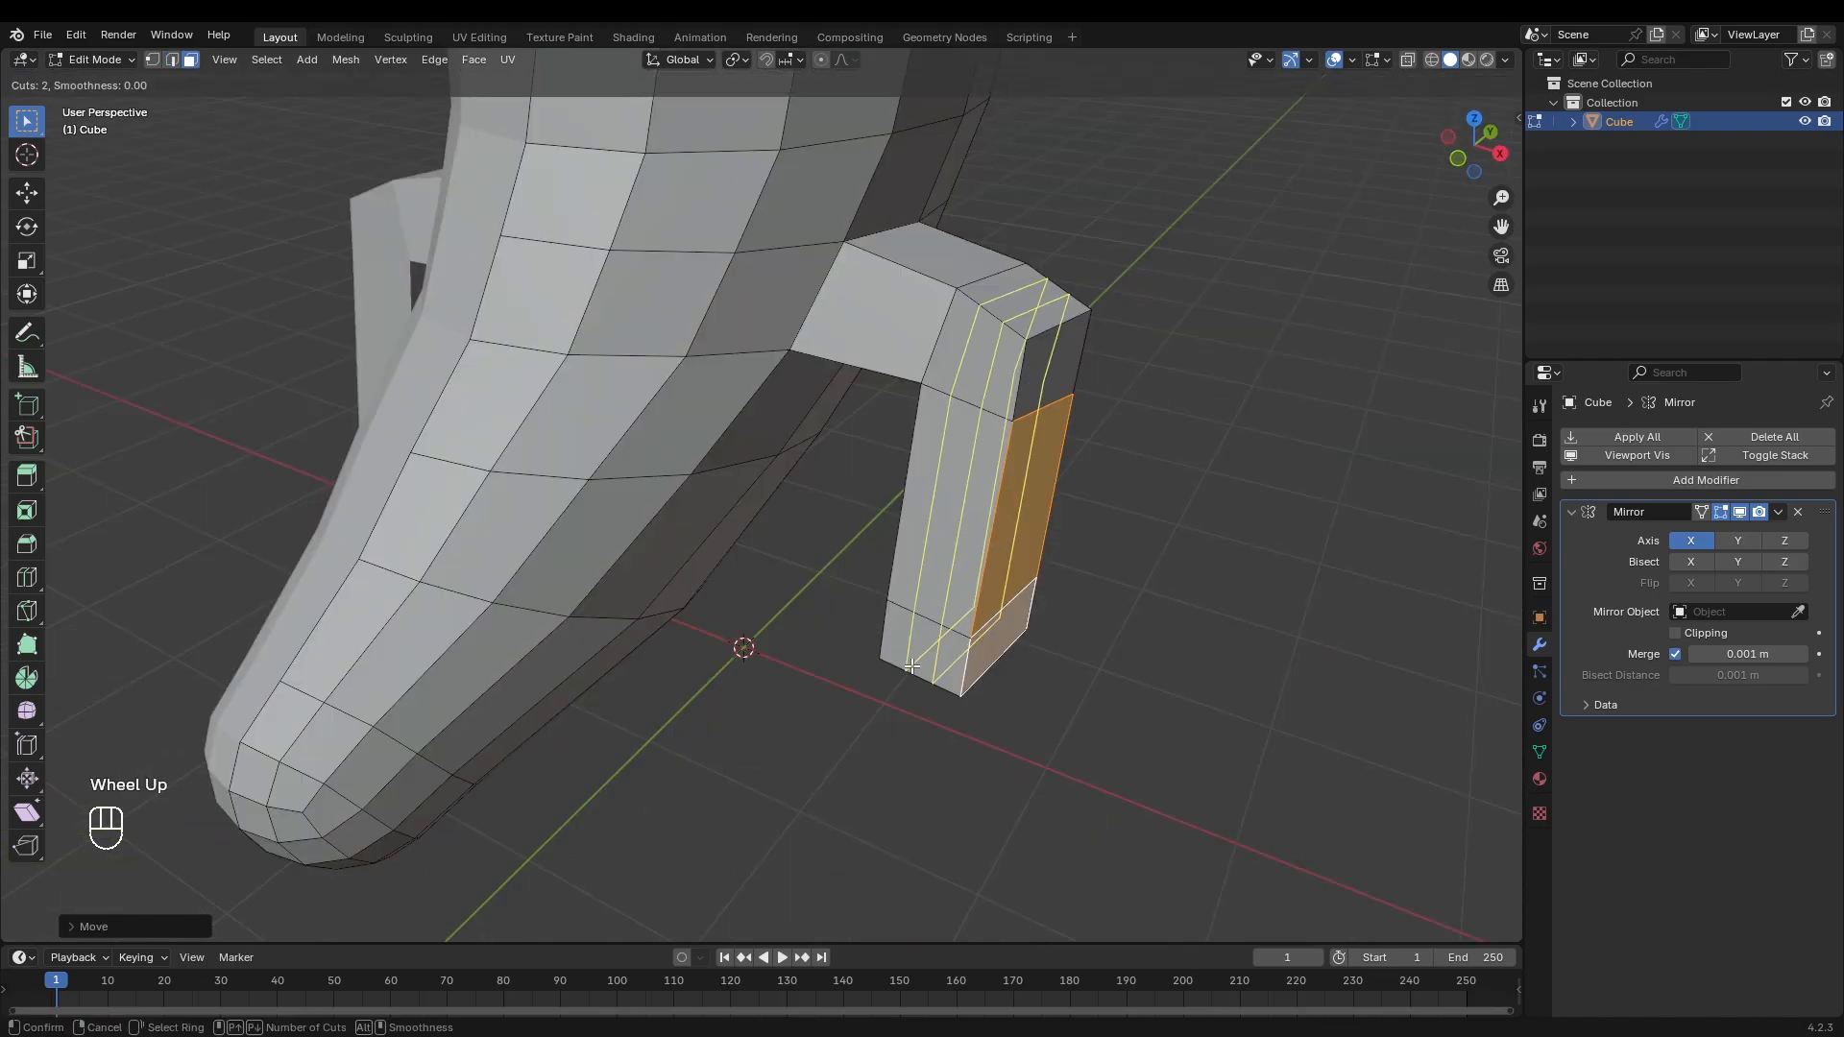
left_click(912, 665)
Step: Extrude the three lowest front faces of the limb forward to form a foot
middle_click_drag(903, 658, 922, 691)
left_click(828, 680, "ctrl")
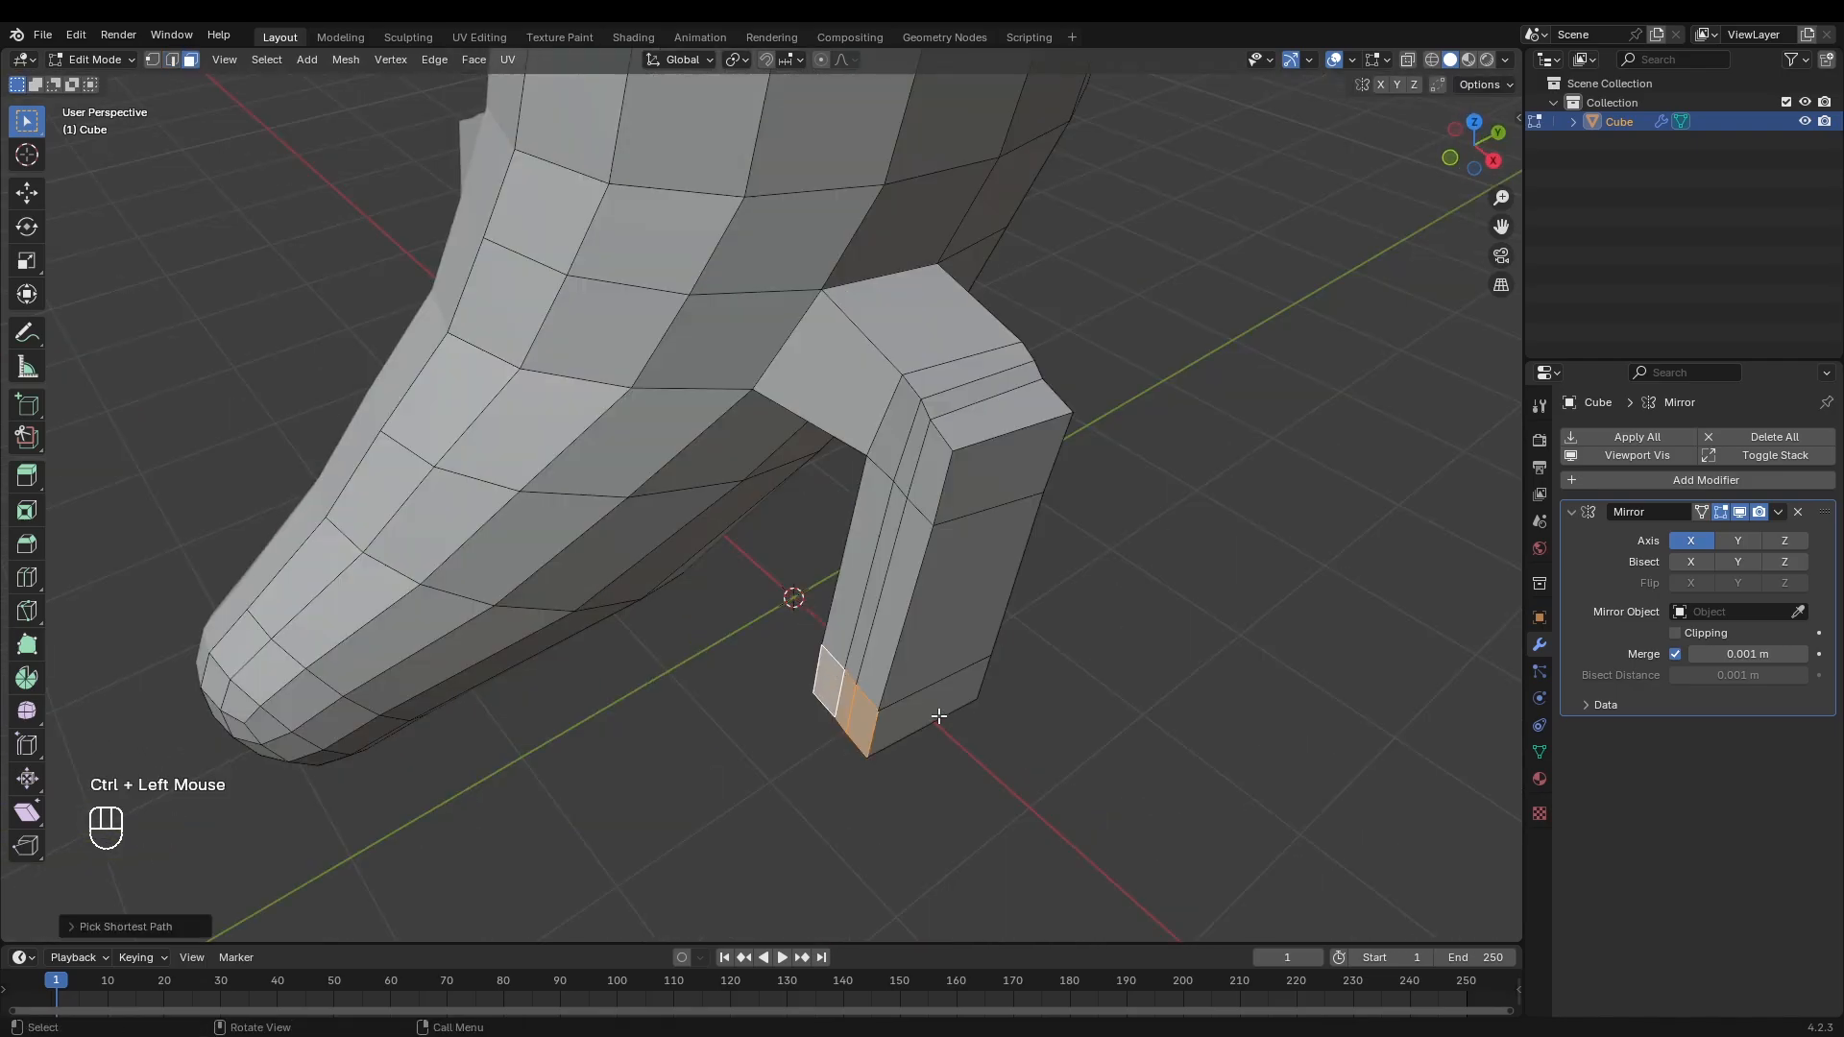
key("e")
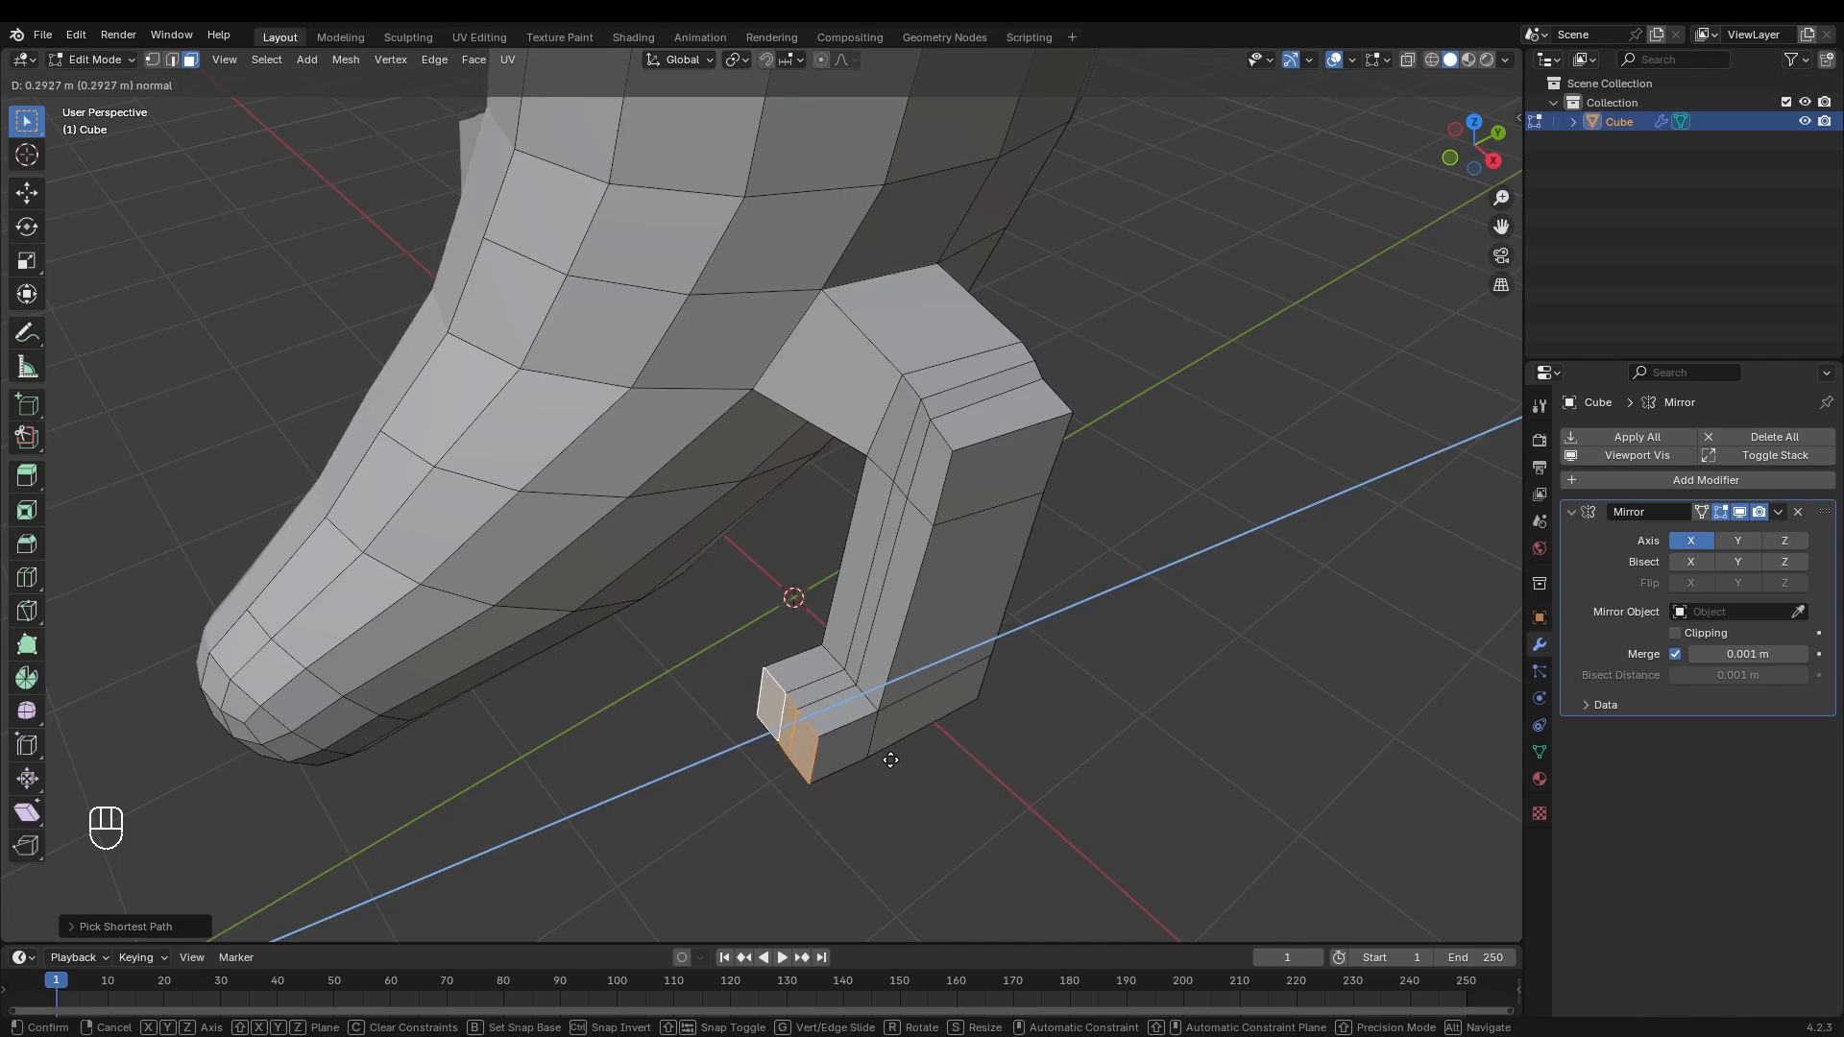
Step: Extrude the two outer front faces of the foot forward by about 0.3 m to form separate toes
left_click(921, 632)
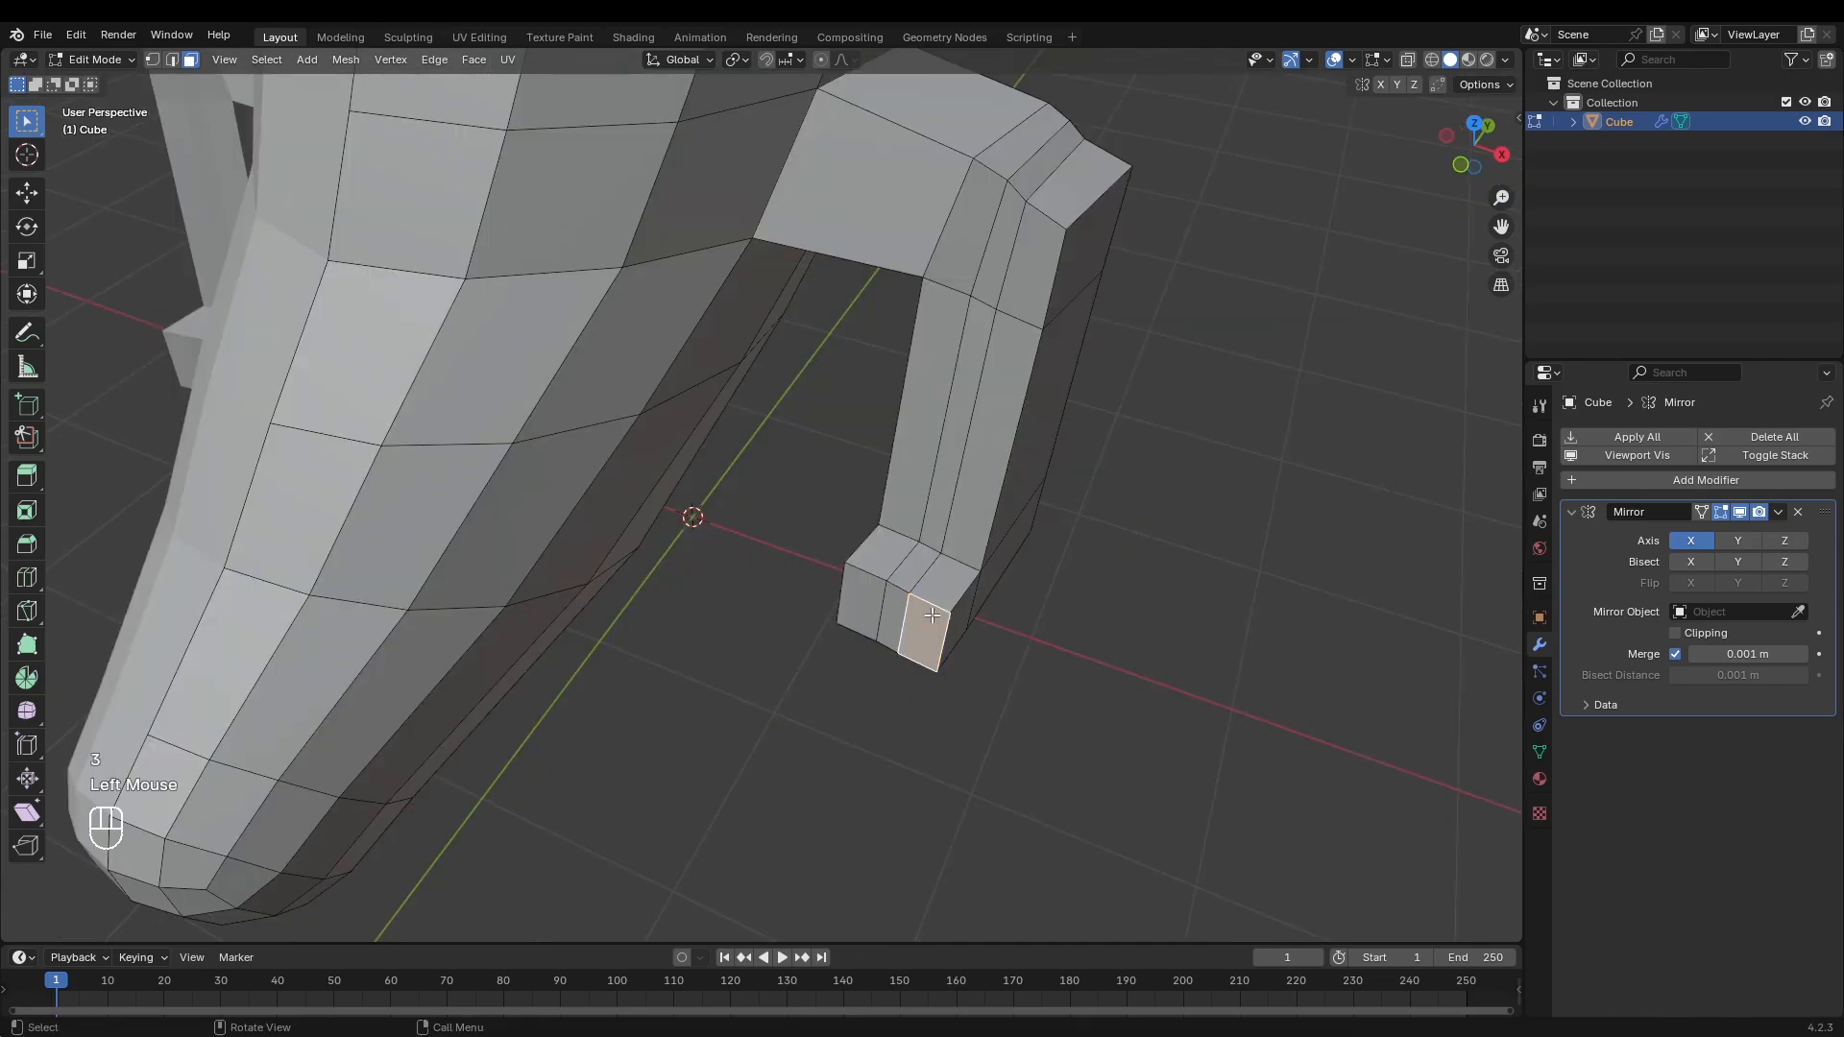
left_click(863, 603, "shift")
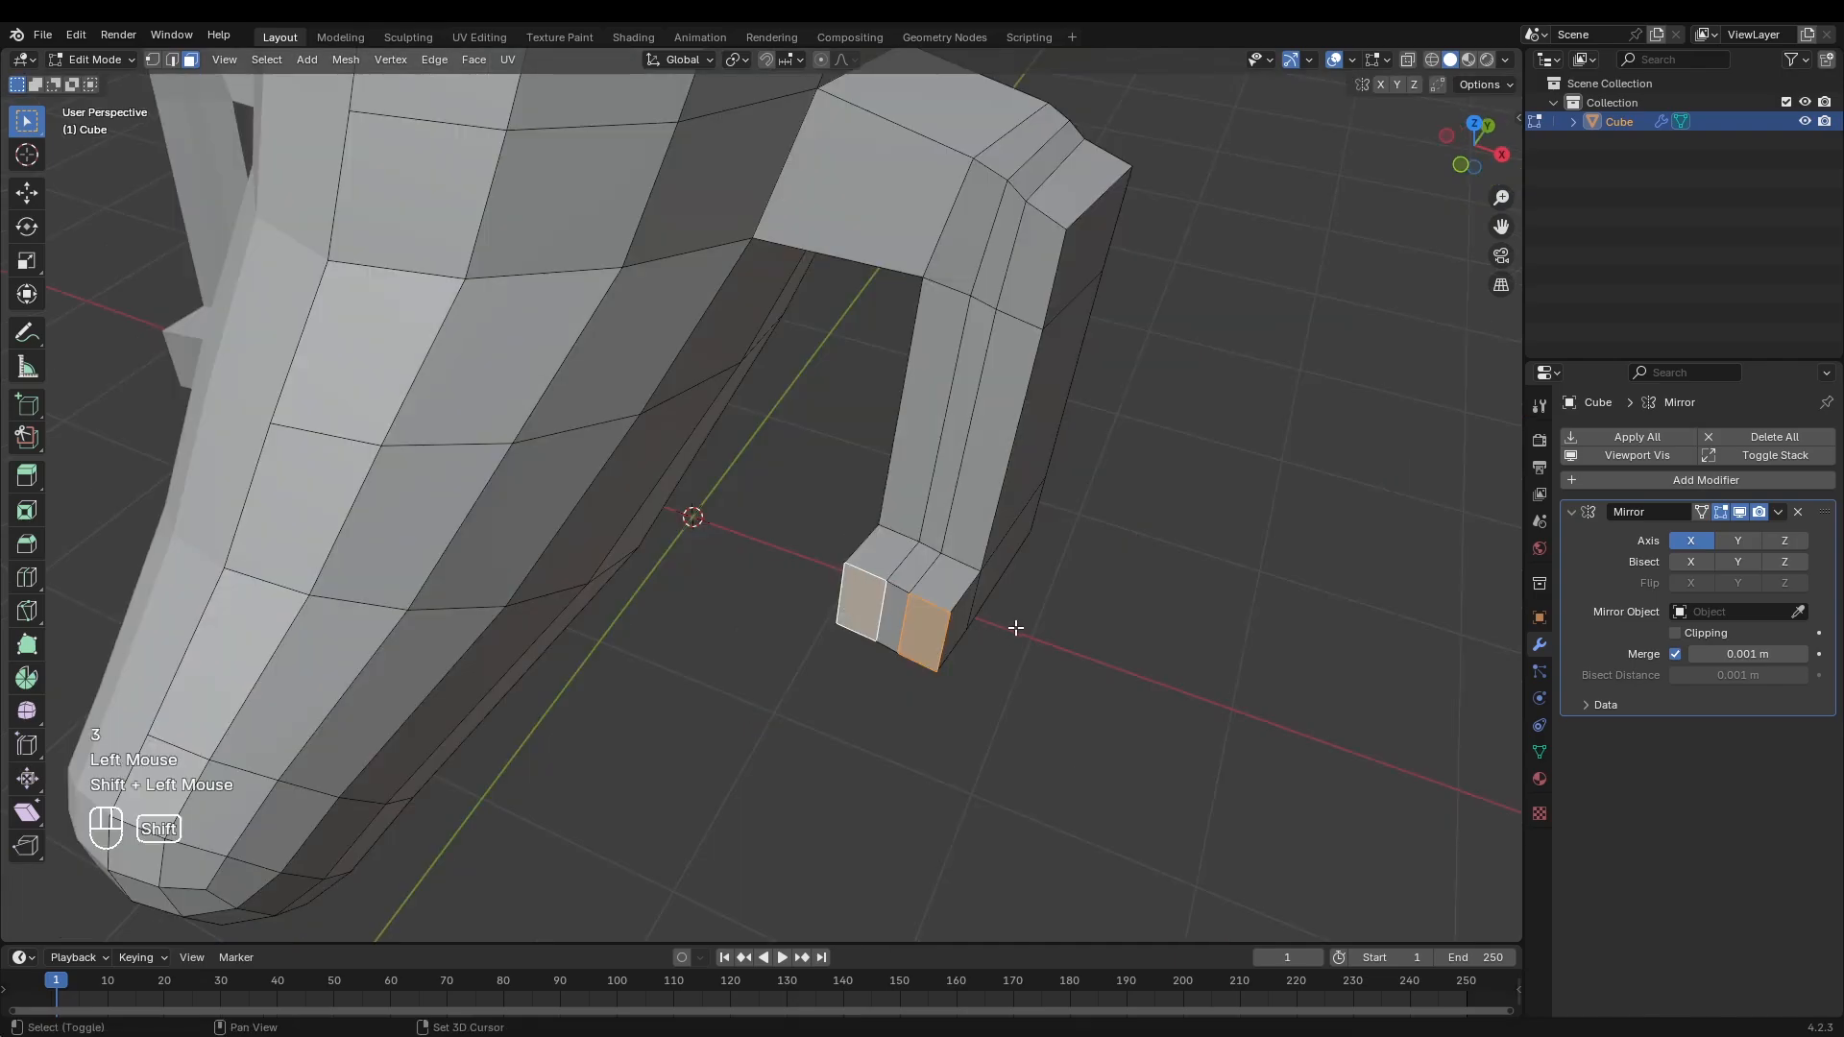
key("e")
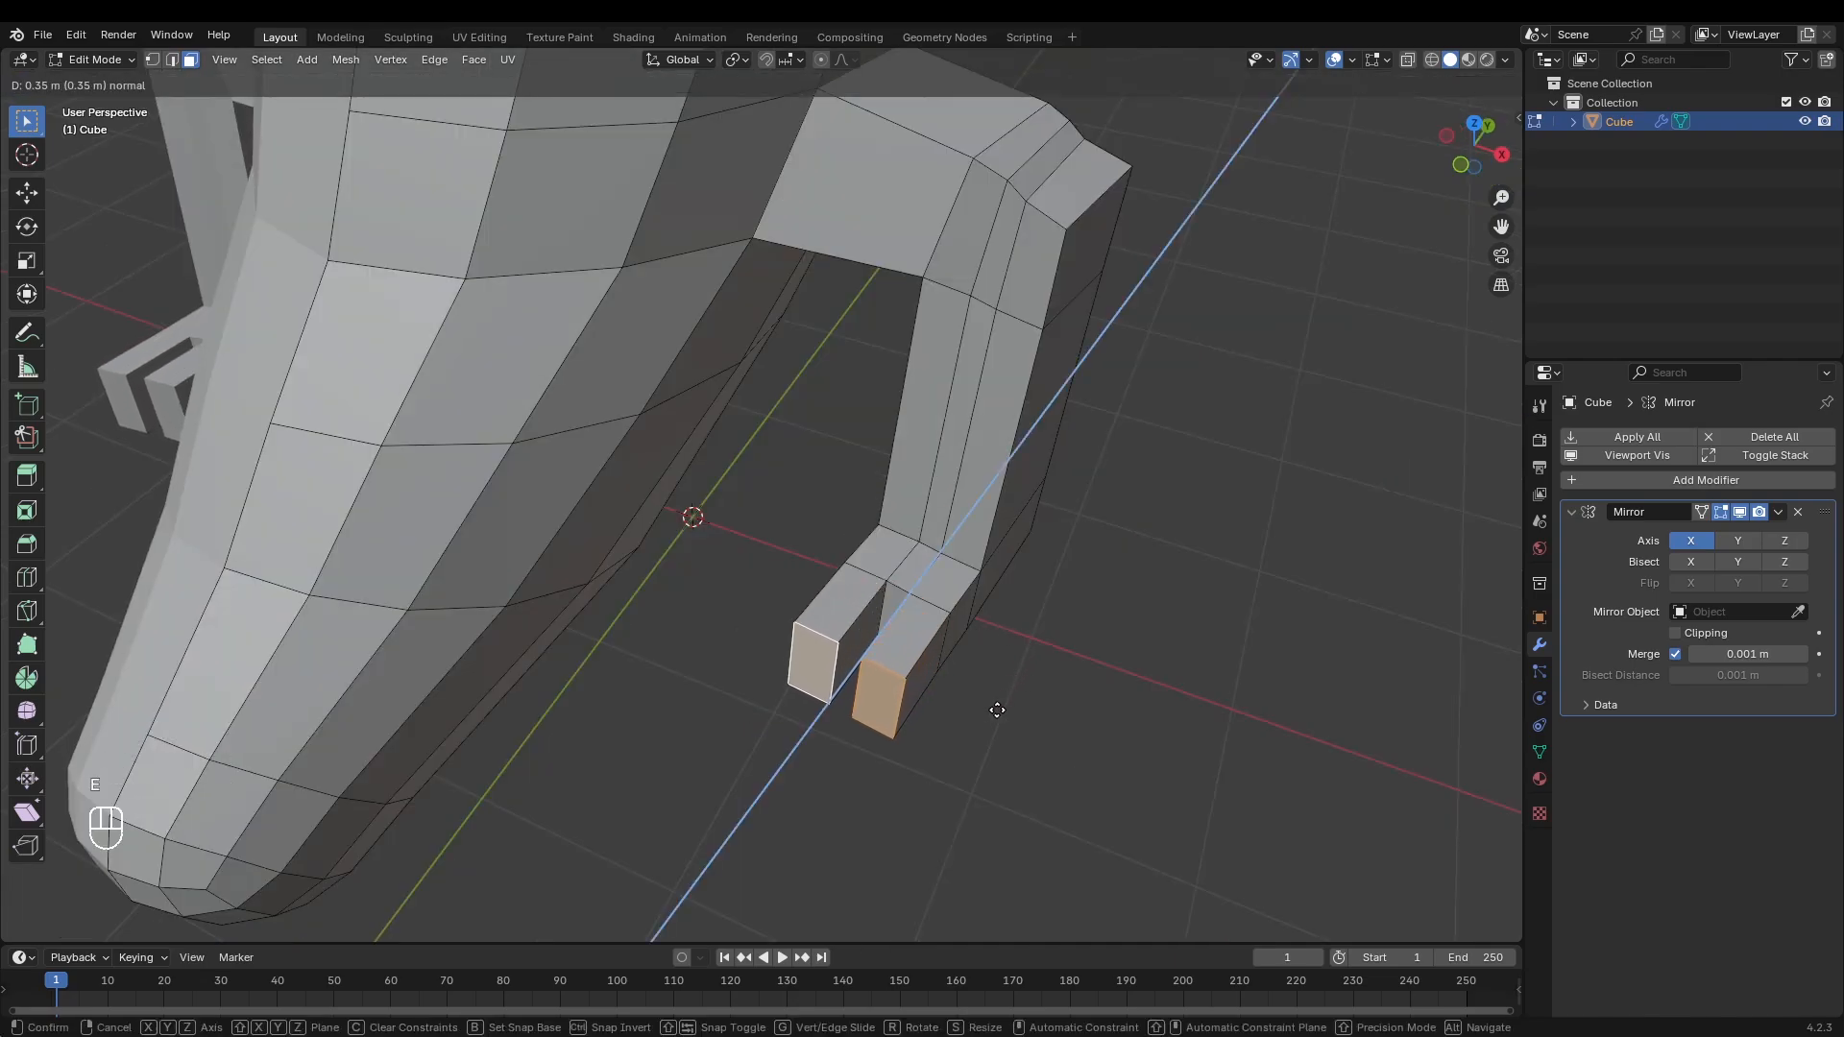
left_click(1003, 707)
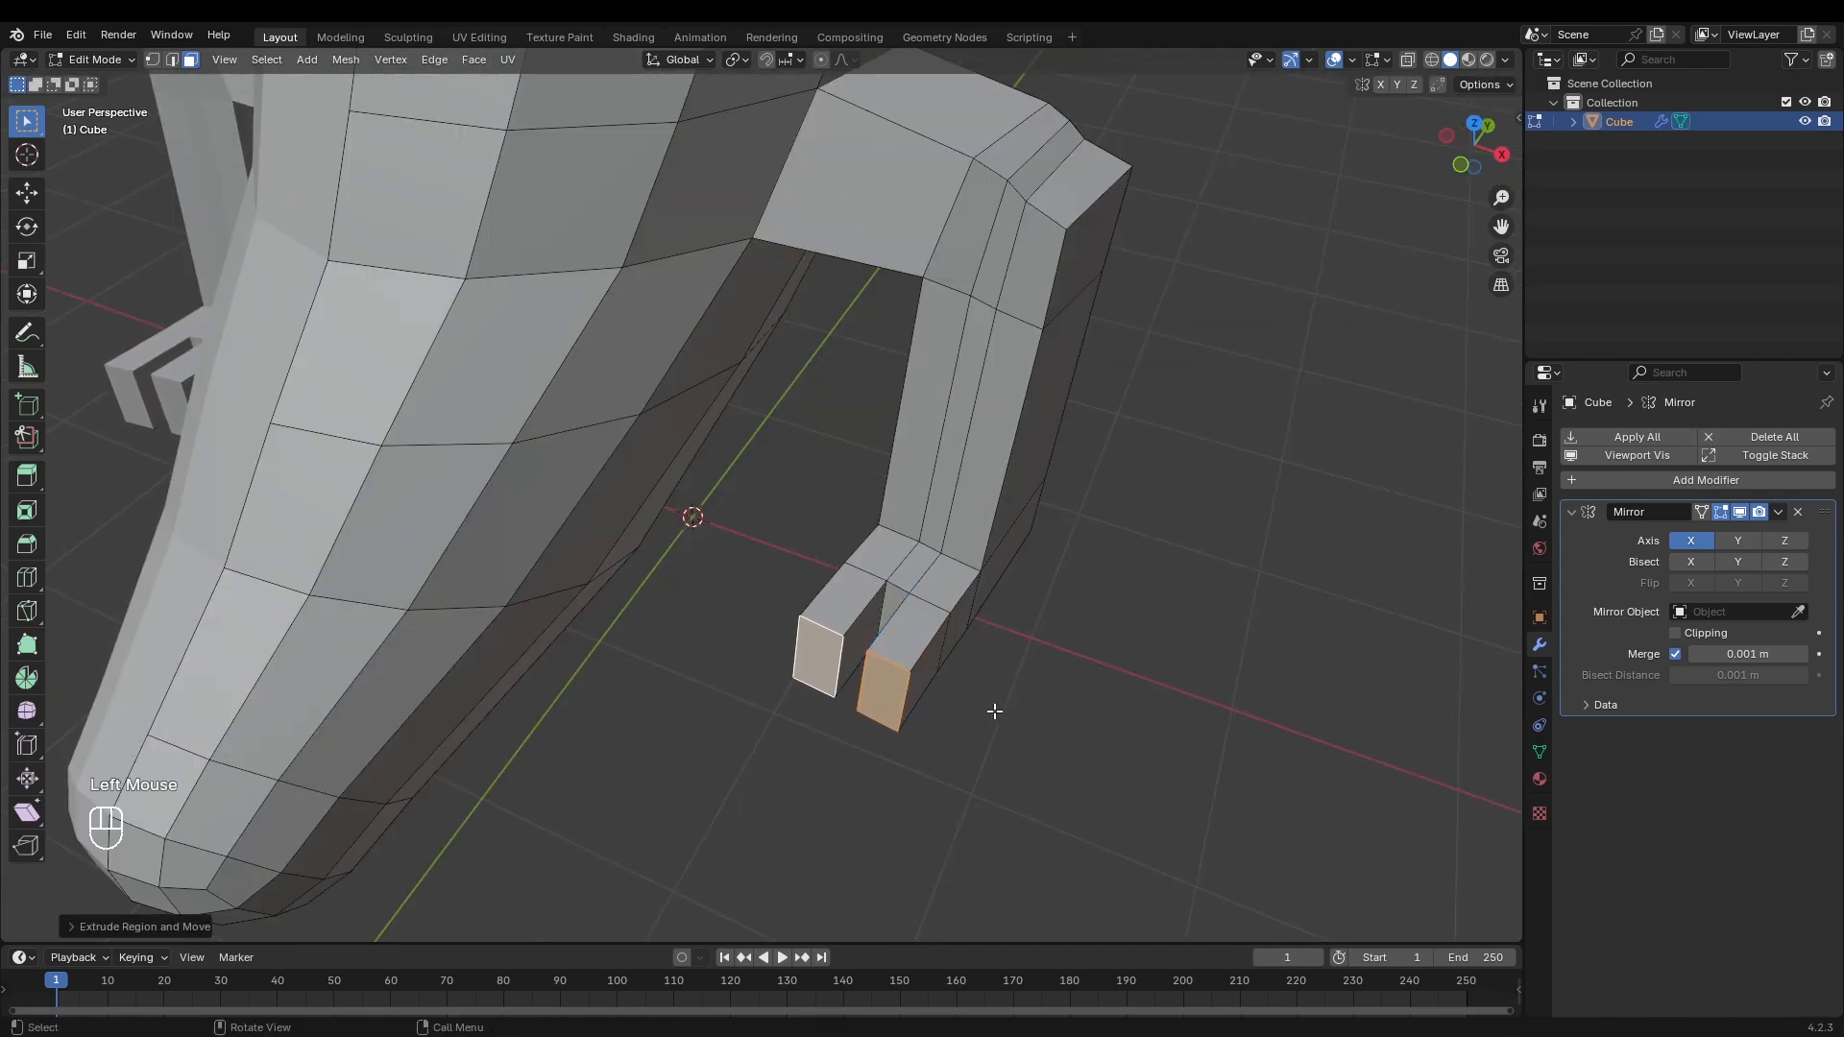
Step: Move the inner toe's front face along Y to change that toe's length
left_click(821, 660)
key("g")
key("y")
left_click(802, 679)
Step: Apply the Mirror modifier in Object Mode and switch to the Sculpting workspace
middle_click_drag(804, 679, 689, 552)
scroll(922, 662, "down", 3)
key("Tab")
scroll(690, 552, "down", 1, "shift")
scroll(690, 552, "down", 1)
middle_click_drag(690, 552, 745, 573)
scroll(697, 544, "up", 2)
scroll(746, 573, "down", 3)
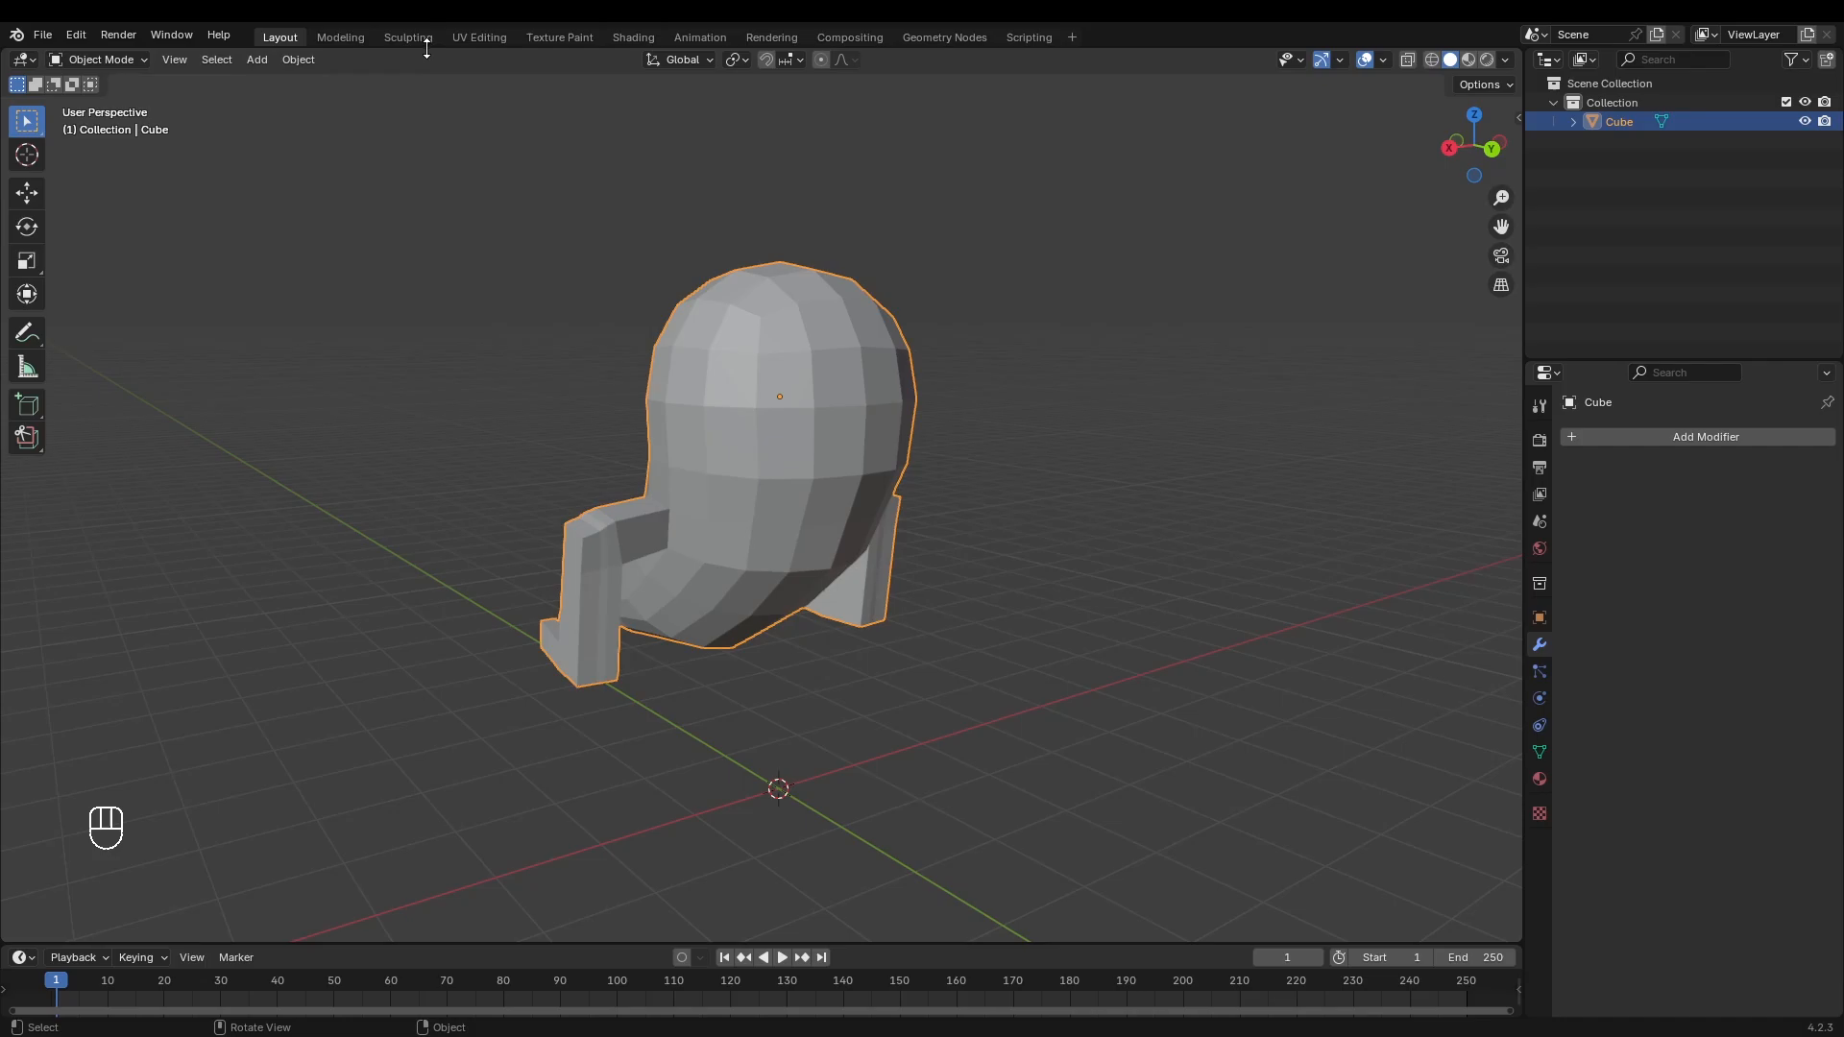
left_click(411, 37)
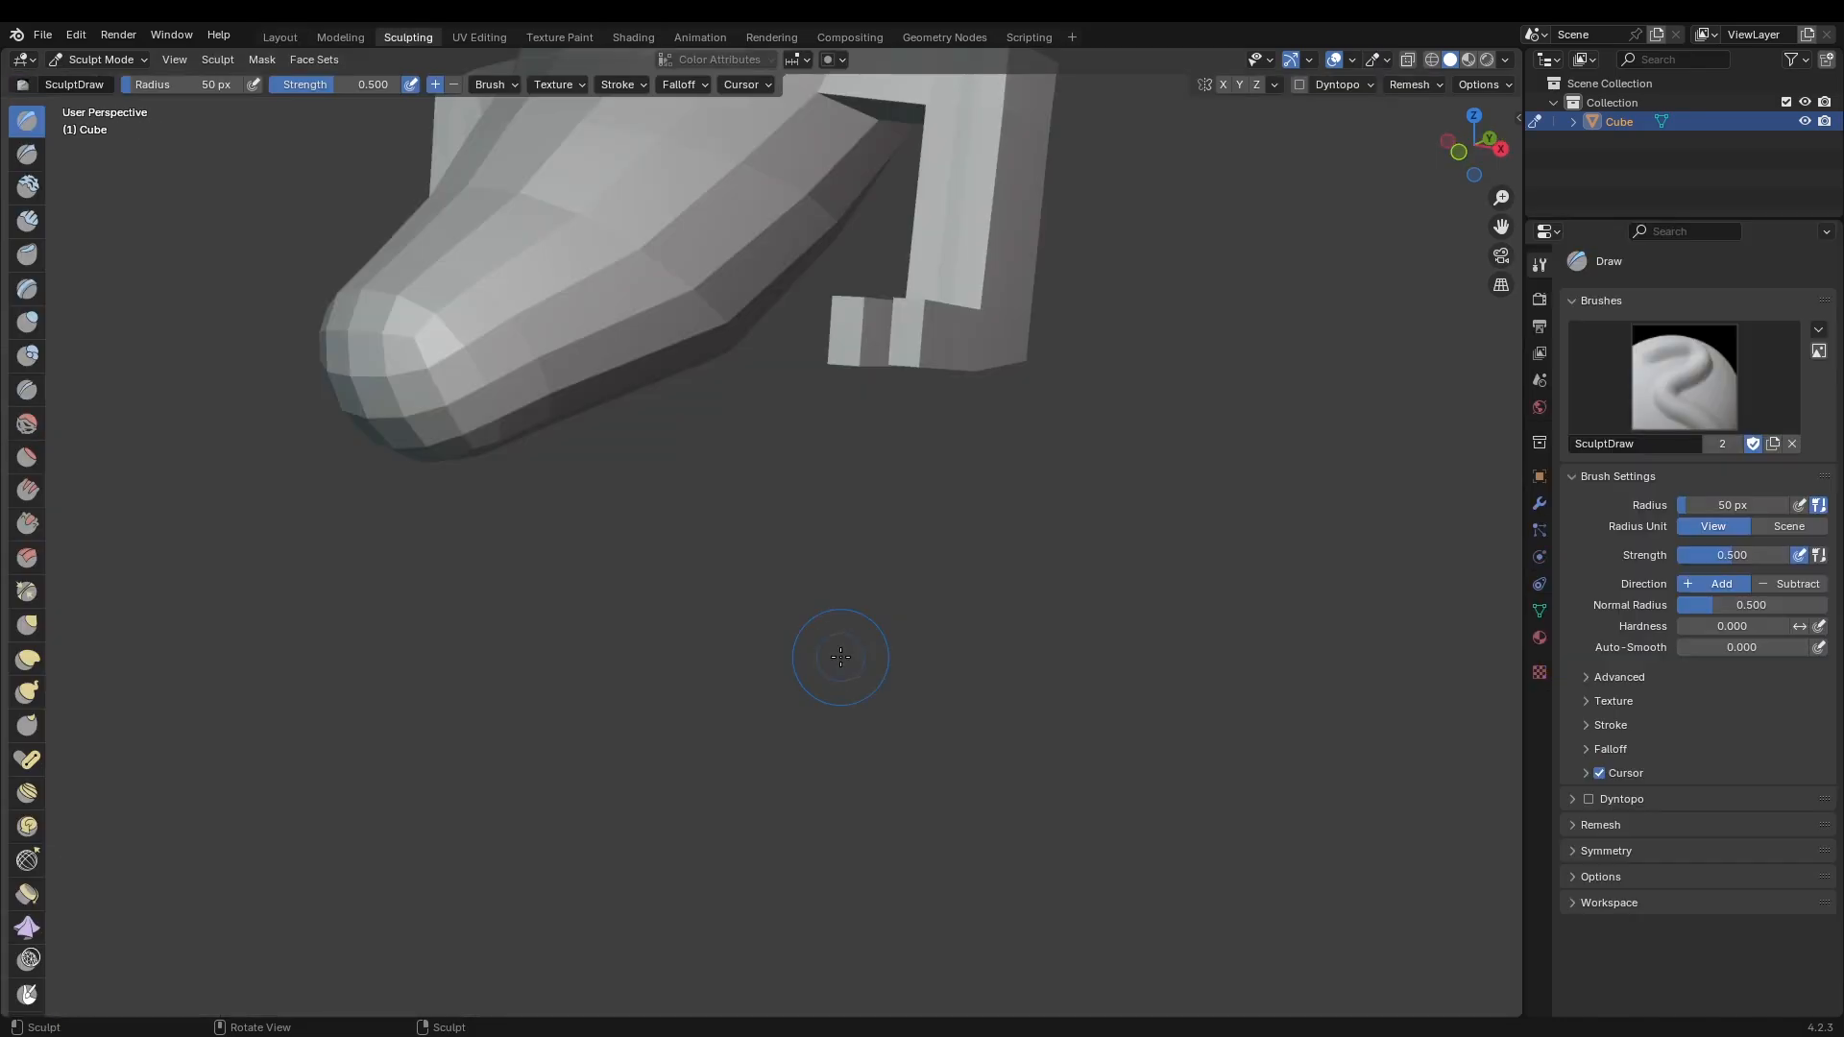
Step: Remesh the model with a voxel size of 0.05 m
scroll(930, 391, "down", 4)
mouse_move(931, 391)
middle_mouse_down()
mouse_move(874, 521)
mouse_move(666, 530)
middle_mouse_up()
scroll(868, 694, "up", 1)
middle_click_drag(851, 630, 770, 592)
scroll(819, 591, "up", 1)
left_click(1408, 84)
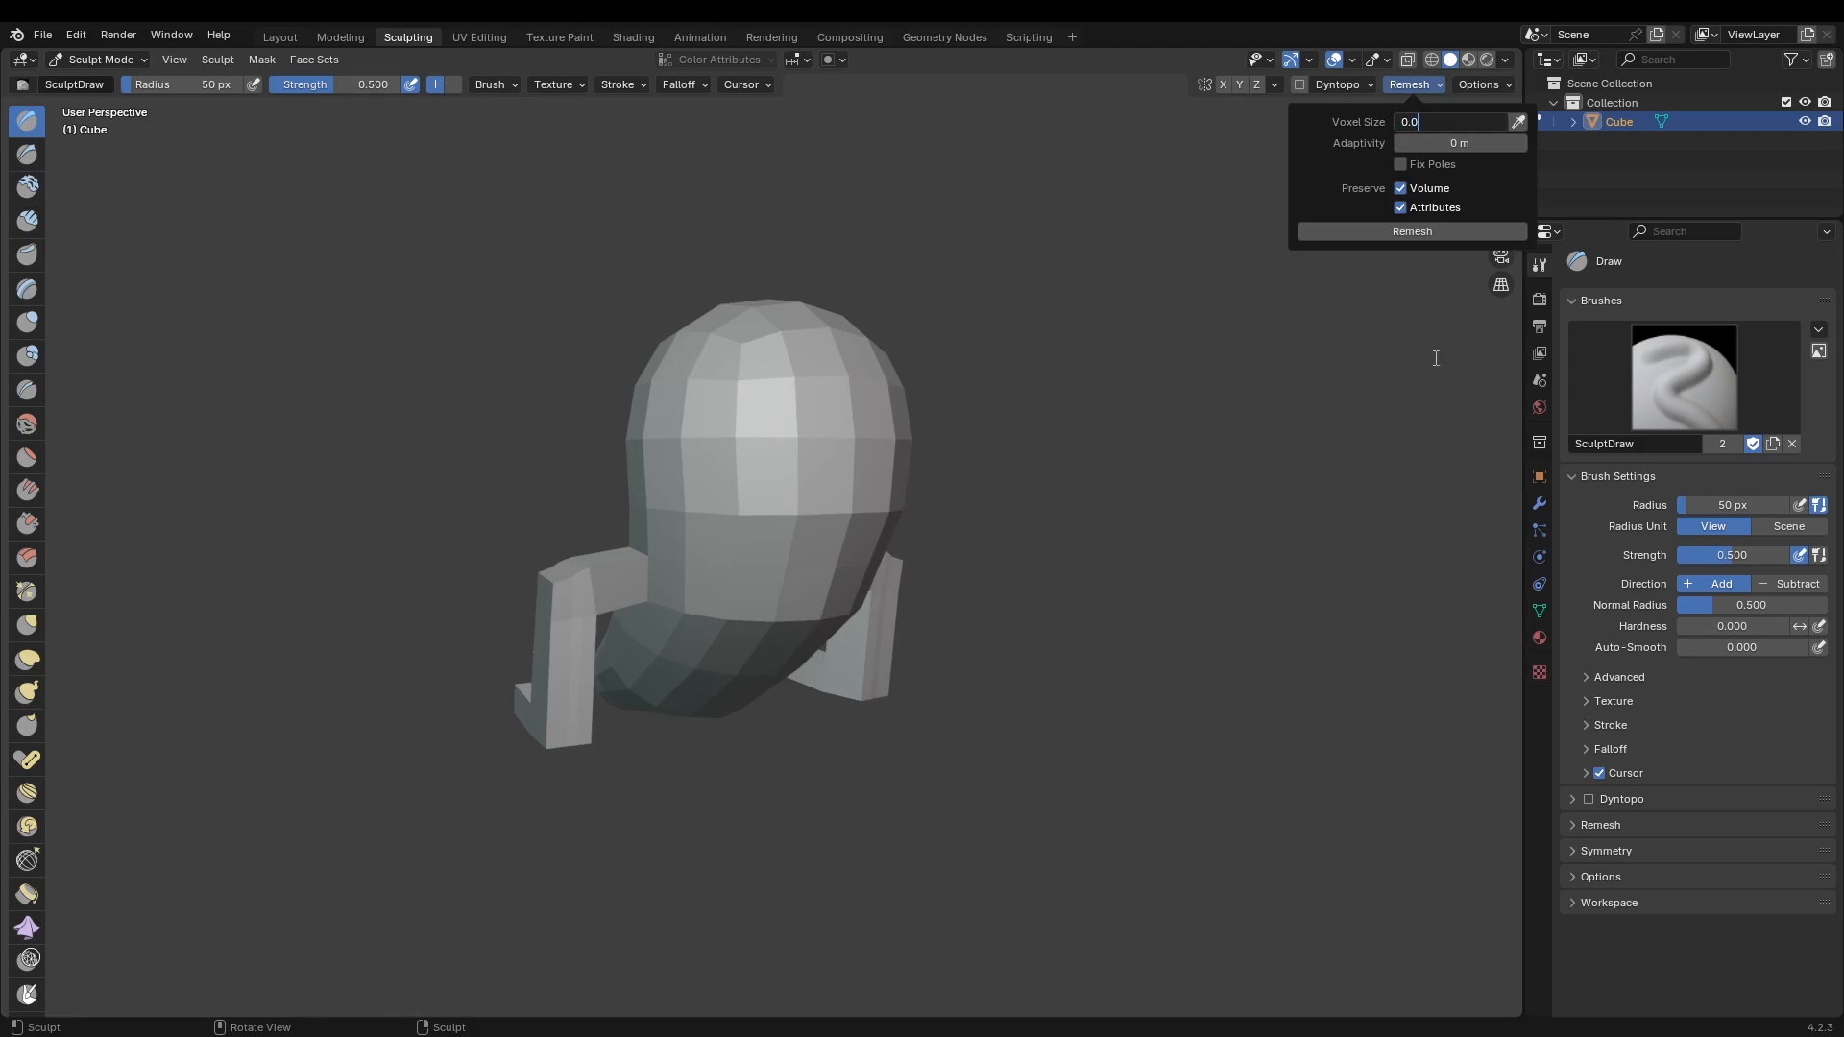
key("Return")
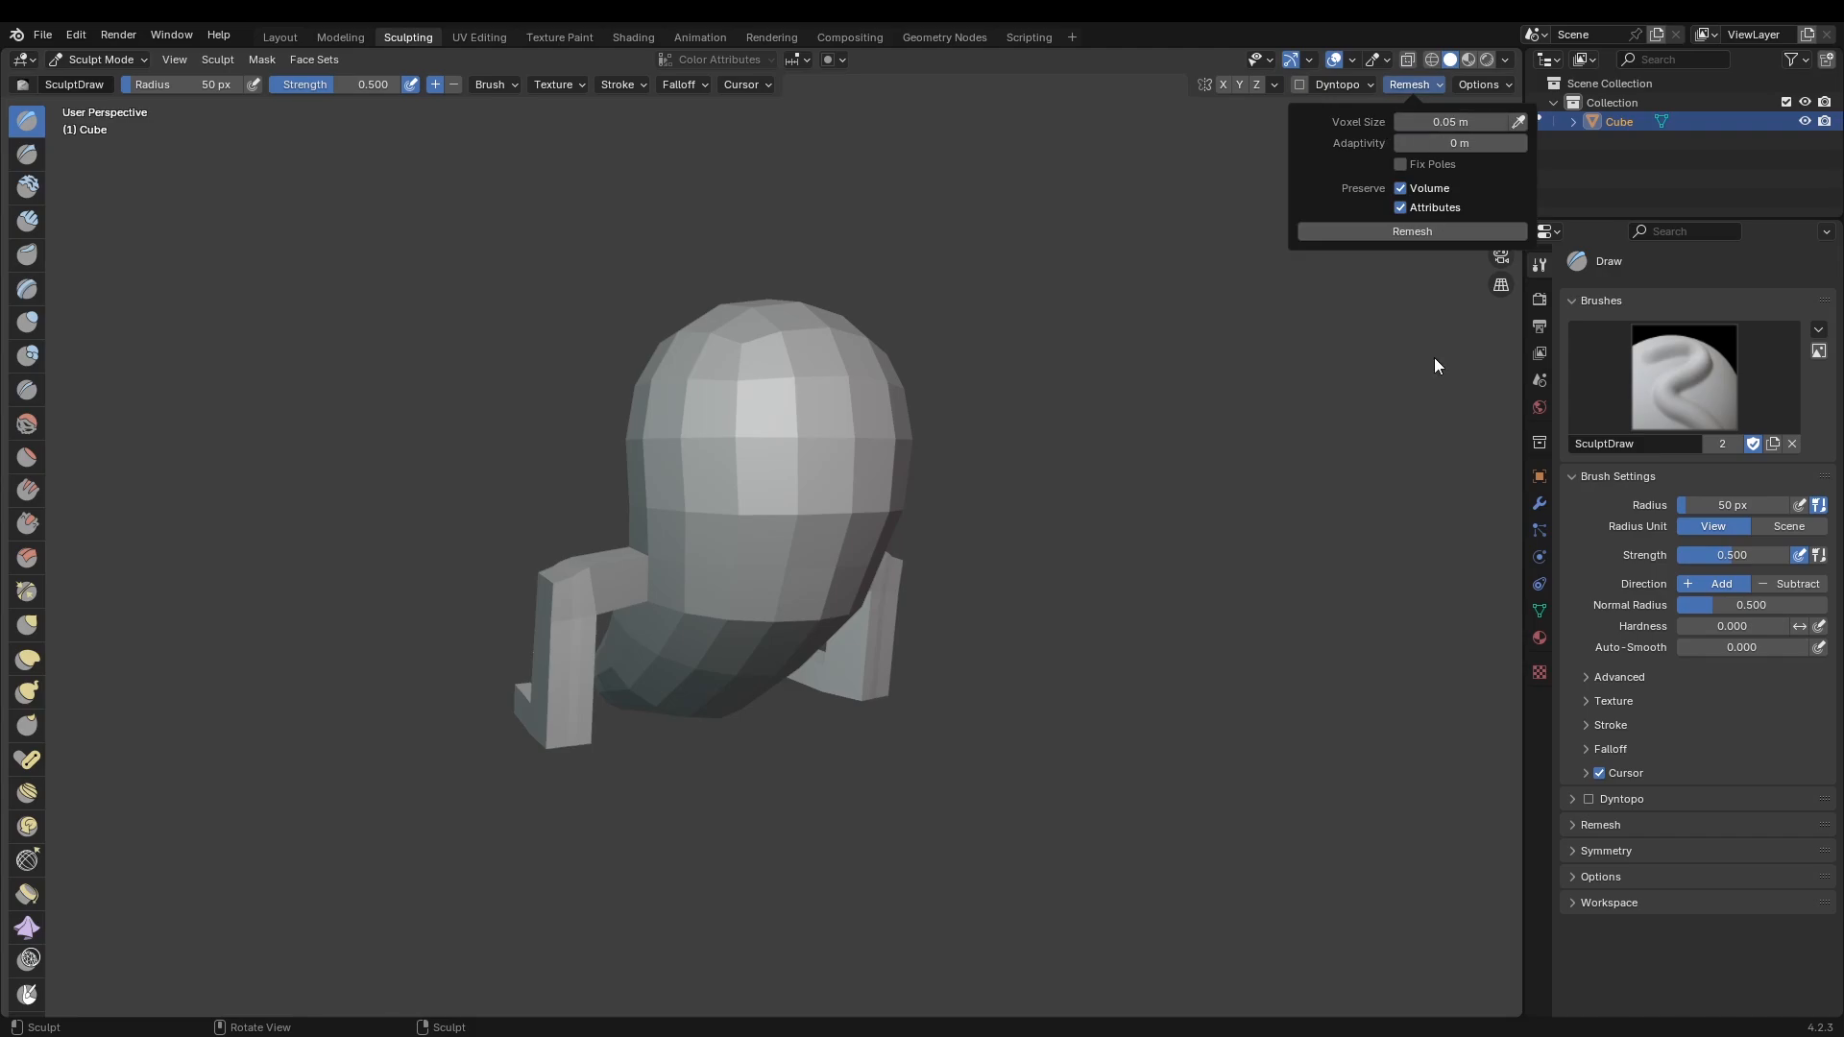
left_click(1326, 230)
middle_click_drag(809, 655, 844, 667)
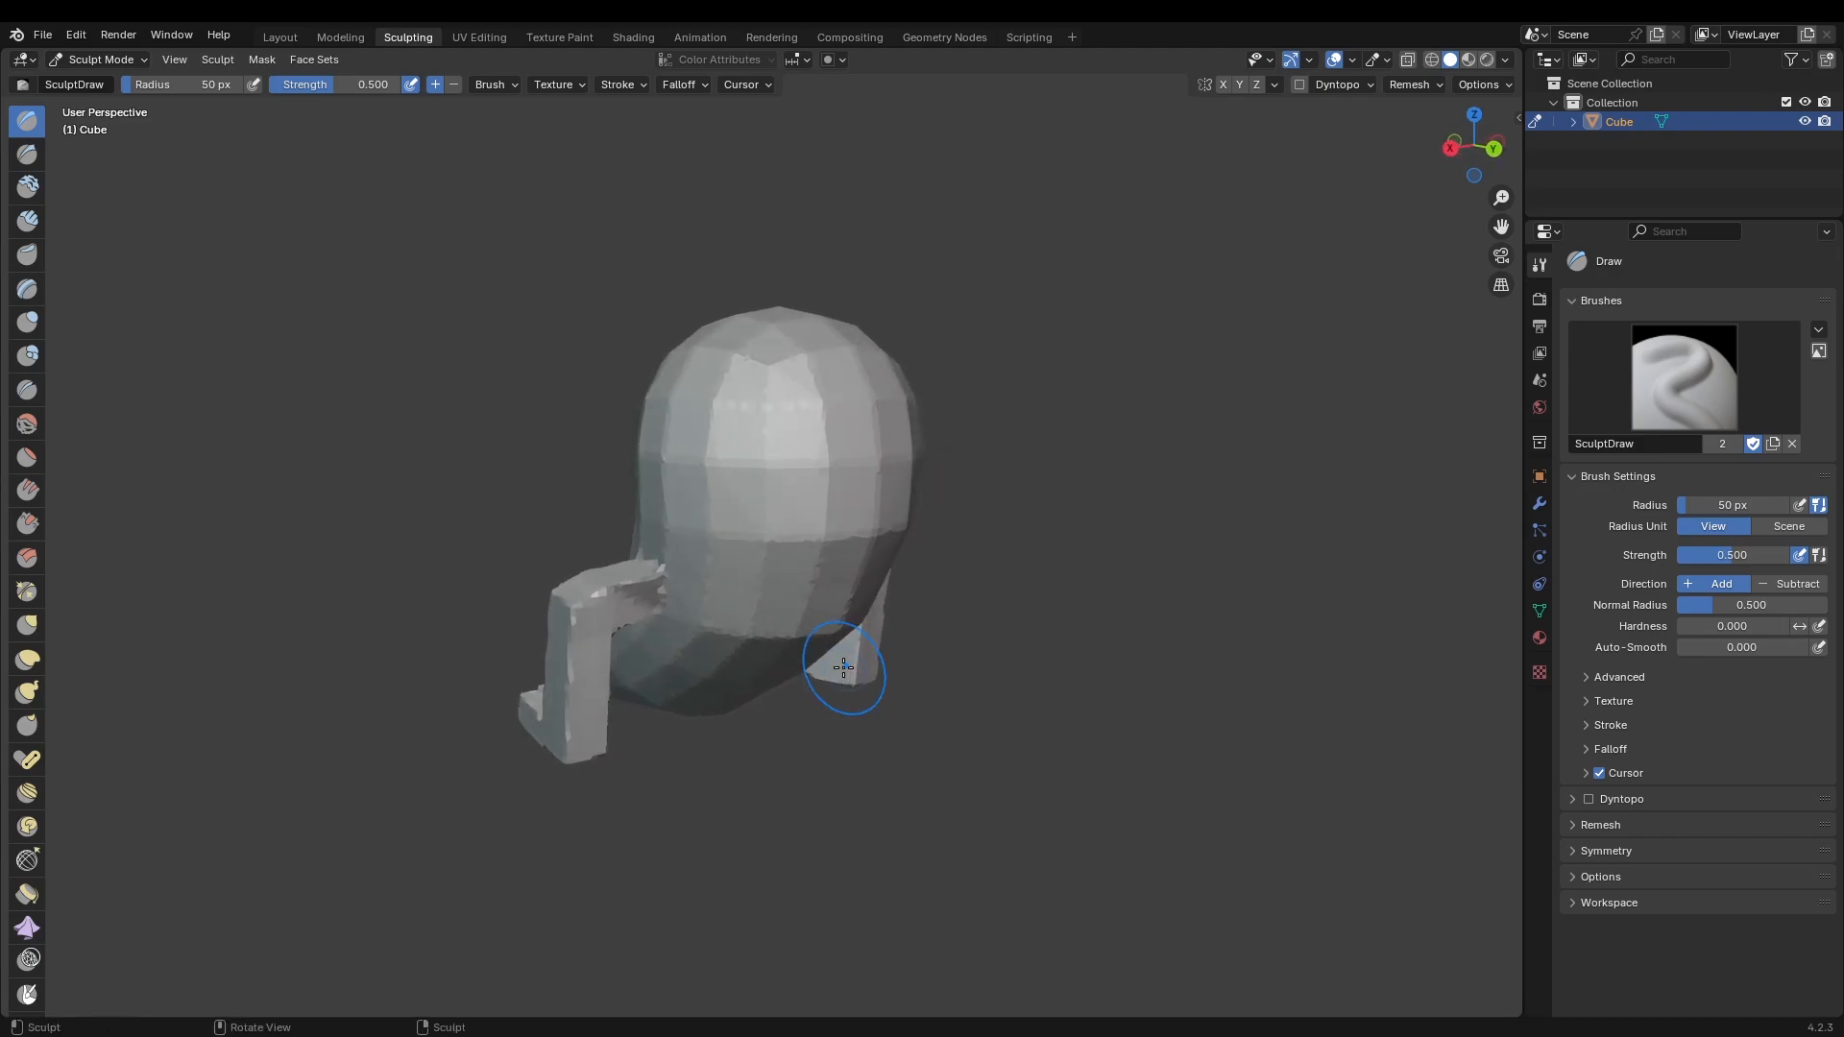
Step: Set the Draw brush radius to 126 px and try smoothing the faceted upper body
key("f")
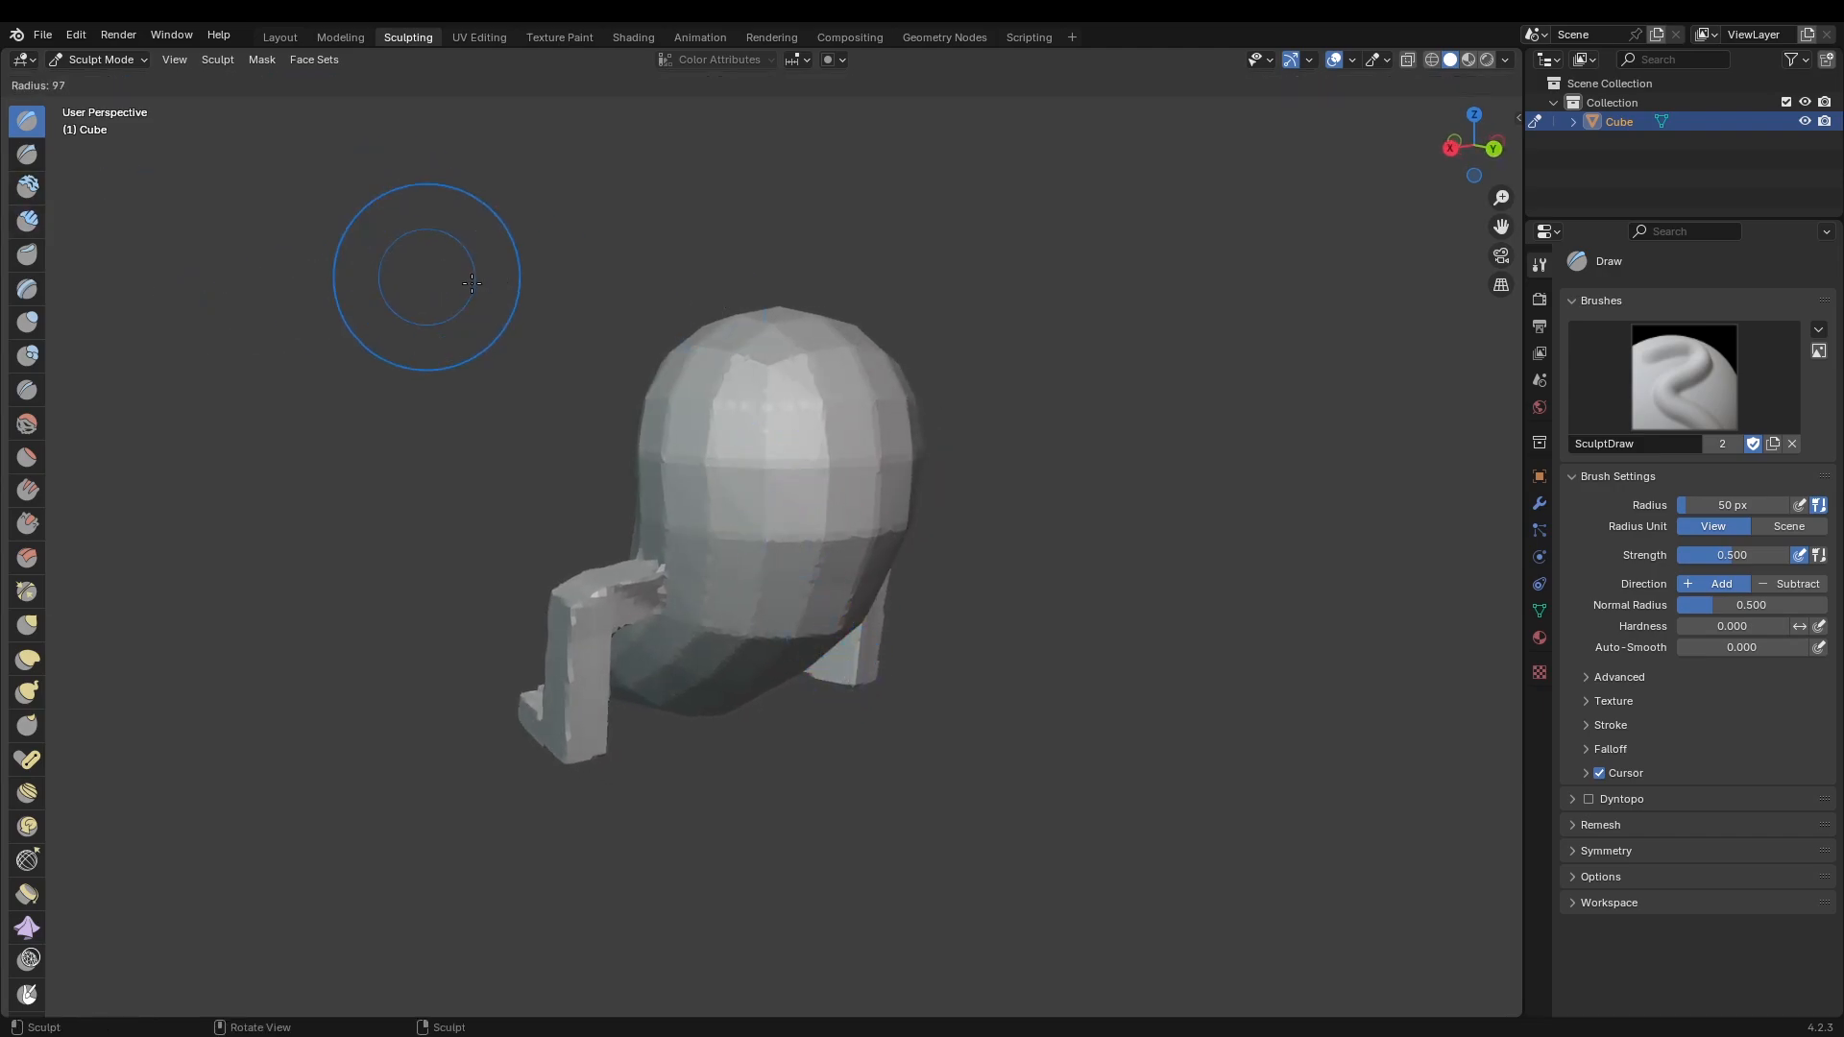
left_click(235, 202)
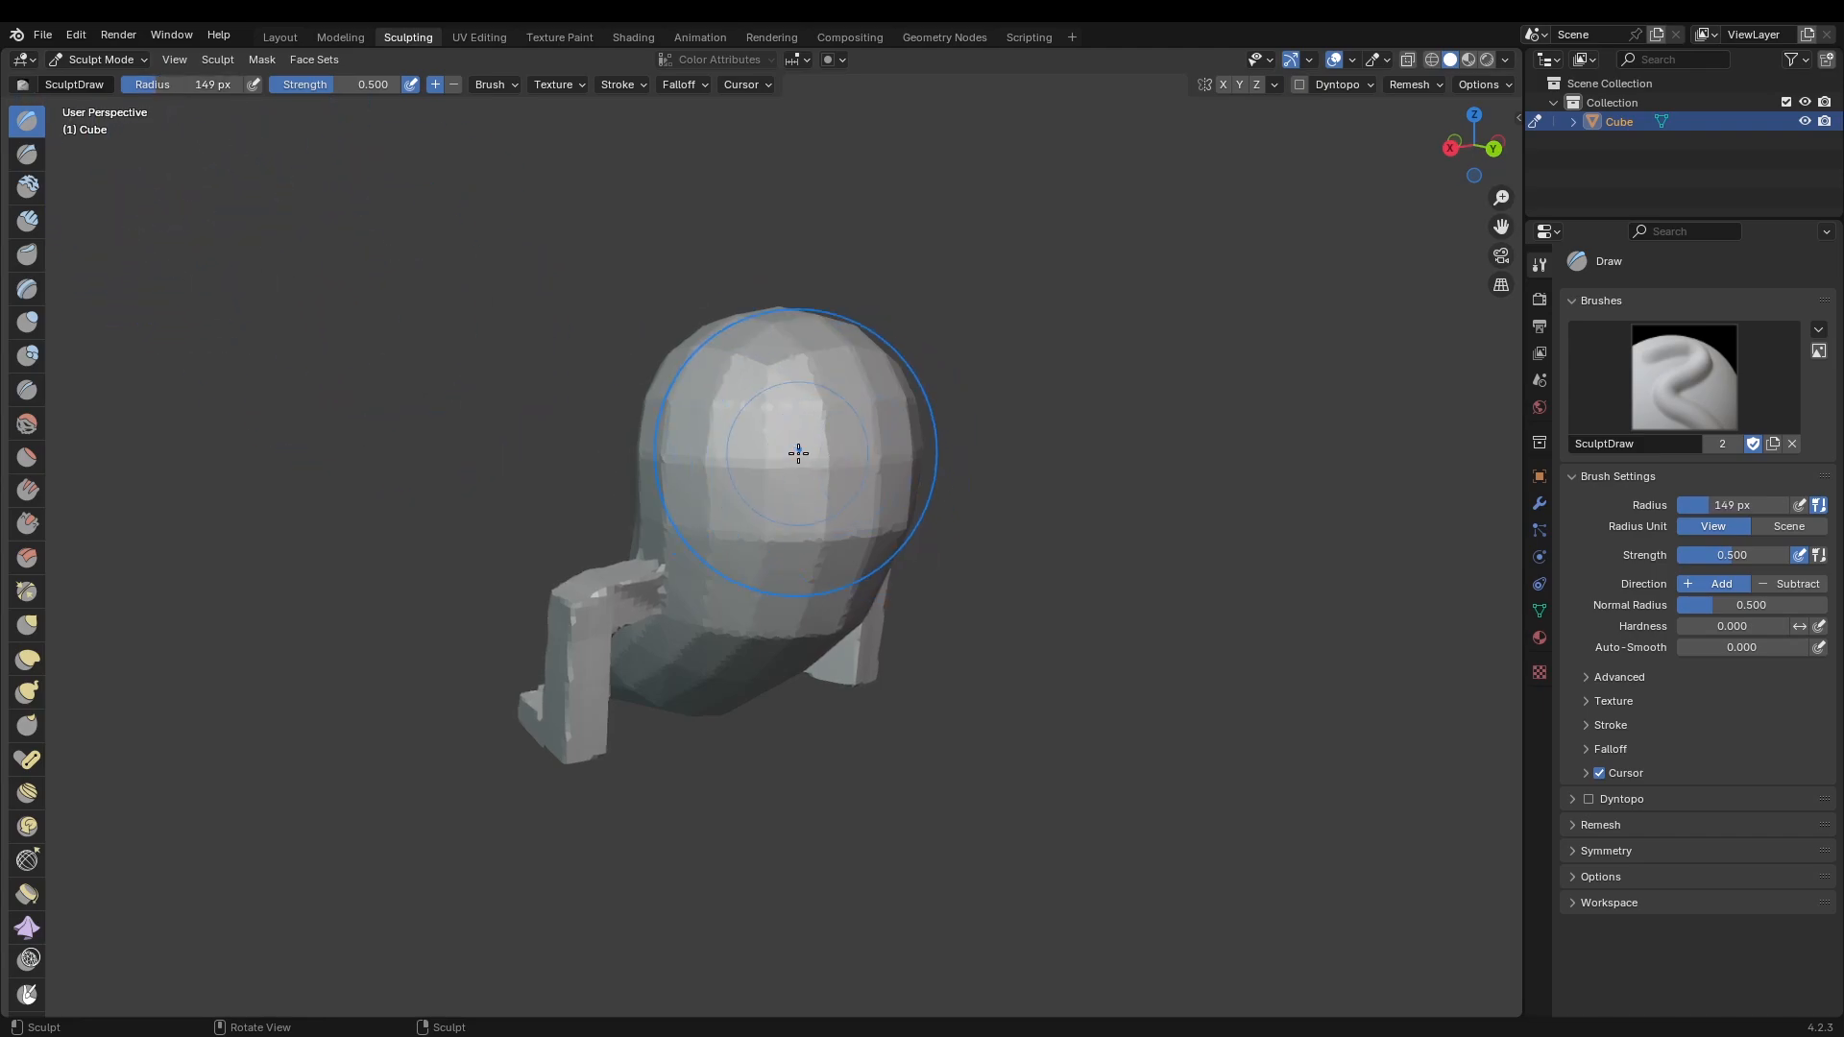
key("f")
left_click(808, 497)
scroll(807, 497, "up", 1)
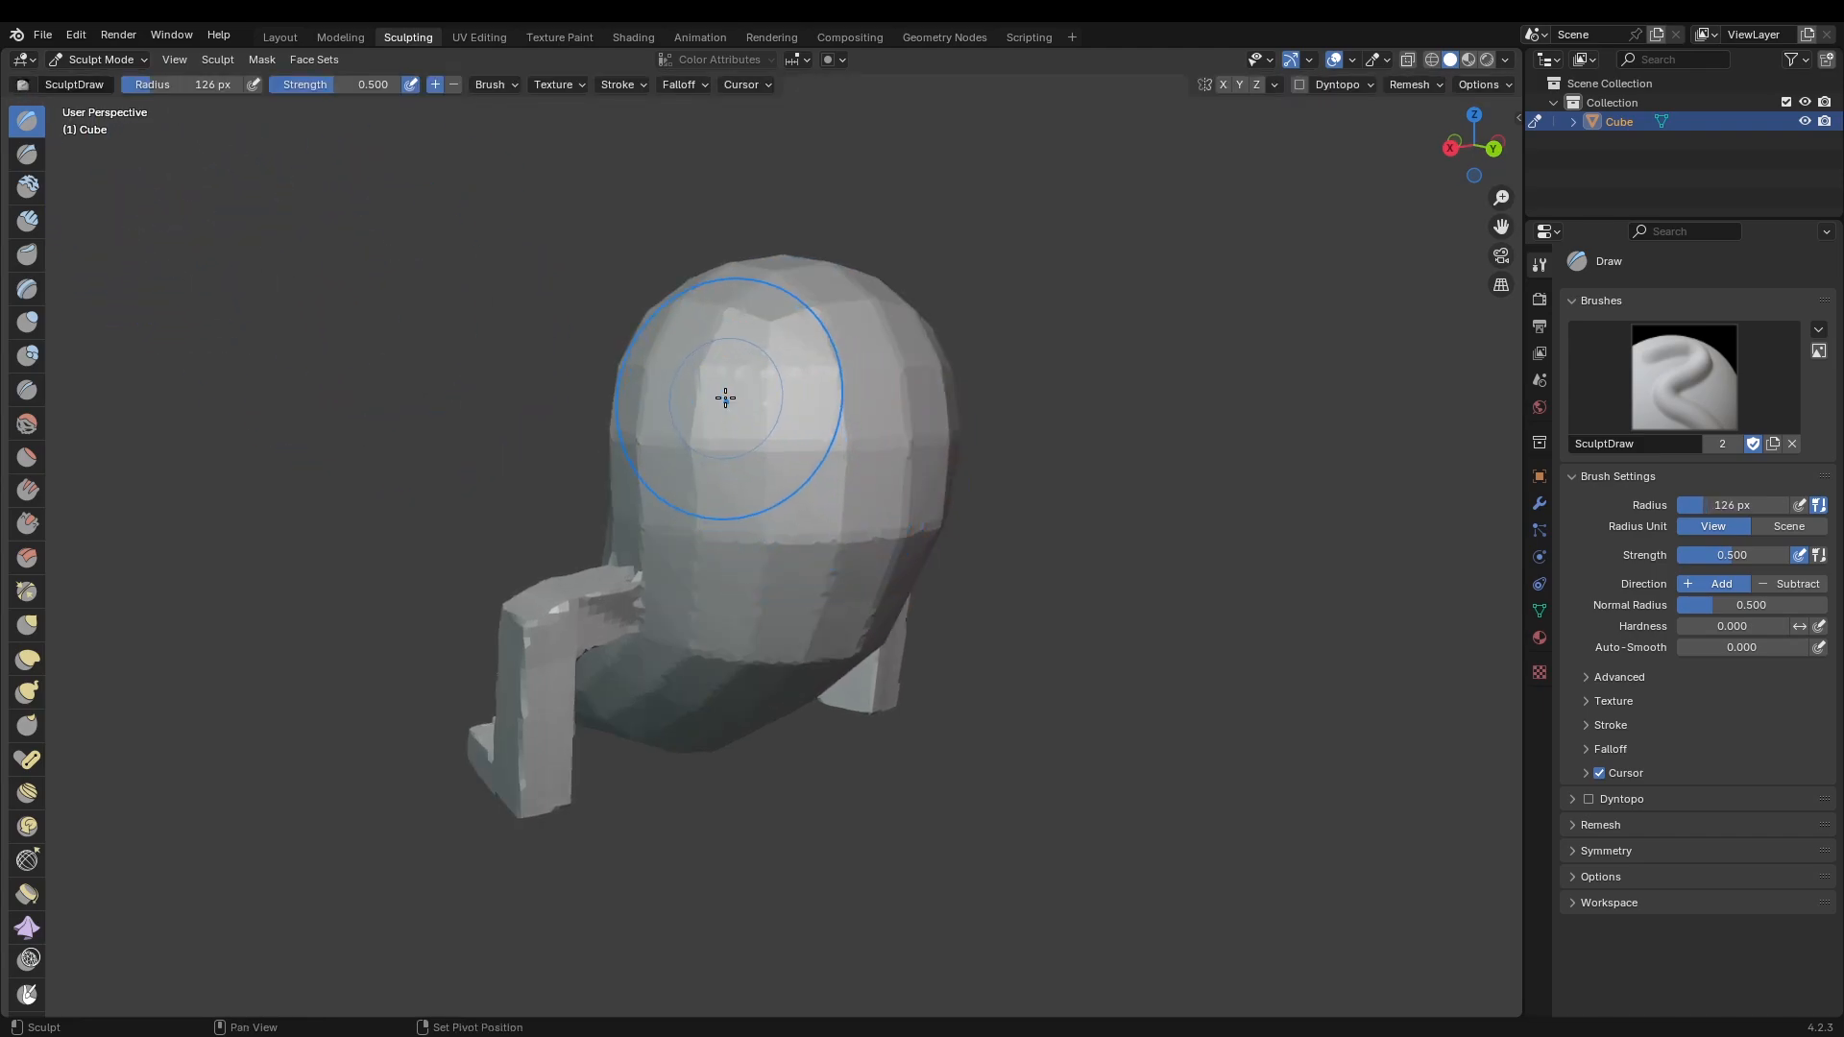
left_click_drag(718, 458, 783, 461, "shift")
mouse_move(797, 461)
left_mouse_down("shift")
mouse_move(877, 440)
mouse_move(864, 412)
left_mouse_up("shift")
scroll(865, 409, "up", 1)
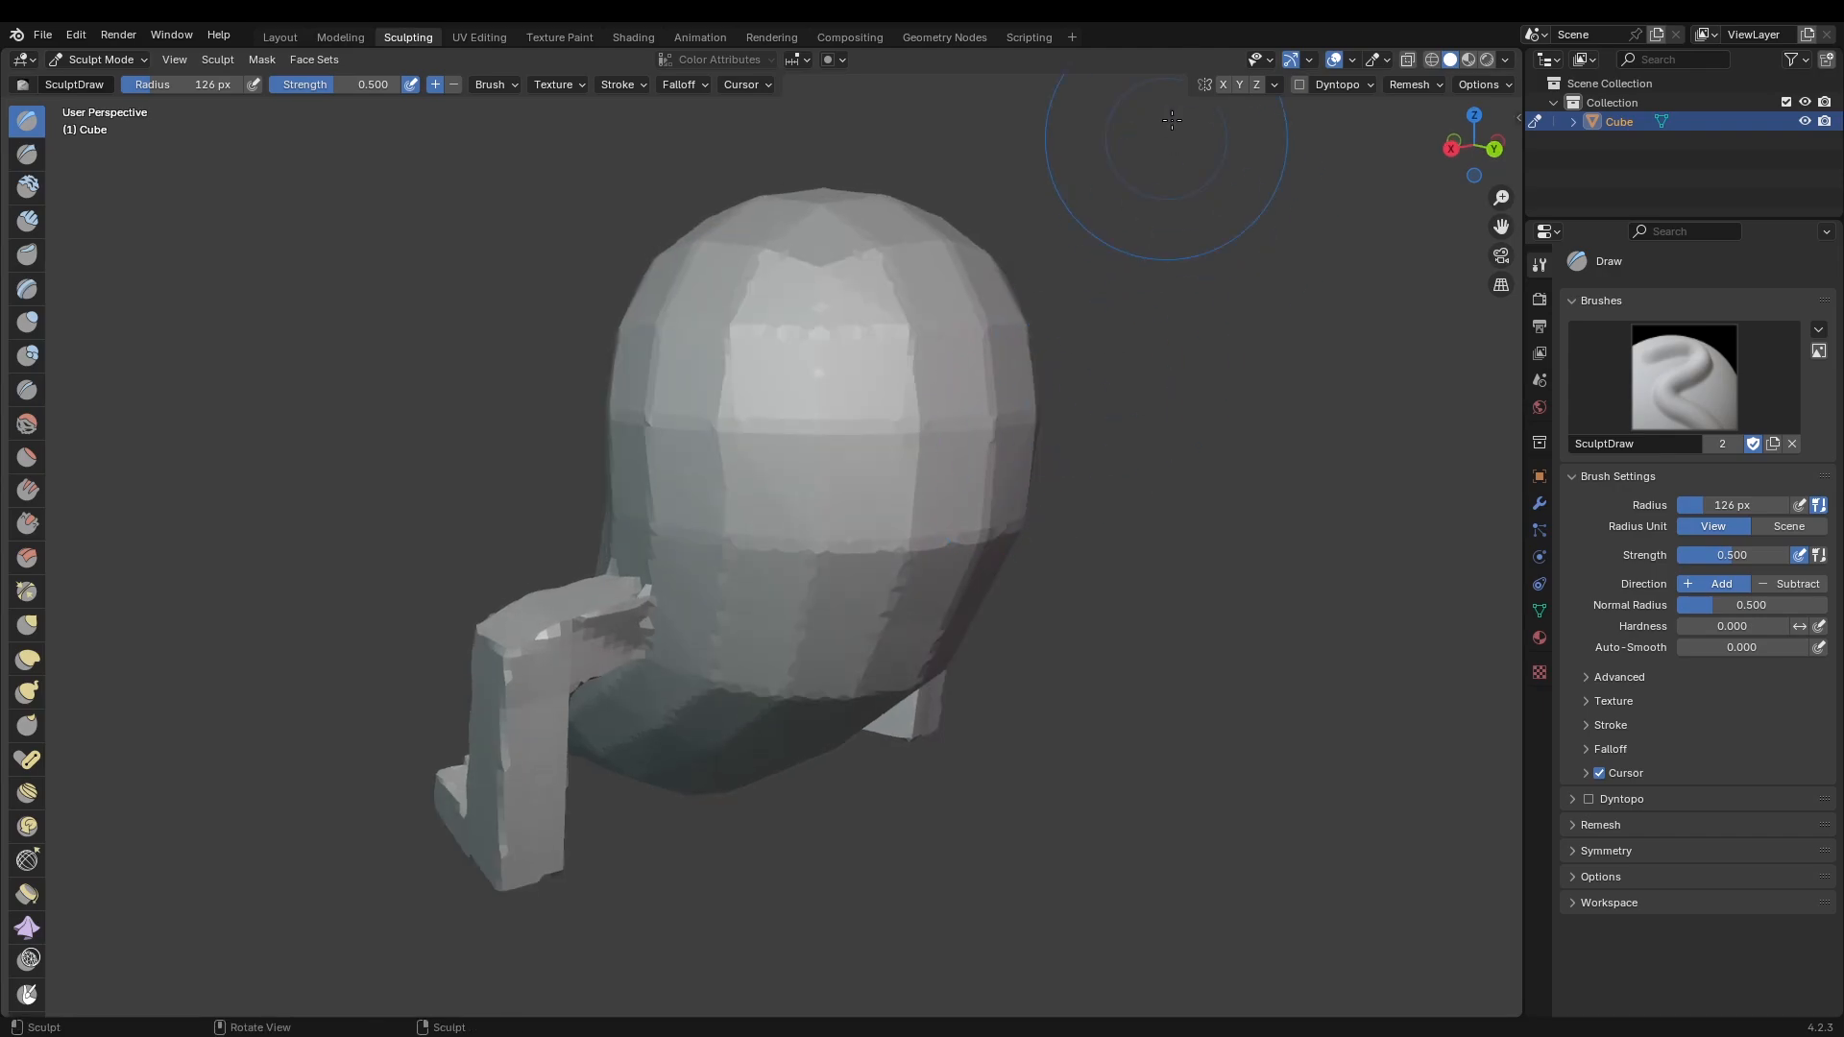
Step: Enable X-axis symmetry and smooth the facets across the front and side of the main body
left_click(1223, 84)
middle_click_drag(754, 447, 705, 457)
mouse_move(706, 457)
left_mouse_down("shift")
mouse_move(808, 576)
mouse_move(617, 486)
mouse_move(823, 704)
left_mouse_up("shift")
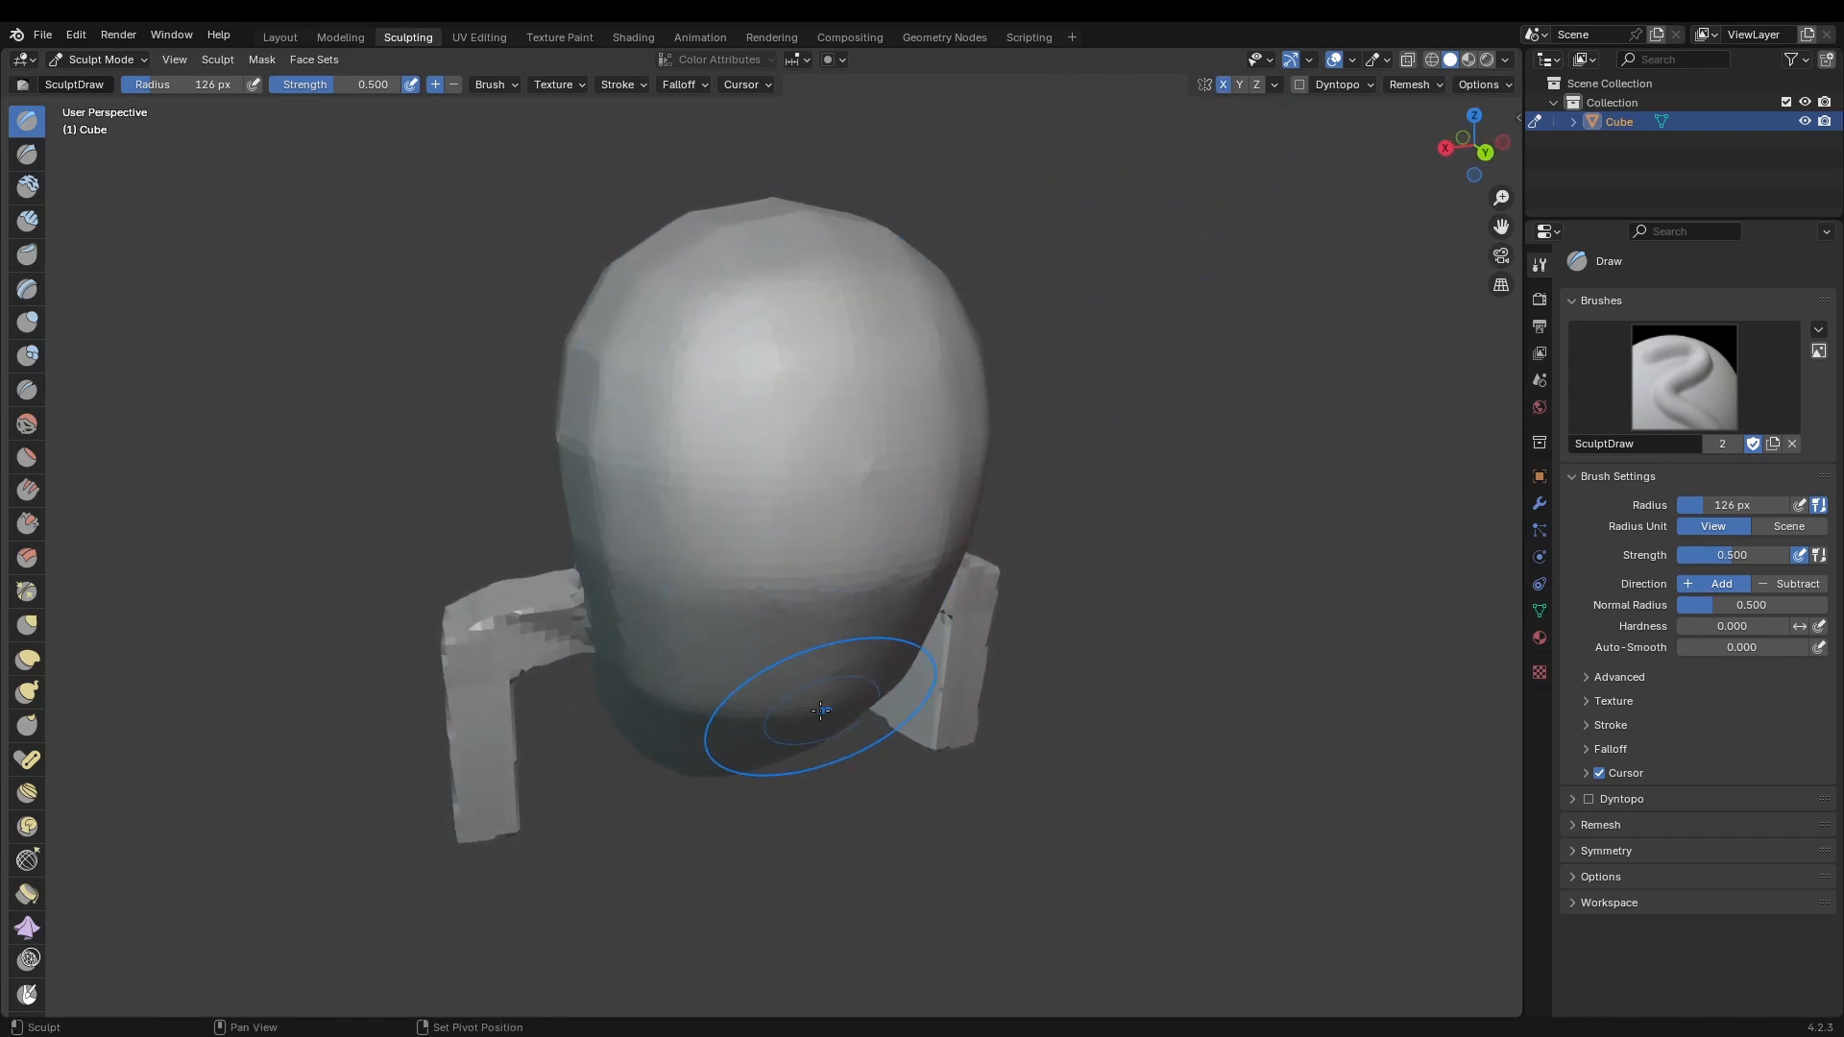
middle_click_drag(614, 668, 682, 663)
left_click_drag(682, 663, 643, 366, "shift")
middle_click_drag(677, 360, 841, 333)
mouse_move(841, 333)
left_mouse_down("shift")
mouse_move(498, 774)
mouse_move(864, 317)
left_mouse_up("shift")
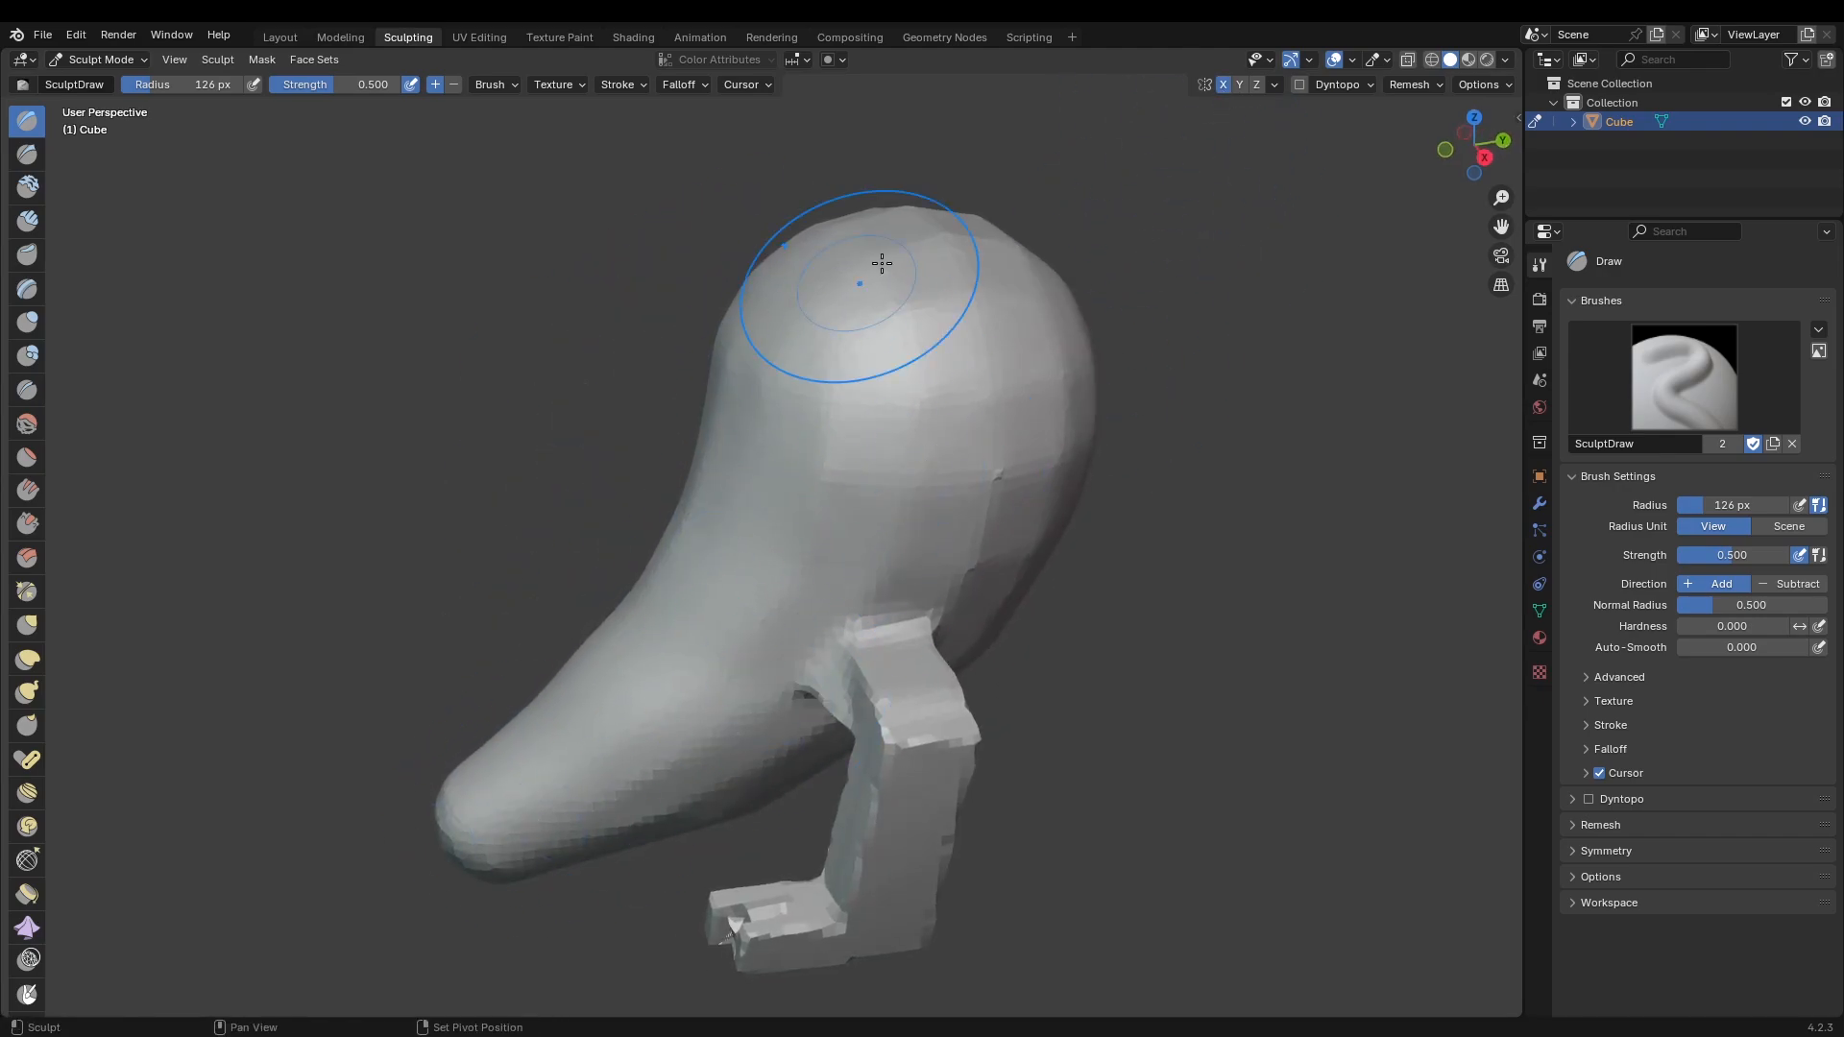
Step: Smooth the underside, the tail and the blocky limbs so they blend into the body
mouse_move(959, 607)
middle_mouse_down()
mouse_move(810, 646)
mouse_move(745, 432)
middle_mouse_up()
middle_click_drag(567, 711, 674, 720)
mouse_move(807, 461)
left_mouse_down("shift")
mouse_move(719, 670)
mouse_move(783, 663)
left_mouse_up("shift")
middle_click_drag(783, 662, 749, 615)
left_click_drag(759, 625, 810, 473, "shift")
middle_click_drag(845, 519, 663, 586)
mouse_move(659, 595)
left_mouse_down("shift")
mouse_move(729, 428)
mouse_move(835, 601)
left_mouse_up("shift")
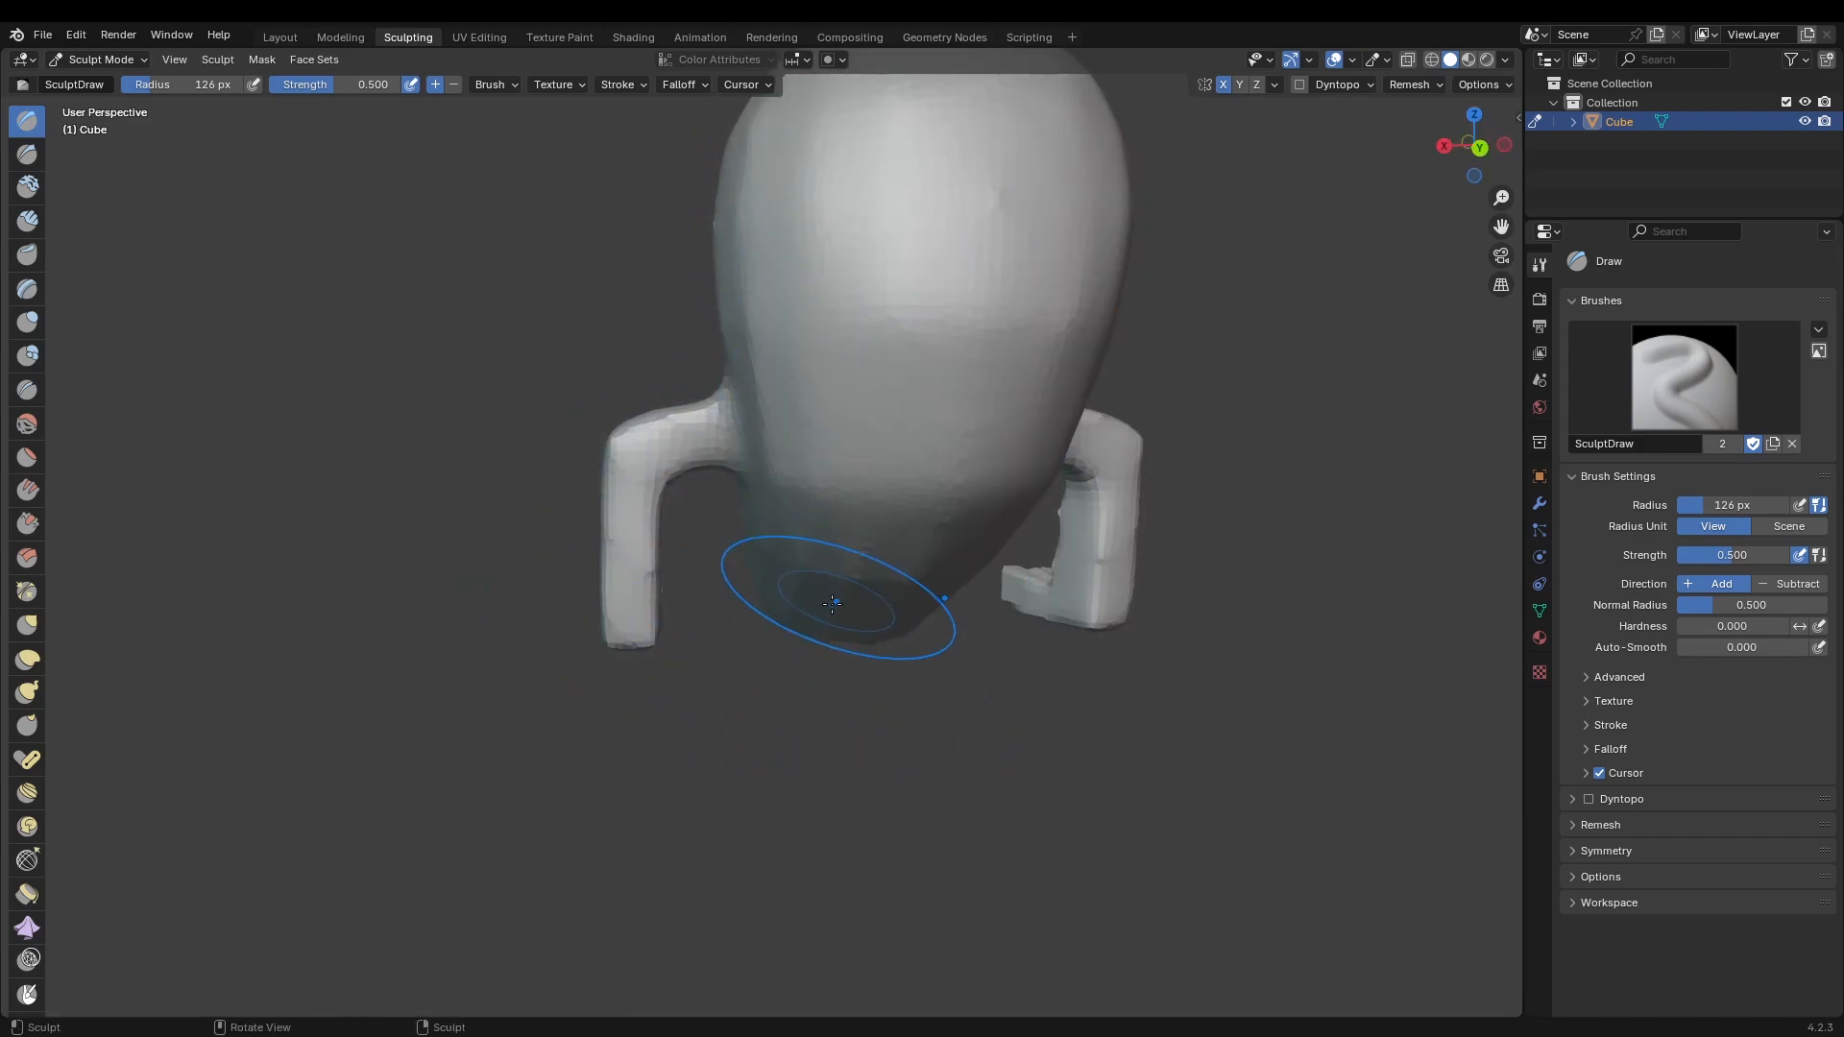
scroll(835, 601, "down", 3)
middle_click_drag(807, 624, 838, 554)
left_click_drag(838, 554, 769, 675, "shift")
mouse_move(770, 675)
middle_mouse_down()
mouse_move(975, 623)
mouse_move(503, 601)
mouse_move(173, 461)
middle_mouse_up()
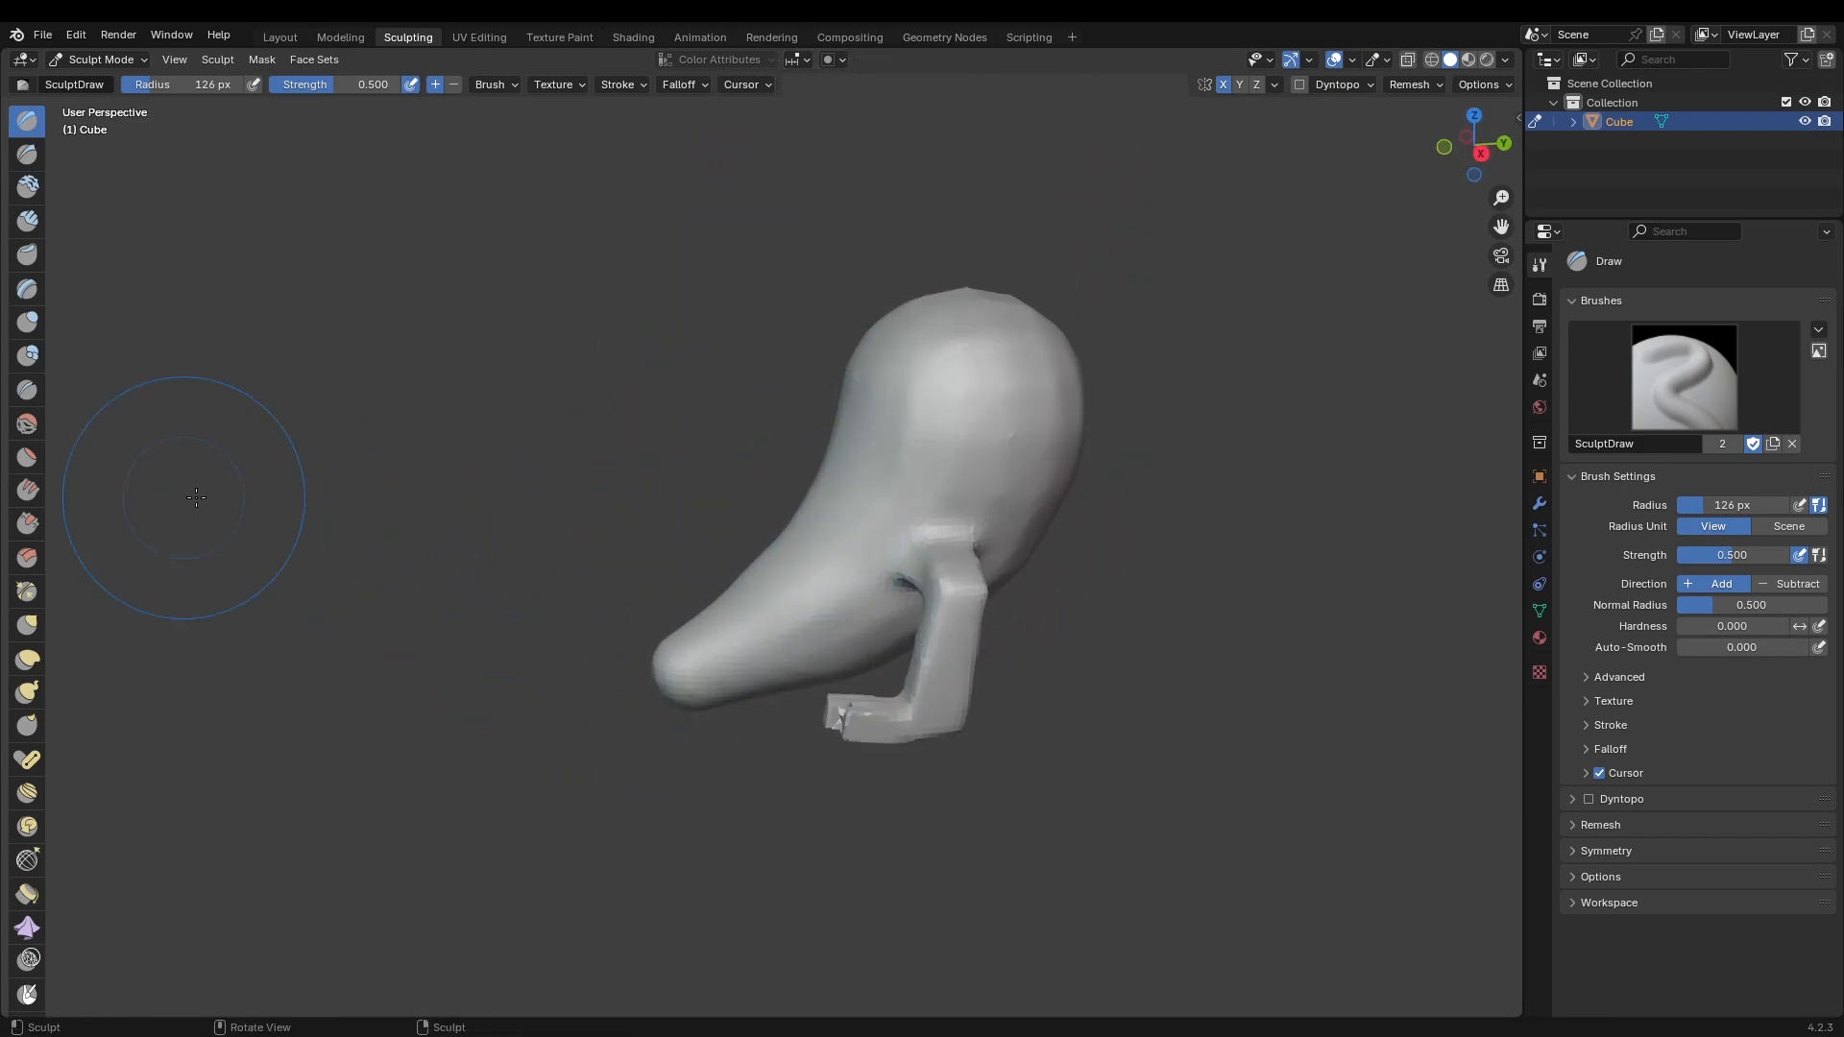
scroll(38, 490, "down", 2)
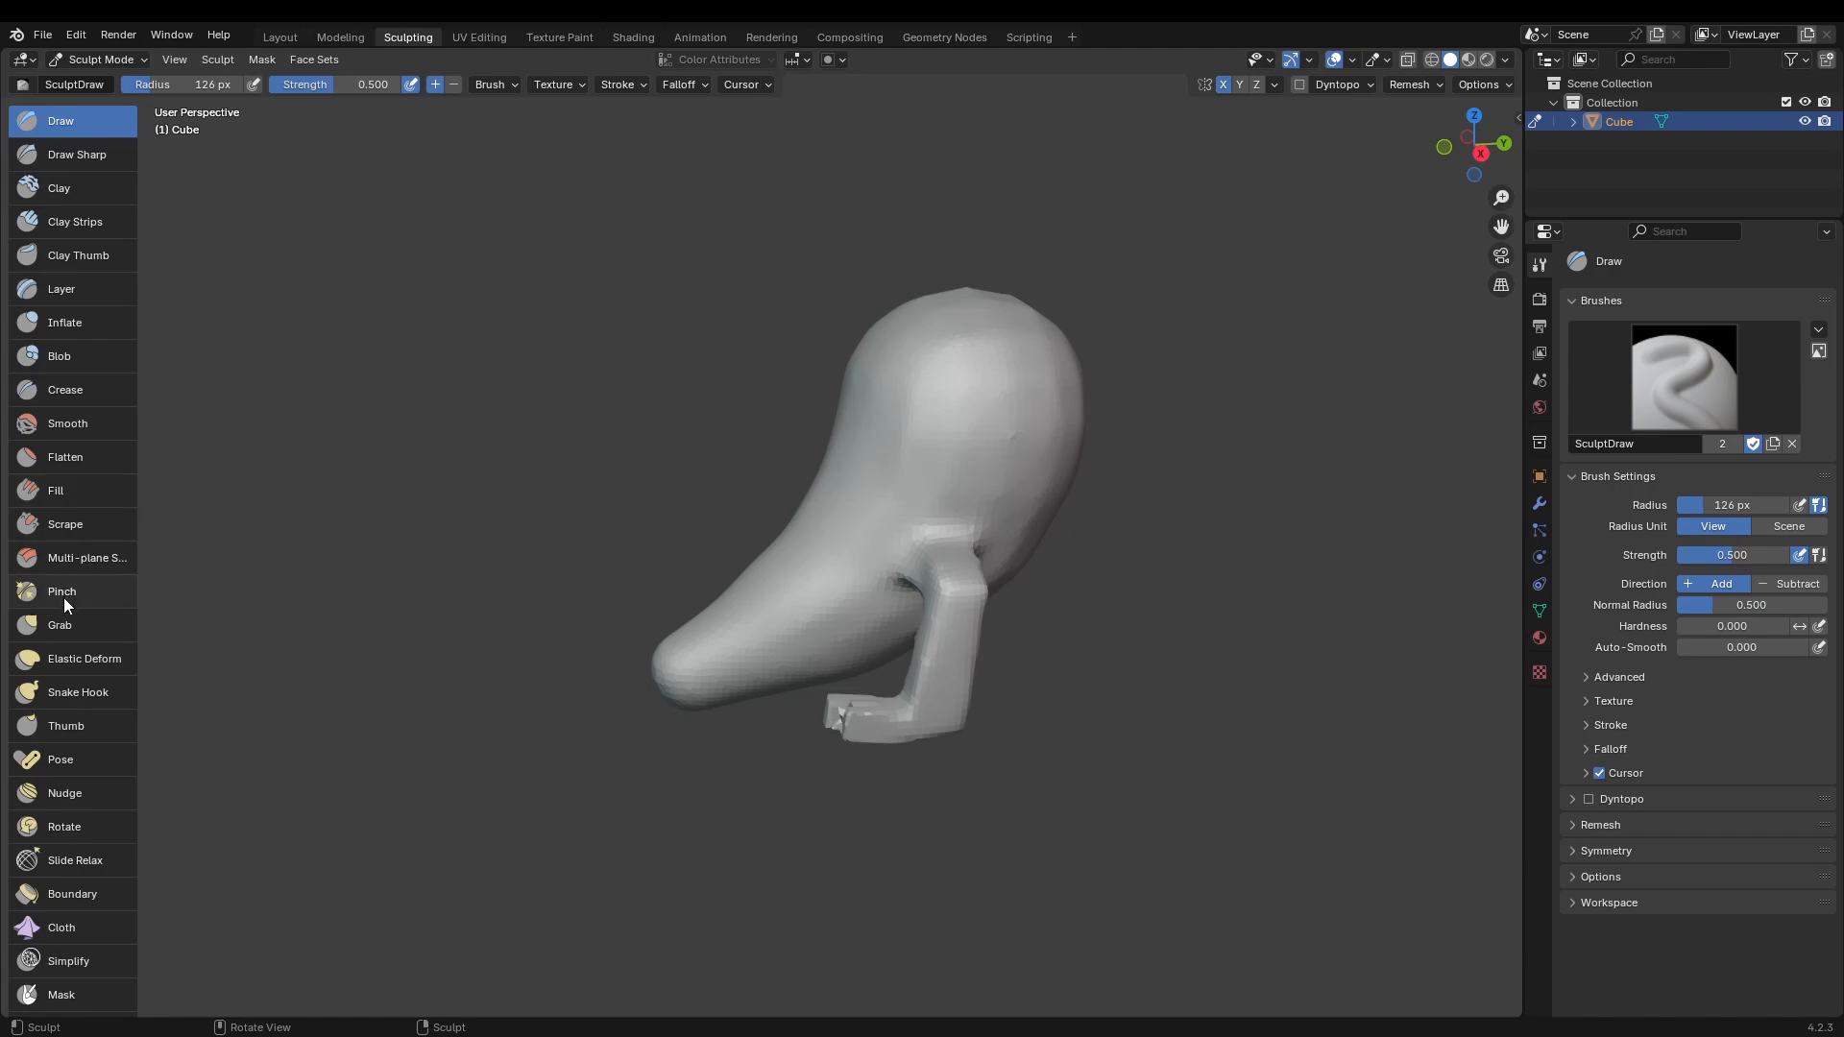
Step: With the Grab brush at a radius of 173 px, reshape the tail and the back of the body
left_click(53, 625)
left_click_drag(643, 665, 609, 675)
key("f")
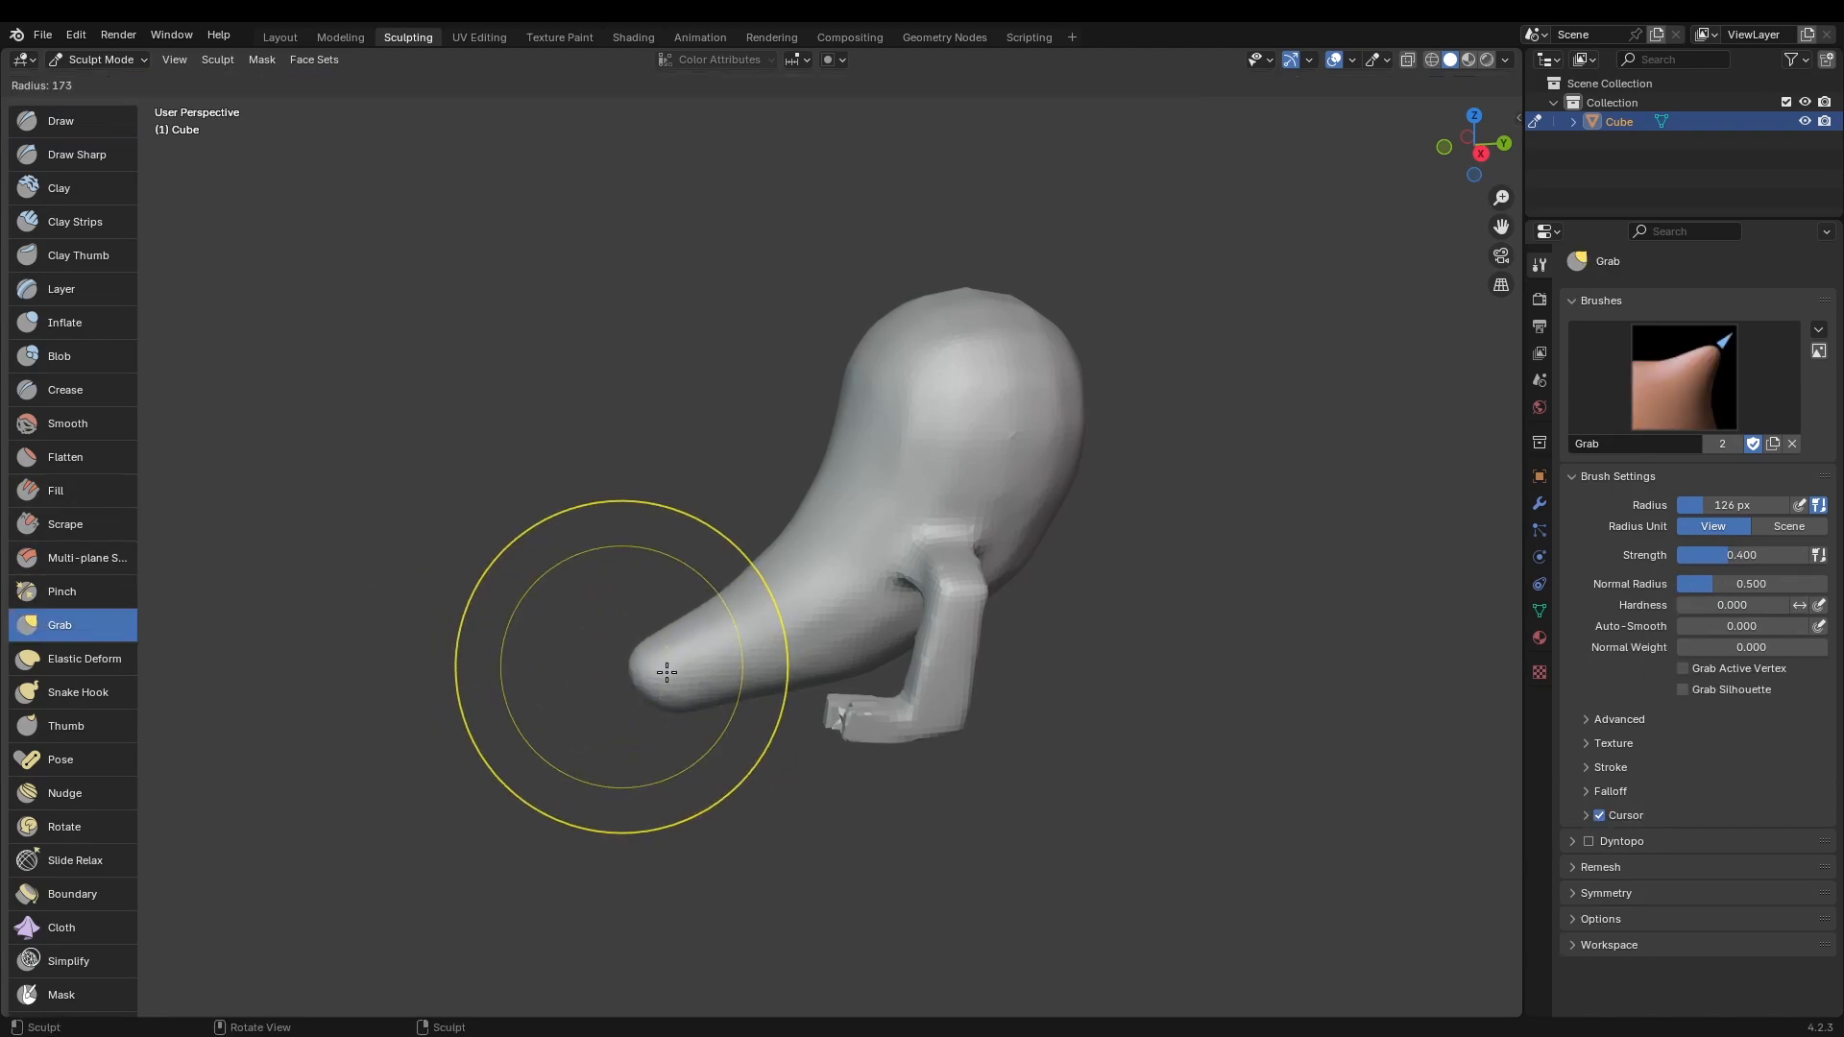
left_click(662, 671)
left_click_drag(732, 575, 775, 597)
left_click_drag(826, 447, 850, 432)
Step: Round and raise the top of the head and refine the body and tail silhouette with the Grab brush
scroll(900, 595, "up", 1)
middle_click_drag(974, 631, 752, 567)
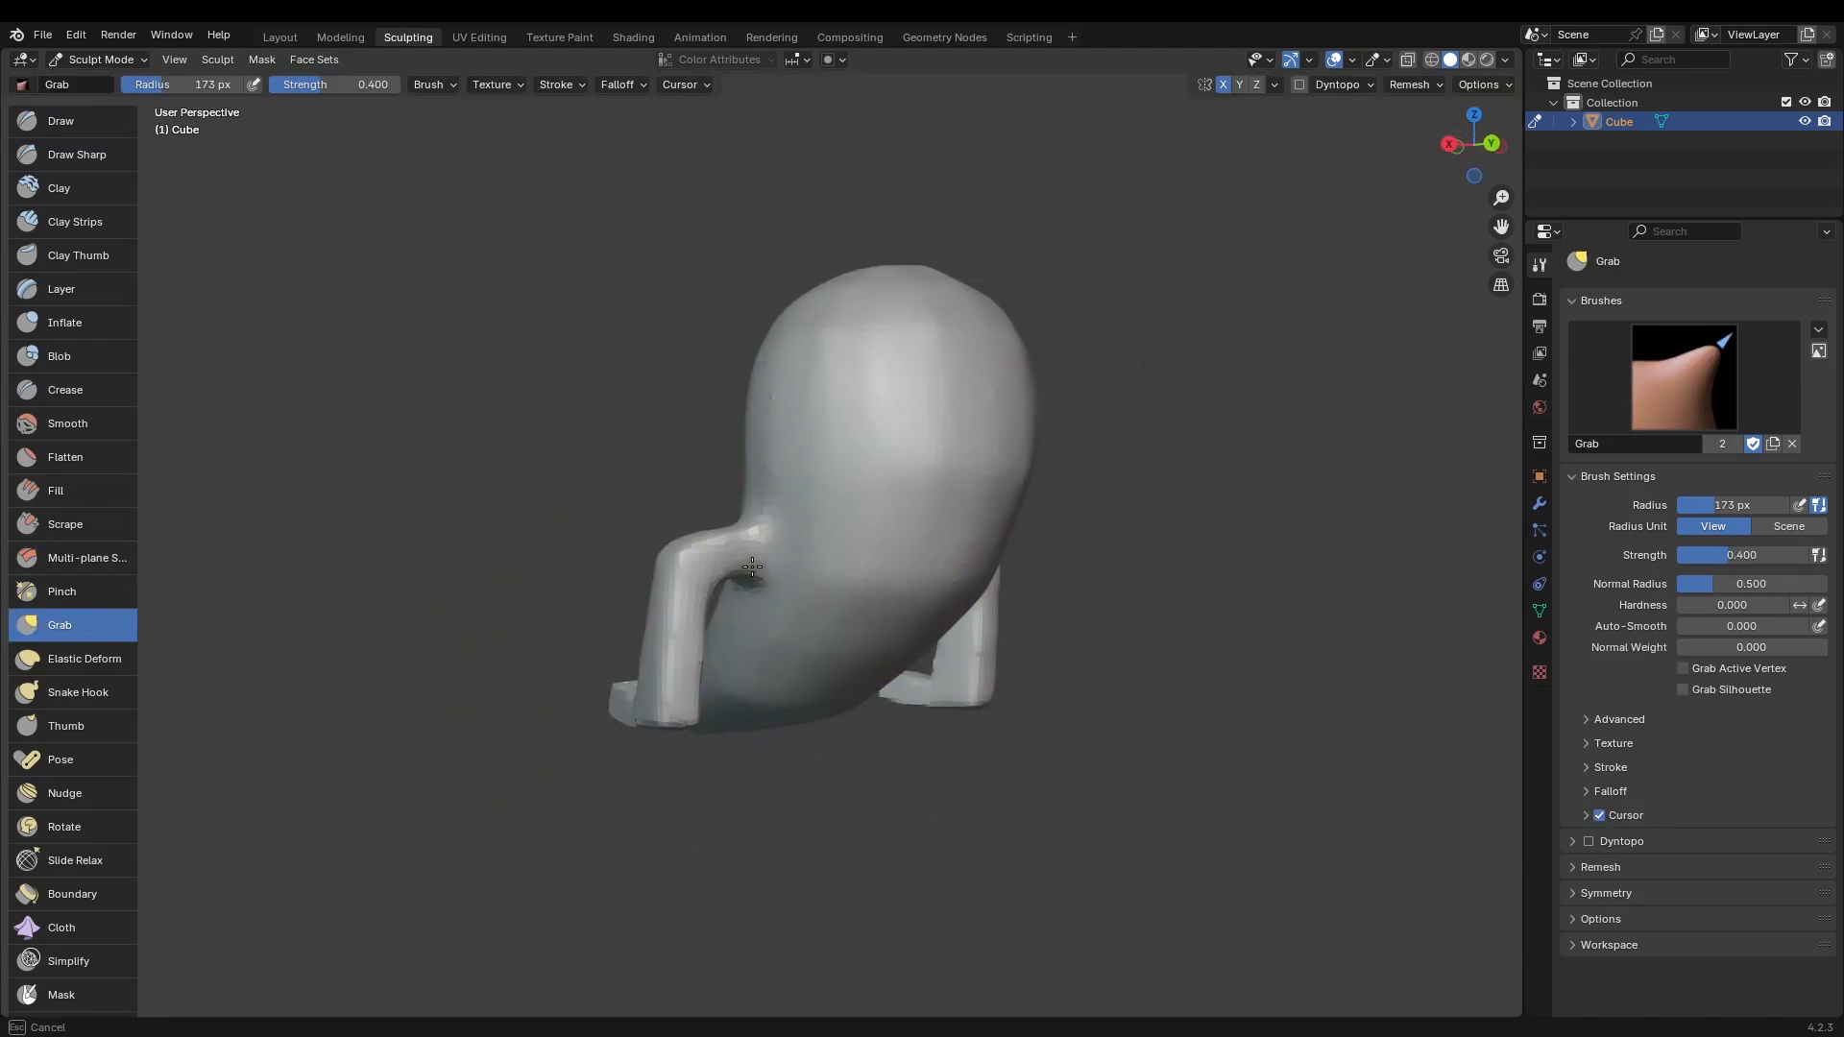
middle_click_drag(933, 565, 832, 330)
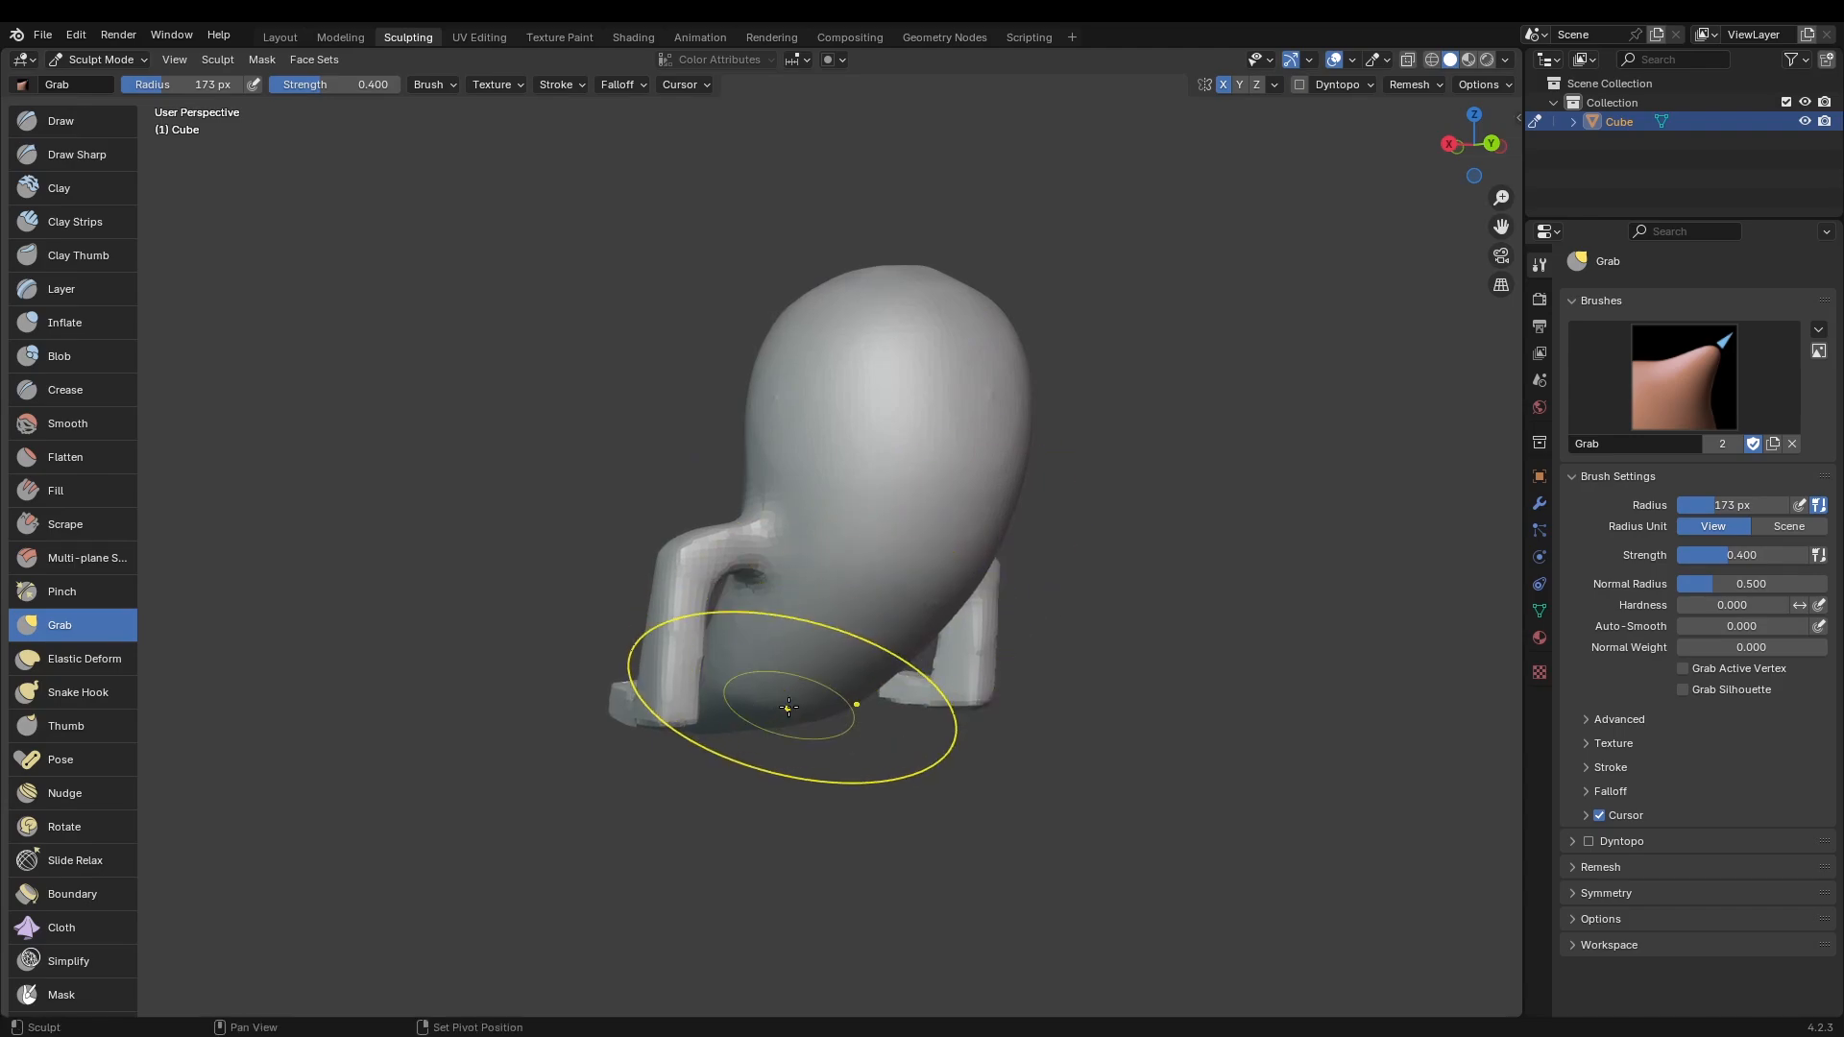
middle_click_drag(782, 700, 903, 480)
mouse_move(897, 618)
middle_mouse_down()
mouse_move(852, 691)
mouse_move(783, 624)
middle_mouse_up()
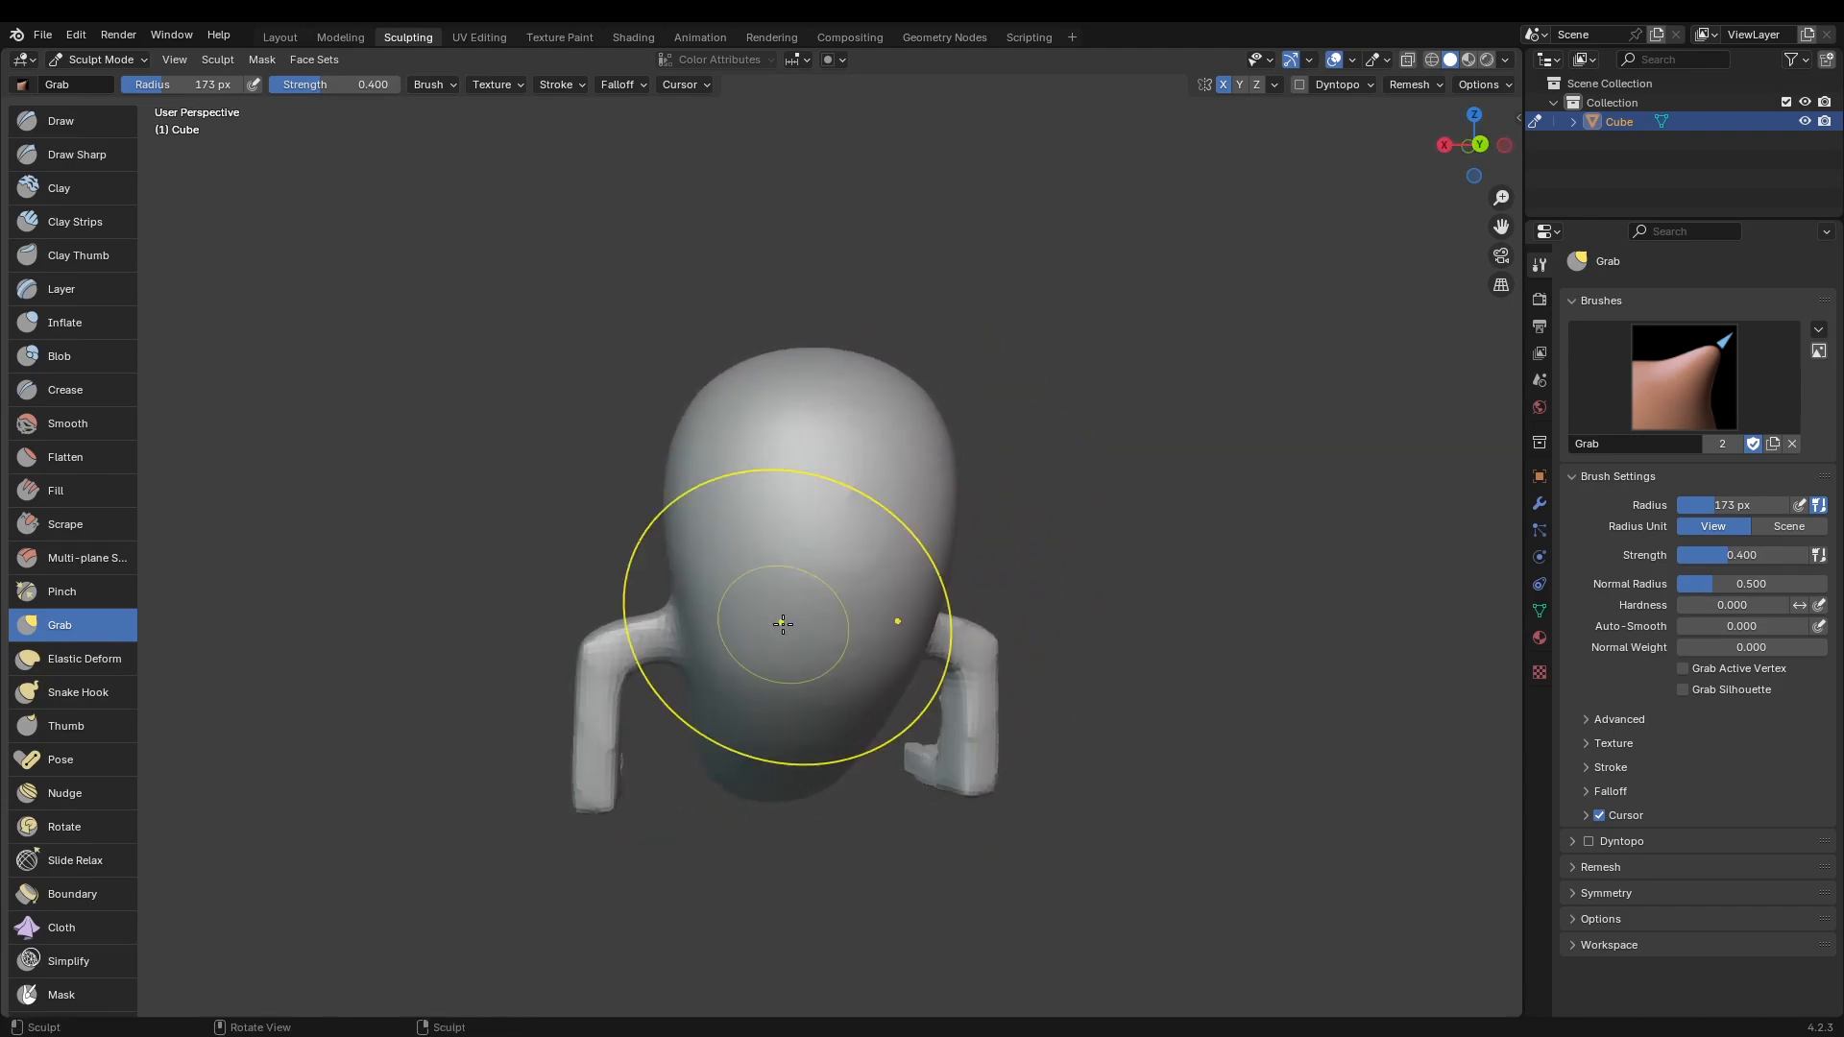
middle_click_drag(813, 345, 818, 349)
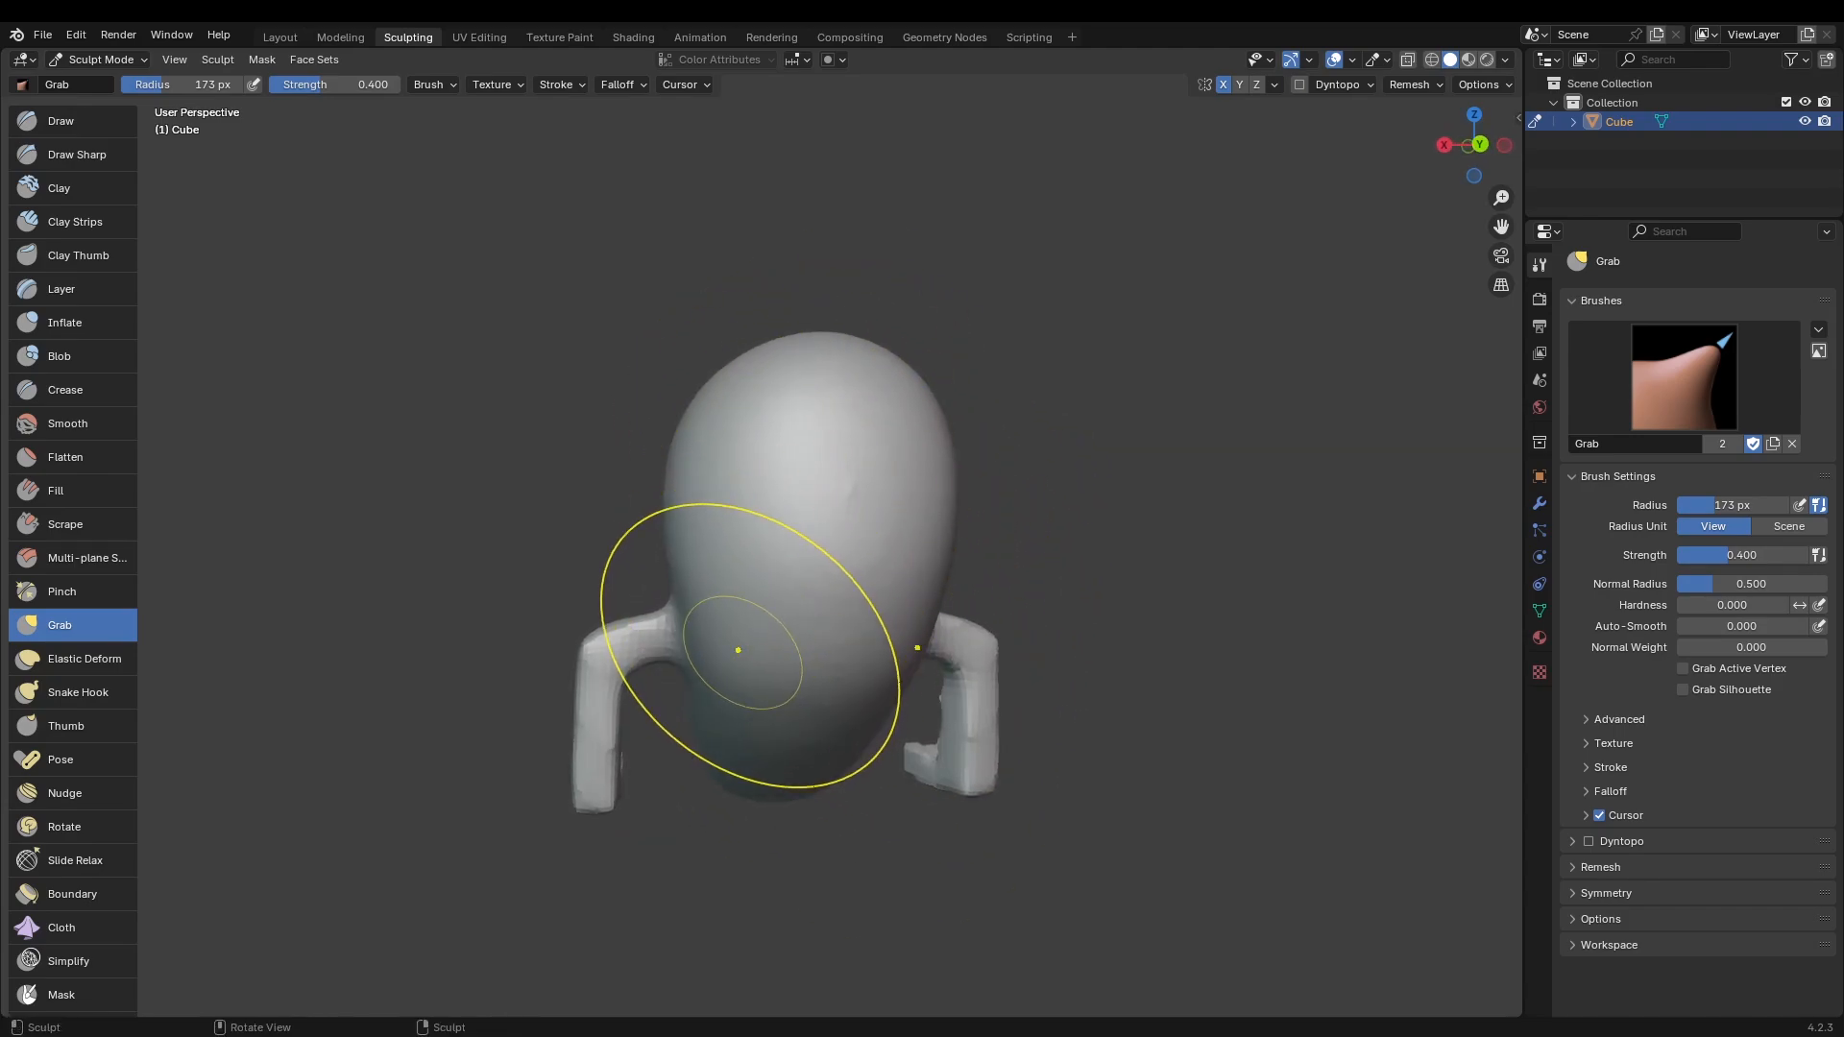
middle_click_drag(737, 650, 868, 650)
scroll(855, 658, "down", 1)
middle_click_drag(627, 789, 781, 695, "shift")
scroll(782, 681, "up", 2)
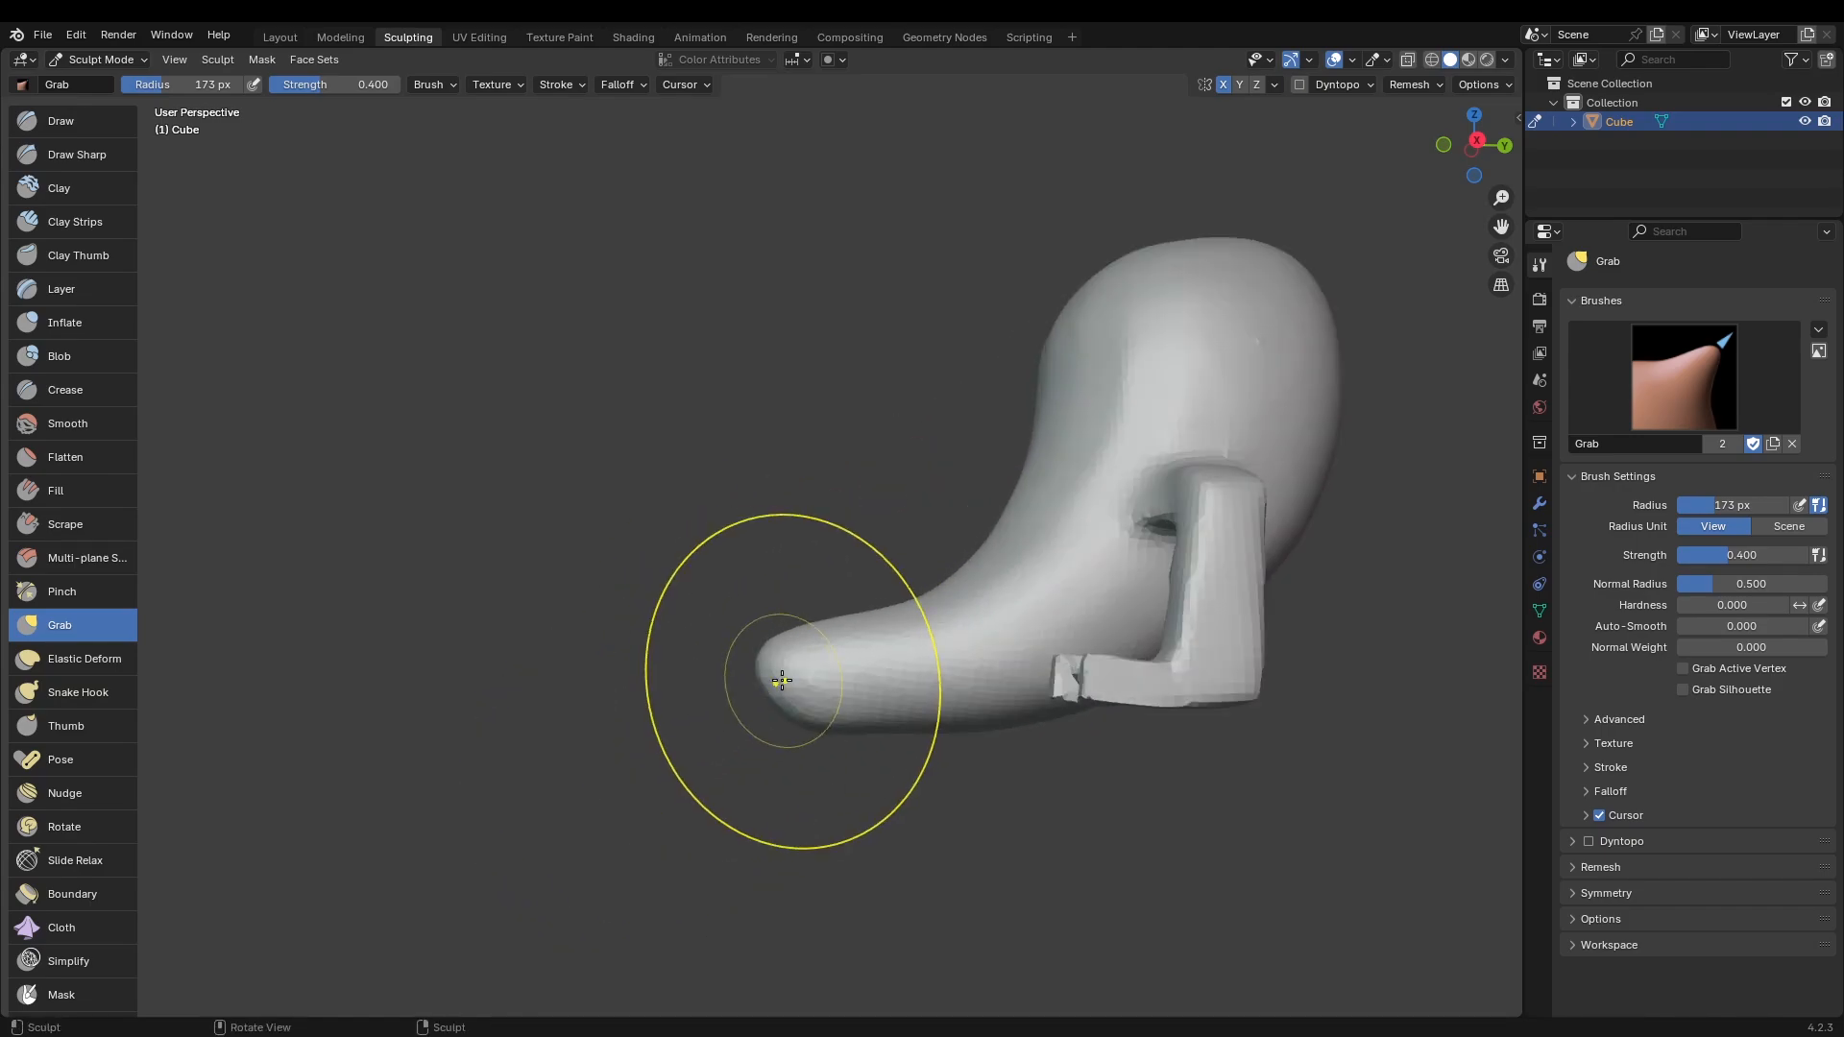
Step: Switch to the Snake Hook brush and try to pull the tail tip outward
left_click(60, 692)
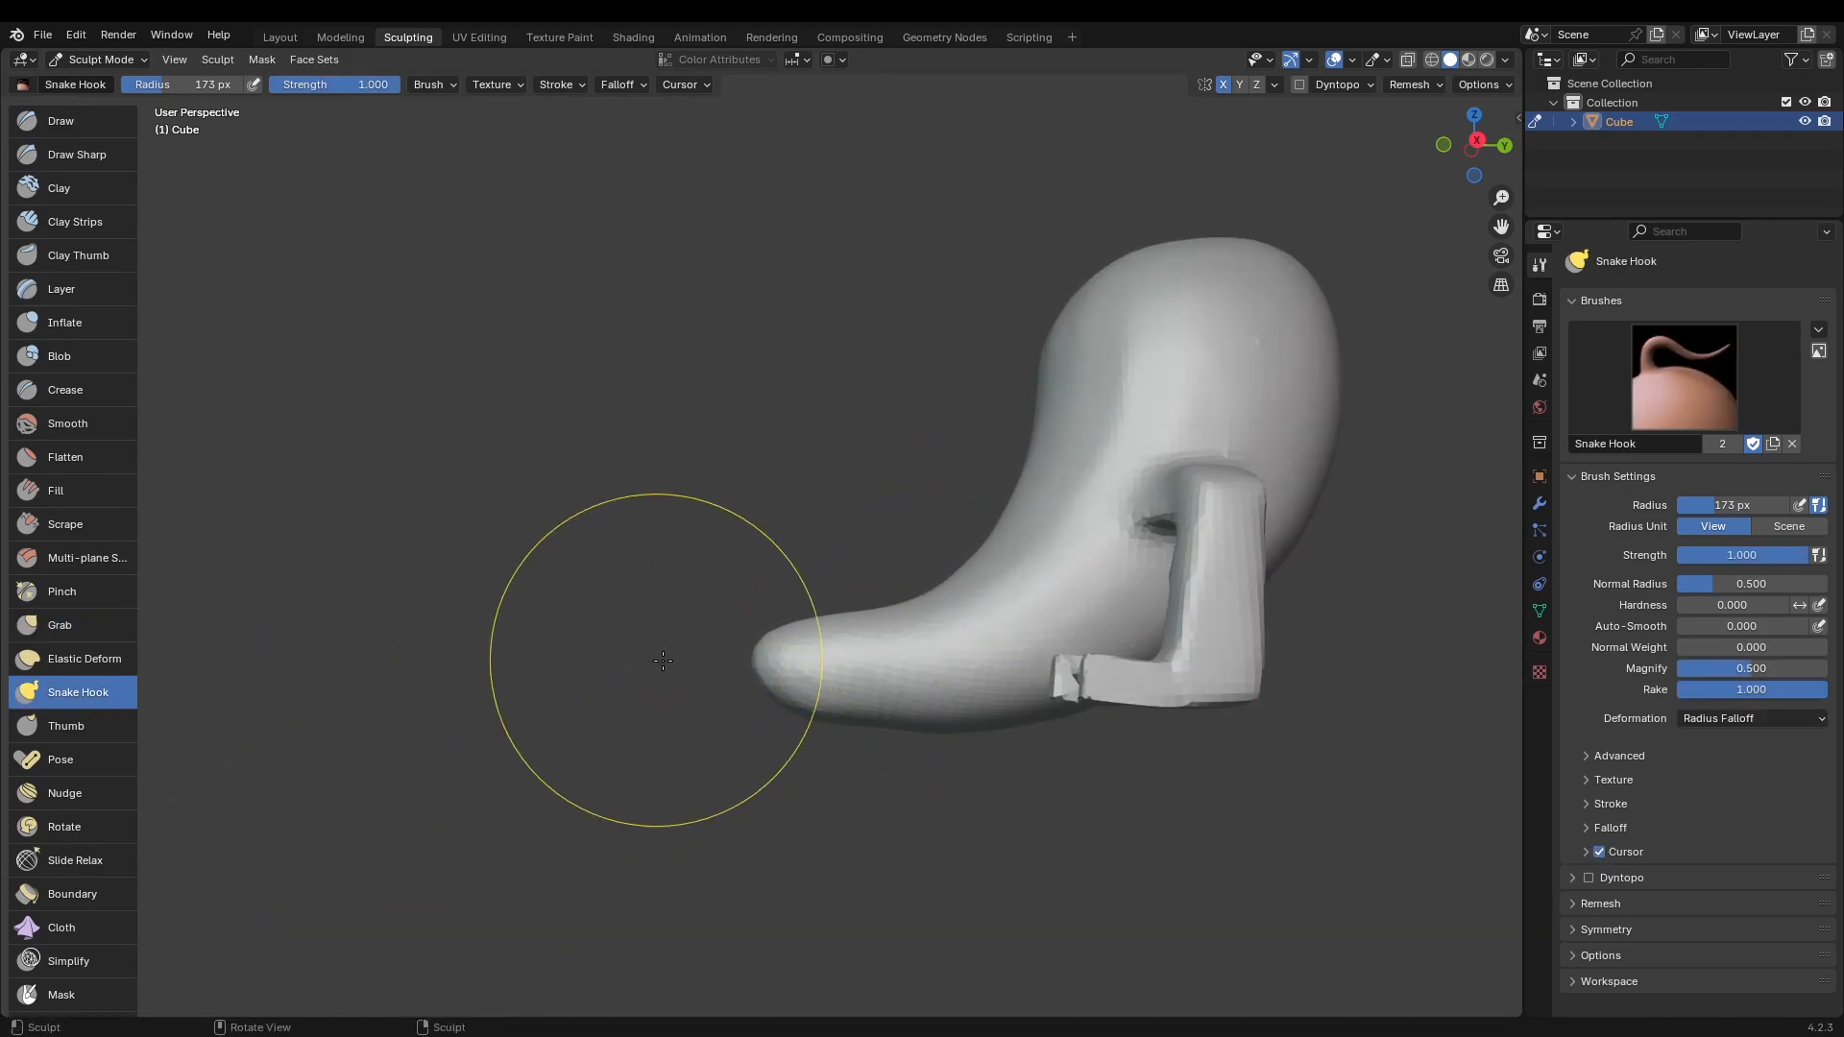
middle_click_drag(713, 660, 720, 672)
mouse_move(807, 667)
left_mouse_down()
mouse_move(733, 576)
mouse_move(638, 660)
mouse_move(534, 656)
left_mouse_up()
scroll(774, 608, "down", 2)
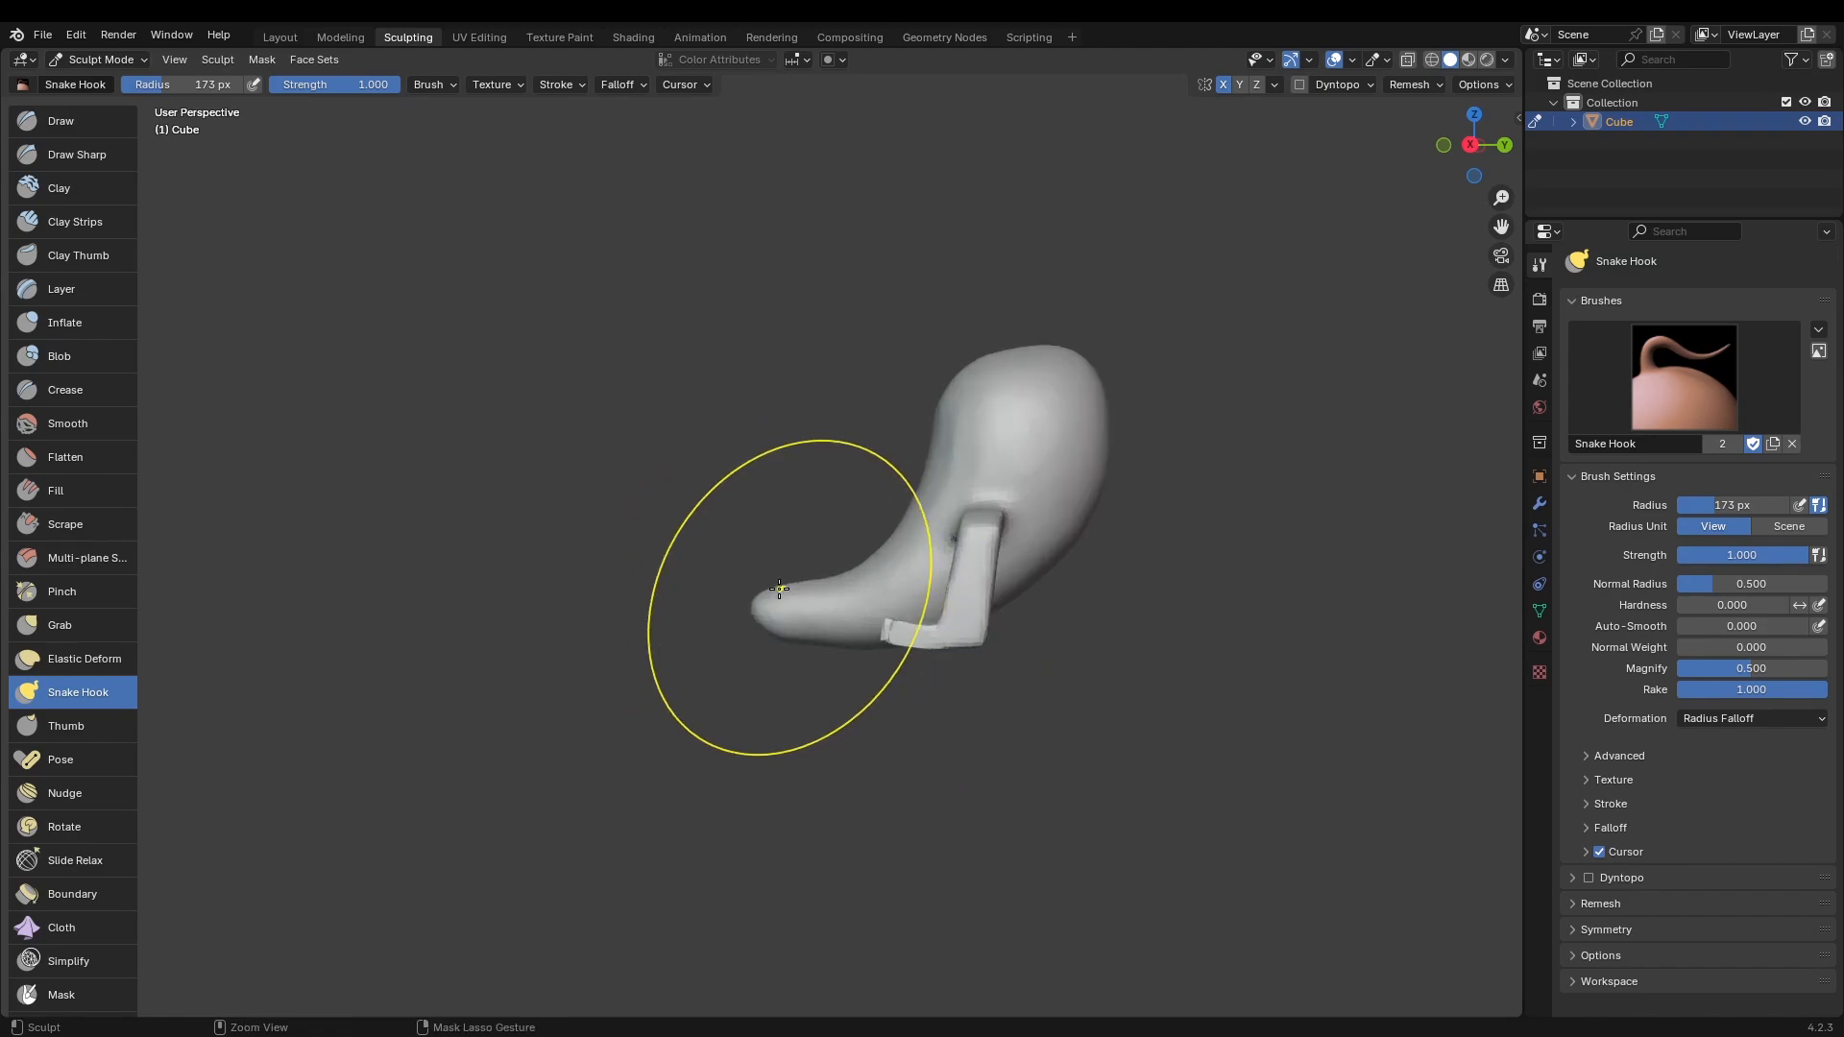
Step: Enter a new voxel size and remesh the model
left_click(1411, 84)
left_click(1438, 119)
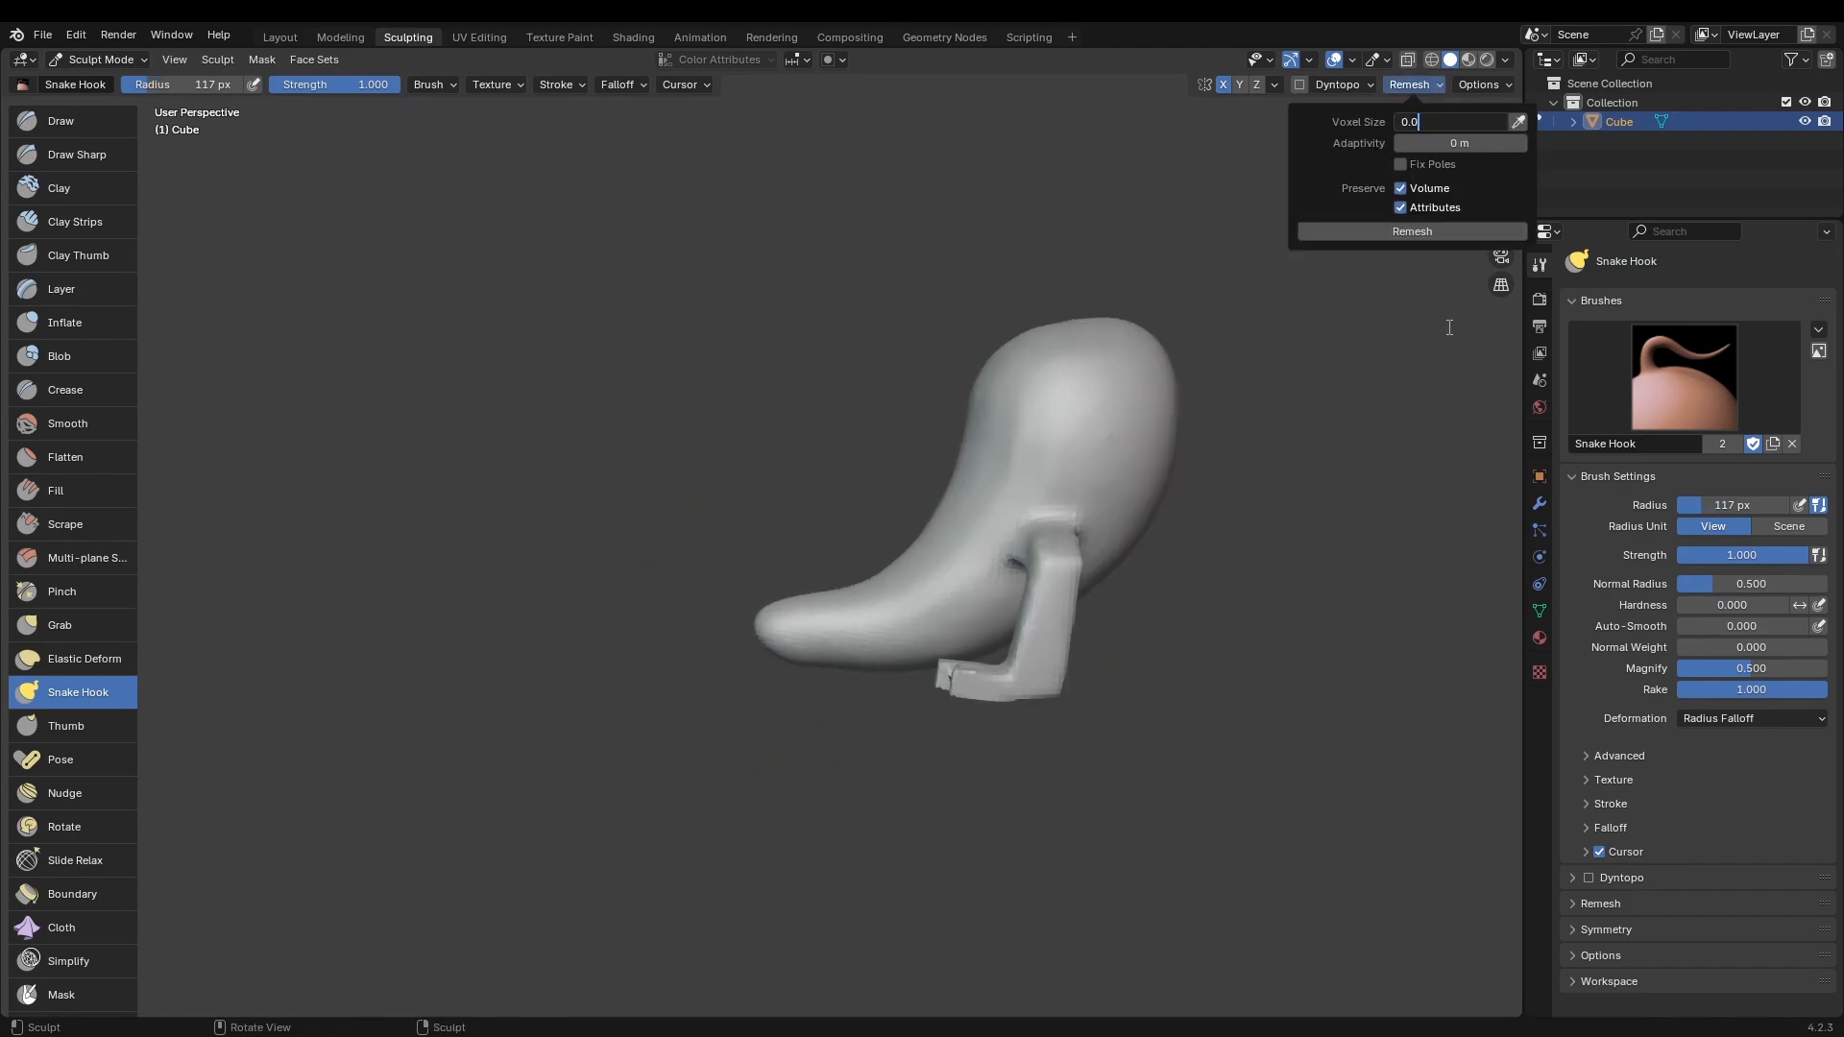
left_click(1356, 229)
scroll(897, 565, "up", 1)
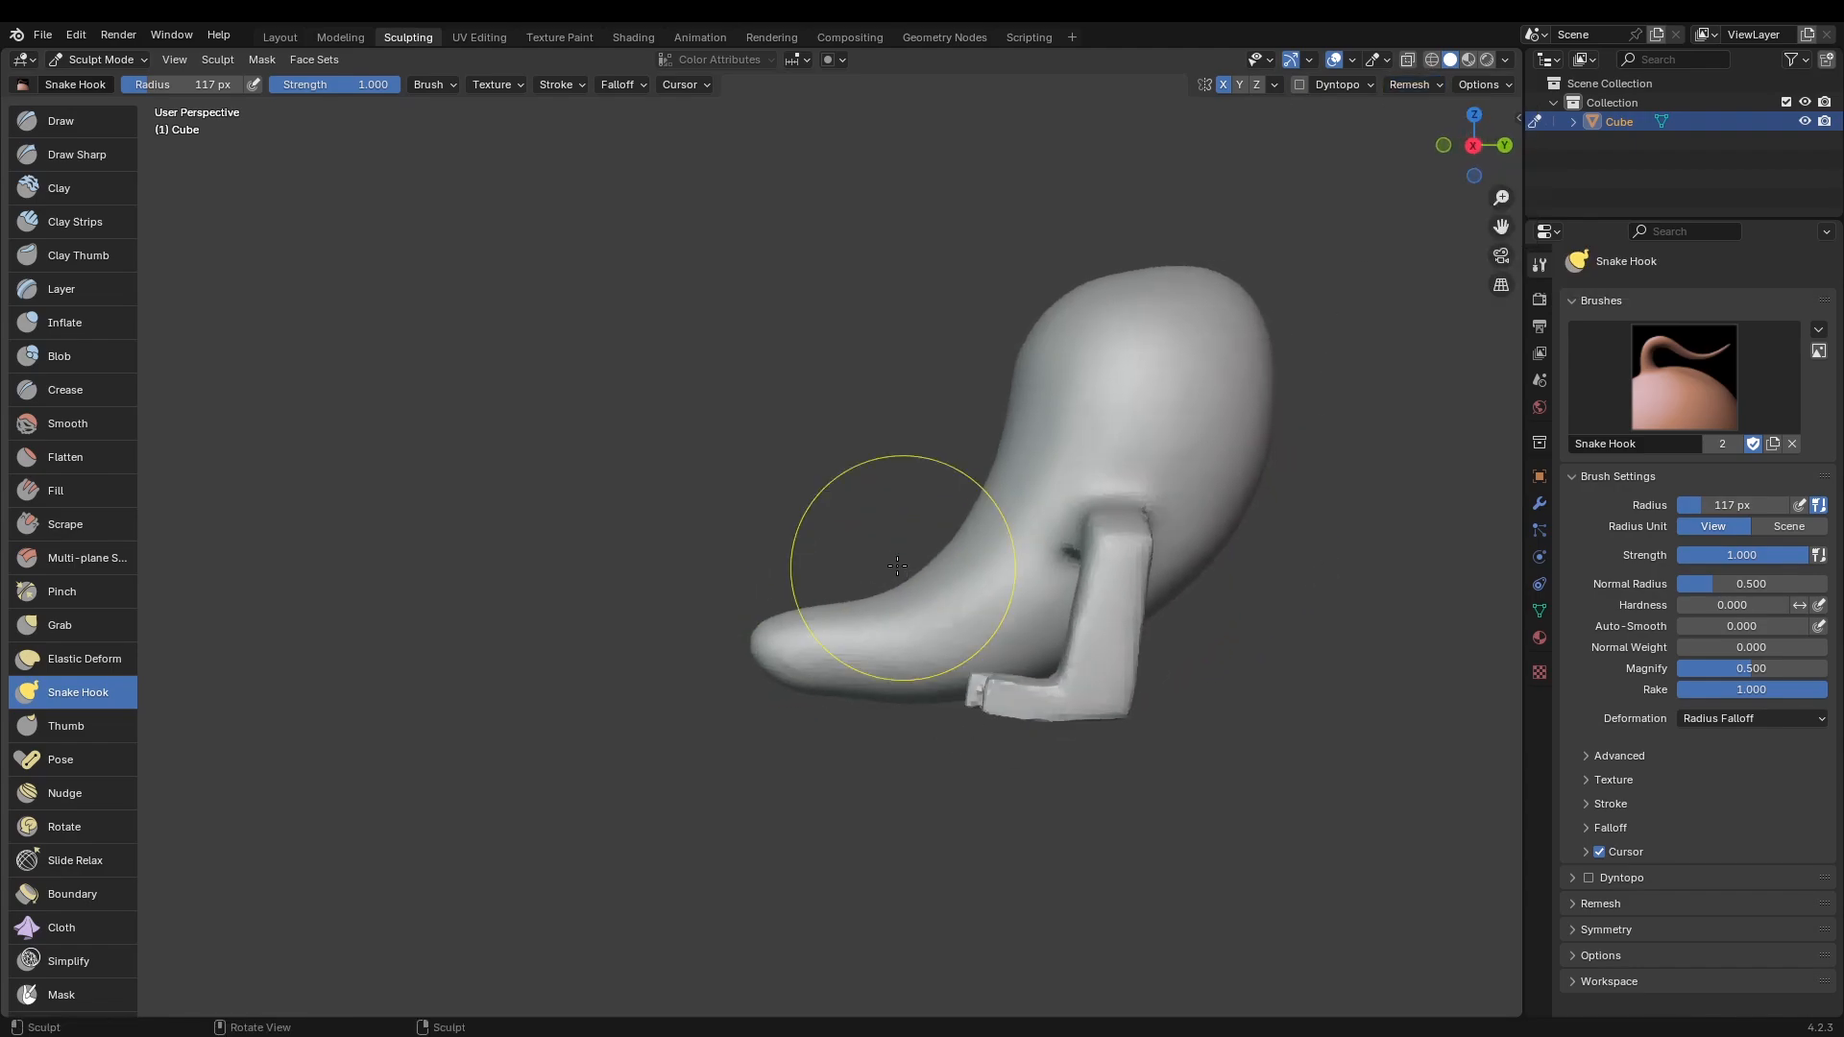
Step: In the right side view, extend the tail with Snake Hook and bend it into an arch with Grab
mouse_move(897, 564)
middle_mouse_down()
mouse_move(867, 459)
mouse_move(805, 635)
middle_mouse_up()
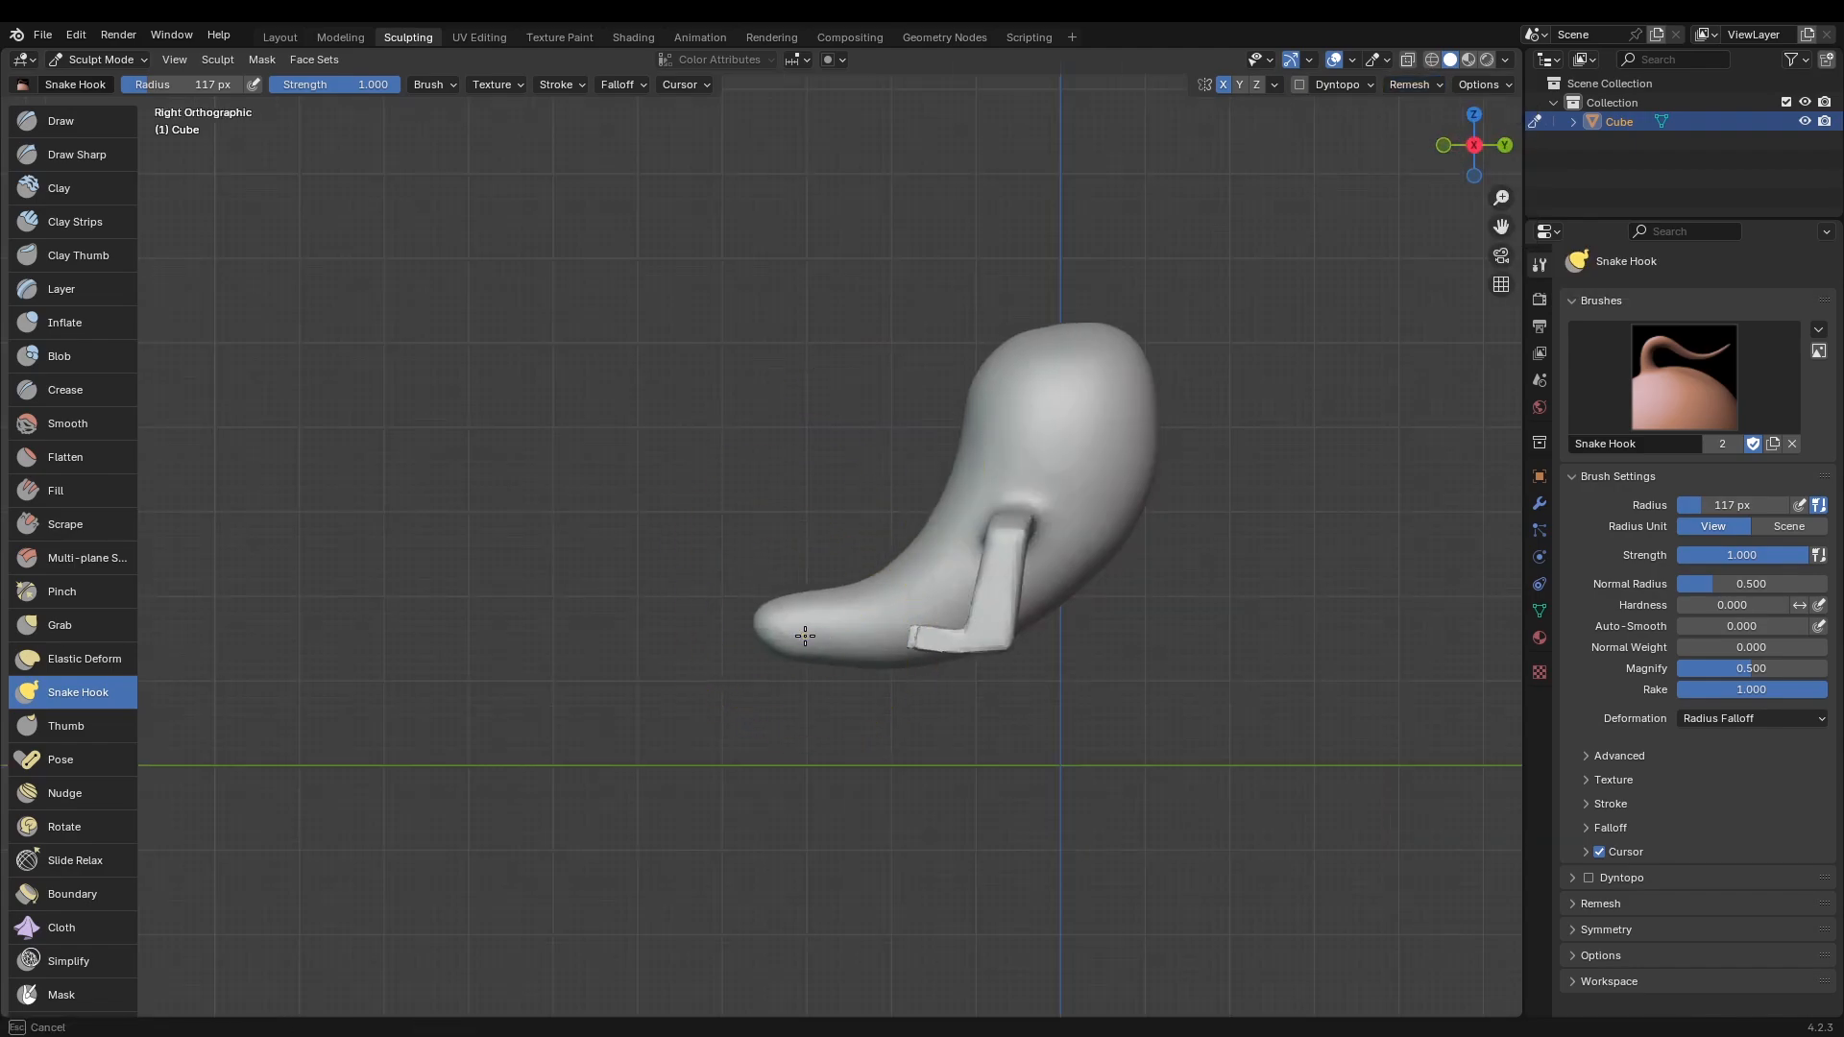
left_click_drag(805, 636, 605, 609)
scroll(679, 576, "up", 1)
key("g")
mouse_move(779, 629)
left_mouse_down()
mouse_move(618, 642)
mouse_move(776, 636)
left_mouse_up()
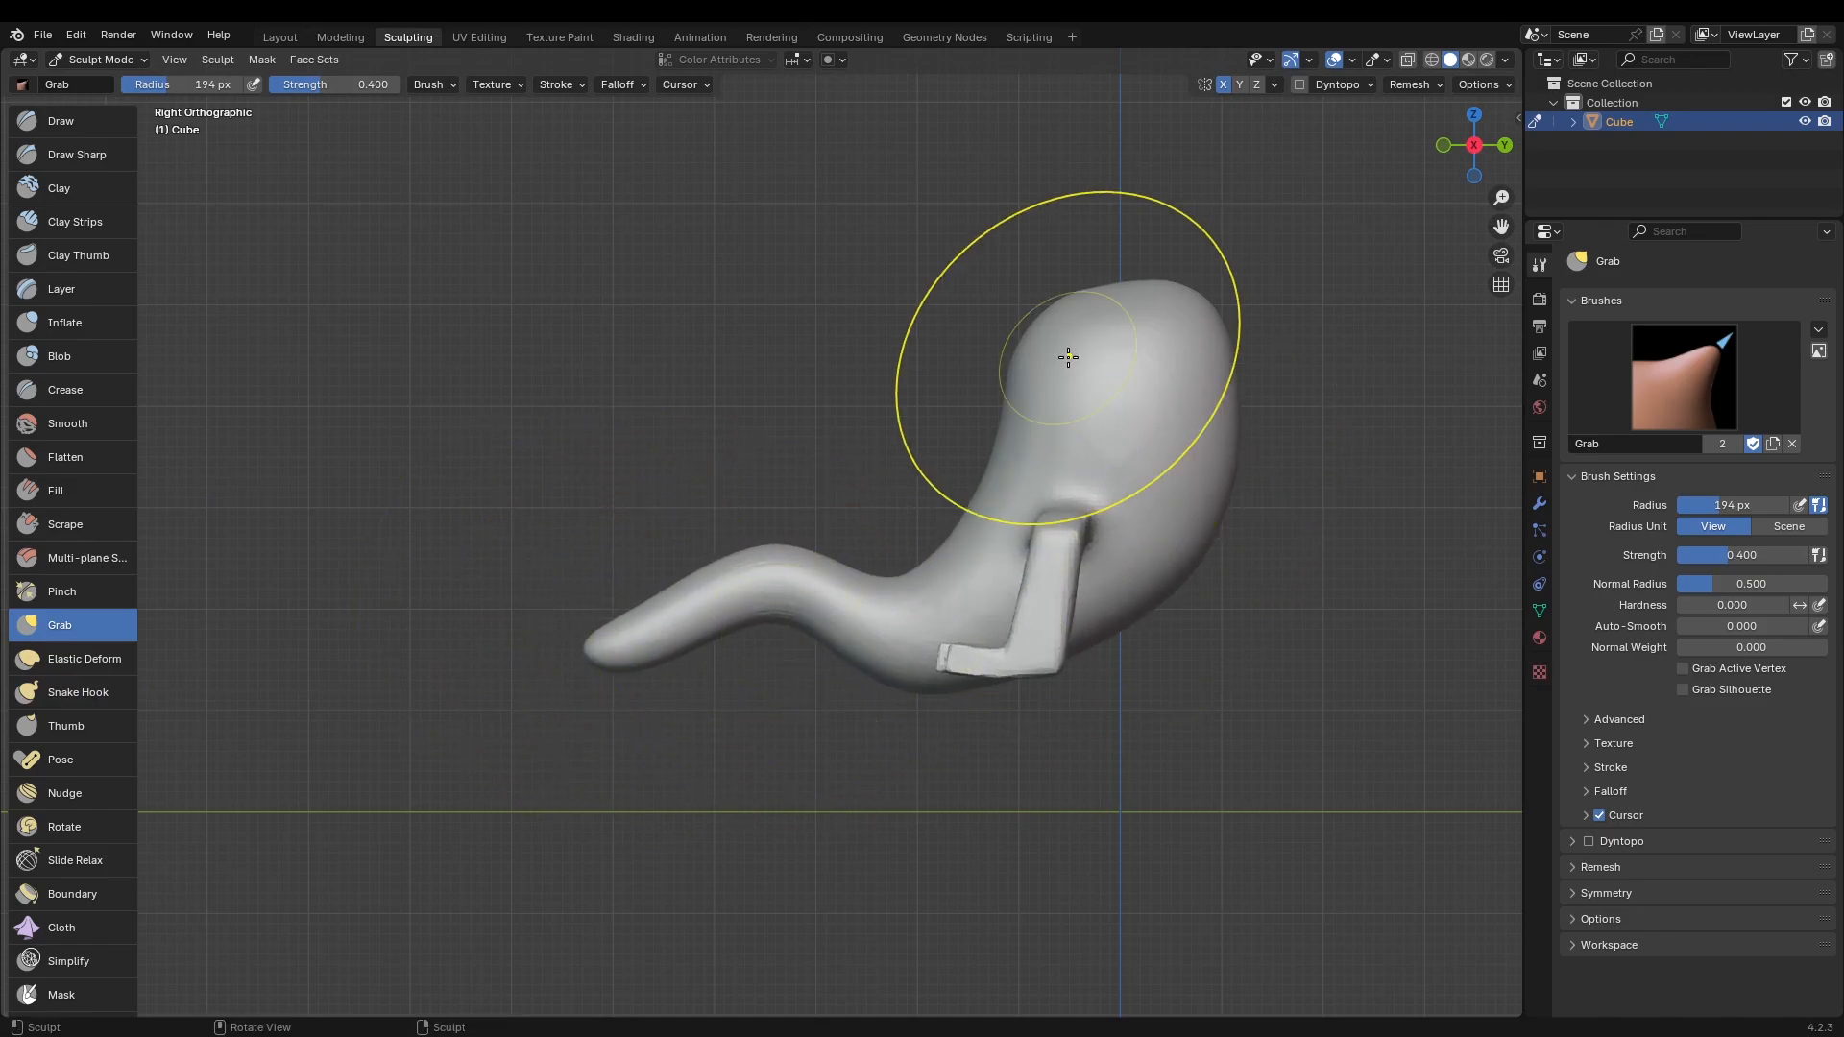
Step: Refine the tail's arch and the head's contour with the Grab brush at a radius of 194 px
scroll(1068, 357, "up", 2)
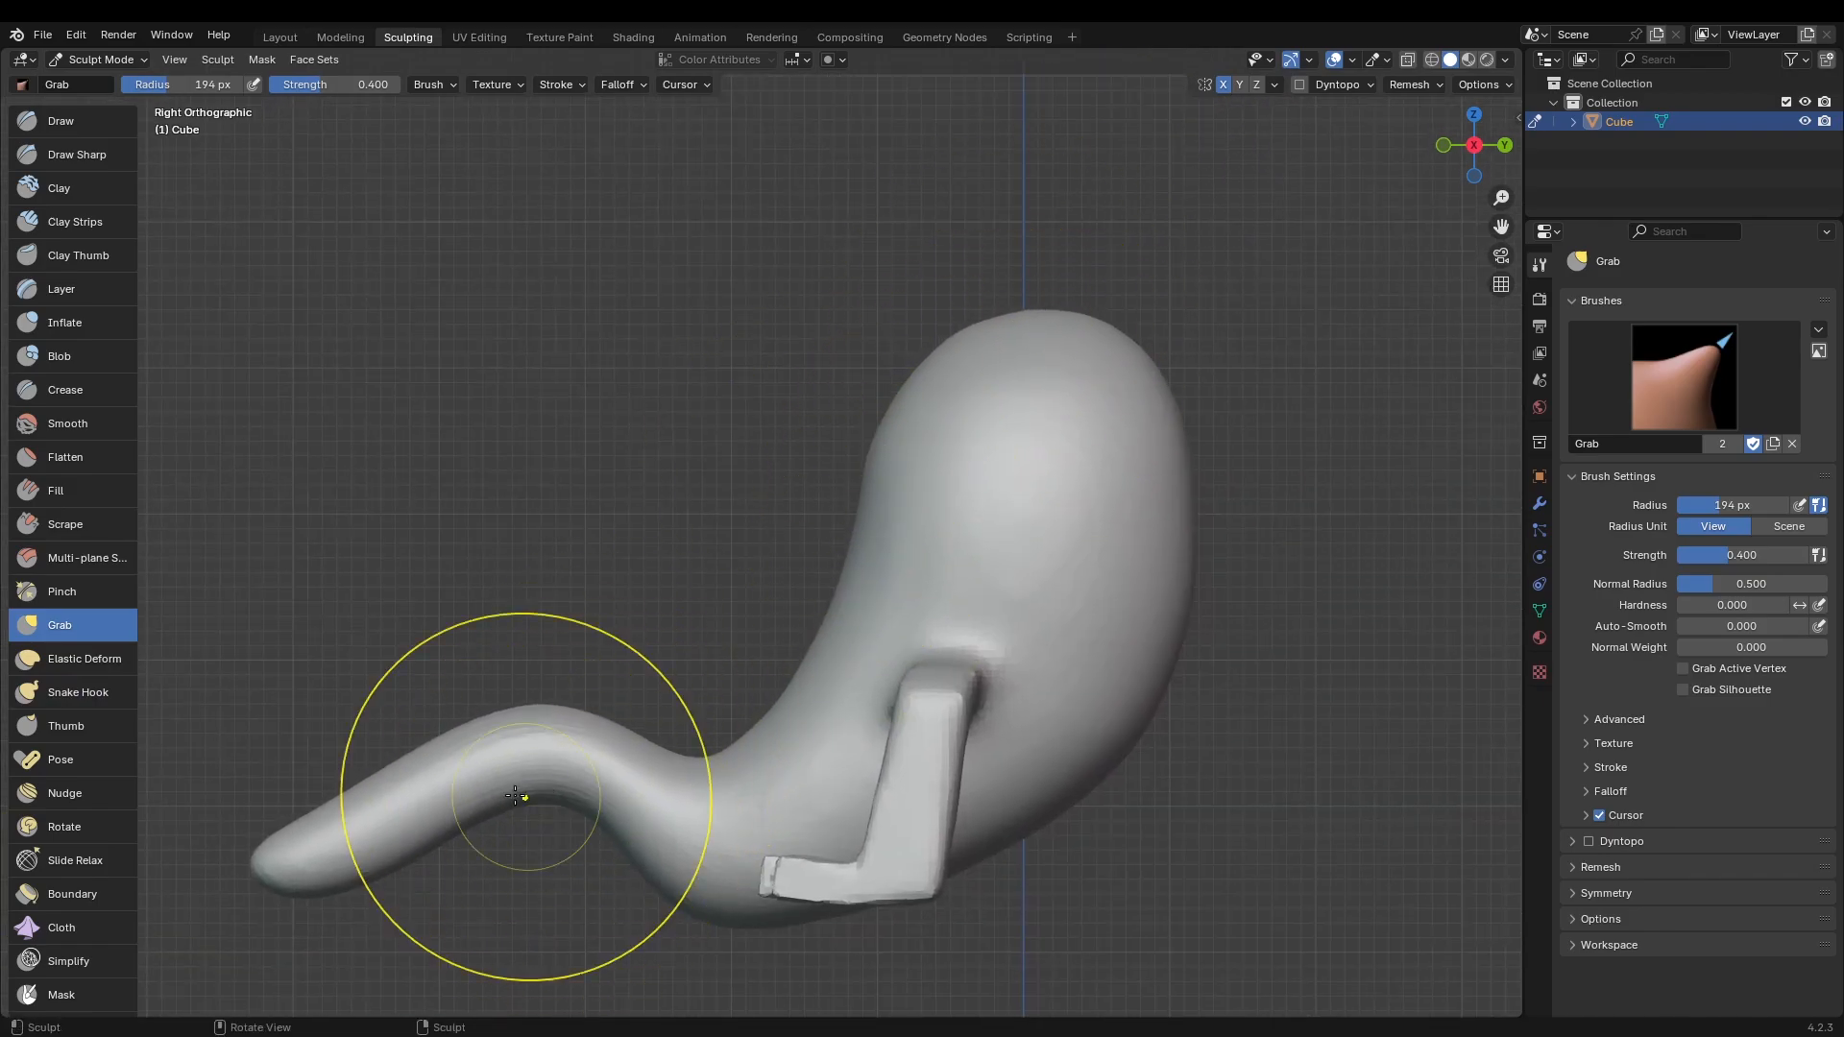
left_click_drag(515, 795, 463, 751)
scroll(457, 741, "down", 1)
middle_click_drag(457, 741, 473, 713, "shift")
left_click_drag(1122, 480, 1160, 442)
middle_click_drag(869, 843, 847, 702, "shift")
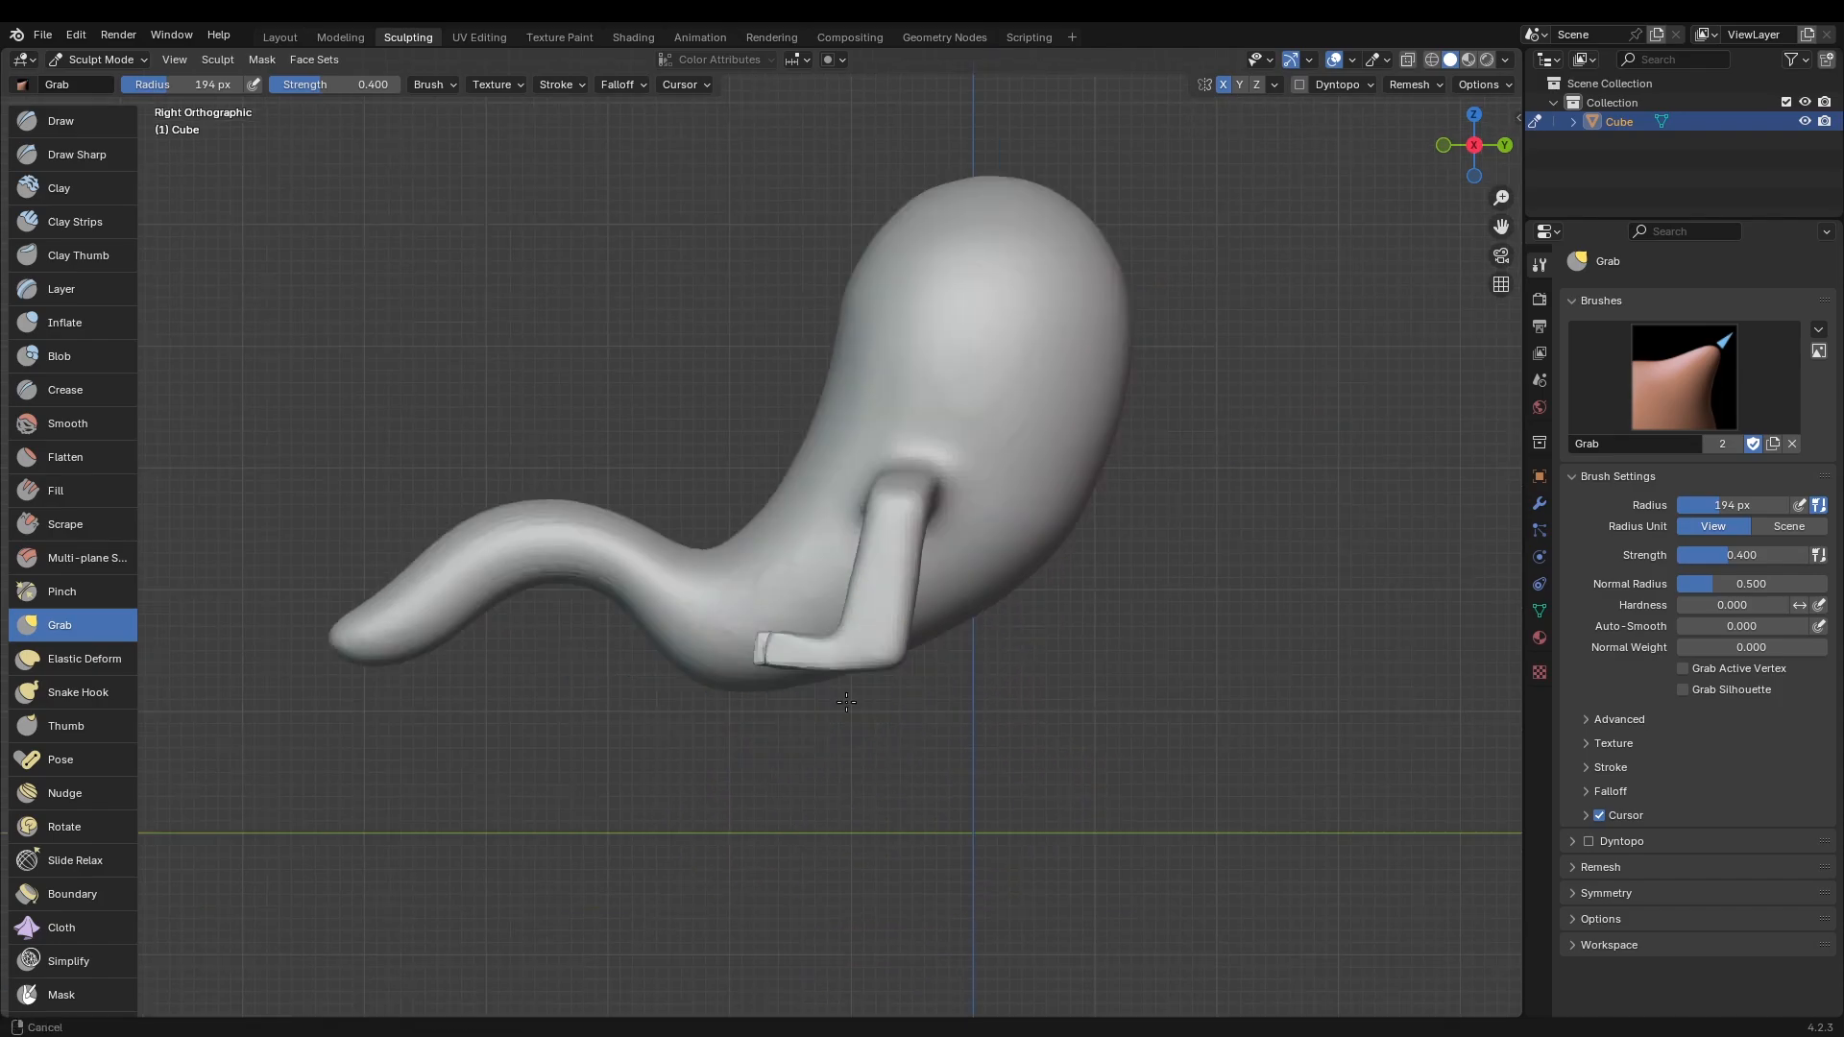
Step: Pull the tail tip into a thin, upturned point using Snake Hook at a radius of 103 px and strength 0.813
scroll(846, 702, "up", 3)
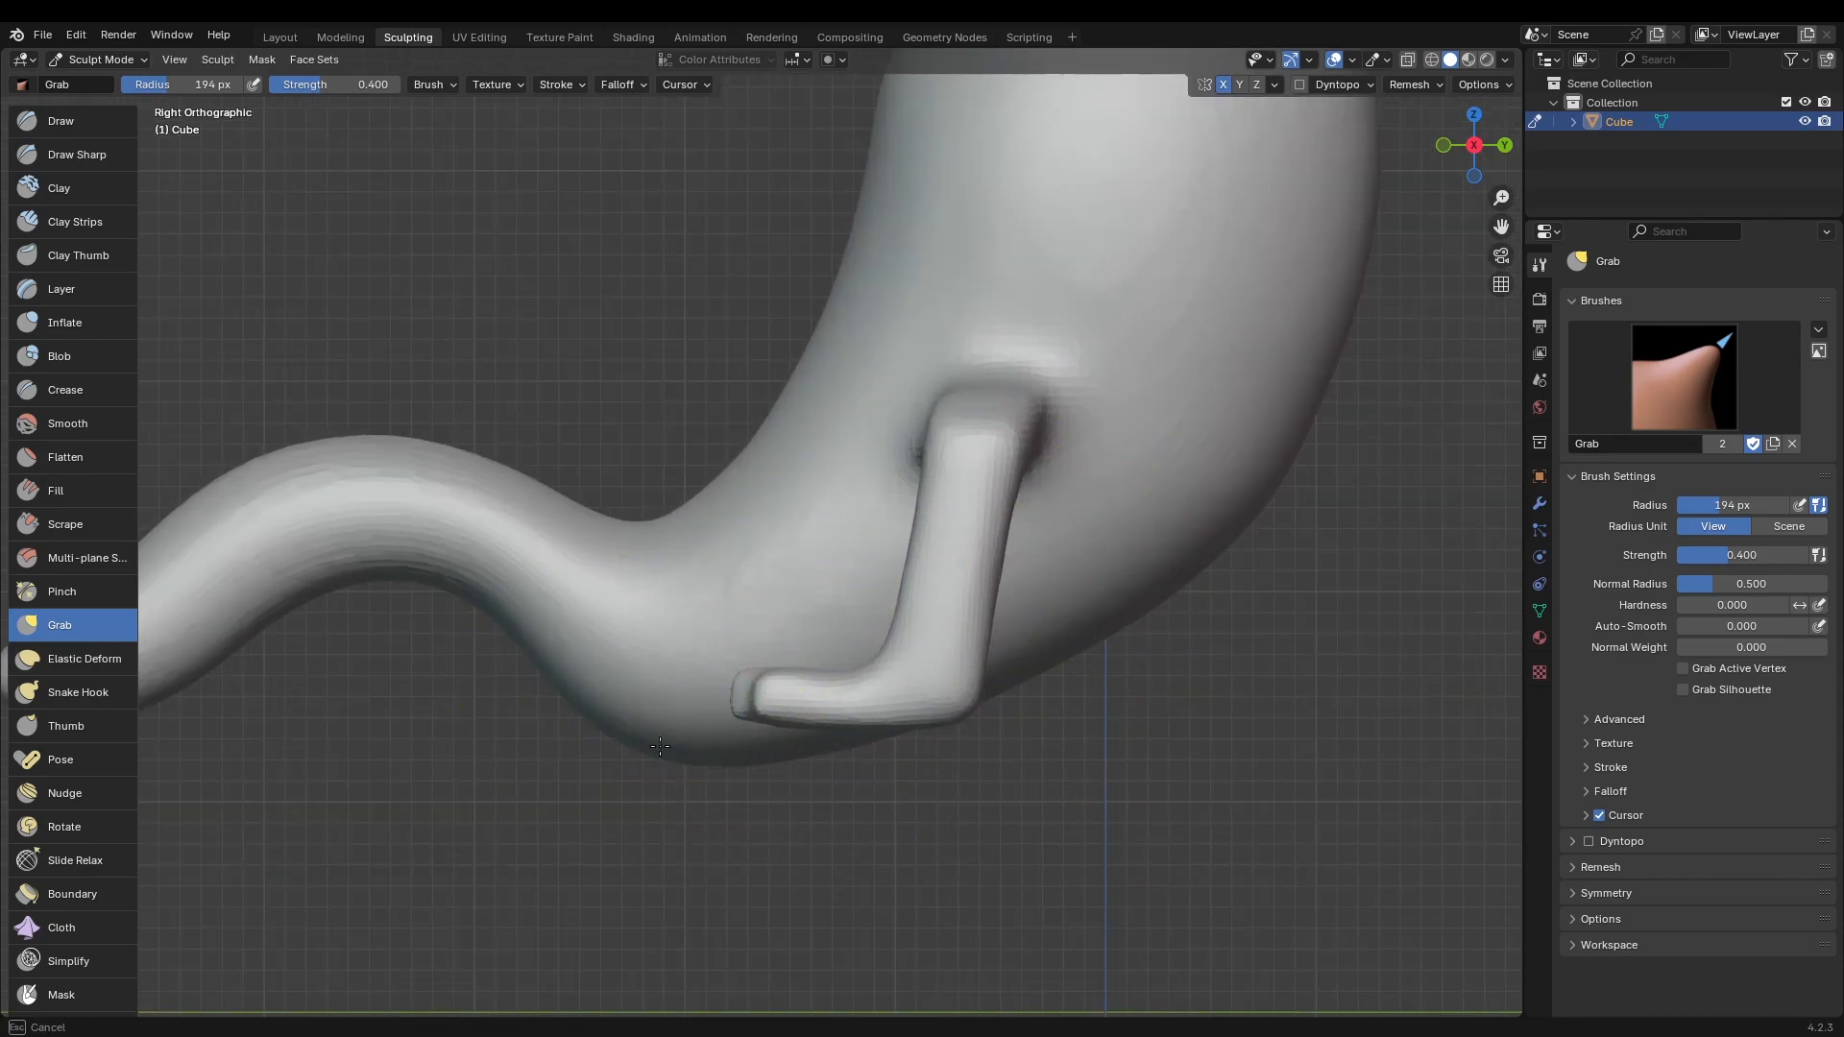
scroll(660, 746, "down", 3)
mouse_move(782, 823)
middle_mouse_down()
mouse_move(663, 814)
mouse_move(741, 665)
middle_mouse_up()
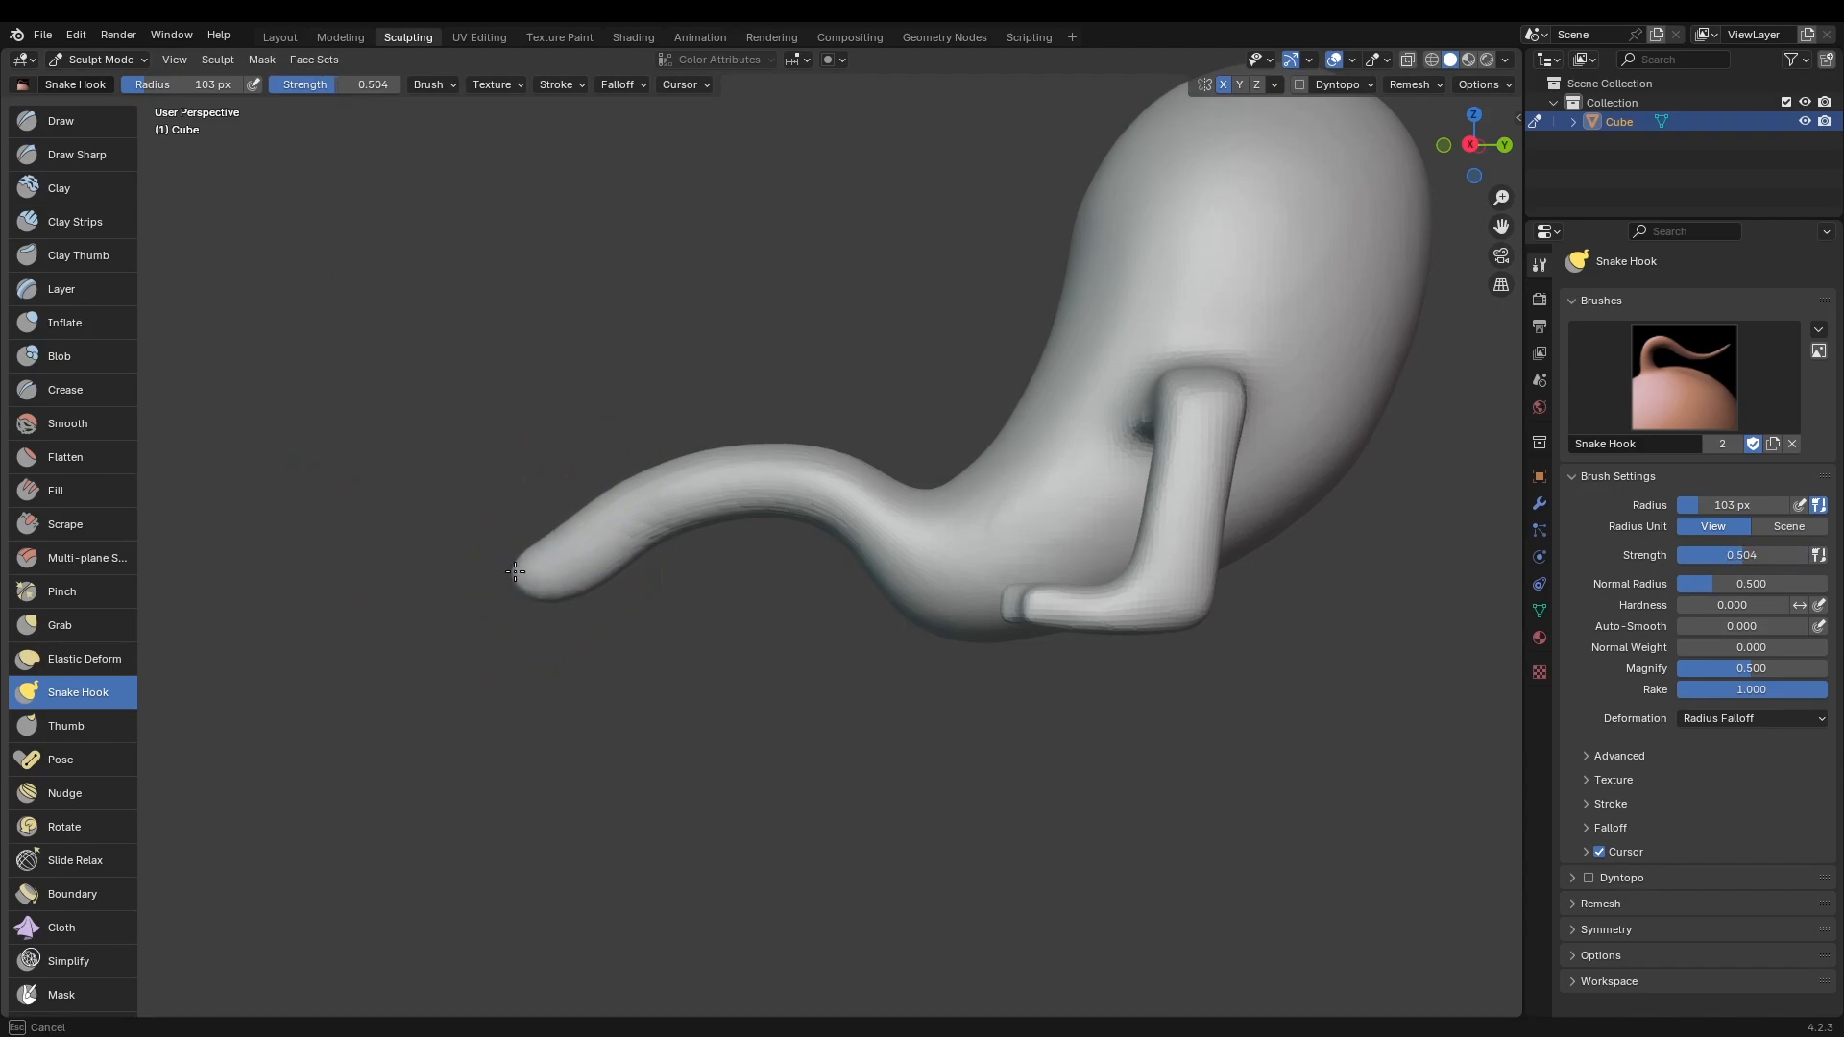
left_click_drag(515, 572, 351, 486)
scroll(555, 555, "down", 5)
scroll(605, 559, "up", 4)
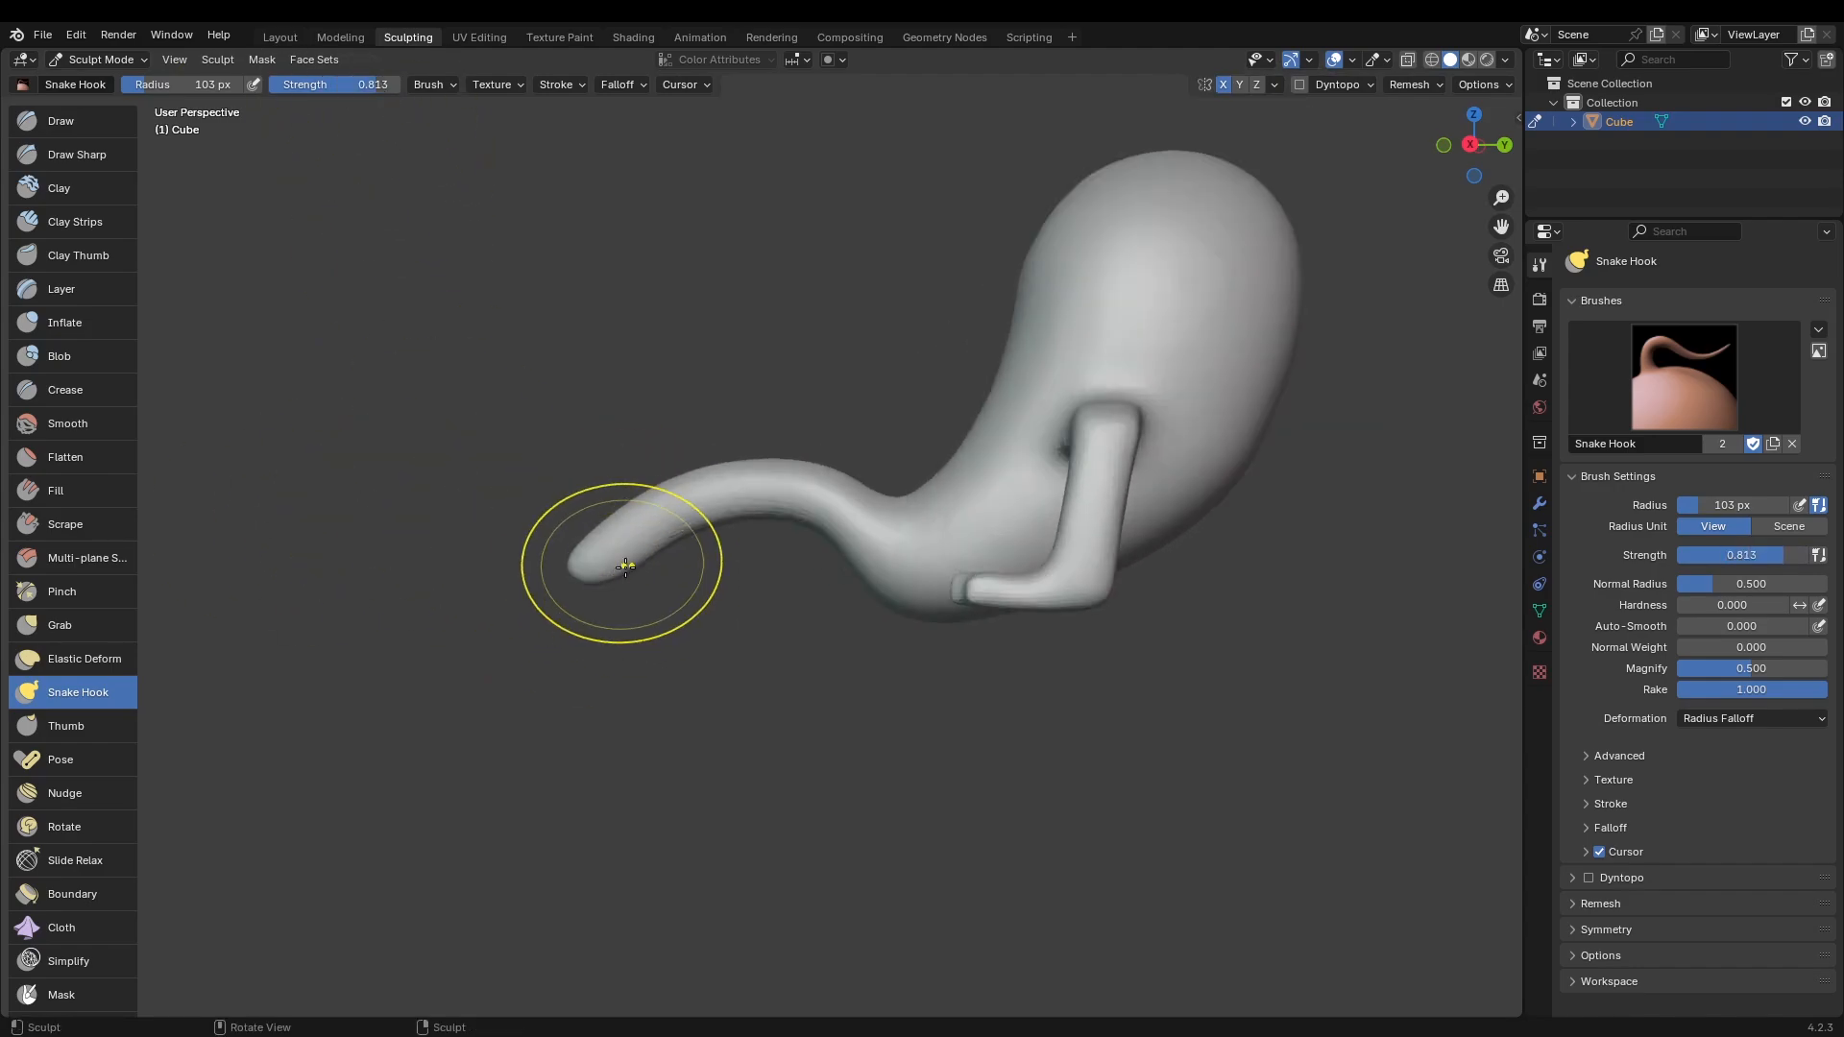
mouse_move(566, 546)
middle_mouse_down()
mouse_move(715, 566)
mouse_move(620, 577)
middle_mouse_up()
scroll(715, 567, "down", 4)
scroll(619, 577, "up", 3)
left_click_drag(588, 574, 413, 488)
Step: Raise the lower contour near the tail's base with the Grab brush
mouse_move(730, 595)
middle_mouse_down()
mouse_move(744, 648)
mouse_move(716, 540)
middle_mouse_up()
key("g")
left_click_drag(903, 584, 882, 550)
middle_click_drag(600, 580, 706, 649)
scroll(715, 625, "down", 4)
middle_click_drag(922, 596, 768, 565)
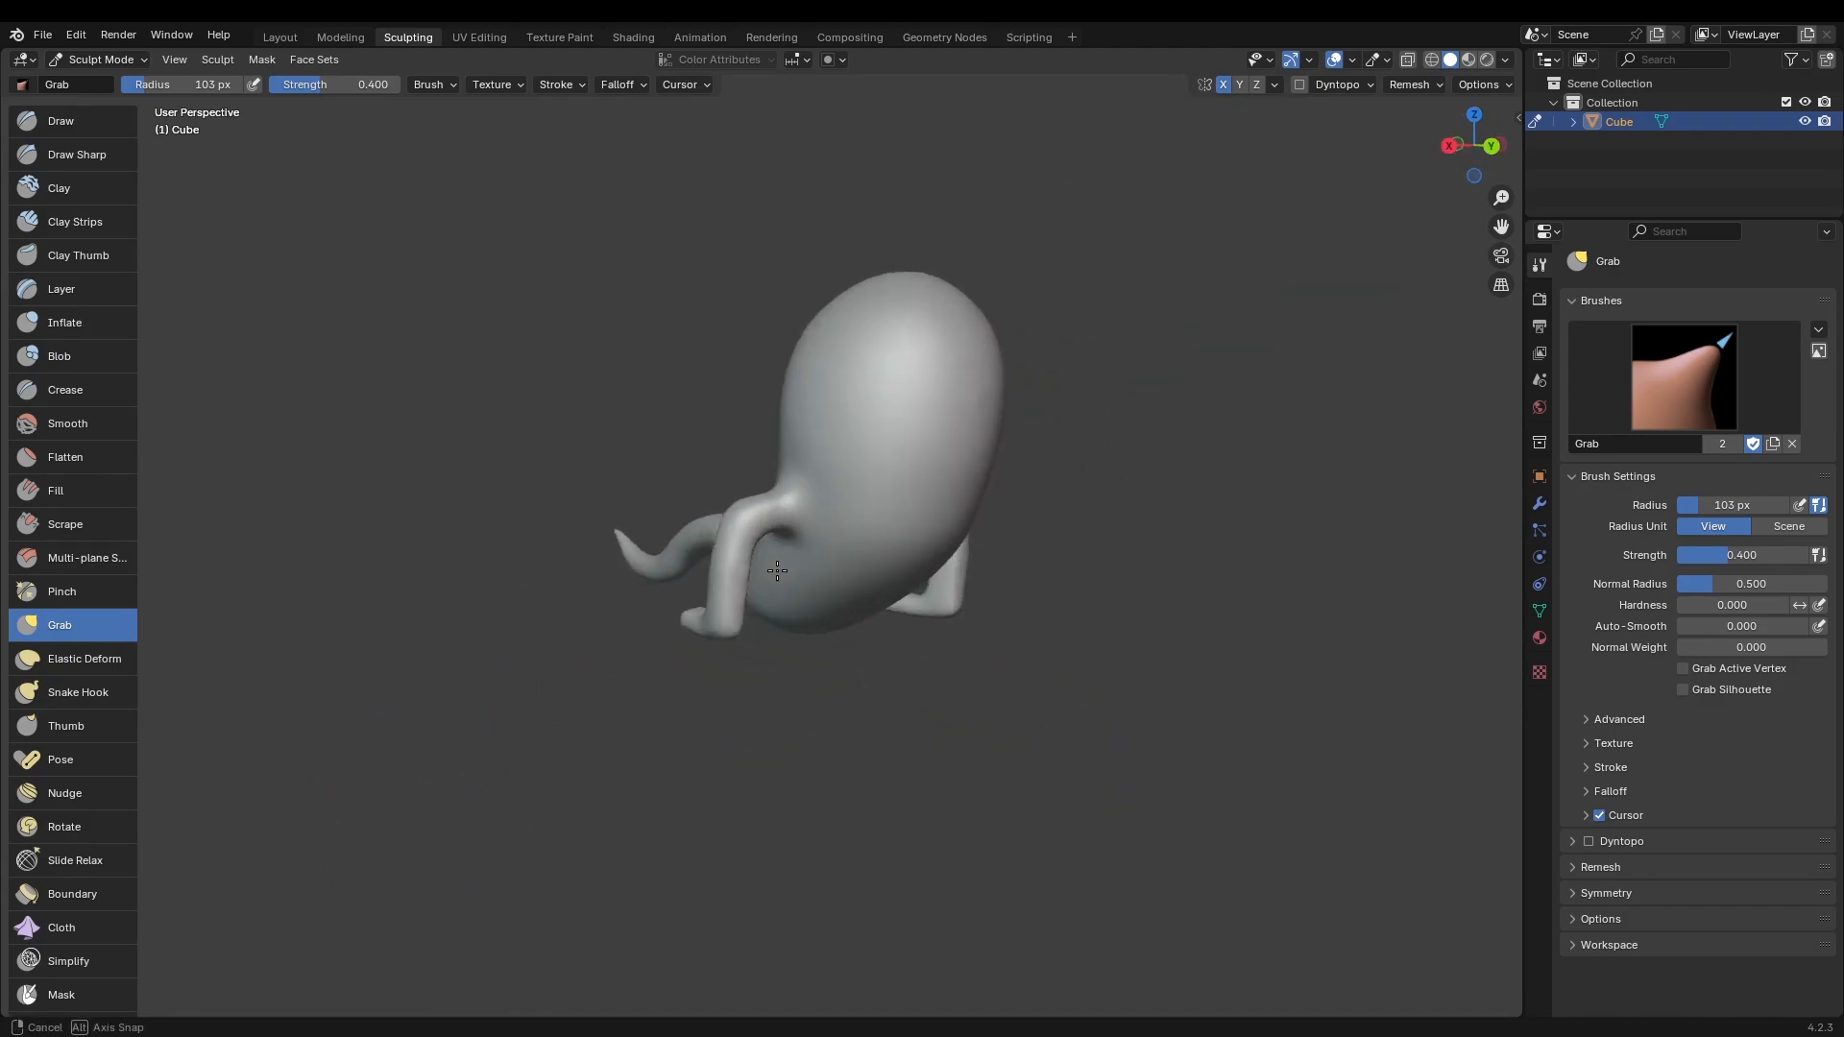
Step: Set the Grab radius to 168 px and reshape the bent limbs and feet as seen from the back
middle_click_drag(891, 375, 802, 384)
scroll(802, 384, "up", 2)
scroll(519, 554, "up", 2)
key("f")
left_click(532, 750)
left_click_drag(449, 624, 471, 620)
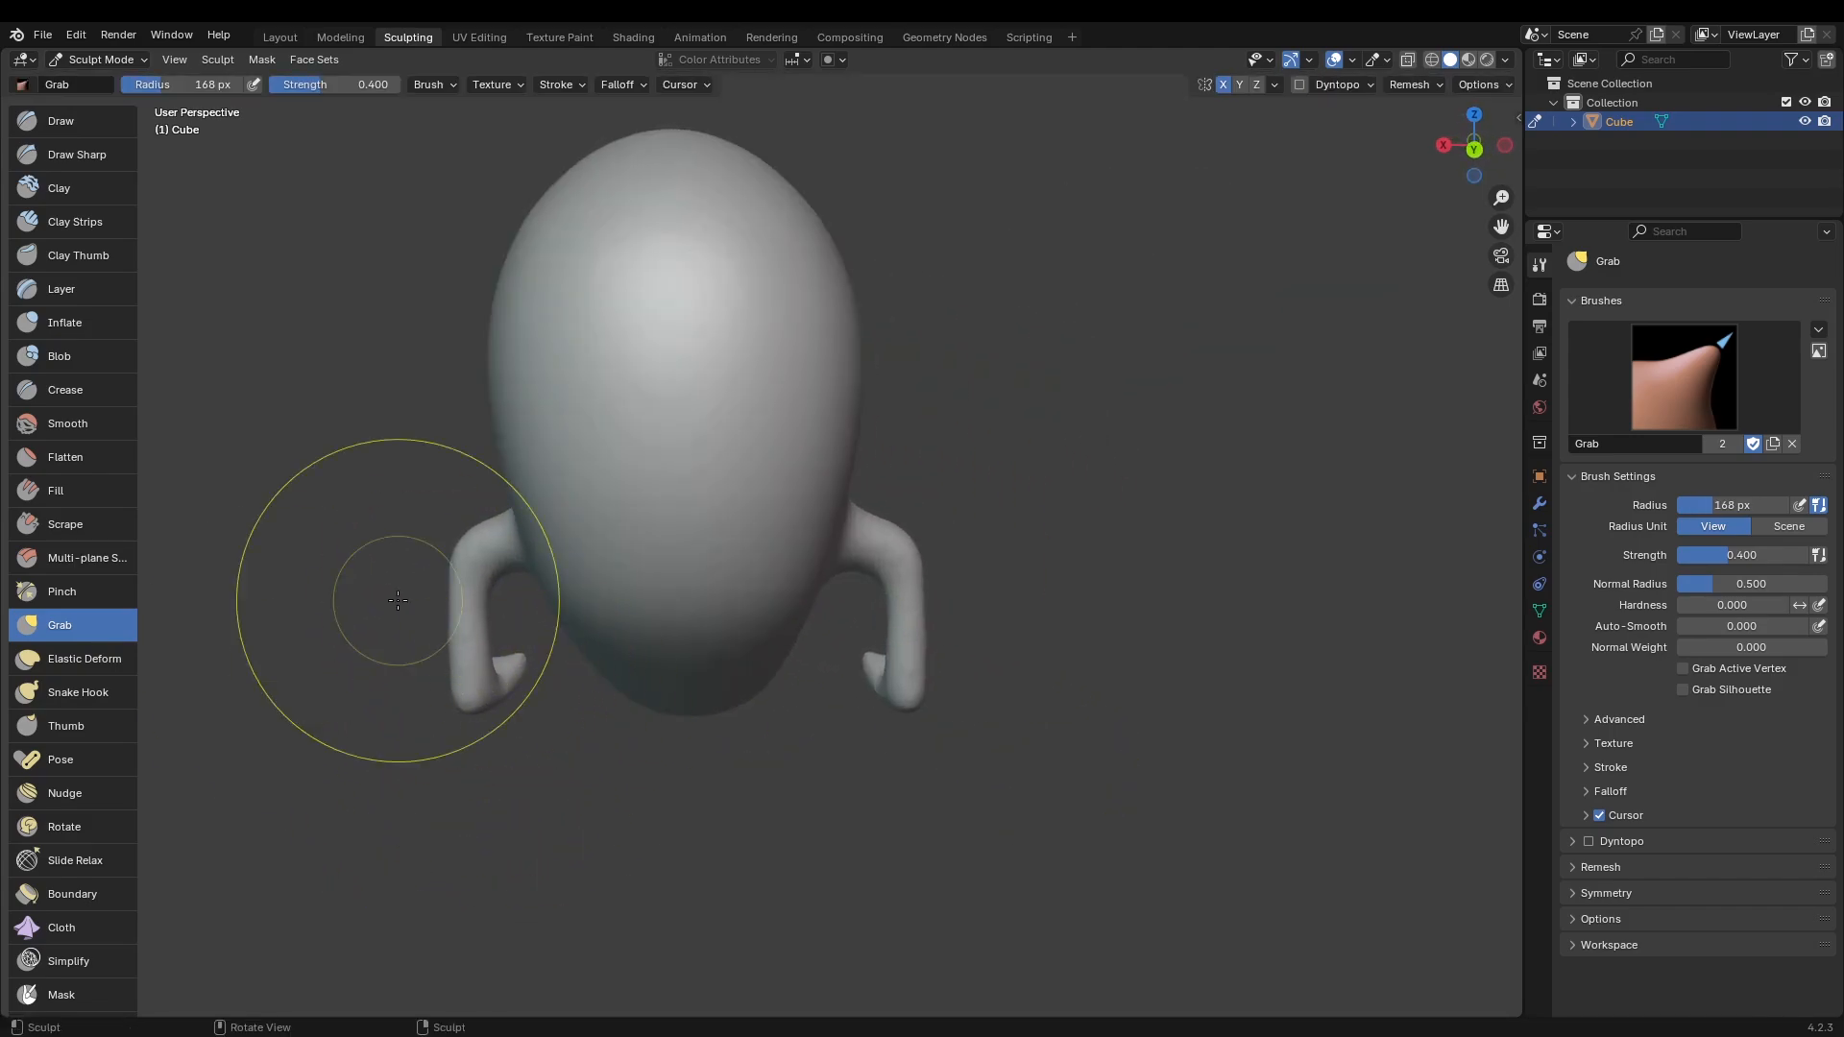
middle_click_drag(397, 603, 428, 603, "shift")
left_click_drag(504, 682, 520, 661)
left_click_drag(887, 585, 893, 556)
Step: Pull the foot's front toes and a small rear toe outward with Snake Hook at a radius of 76 px
middle_click_drag(672, 663, 739, 634)
scroll(740, 634, "up", 5)
key("k")
left_click_drag(715, 624, 621, 611)
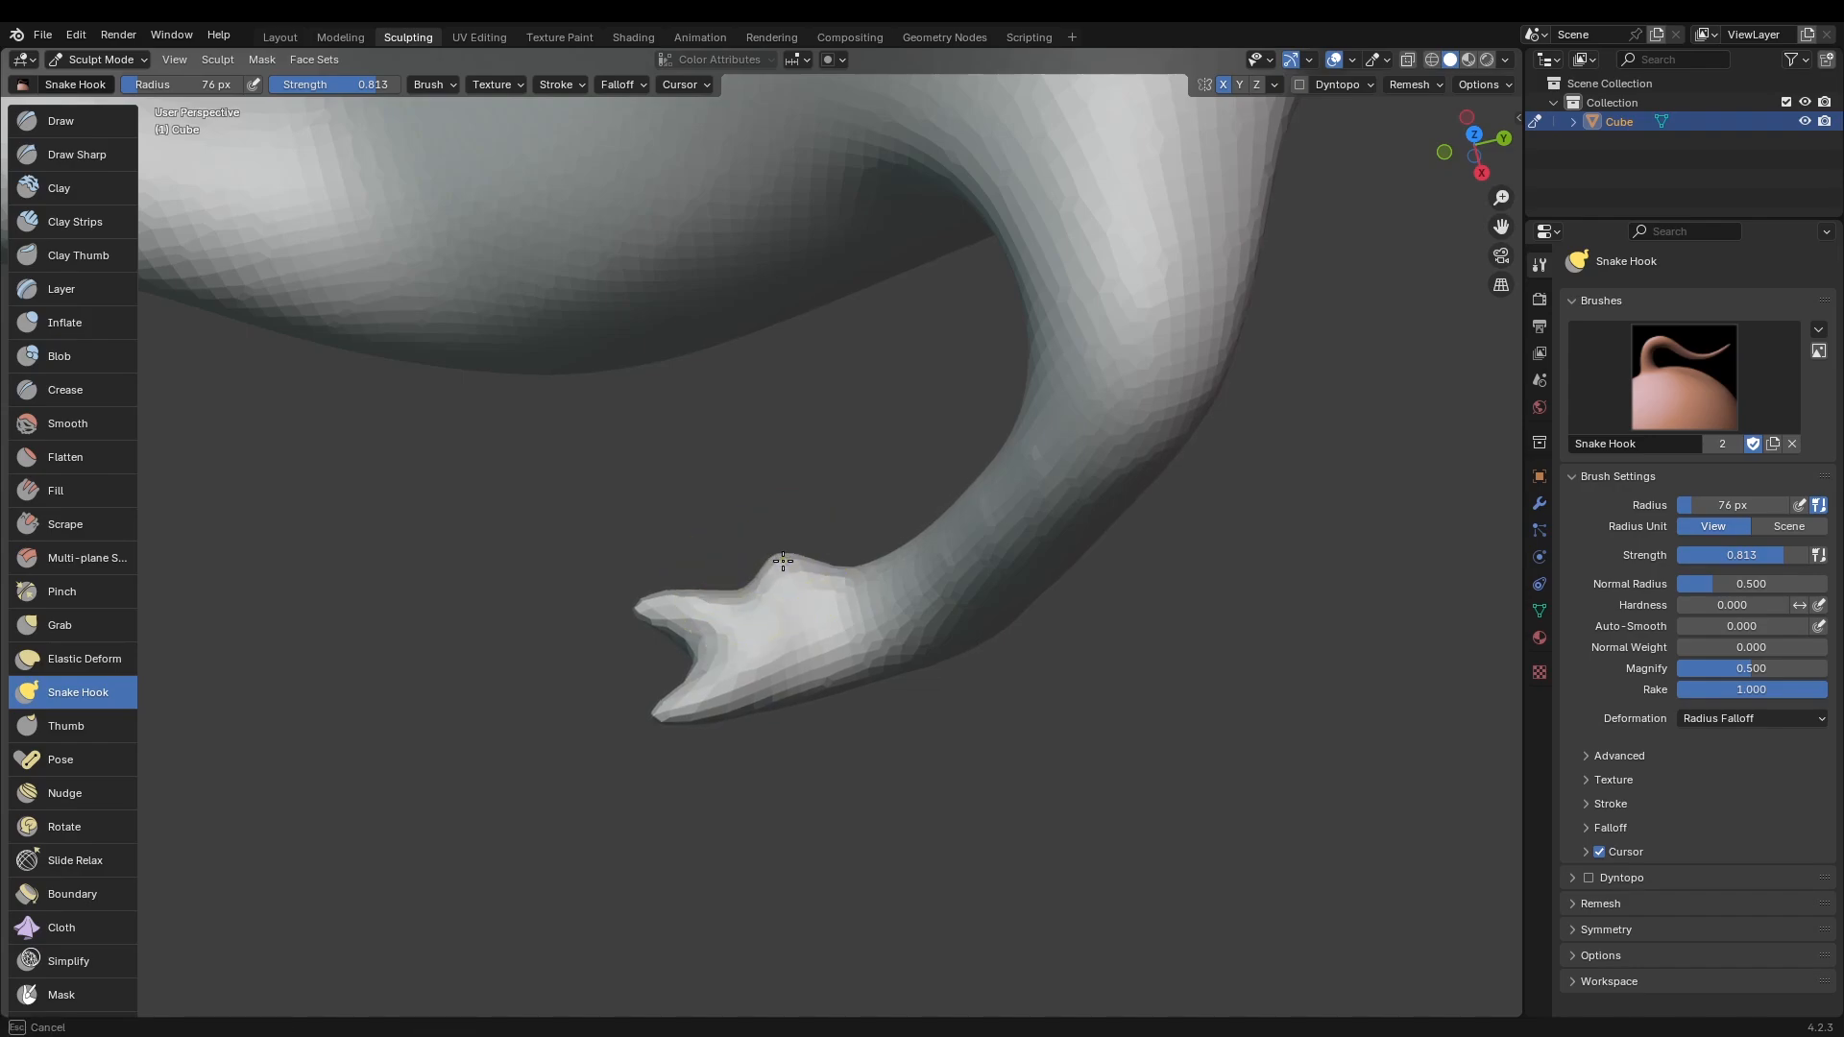
left_click_drag(783, 561, 780, 554)
Step: Reduce the Snake Hook radius to 57 px and lengthen the foot's lower front toe
scroll(688, 609, "down", 4)
middle_click_drag(817, 672, 782, 650)
scroll(816, 651, "up", 5)
key("f")
left_click(922, 677)
left_click_drag(903, 682, 864, 682)
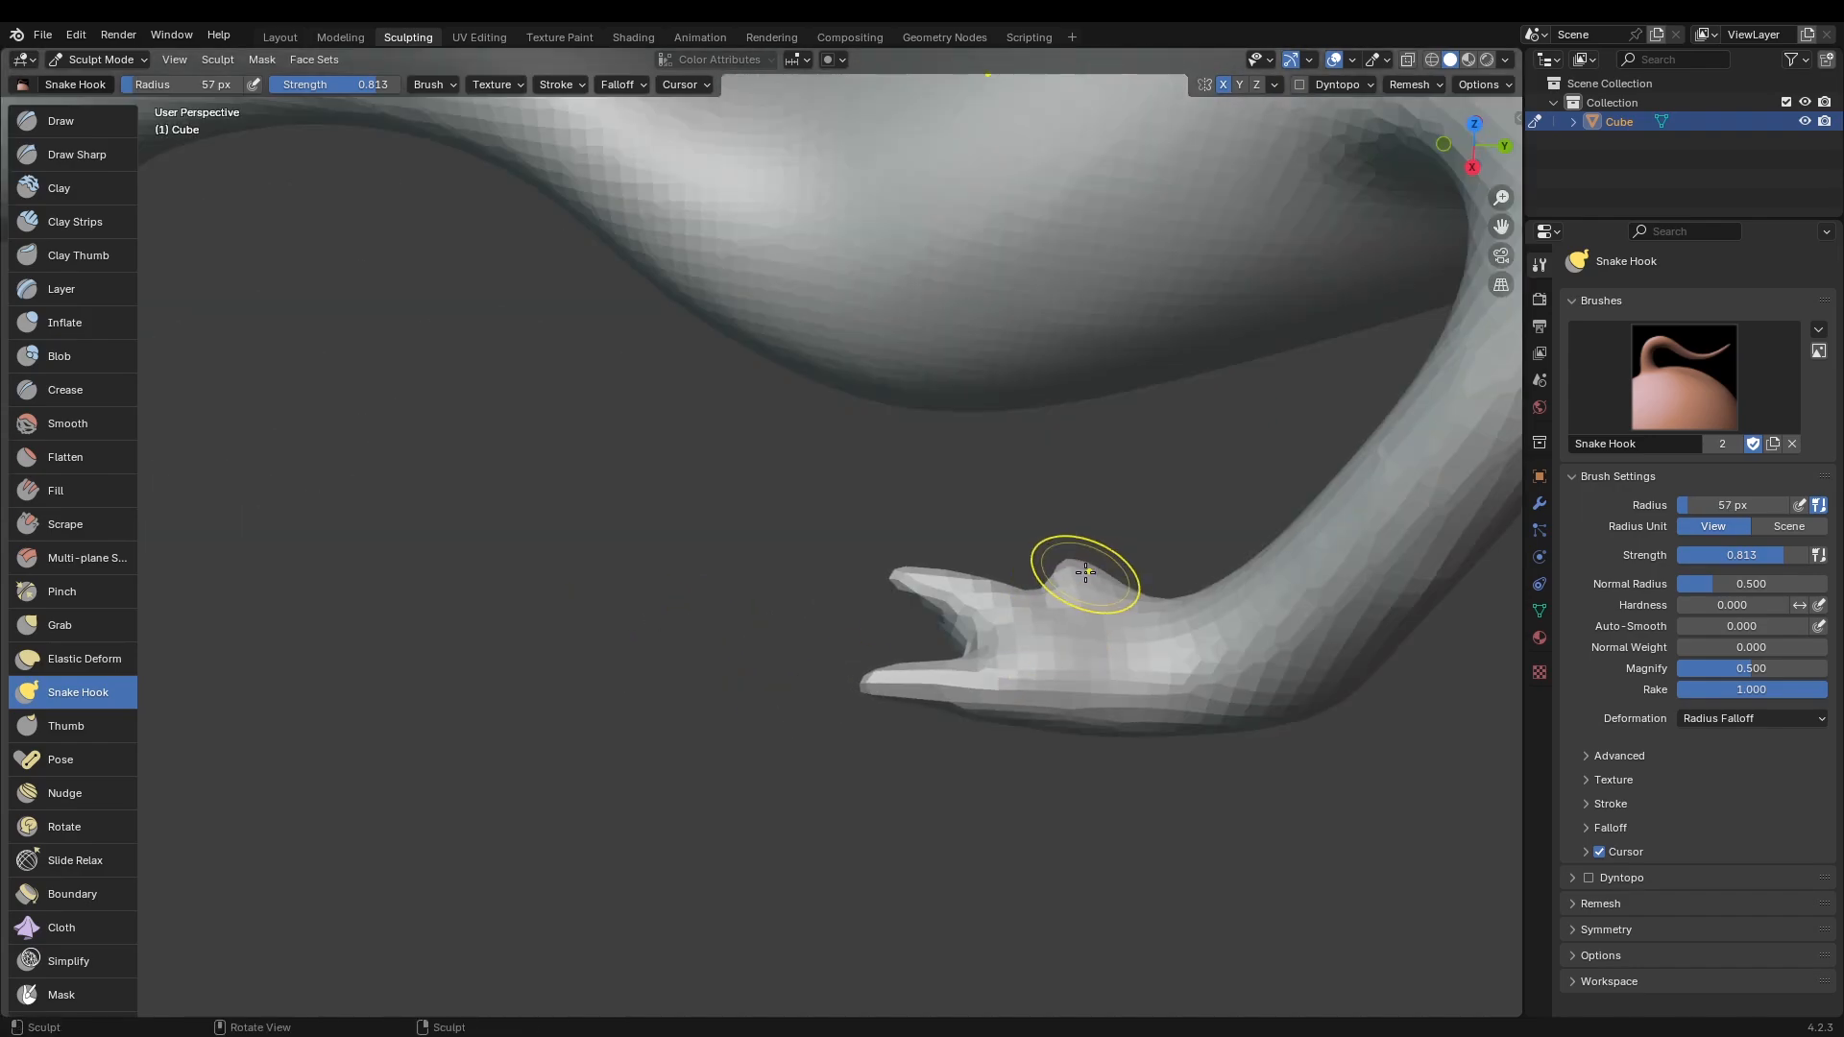
Step: Remesh the model with a voxel size of 0.01 m
left_click(1436, 85)
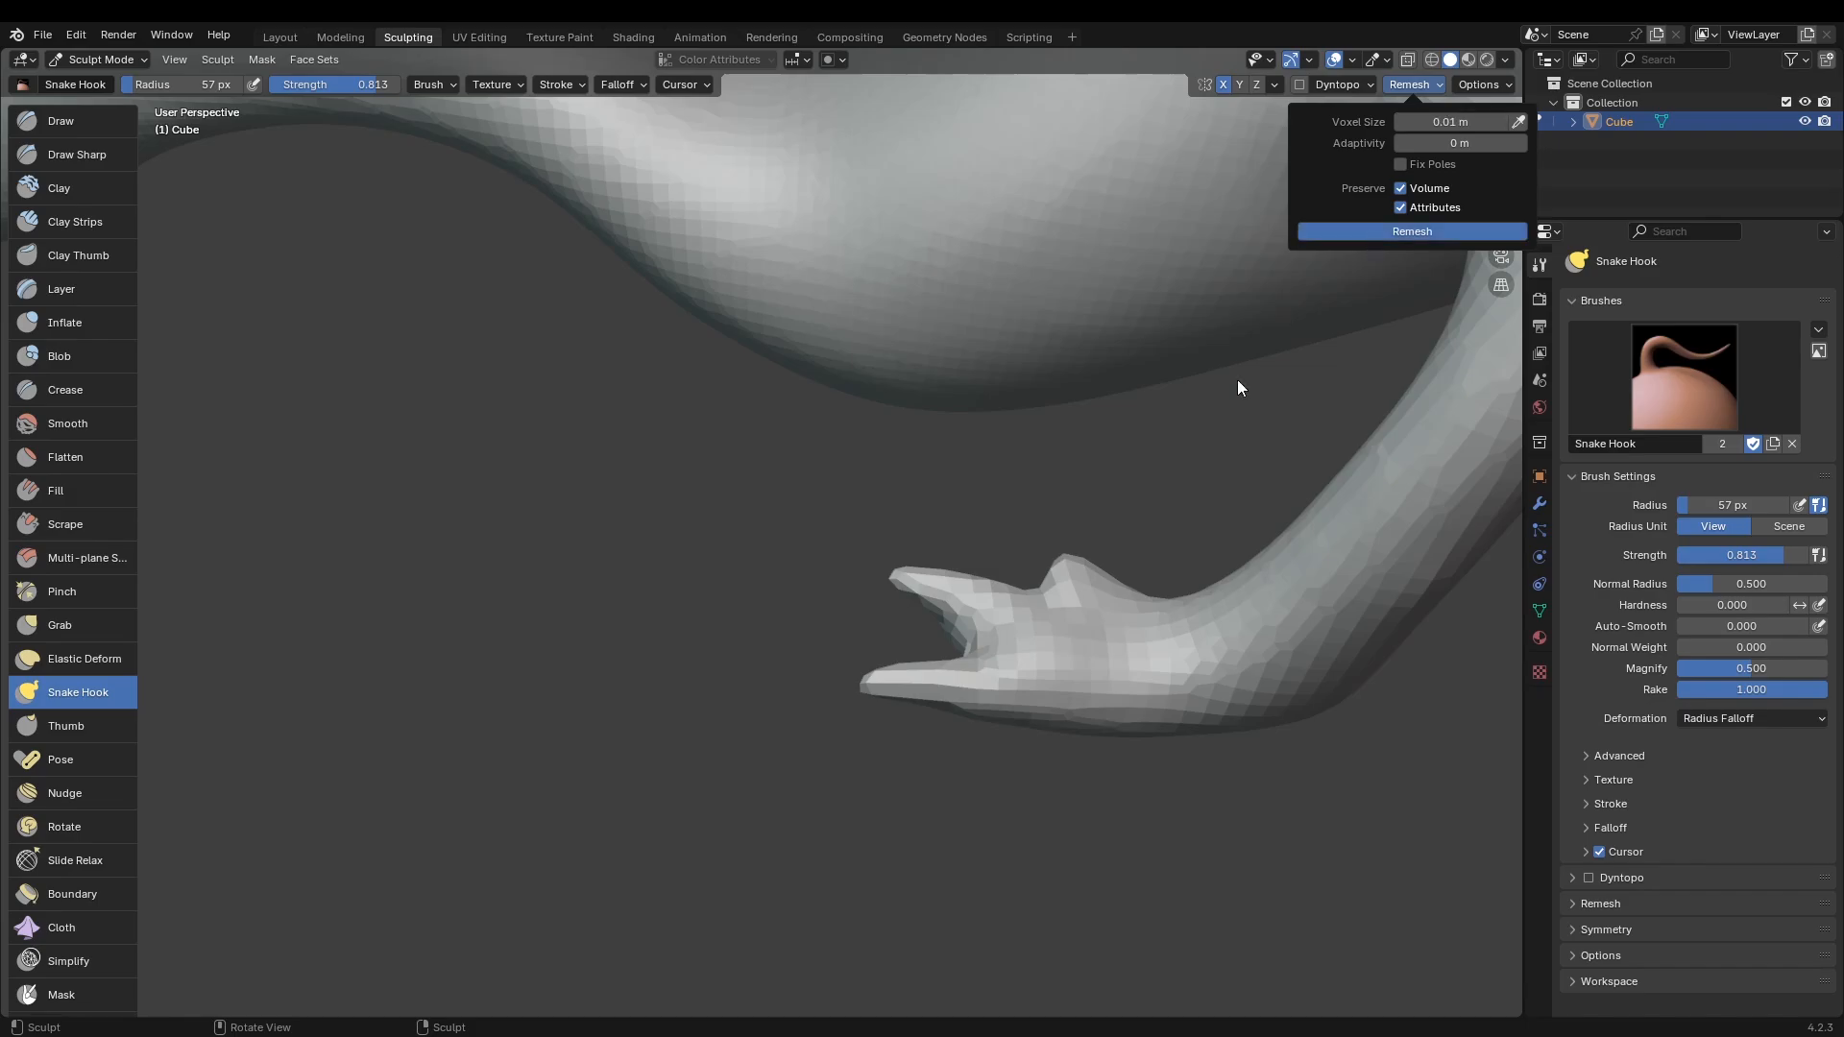
left_click(1383, 232)
left_click(1420, 85)
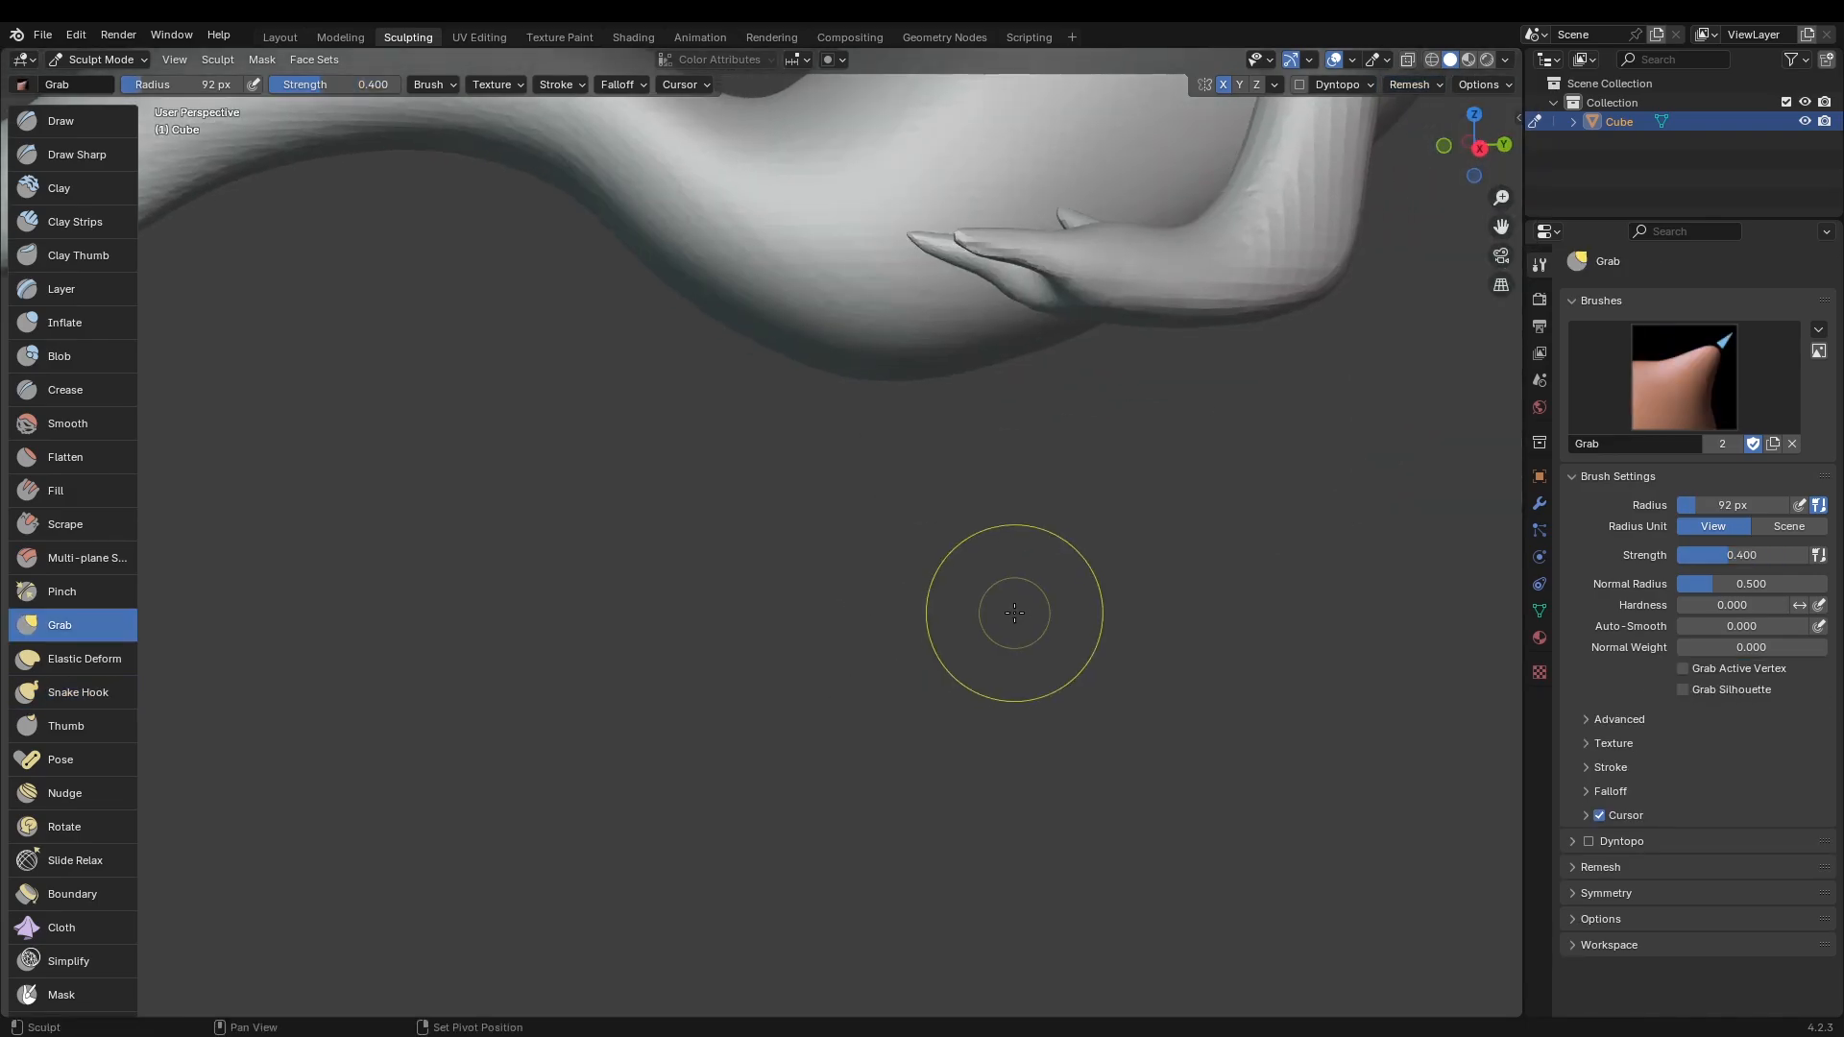
Step: Adjust the shape and spread of the foot's pointed toes with the Grab brush at a radius of 92 px
left_click(1122, 540)
left_click_drag(922, 487, 927, 451)
left_click_drag(1048, 433, 1100, 440)
scroll(883, 495, "up", 1)
left_click_drag(883, 485, 877, 473)
scroll(961, 456, "up", 1)
left_click_drag(1063, 429, 1057, 467)
Step: Set the Grab radius to 106 px and reposition the limb's upper section
key("f")
left_click(945, 394)
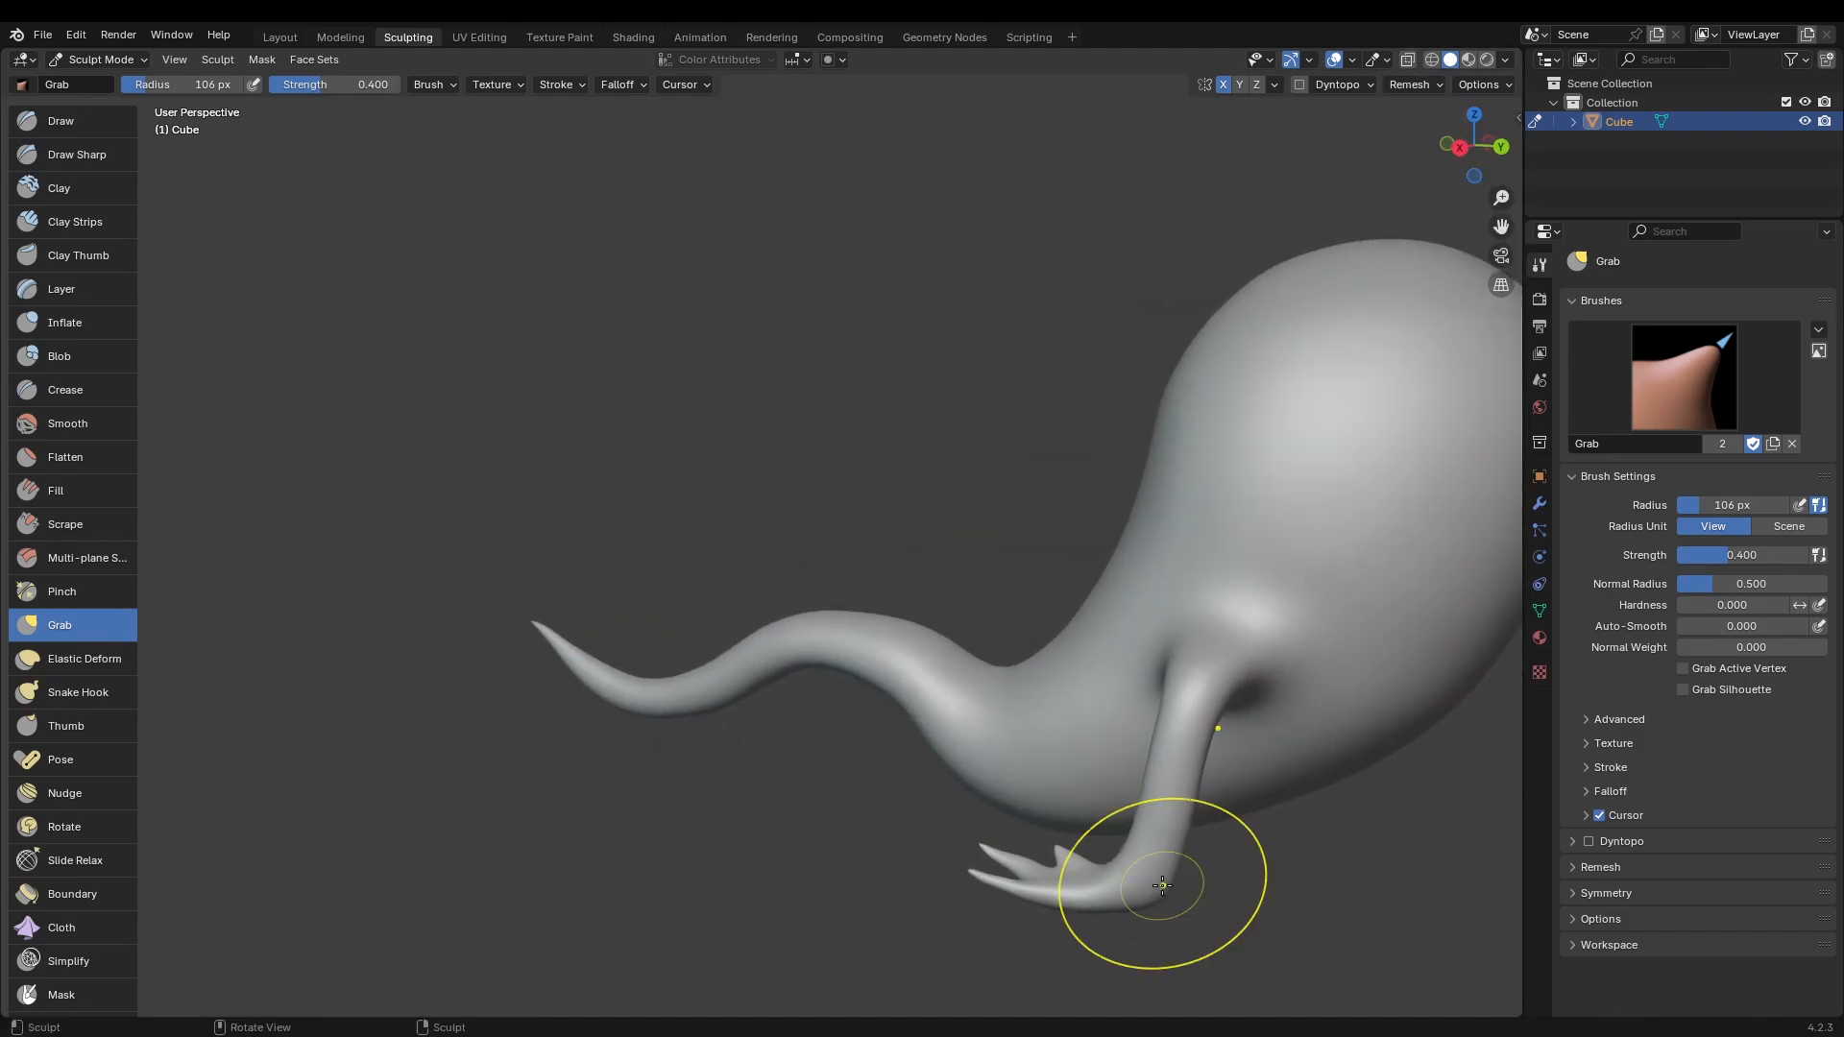
left_click_drag(1179, 712, 1187, 705)
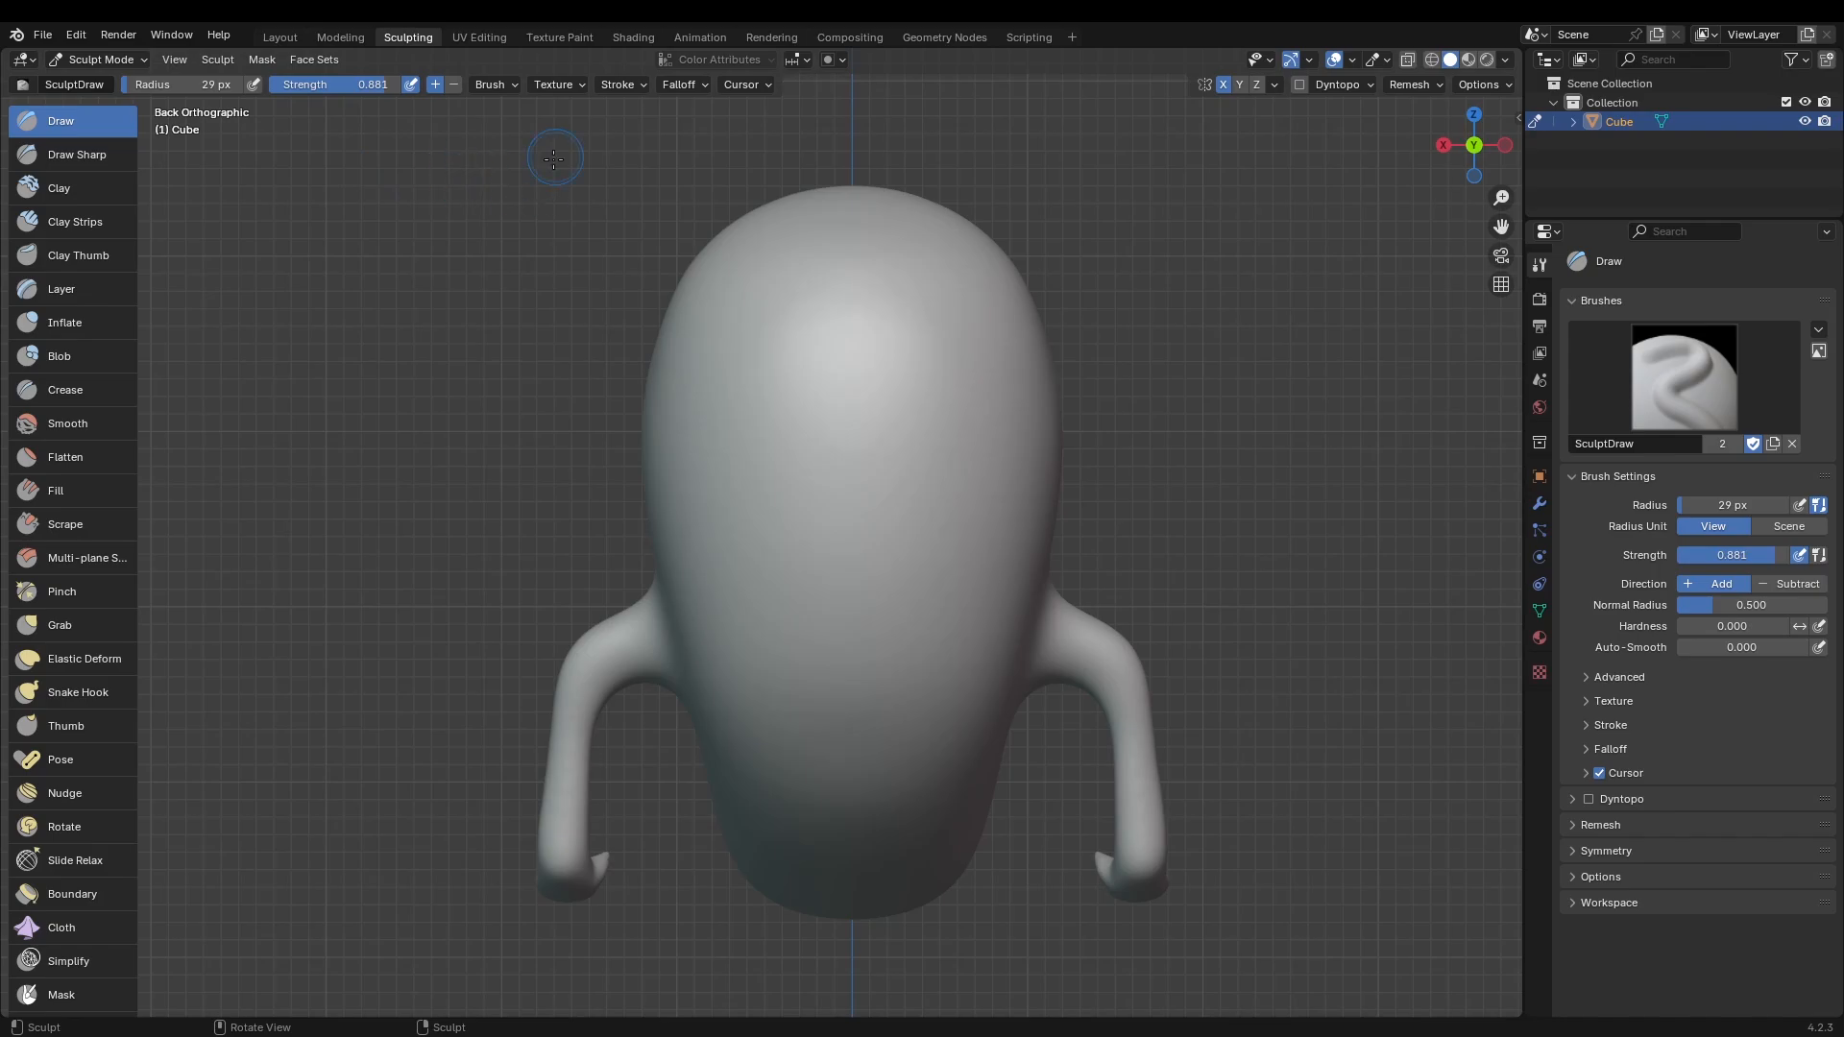
Step: Enable Stabilize Stroke for the Draw brush, set its radius to 31 px and its strength to 0.960
left_click(616, 85)
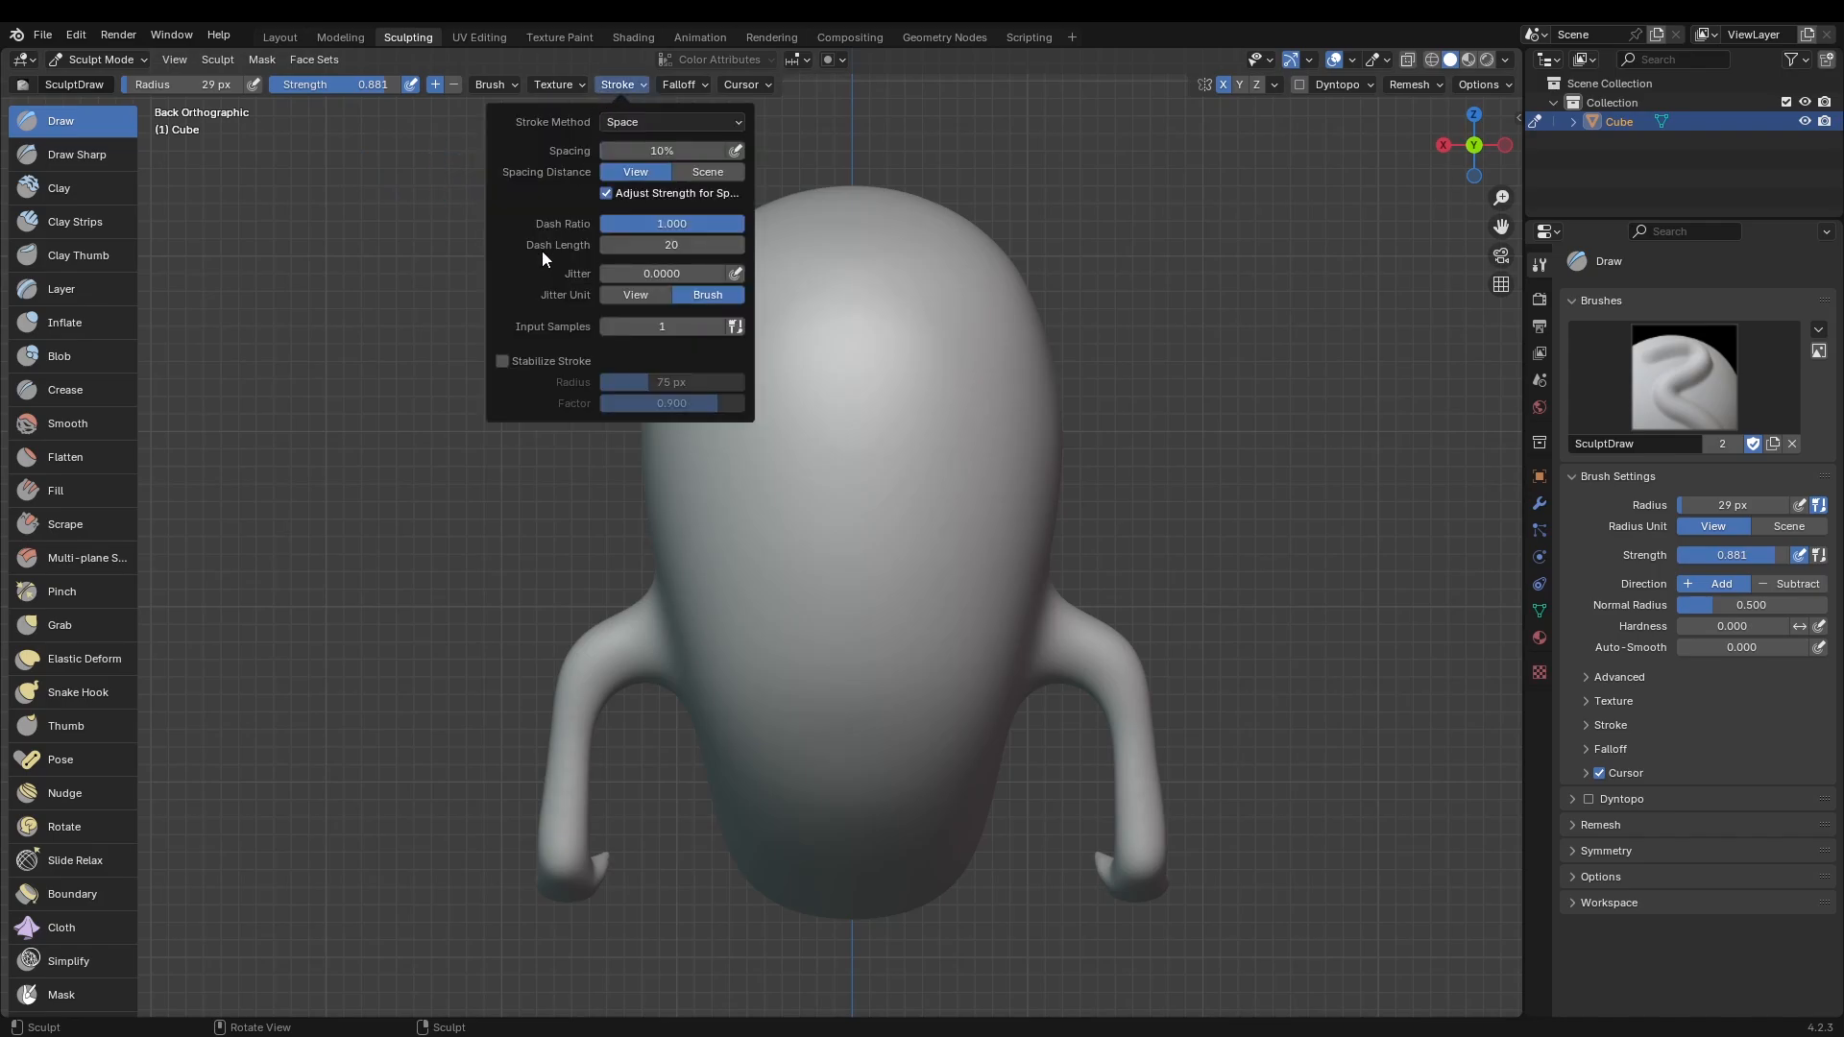
left_click(502, 362)
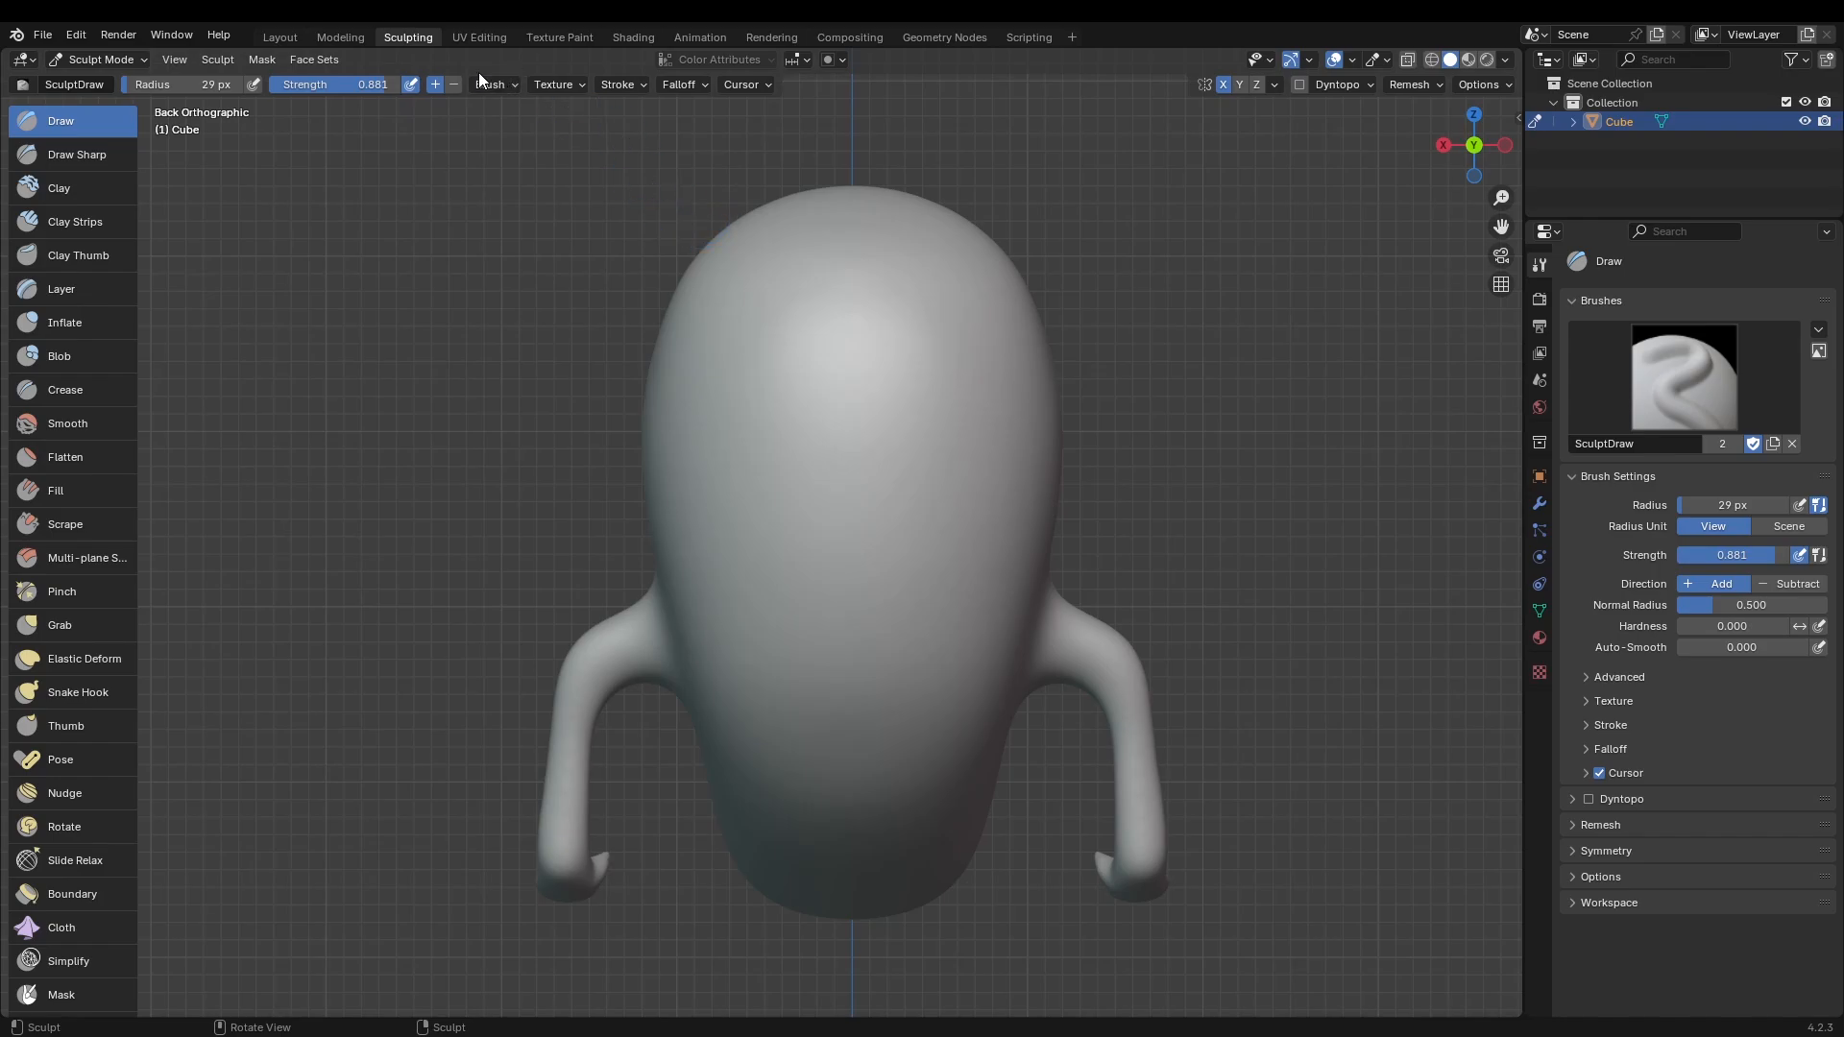
scroll(689, 332, "down", 1)
scroll(754, 372, "up", 1)
key("f")
left_click(788, 346)
key("shift+f")
left_click(770, 327)
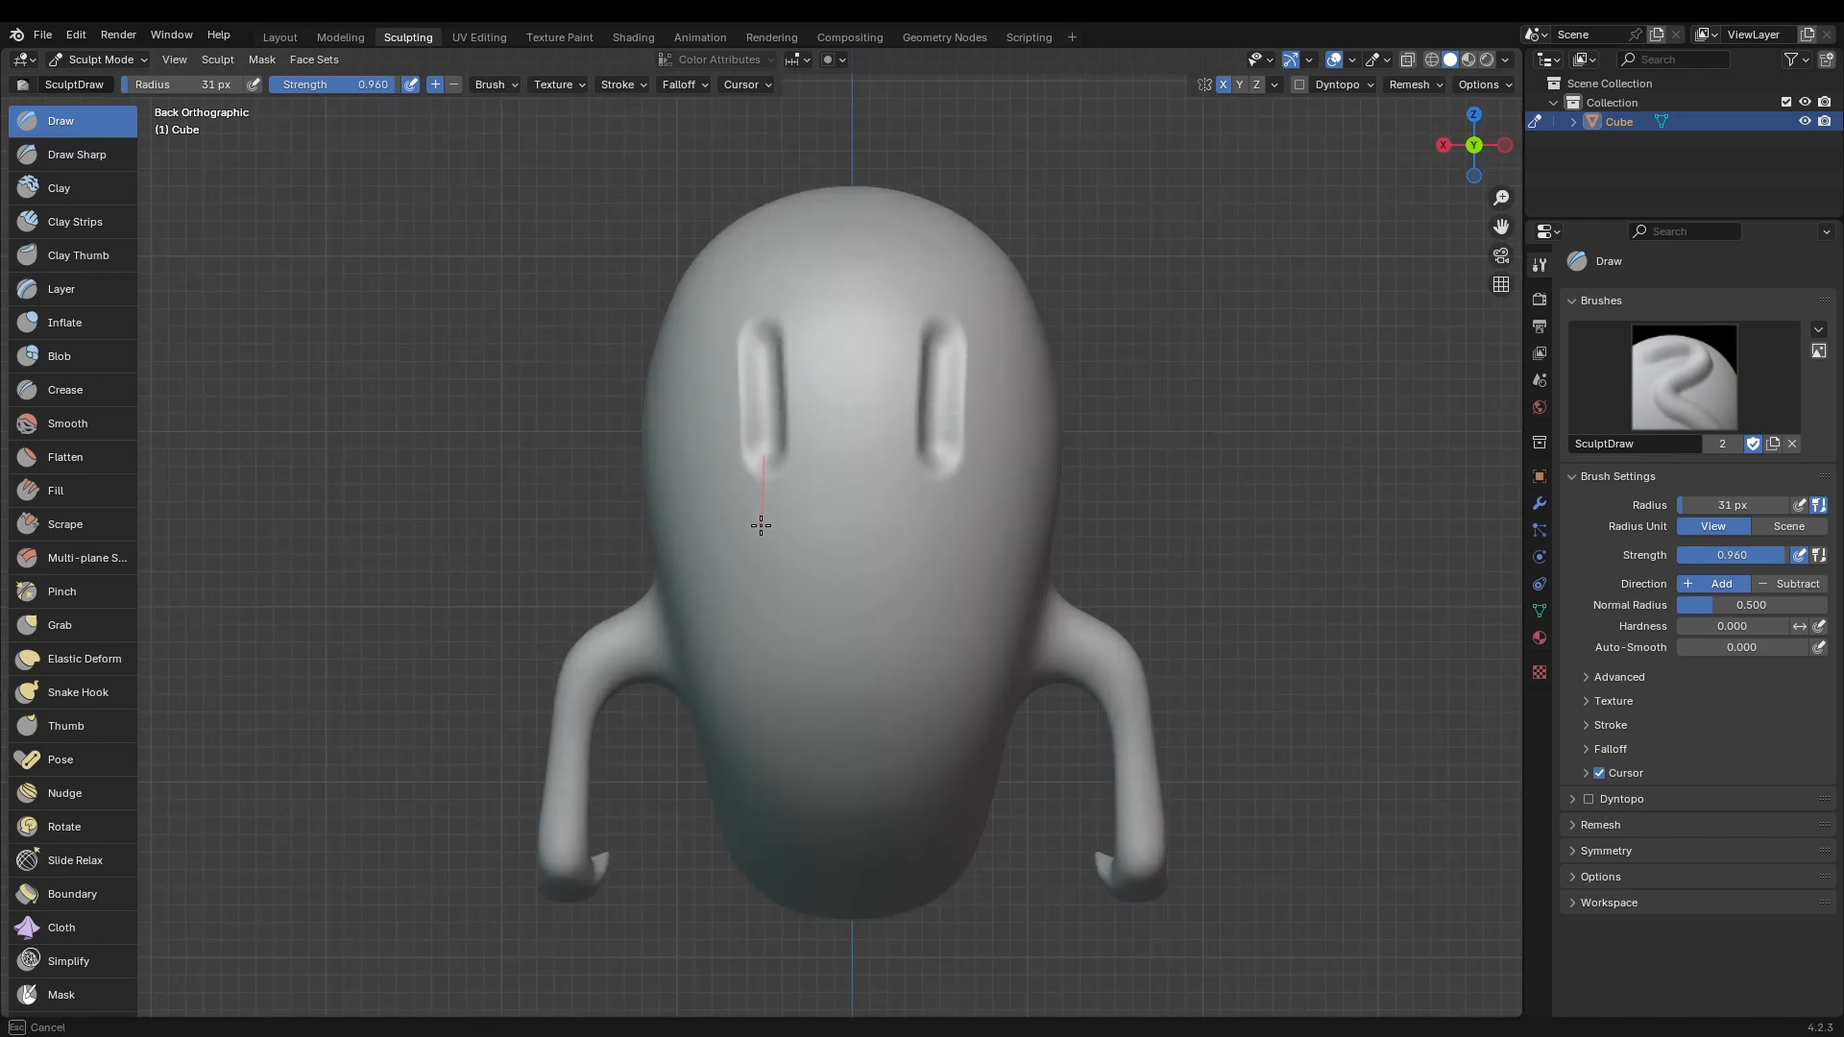
Step: Undo the trial grooves, set the Draw radius to 14 px and carve two long, symmetrical vertical eye grooves into the face
key("ctrl+z")
key("ctrl+z")
key("f")
left_click(768, 370)
middle_click_drag(753, 510, 937, 279)
left_click_drag(936, 403, 937, 423)
key("ctrl+z")
left_click_drag(940, 243, 939, 490)
scroll(856, 494, "down", 1)
mouse_move(939, 490)
middle_mouse_down()
mouse_move(883, 493)
mouse_move(754, 360)
middle_mouse_up()
scroll(751, 358, "up", 1)
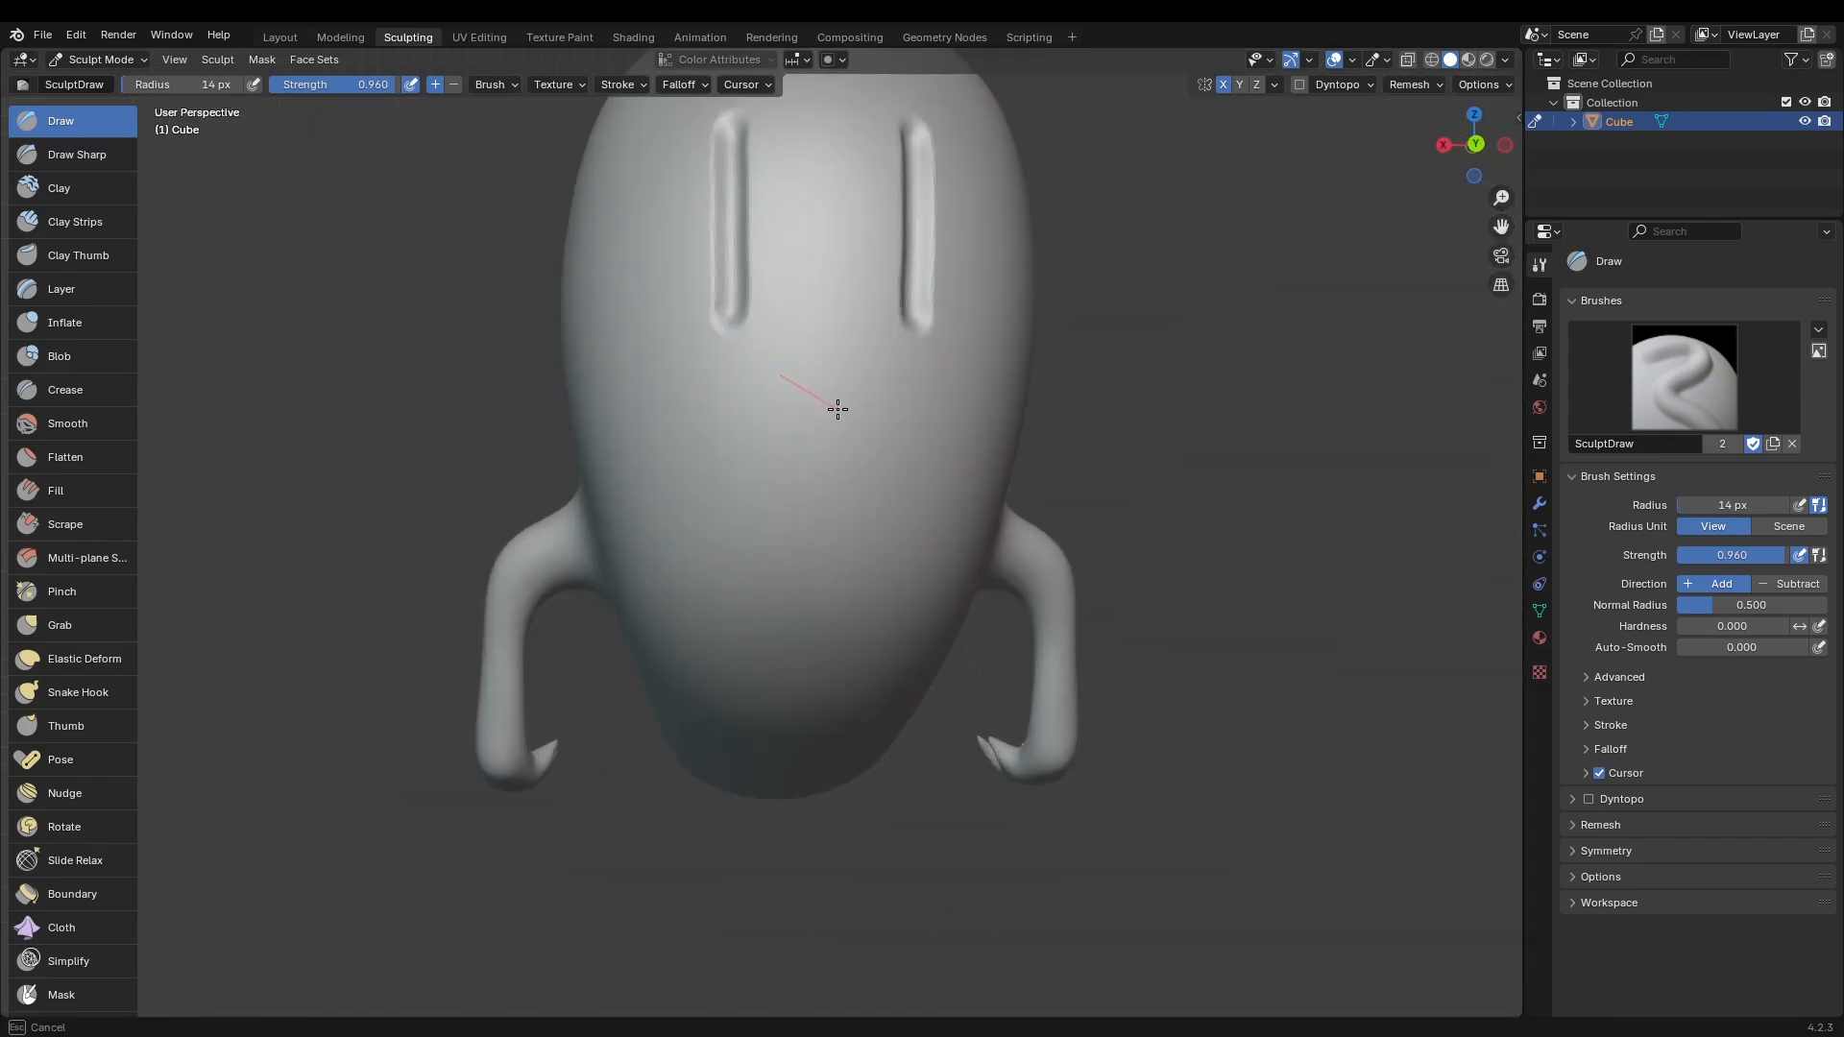
Step: Carve a small curved smile groove centred below the eye grooves with the Draw brush
left_click_drag(882, 410, 886, 411, "ctrl")
scroll(781, 447, "down", 1)
middle_click_drag(782, 449, 795, 498)
middle_click_drag(795, 497, 762, 523, "shift")
scroll(761, 522, "up", 3)
Step: Refine the shape of the smile groove with the Grab brush at a radius of 70 px
key("f")
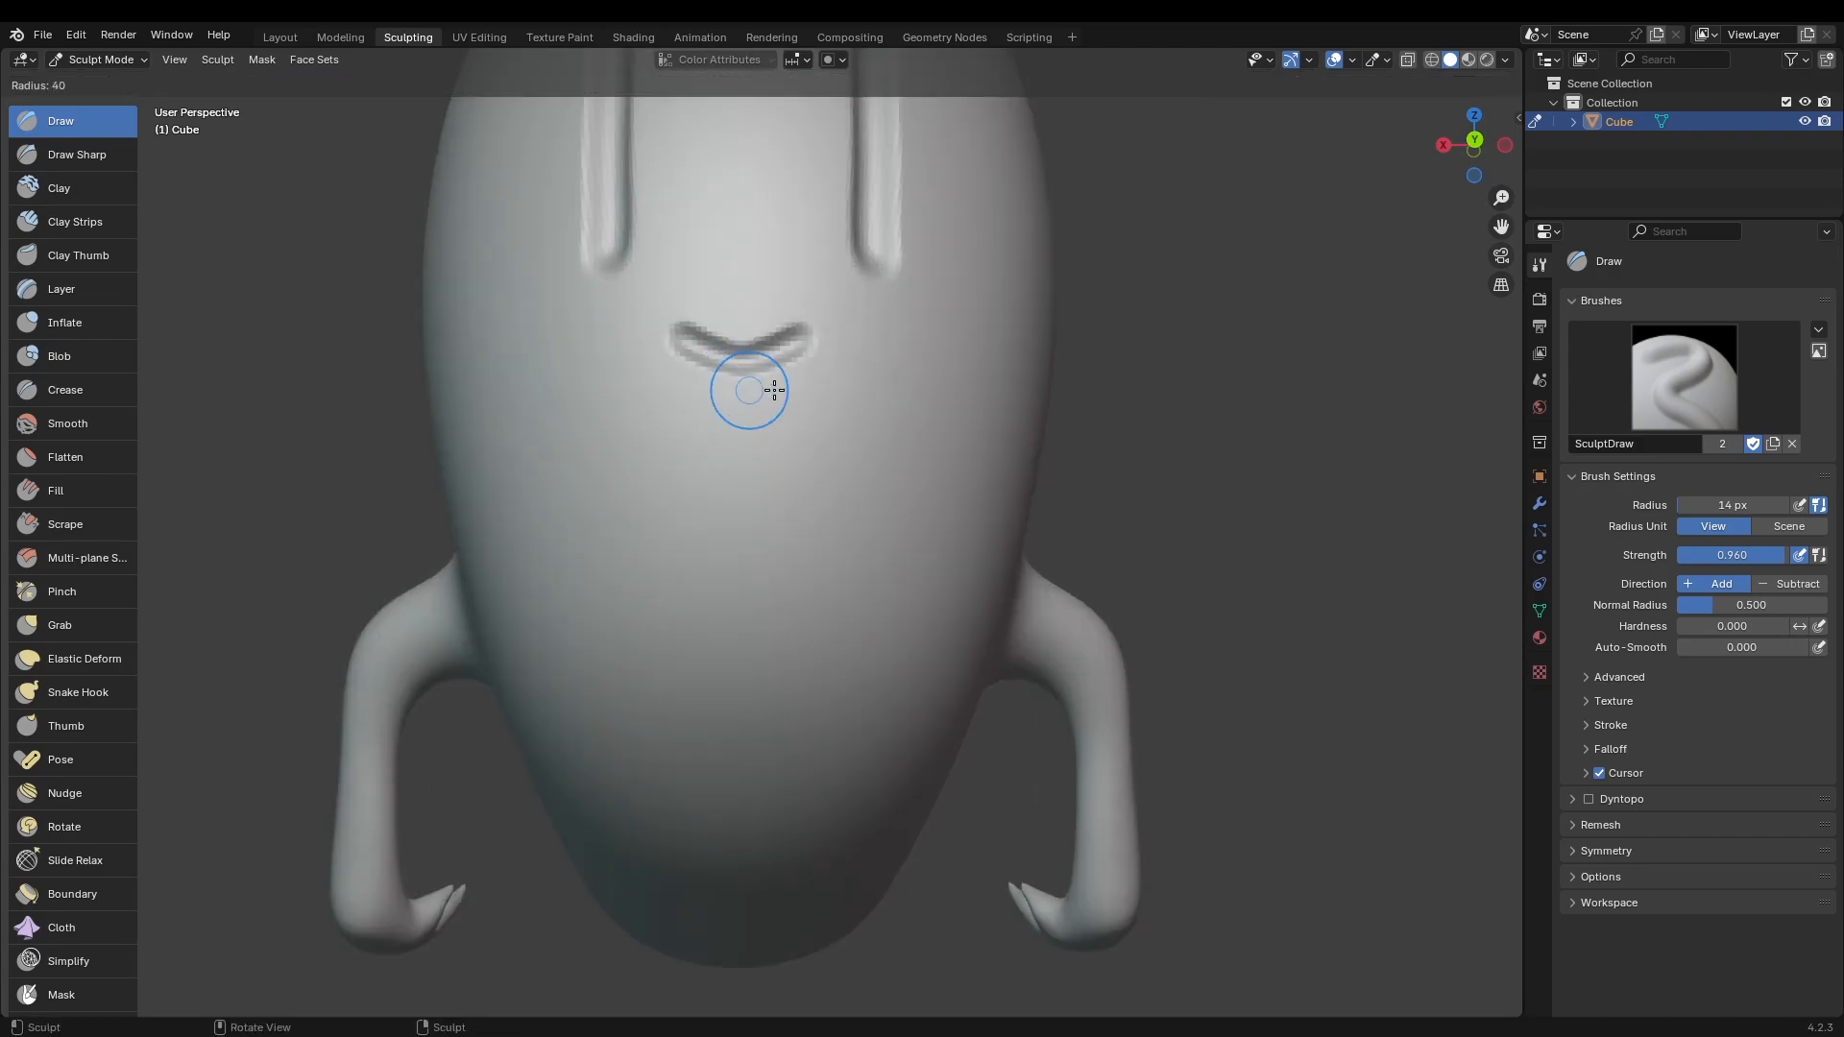
left_click(826, 383)
key("f")
left_click(776, 346)
key("g")
left_click_drag(749, 347, 751, 349)
middle_click_drag(752, 536, 767, 694, "shift")
scroll(767, 693, "down", 2)
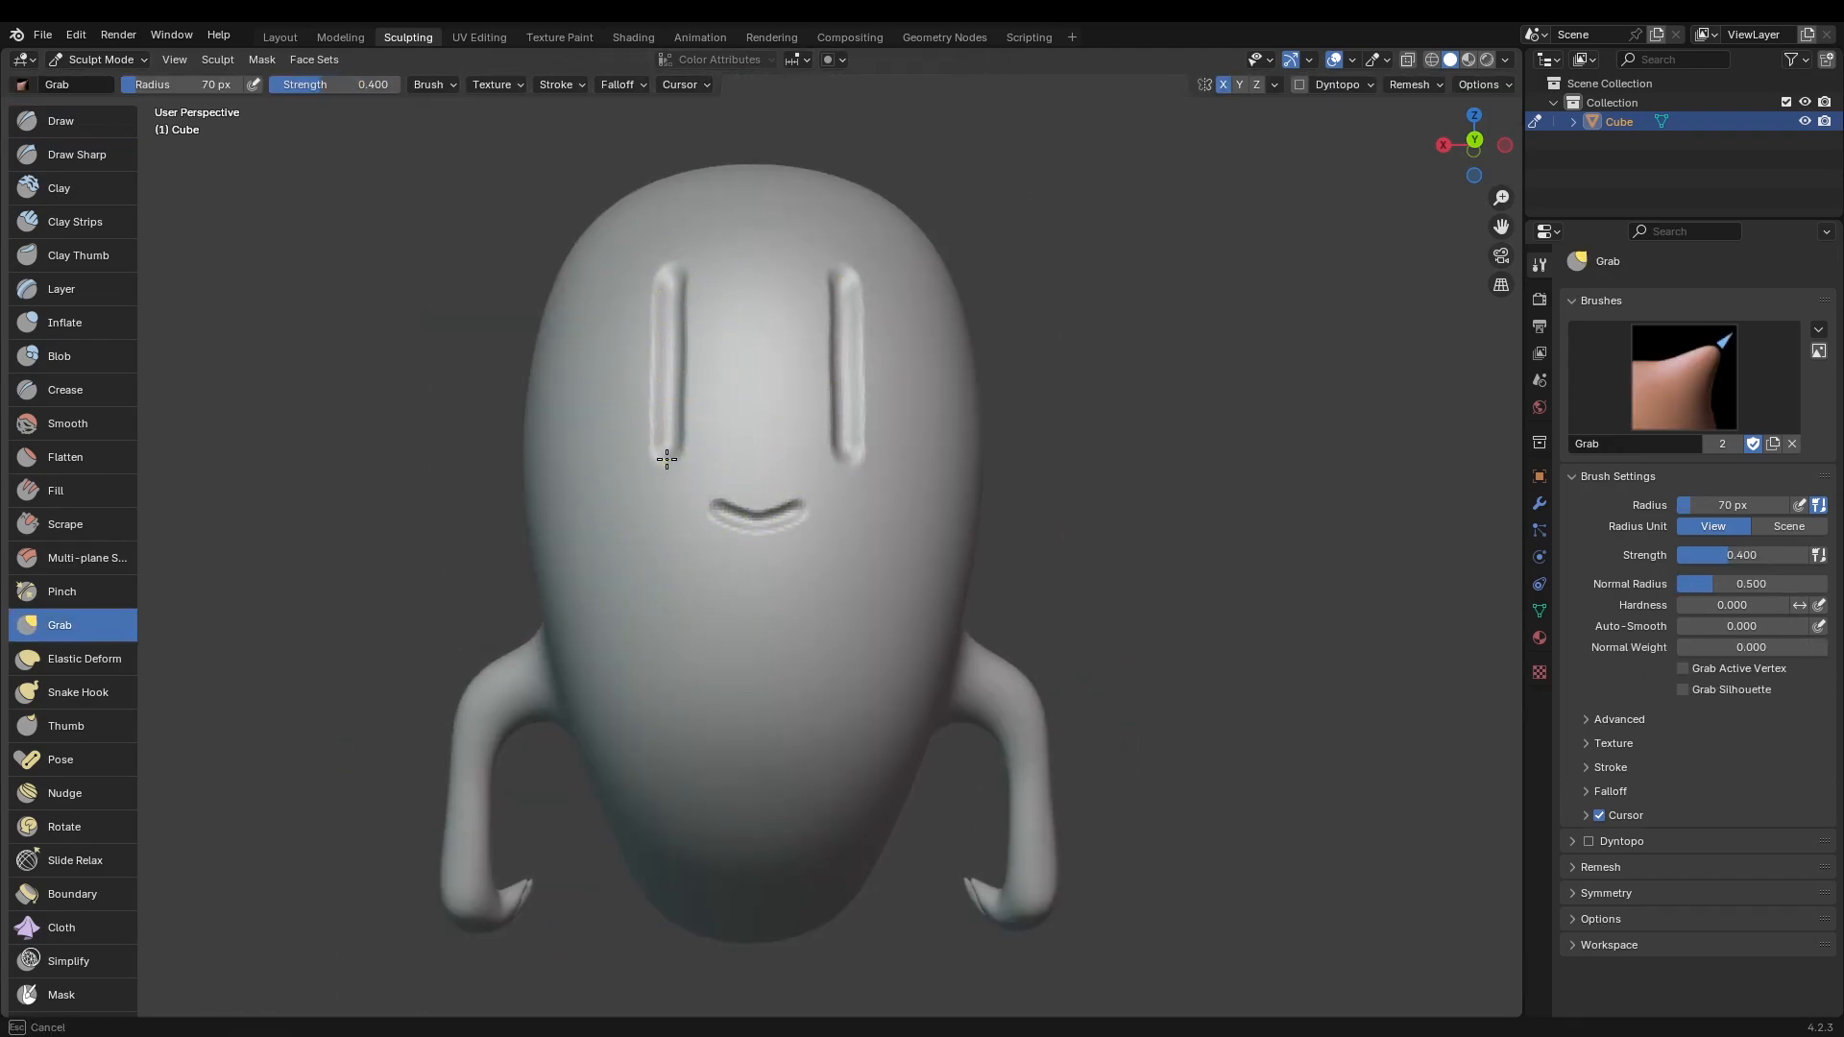
middle_click_drag(667, 459, 867, 543)
middle_click_drag(935, 604, 806, 338)
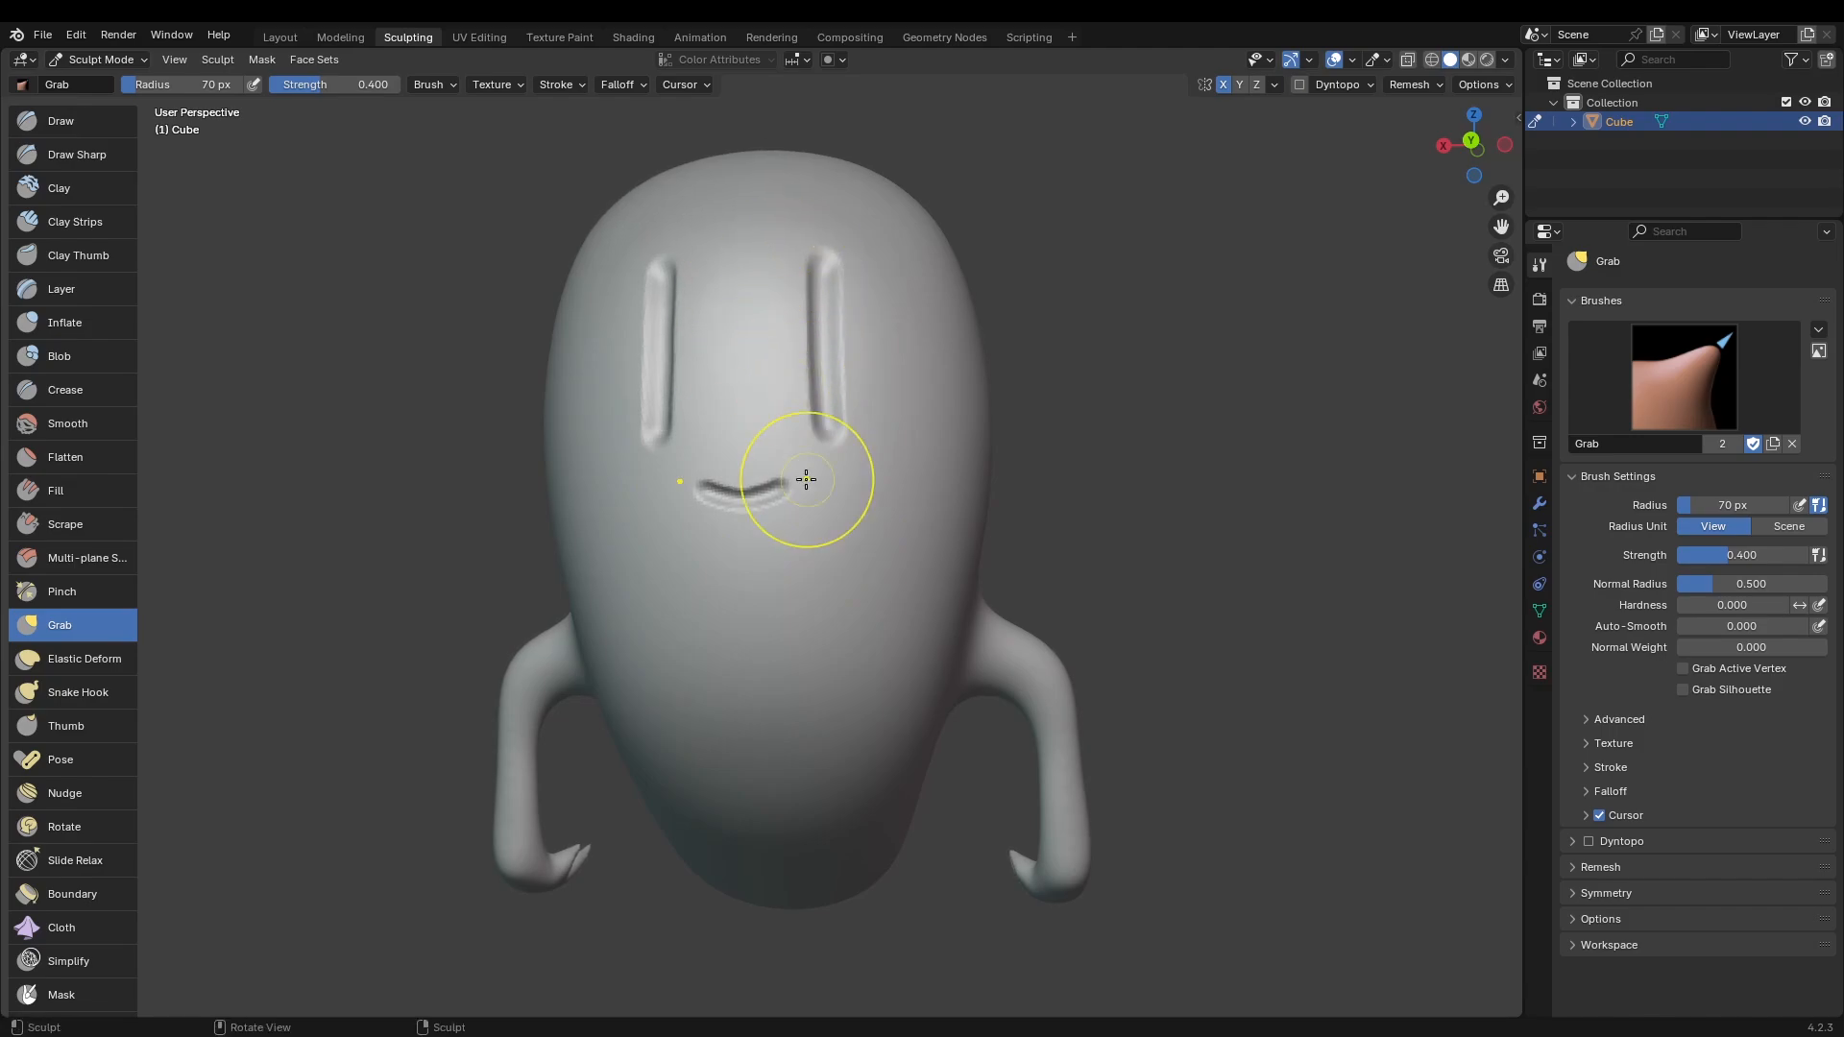
scroll(806, 478, "down", 2)
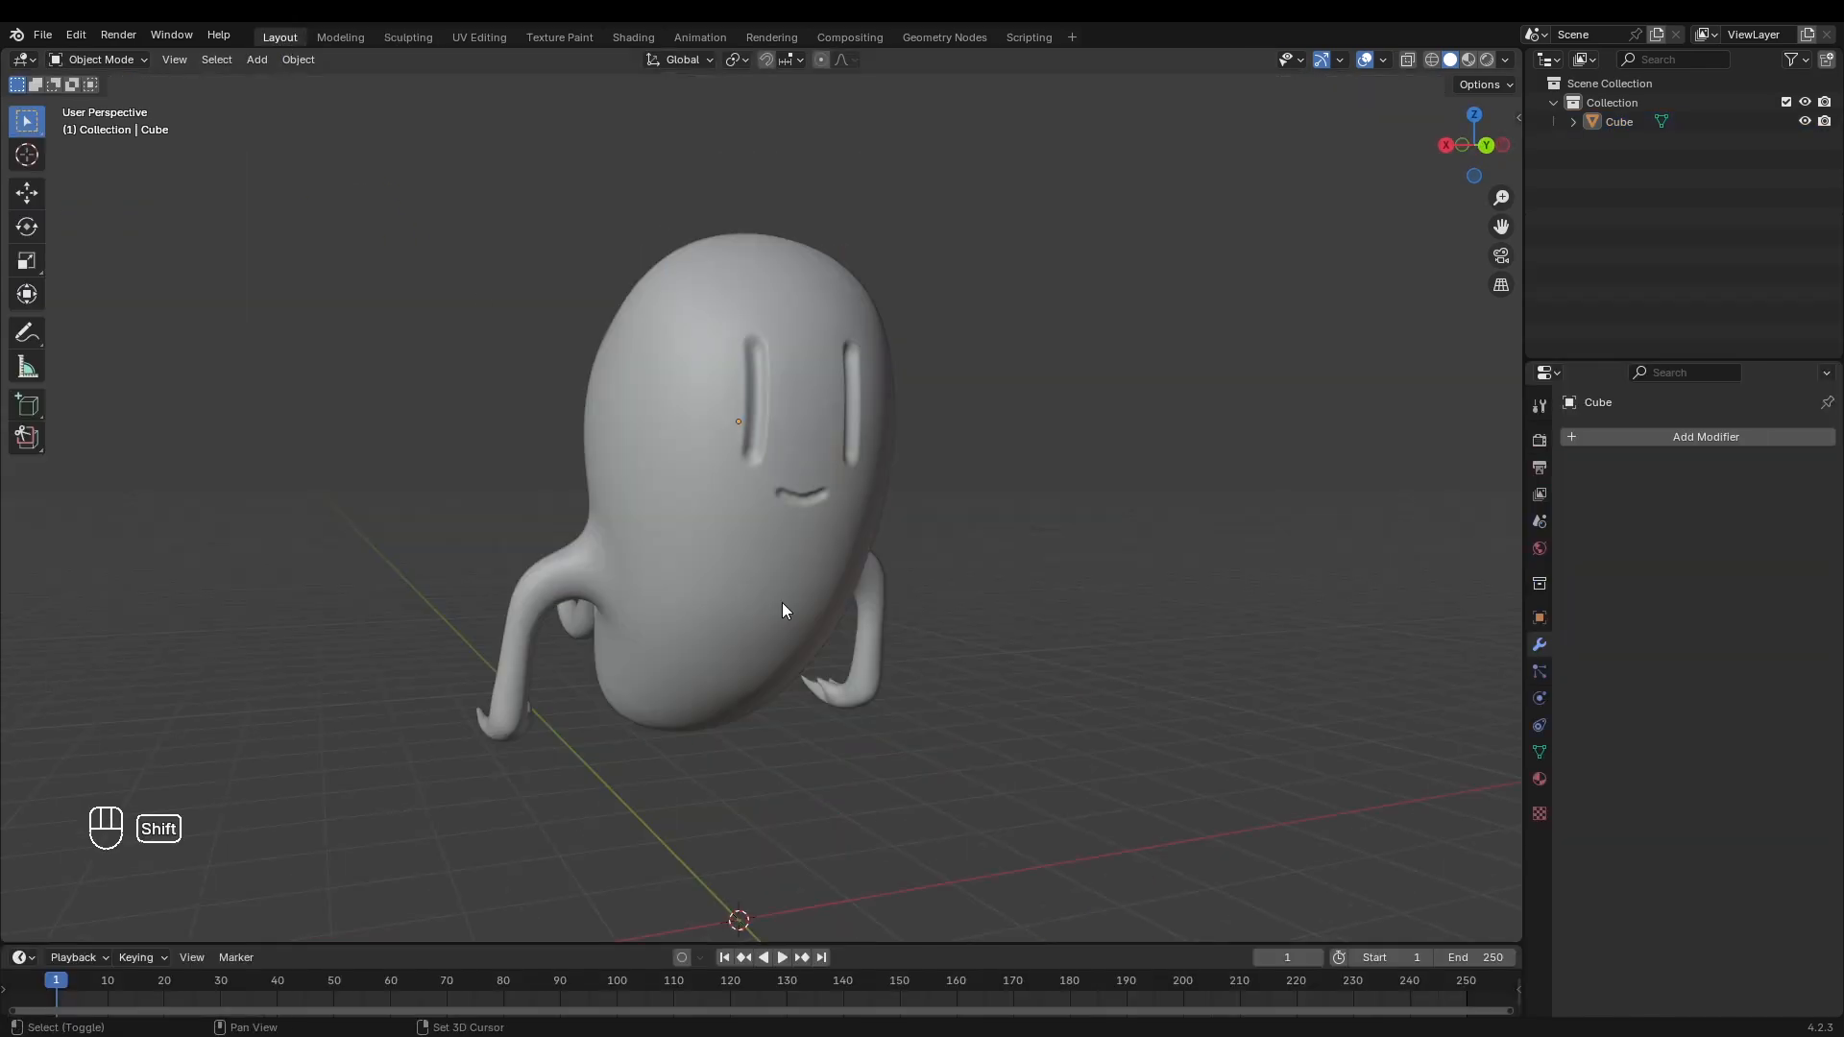
Step: Add a cube mesh in Object Mode and raise it along Z to the height of the creature's body
key("shift+a")
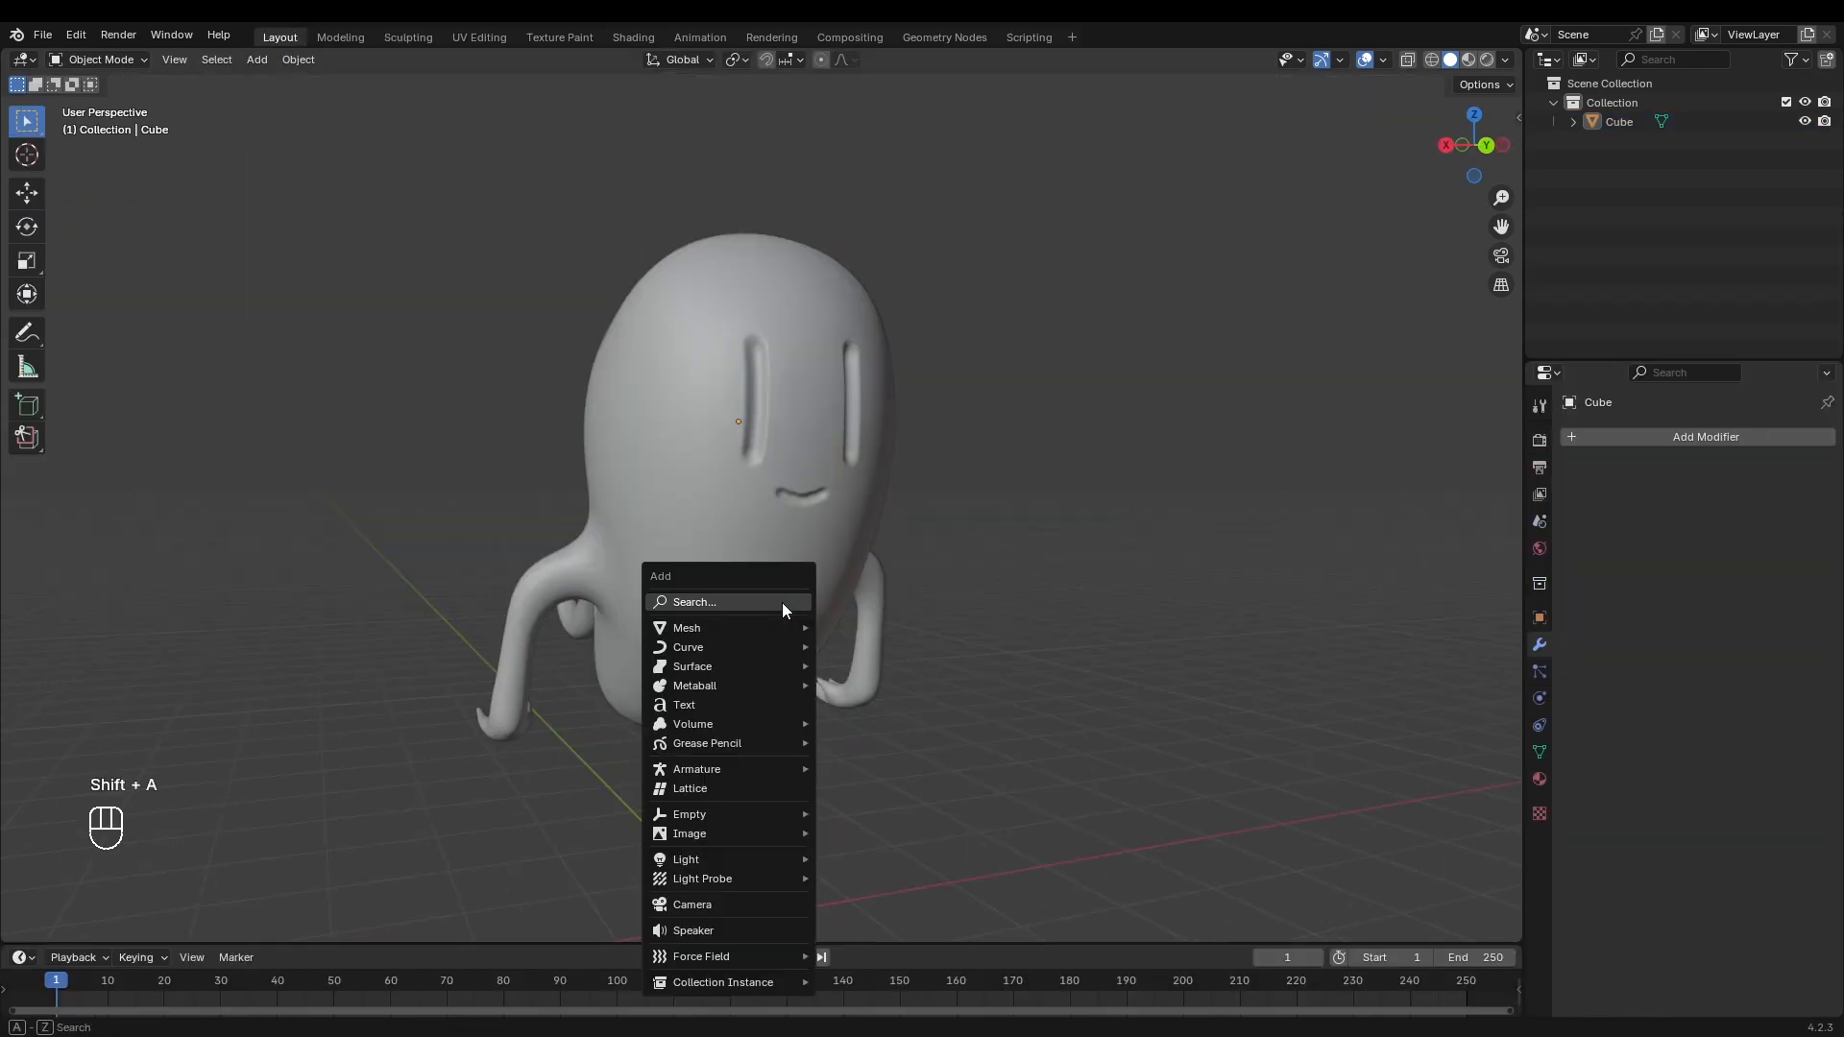
mouse_move(763, 627)
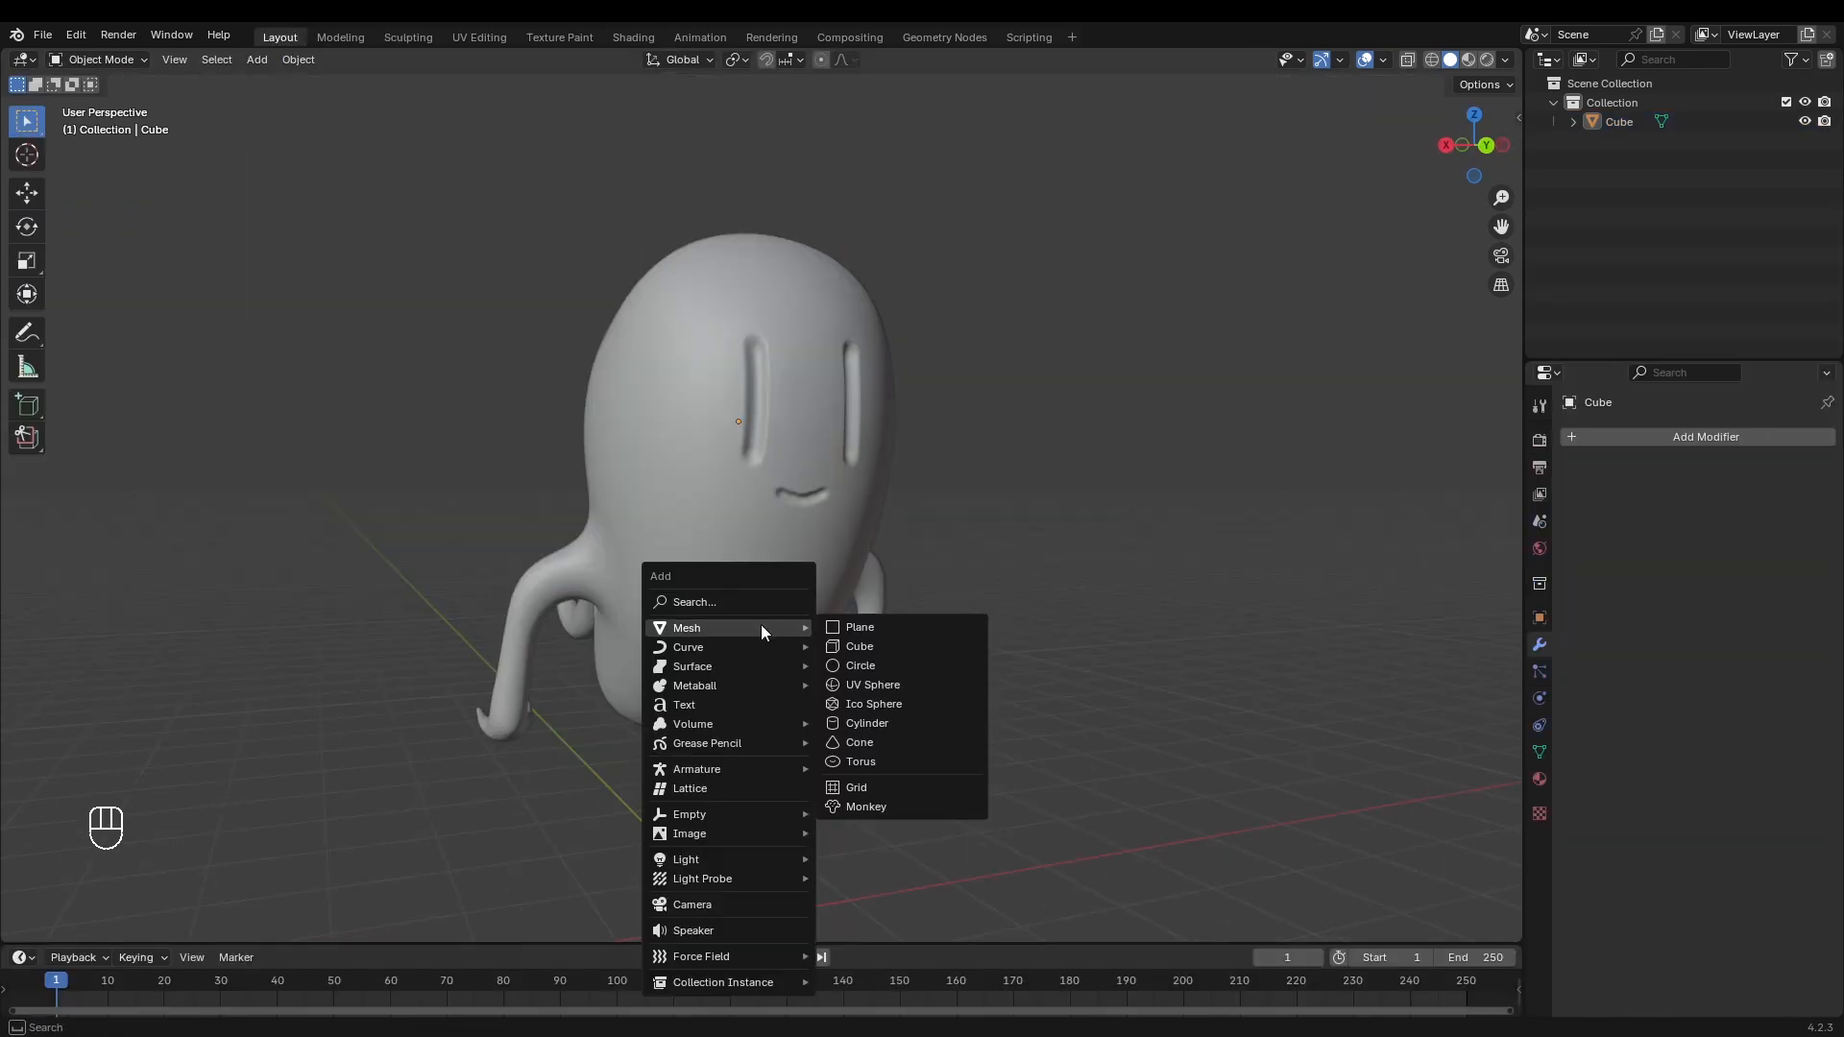
left_click(869, 646)
scroll(964, 747, "down", 2)
key("g")
key("z")
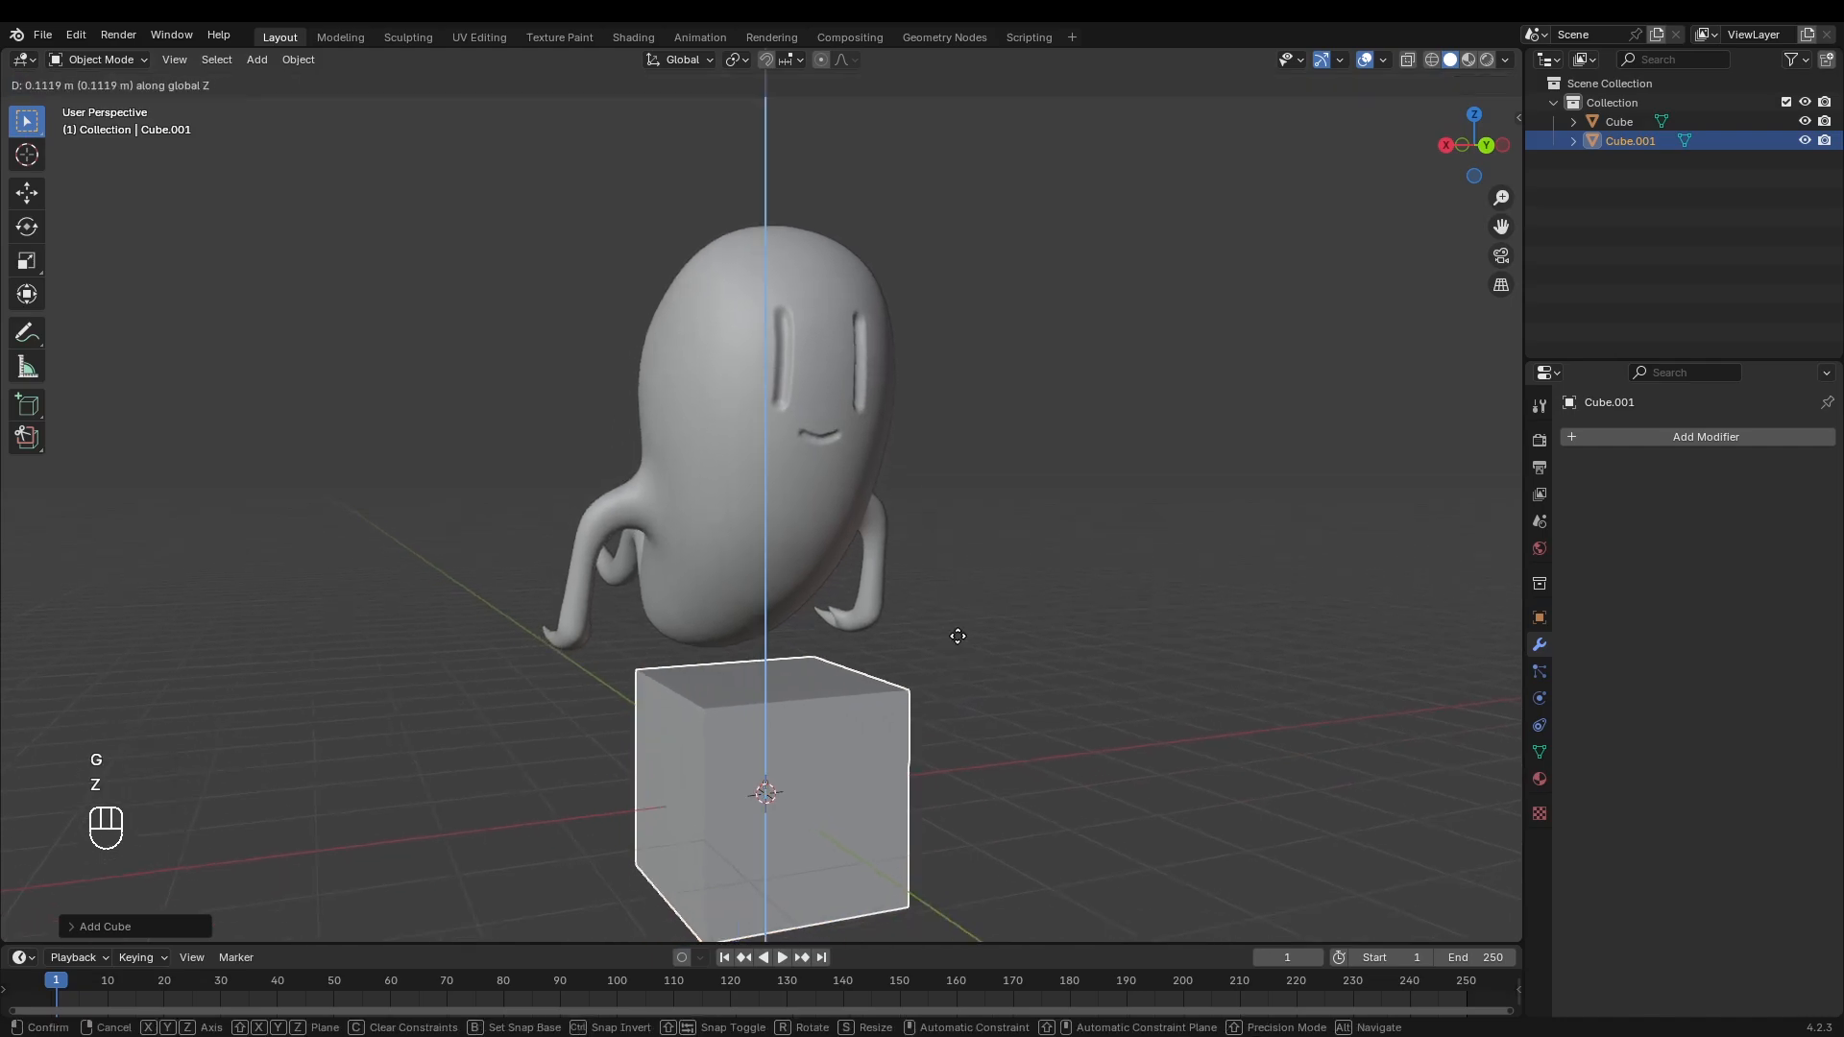
left_click(999, 404)
Step: Scale down the cube's geometry in Edit Mode and position it in front of the face beside one eye groove
key("Tab")
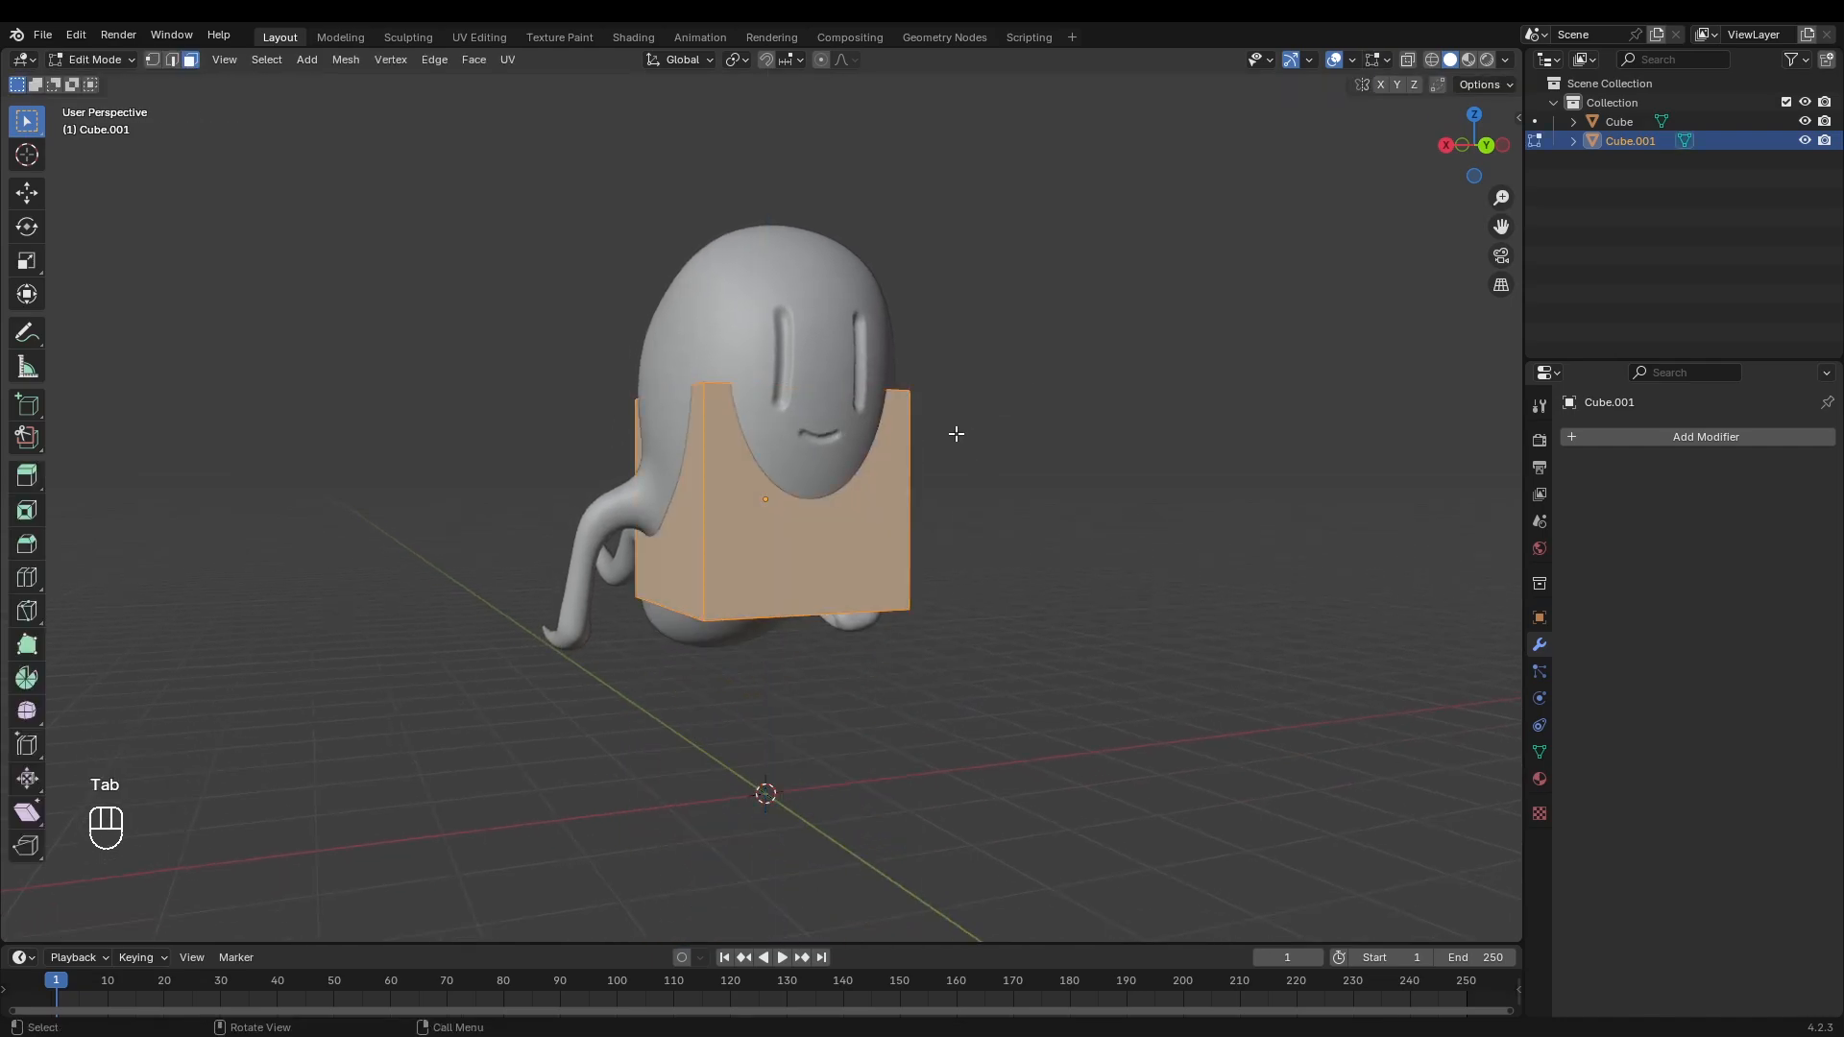
key("s")
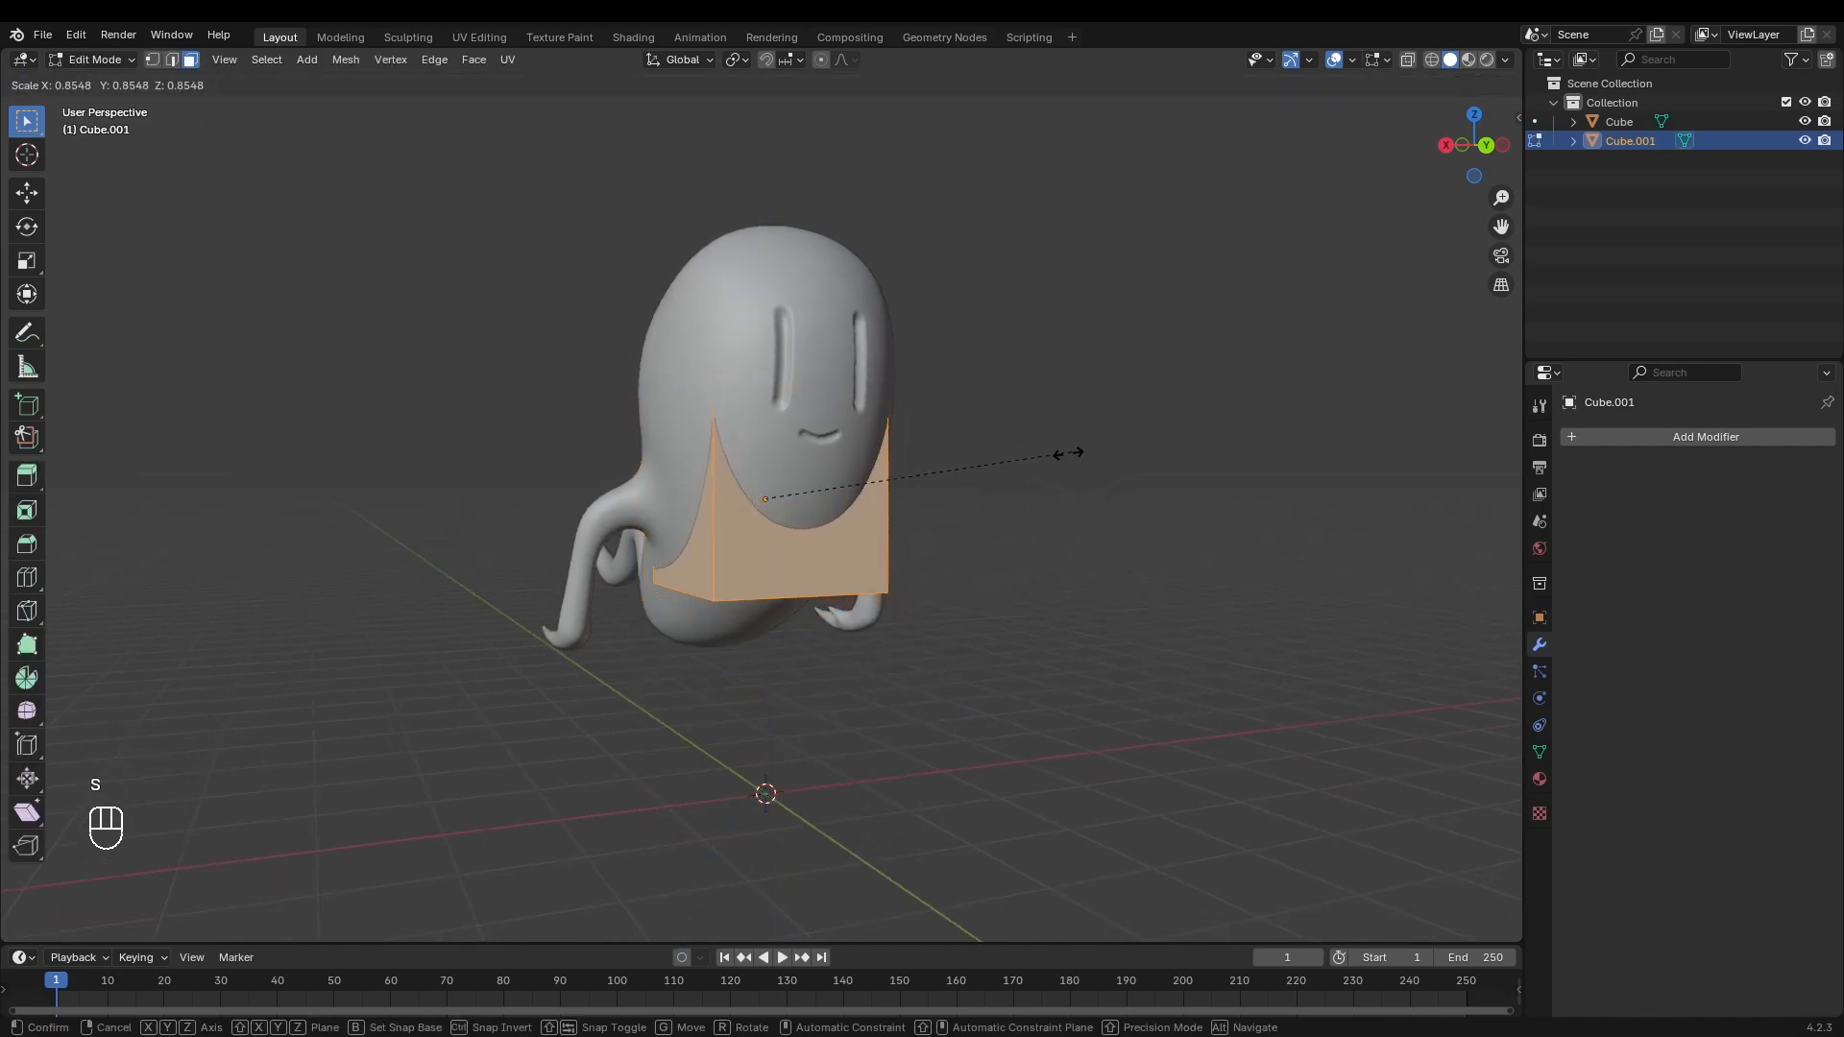
left_click(970, 470, "ctrl")
middle_click_drag(967, 473, 864, 624)
scroll(950, 596, "up", 2)
key("g")
key("x")
left_click(953, 708)
scroll(864, 624, "up", 3)
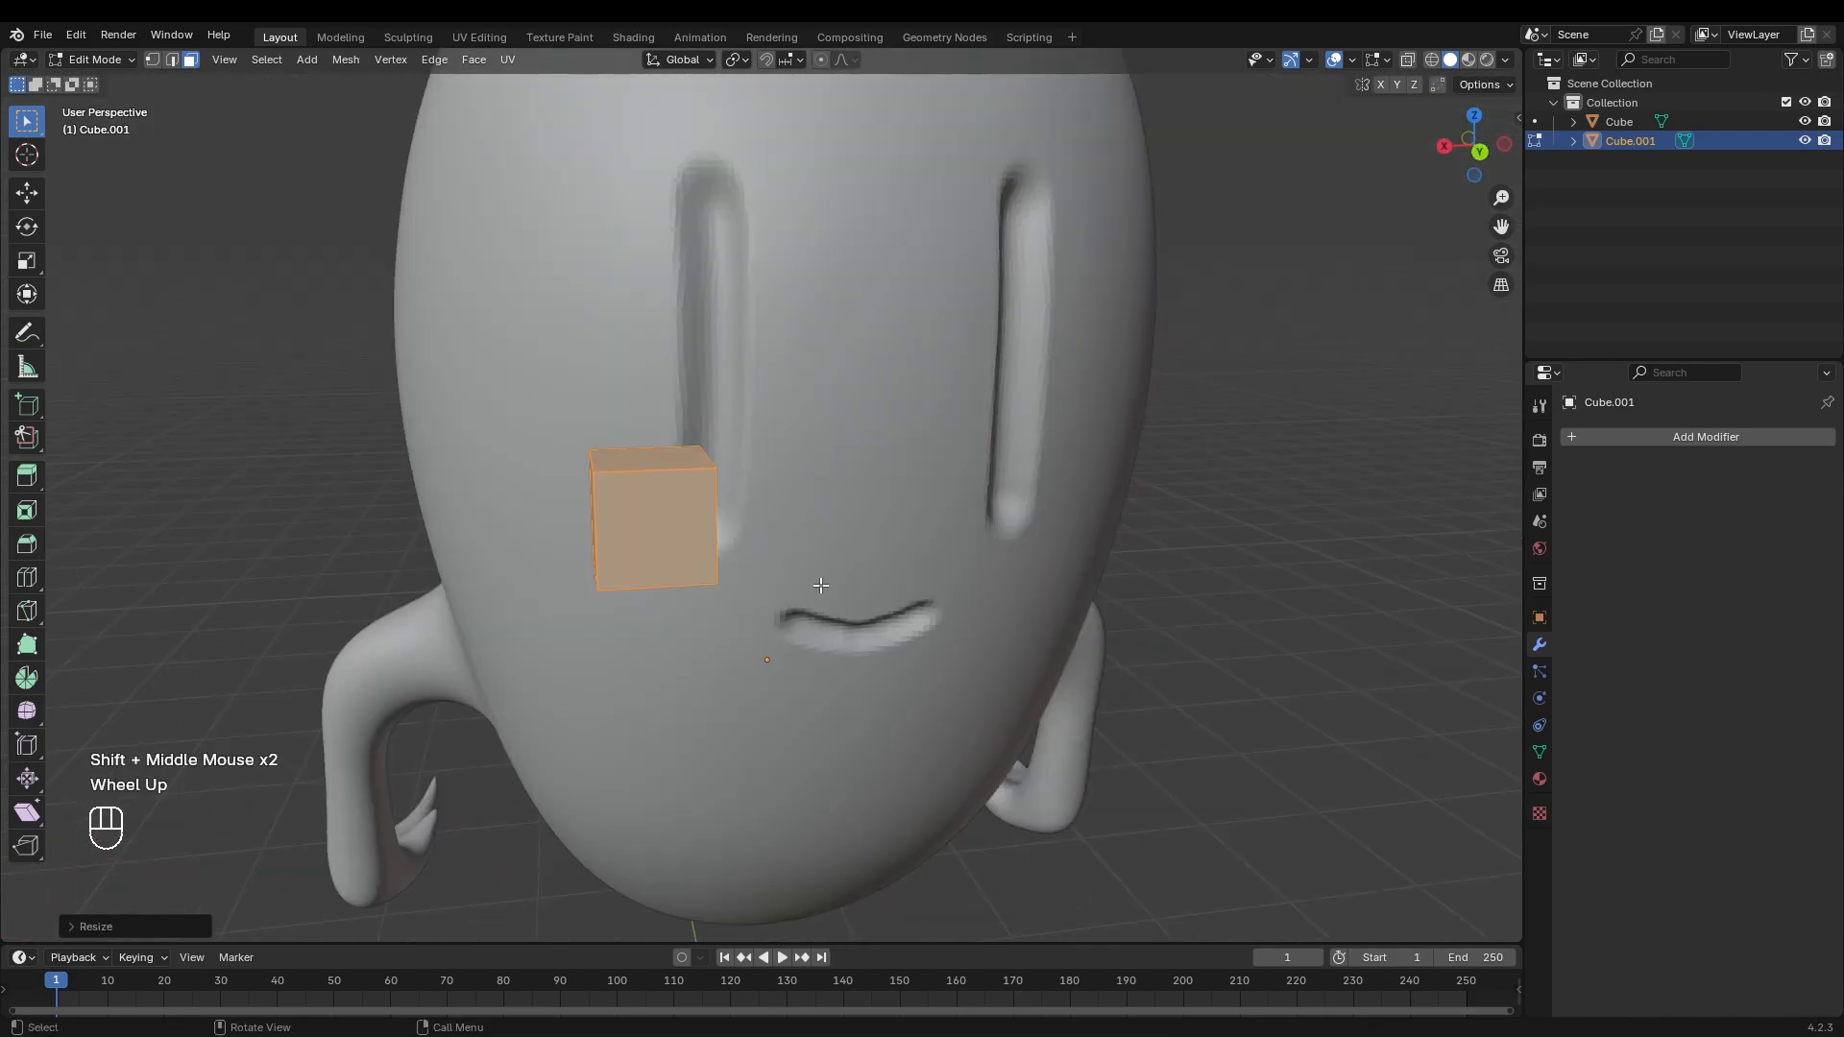
Step: Shrink the small cube further to the width of the eye groove and align it with the groove's lower end
key("s")
left_click(849, 621)
key("g")
key("z")
left_click(917, 678)
key("Tab")
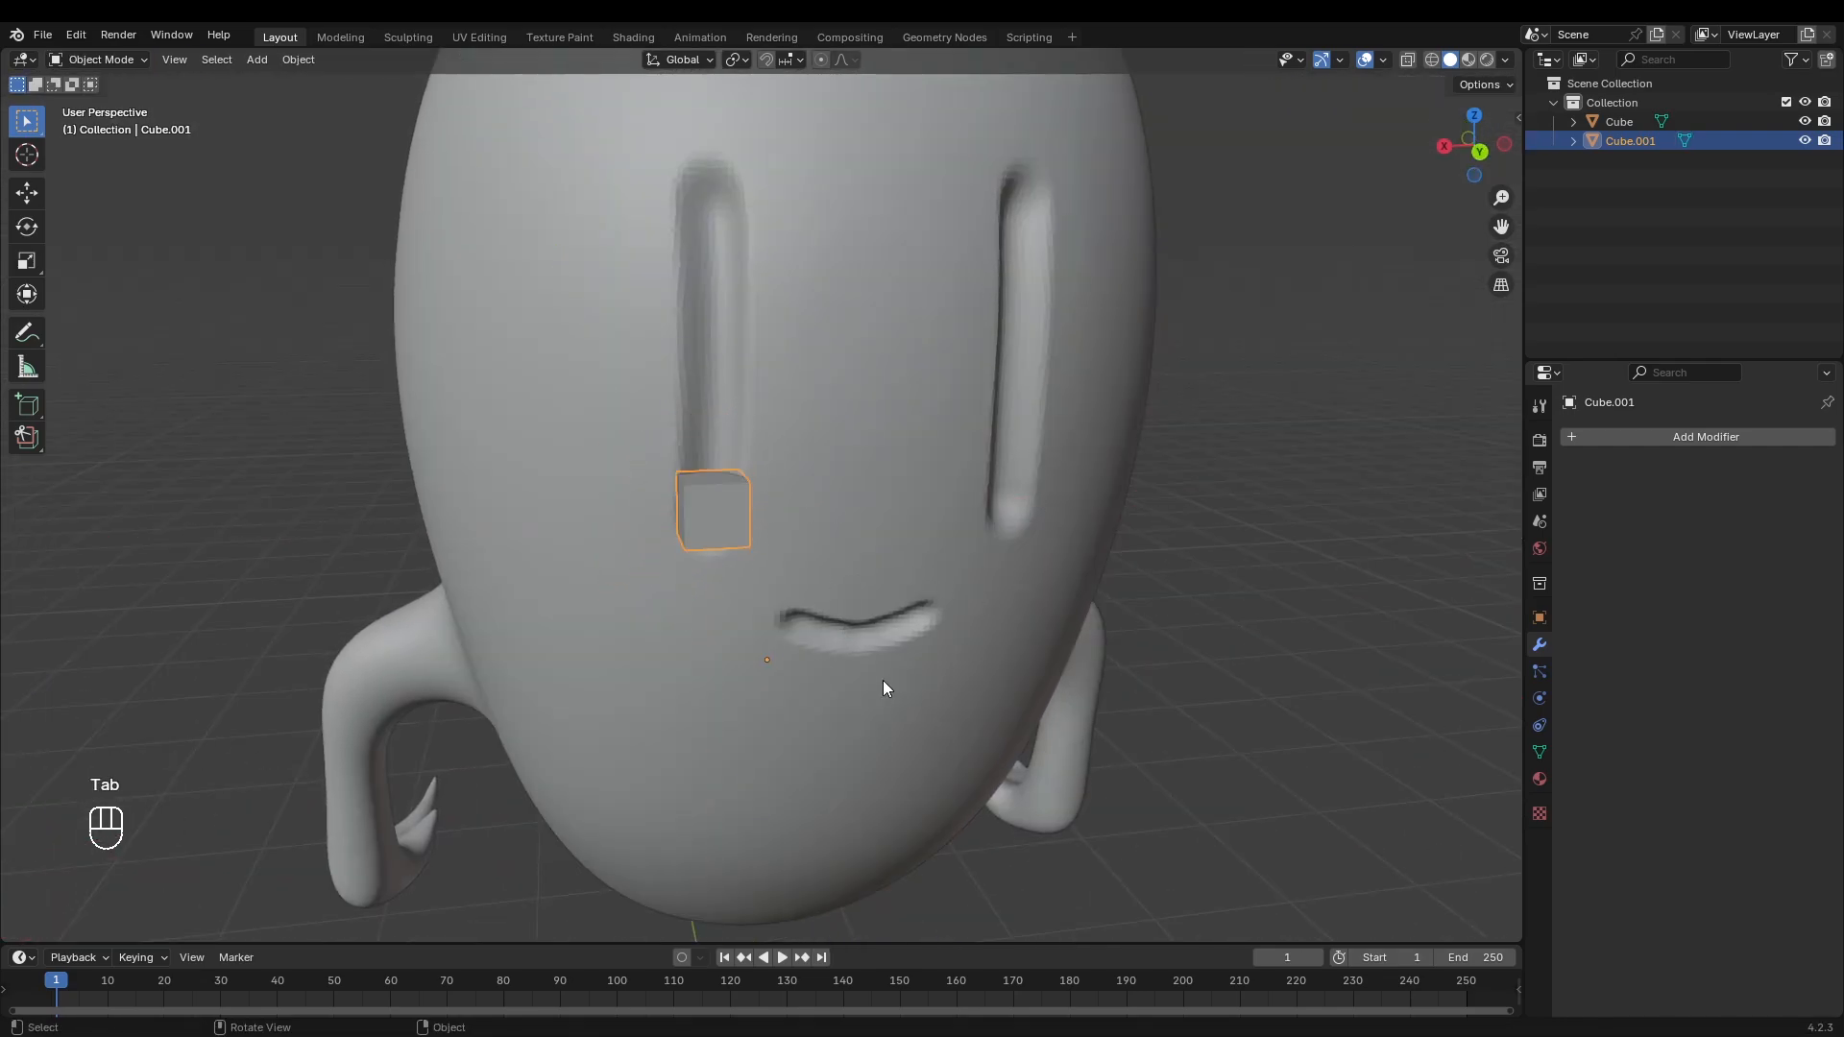
Step: Add a Subdivision Surface modifier to the small cube and fit it into the lower end of the eye groove
left_click(1606, 436)
left_click(1586, 434)
type("s")
left_click(1517, 507)
key("g")
left_click(753, 540)
key("Tab")
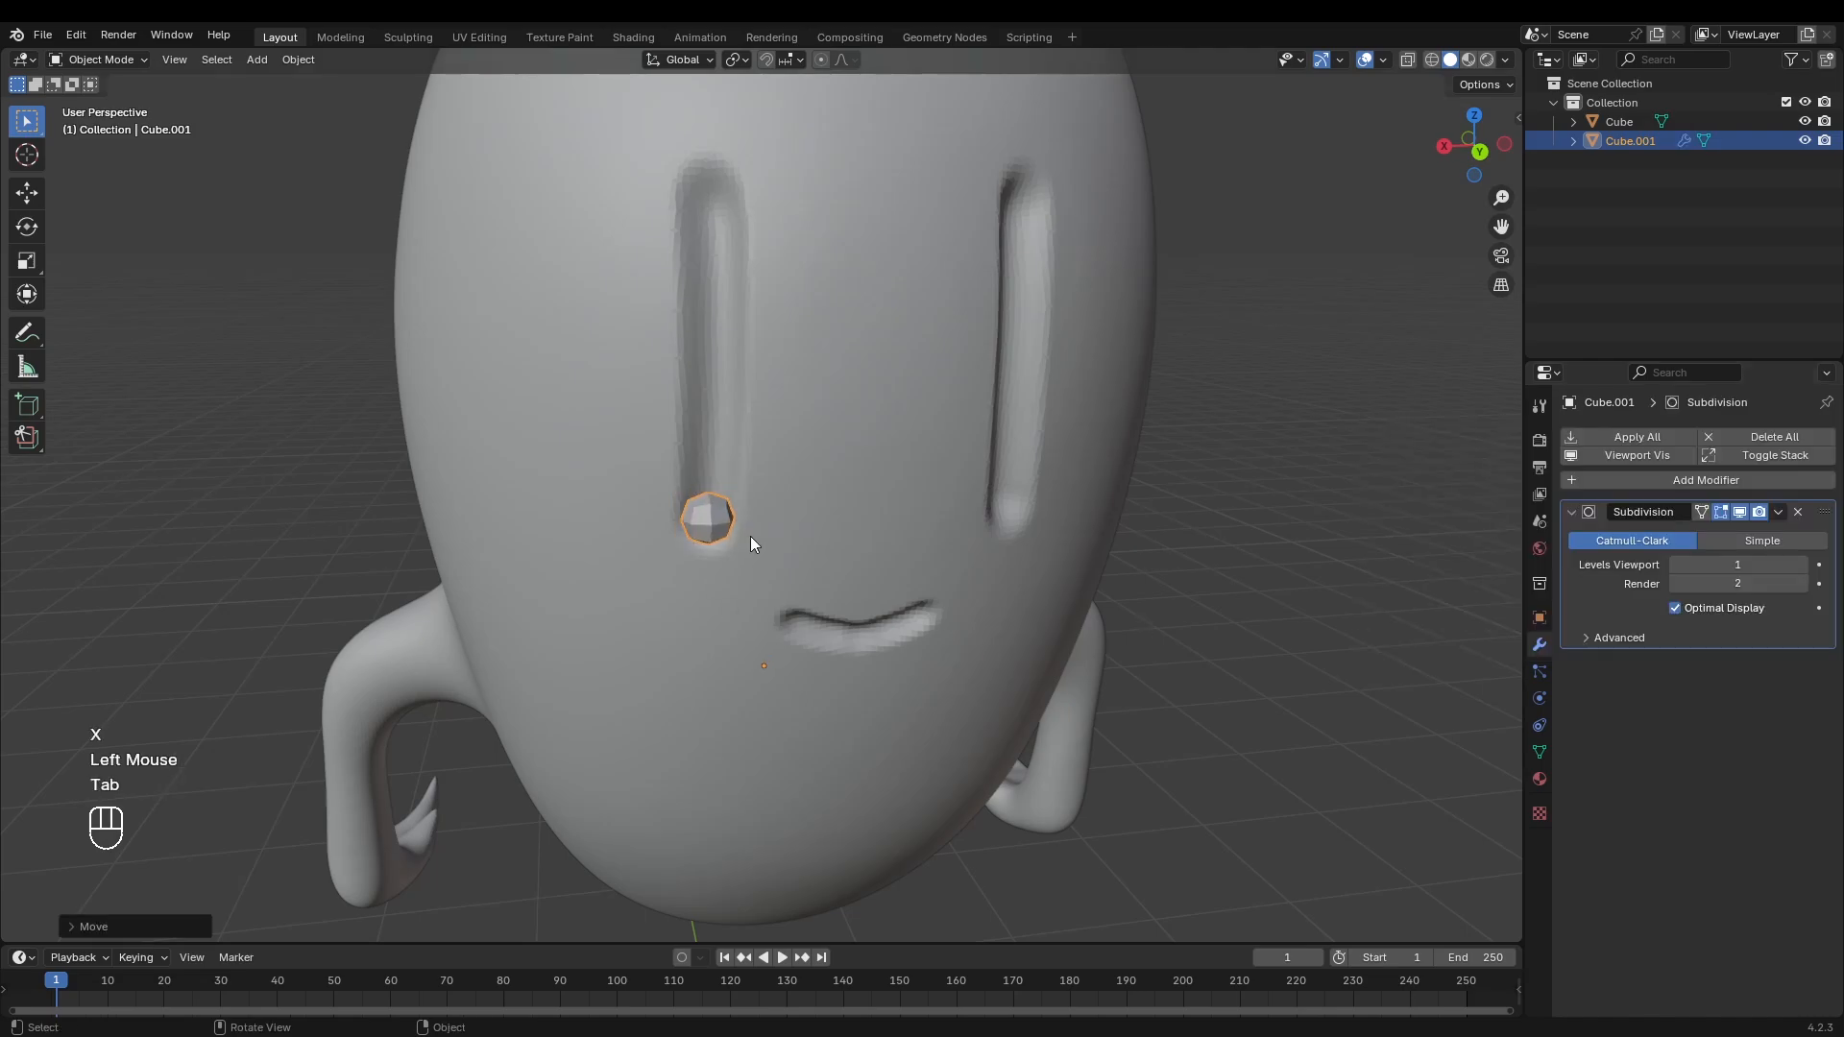
Step: Select the eye piece's upper face and raise it along Z to stretch the piece up the groove
key("3")
left_click(722, 489)
key("g")
key("z")
left_click(754, 424)
key("ctrl+KP_1")
middle_click_drag(754, 422, 684, 396, "shift")
scroll(684, 395, "up", 2)
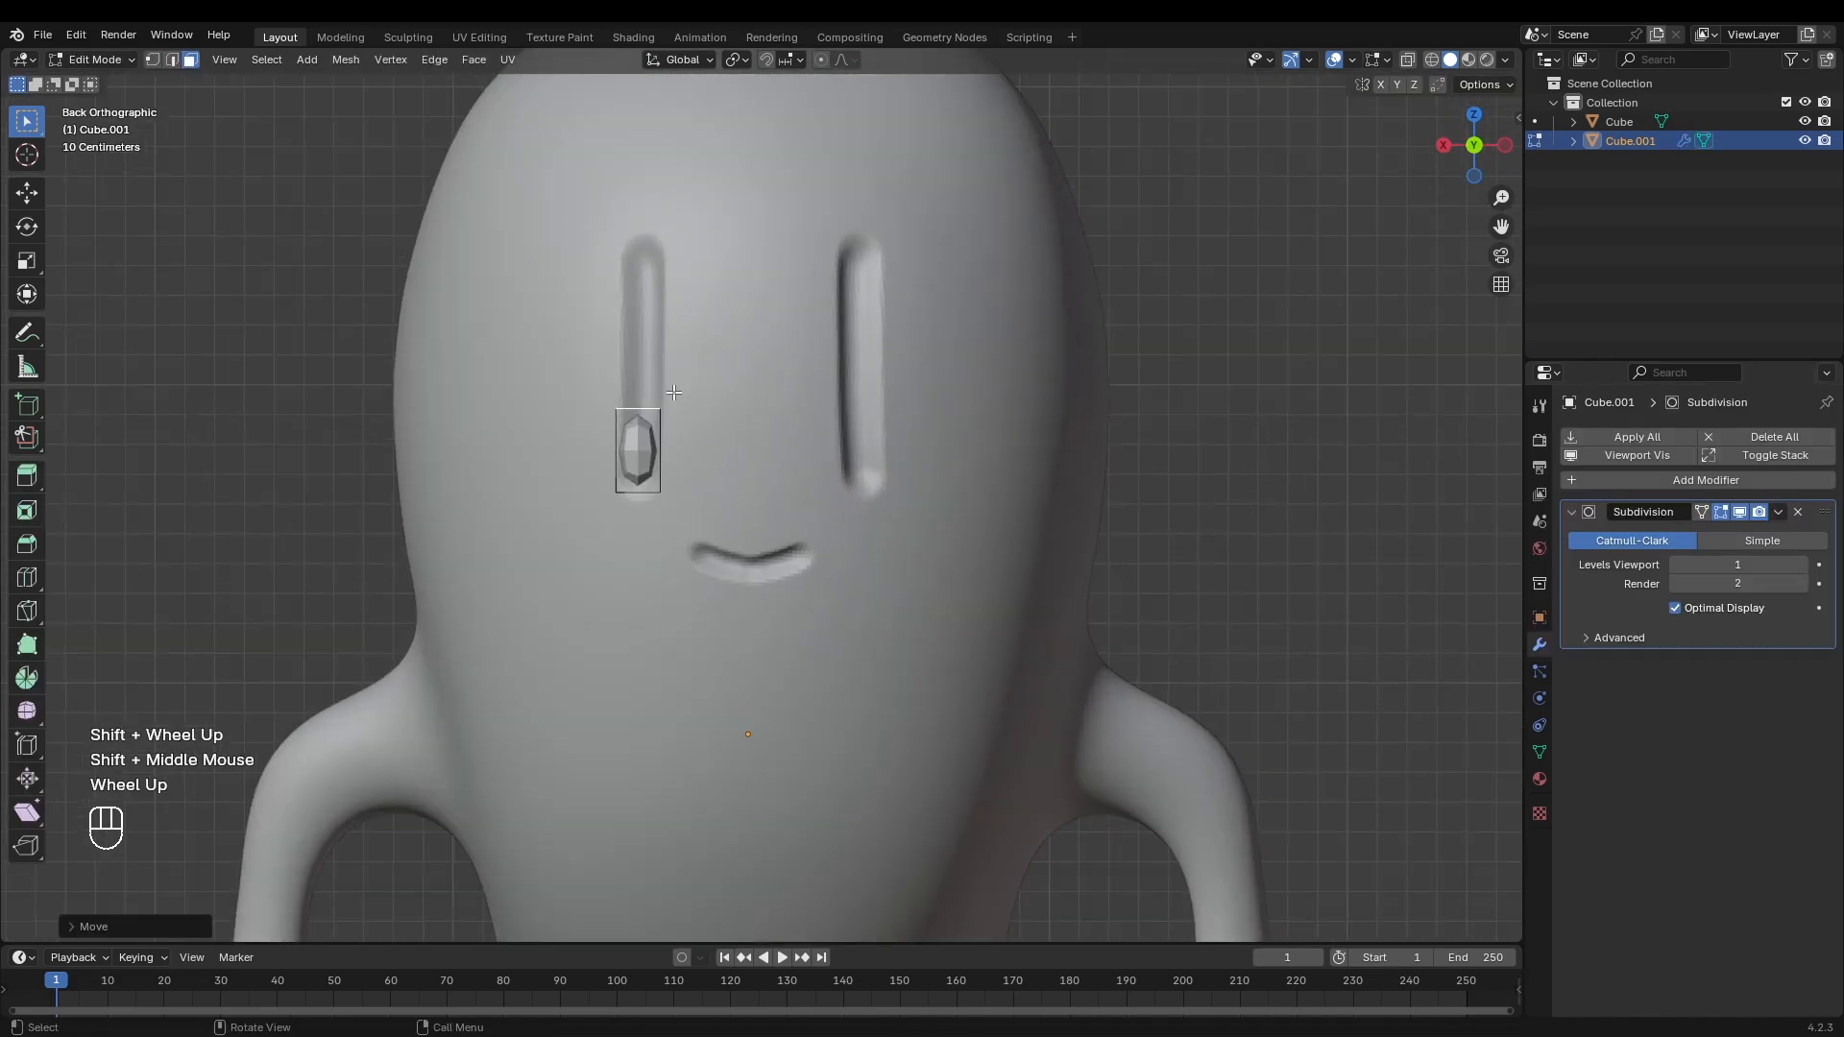
Step: Align the upper face along X, extrude it up to the groove's upper end and set the viewport subdivision level to 2
key("g")
key("y")
key("x")
left_click(673, 396)
right_click(649, 401, "ctrl")
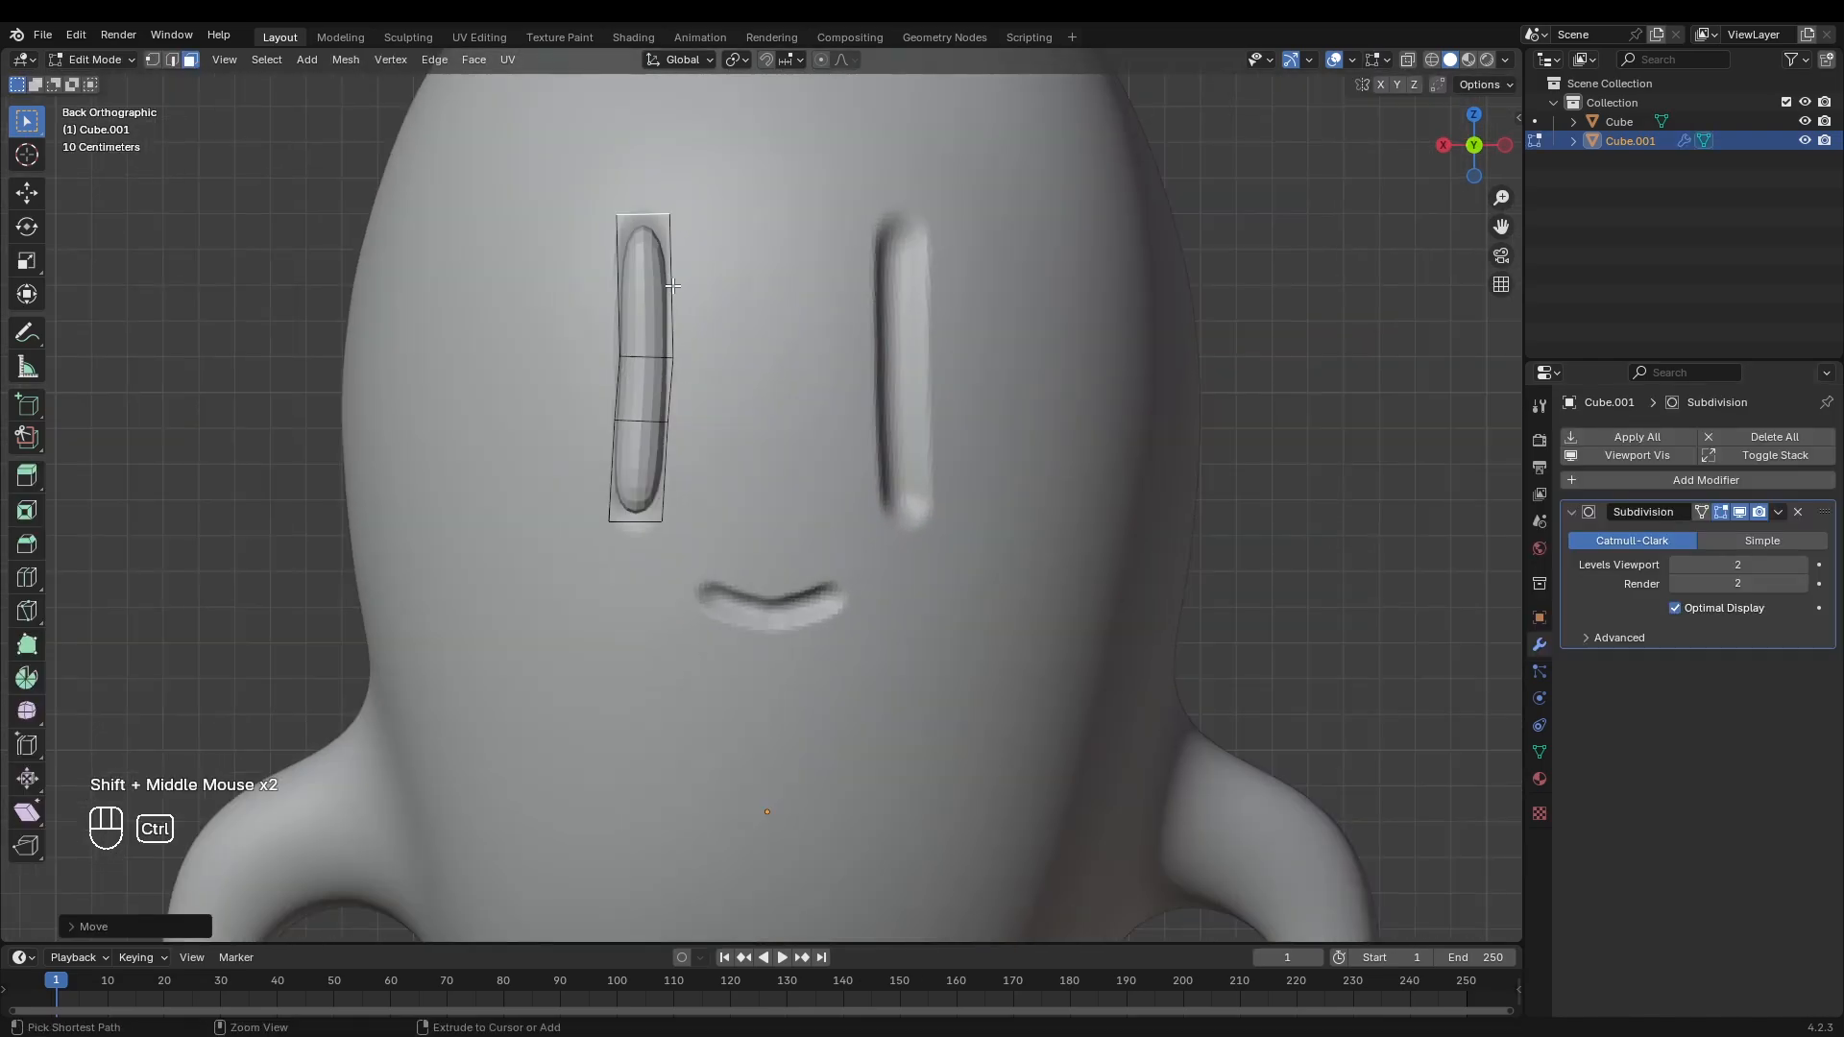
Step: Add an edge loop near the eye piece's upper end and adjust the topmost vertices along Z
key("ctrl+r")
left_click(681, 287)
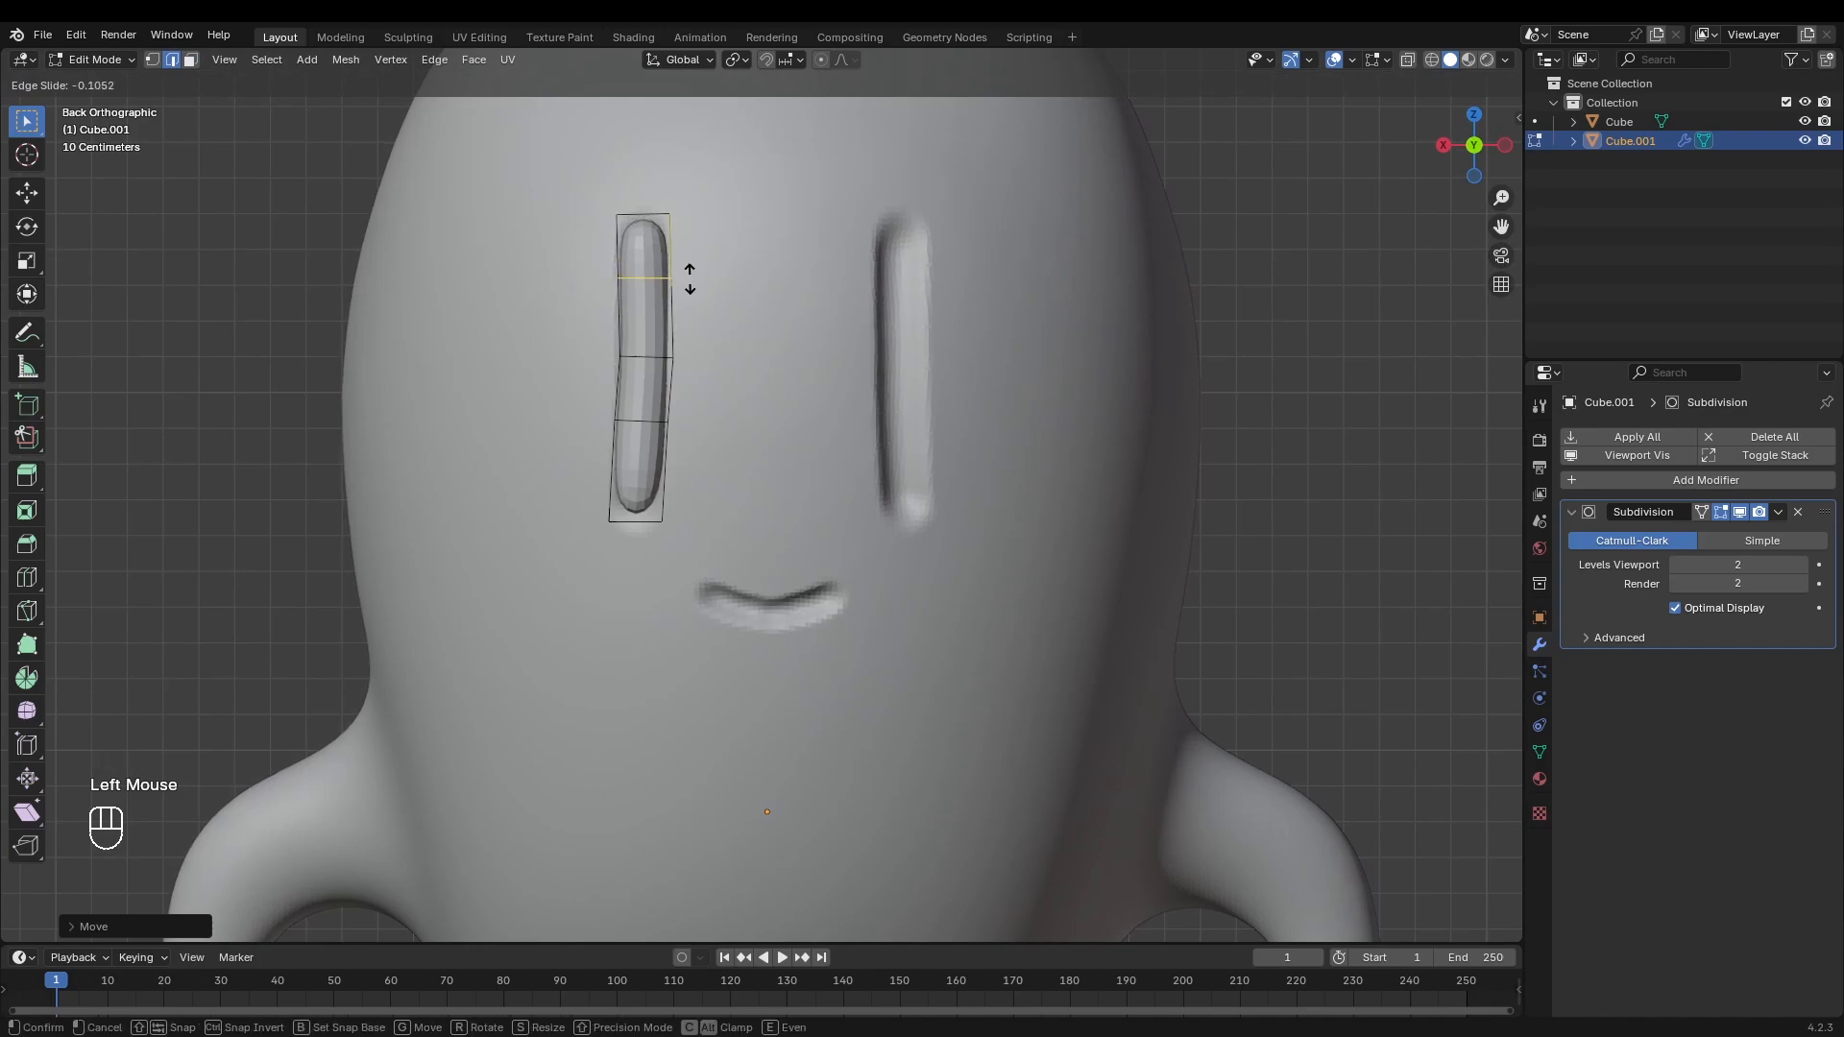
left_click(690, 279)
key("1")
key("alt+z")
left_click_drag(569, 179, 683, 223)
key("g")
key("z")
left_click(684, 228)
Step: Add an edge loop near the lower end of the eye piece
key("ctrl+r")
left_click(685, 441)
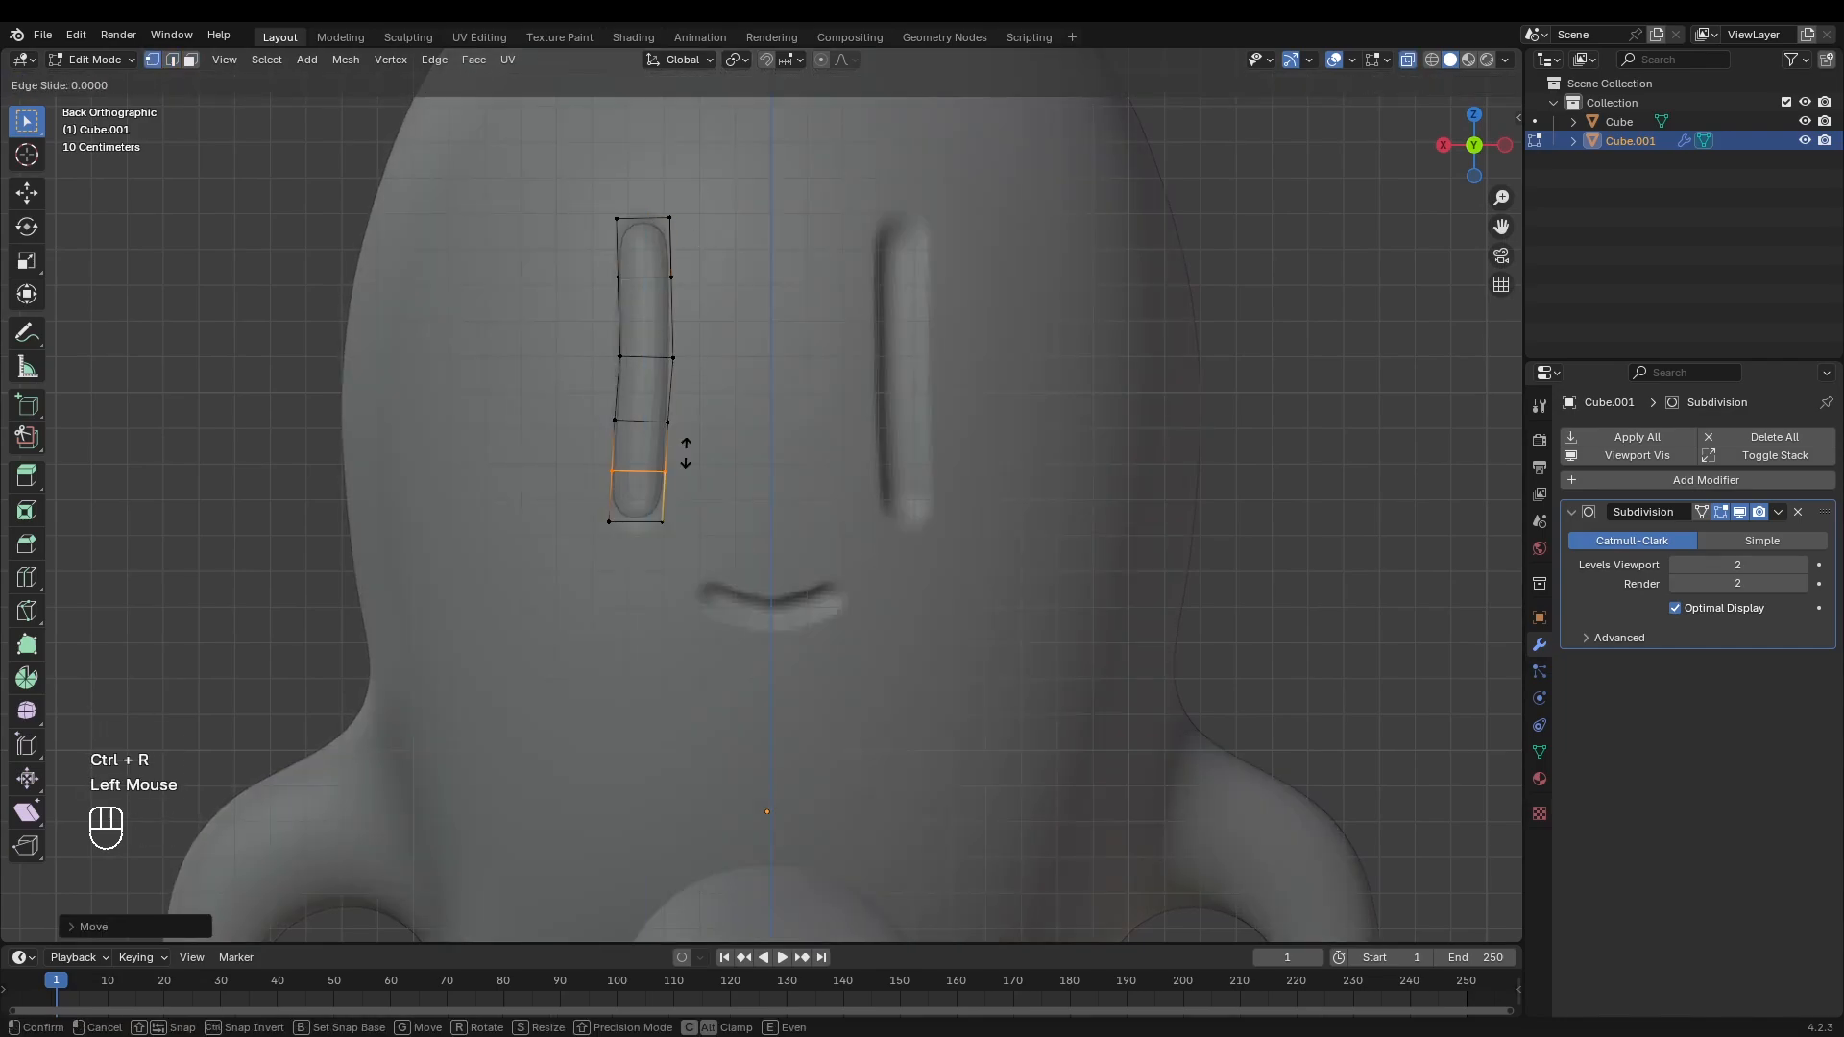
left_click(688, 444)
left_click_drag(564, 510, 682, 452)
key("alt+z")
middle_click_drag(678, 437, 726, 488, "shift")
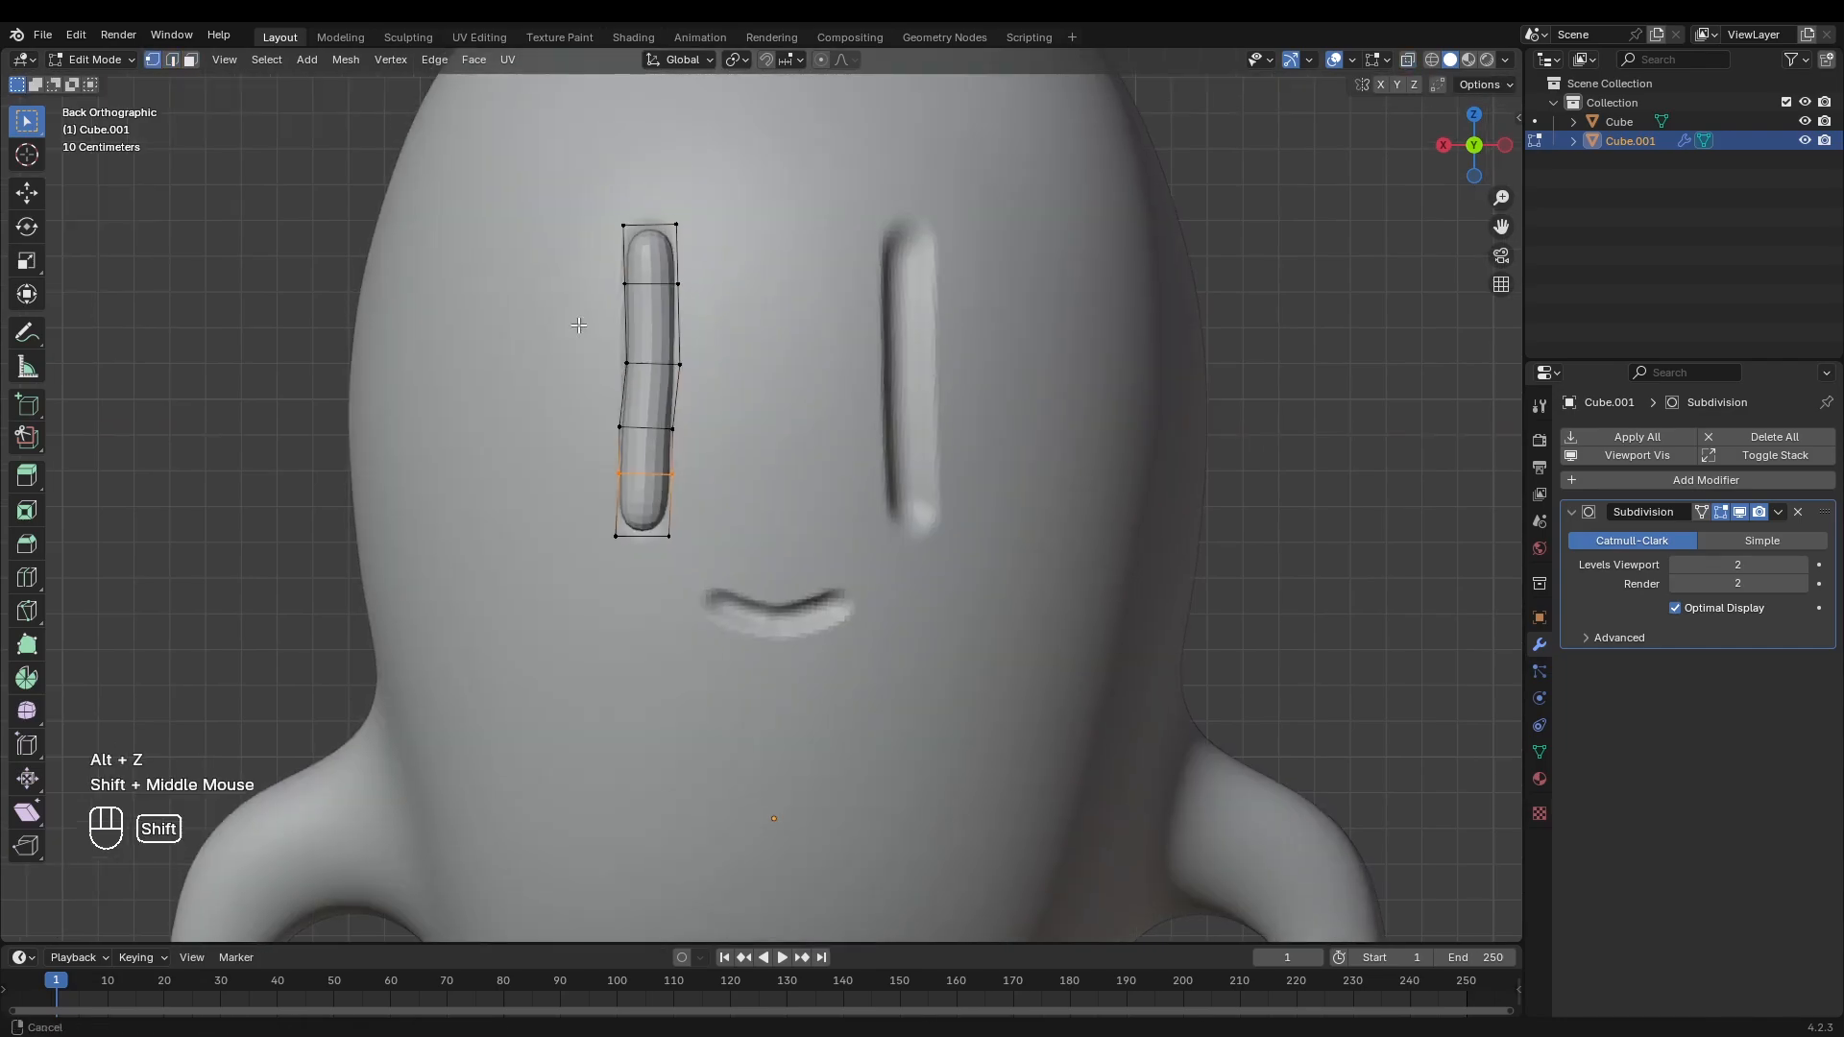
Step: Shift the edge loop just below the eye piece's middle along X to even out its curve
scroll(726, 489, "up", 1)
left_click_drag(604, 444, 722, 483)
key("g")
key("x")
left_click(727, 479)
key("ctrl+z")
key("alt+z")
key("g")
key("x")
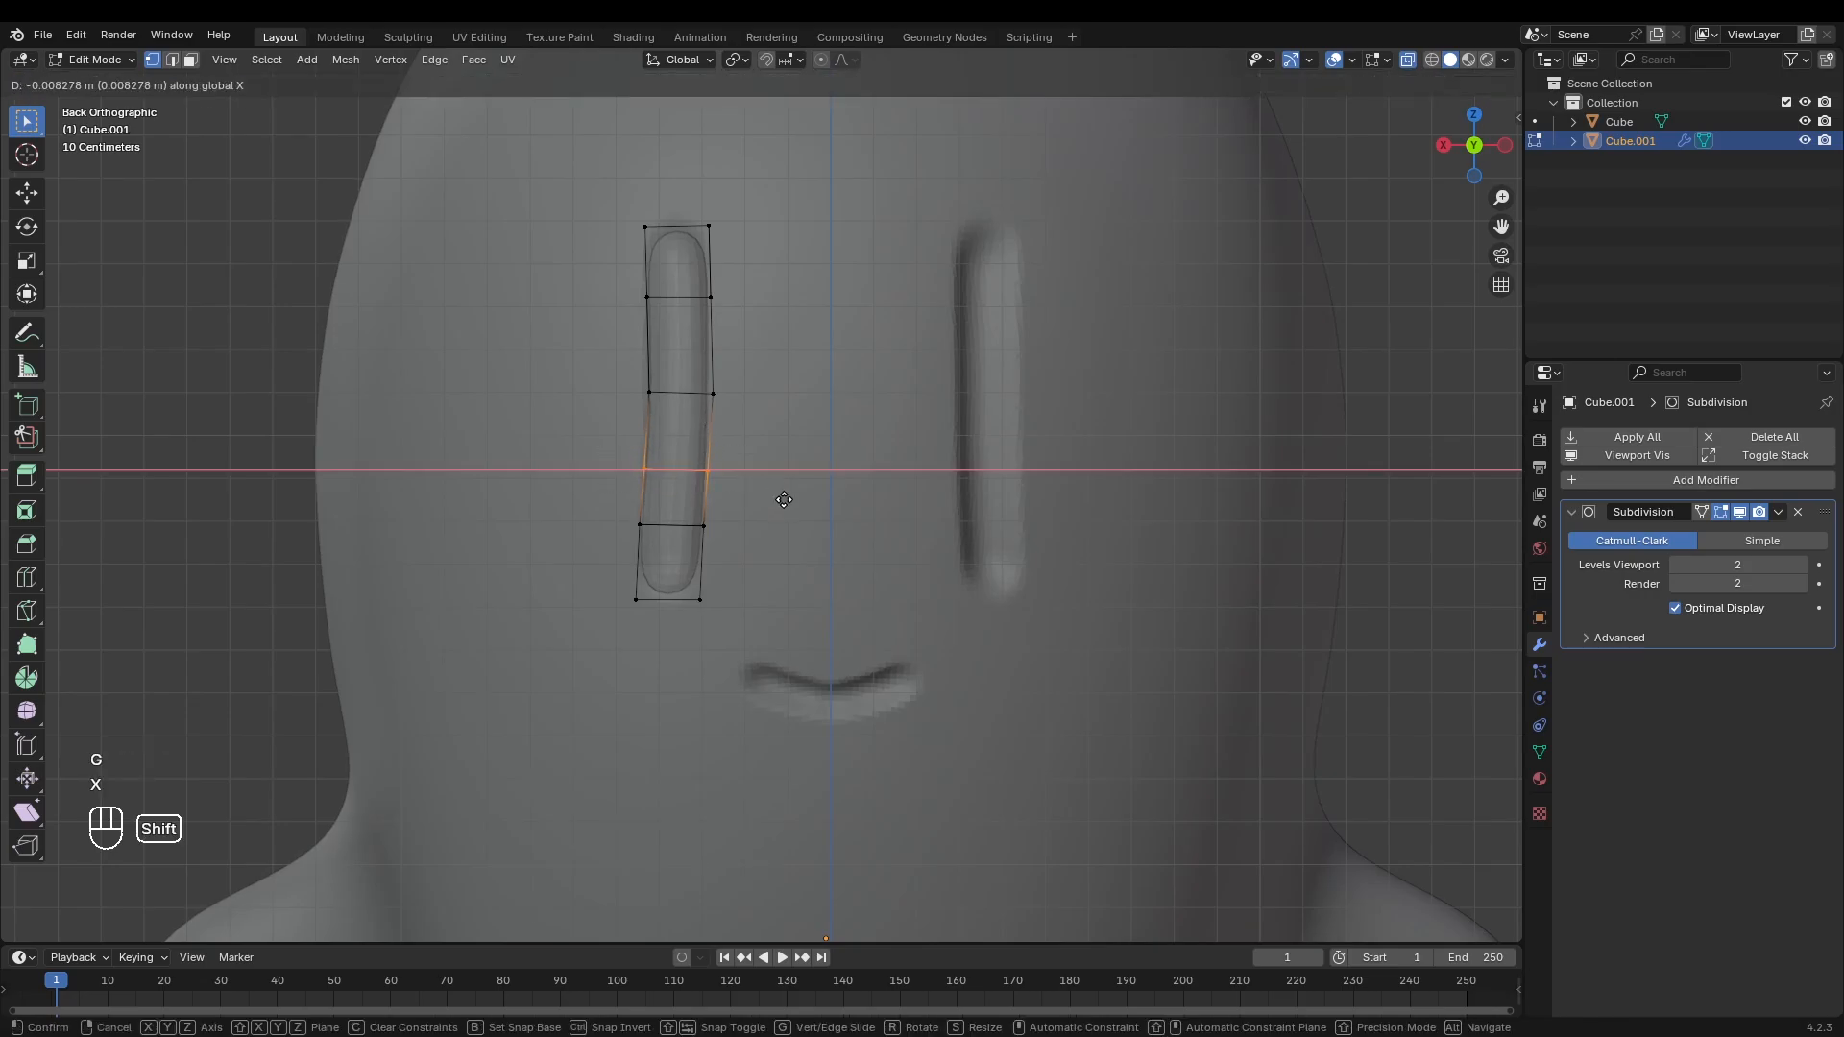
left_click(759, 490)
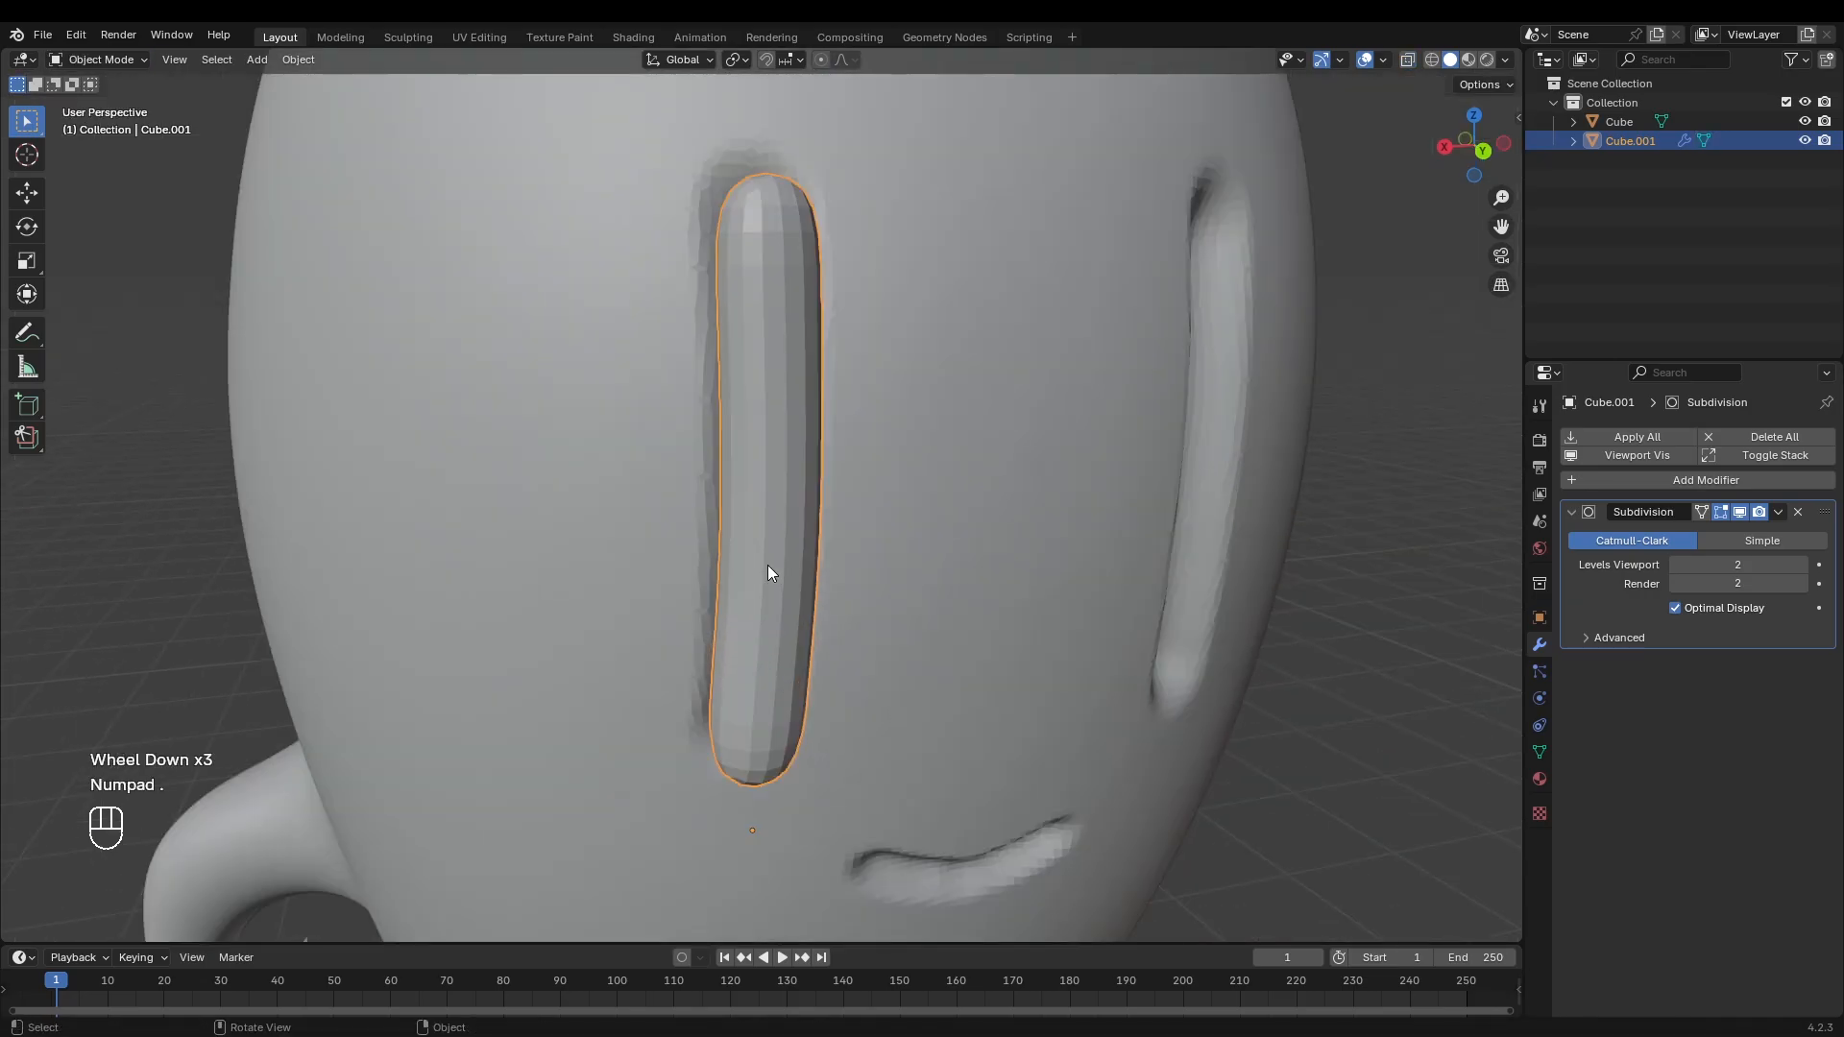
Step: Move the eye piece's topmost vertices along Y with proportional editing to follow the curvature of the face
middle_click_drag(769, 574, 877, 609)
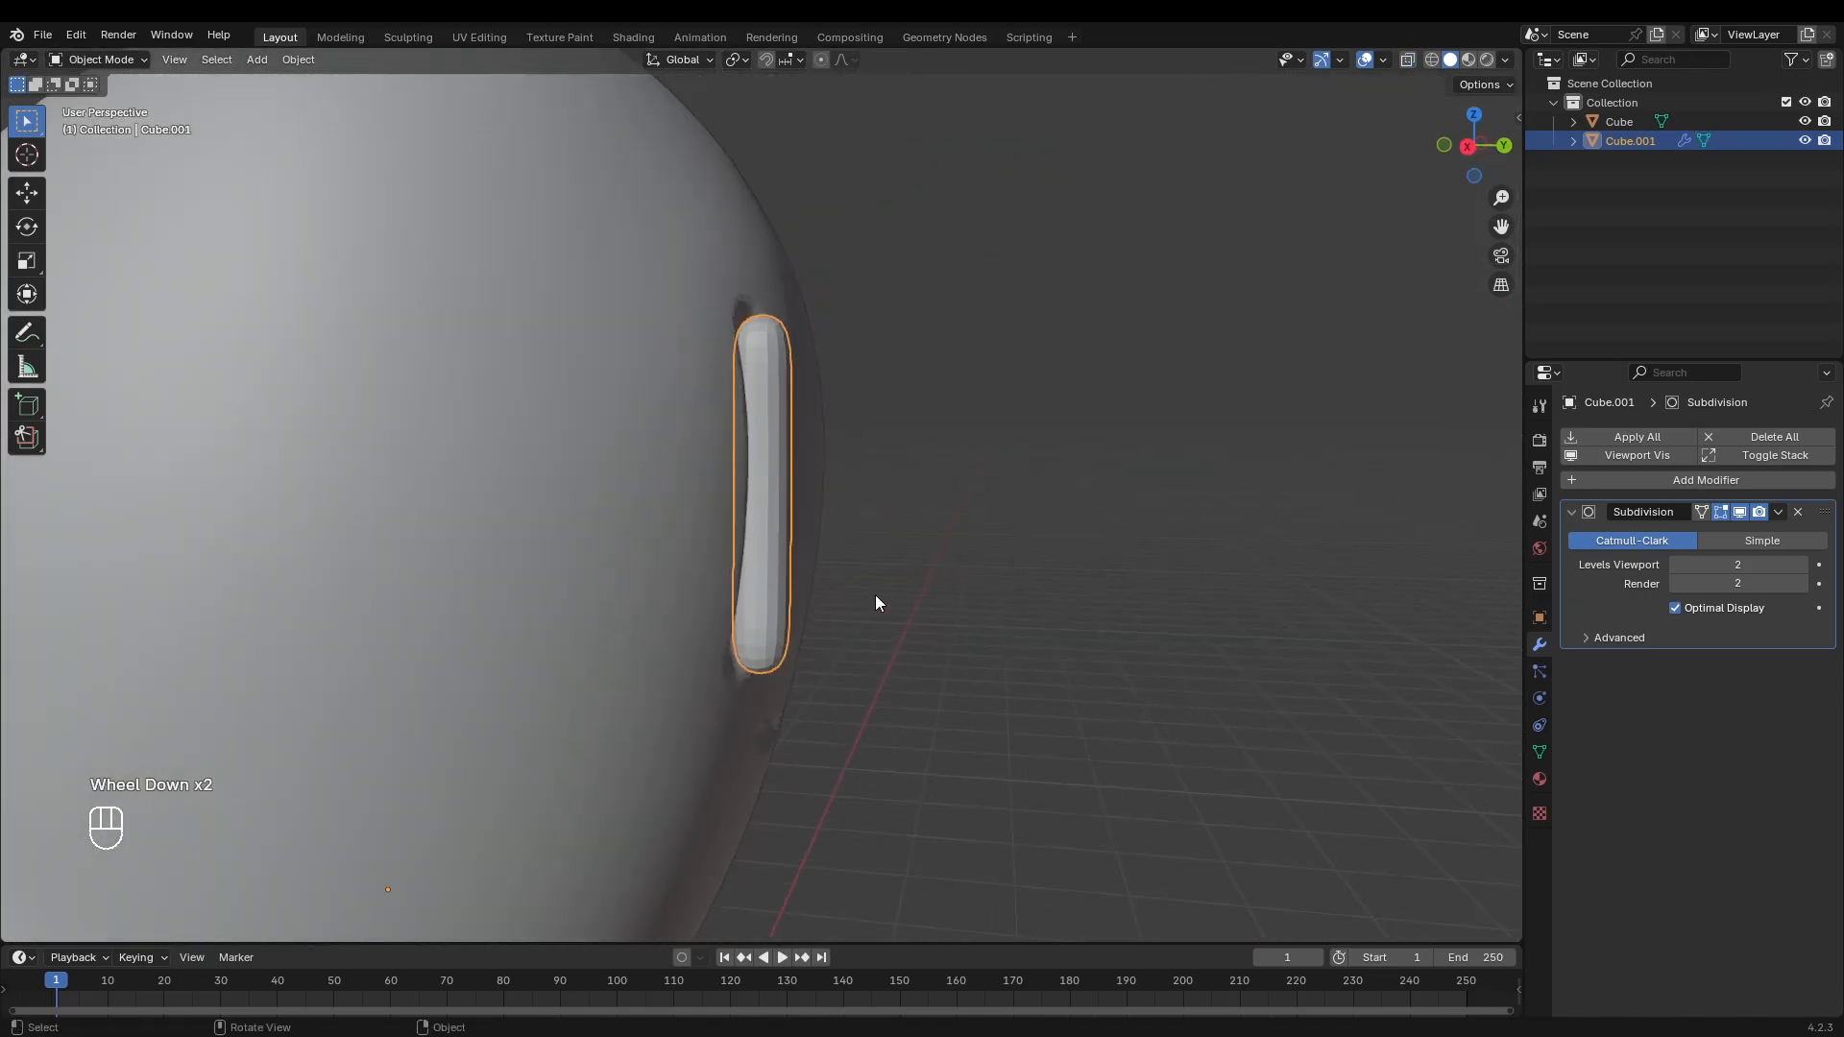
key("Tab")
key("alt+z")
left_click_drag(705, 218, 901, 340)
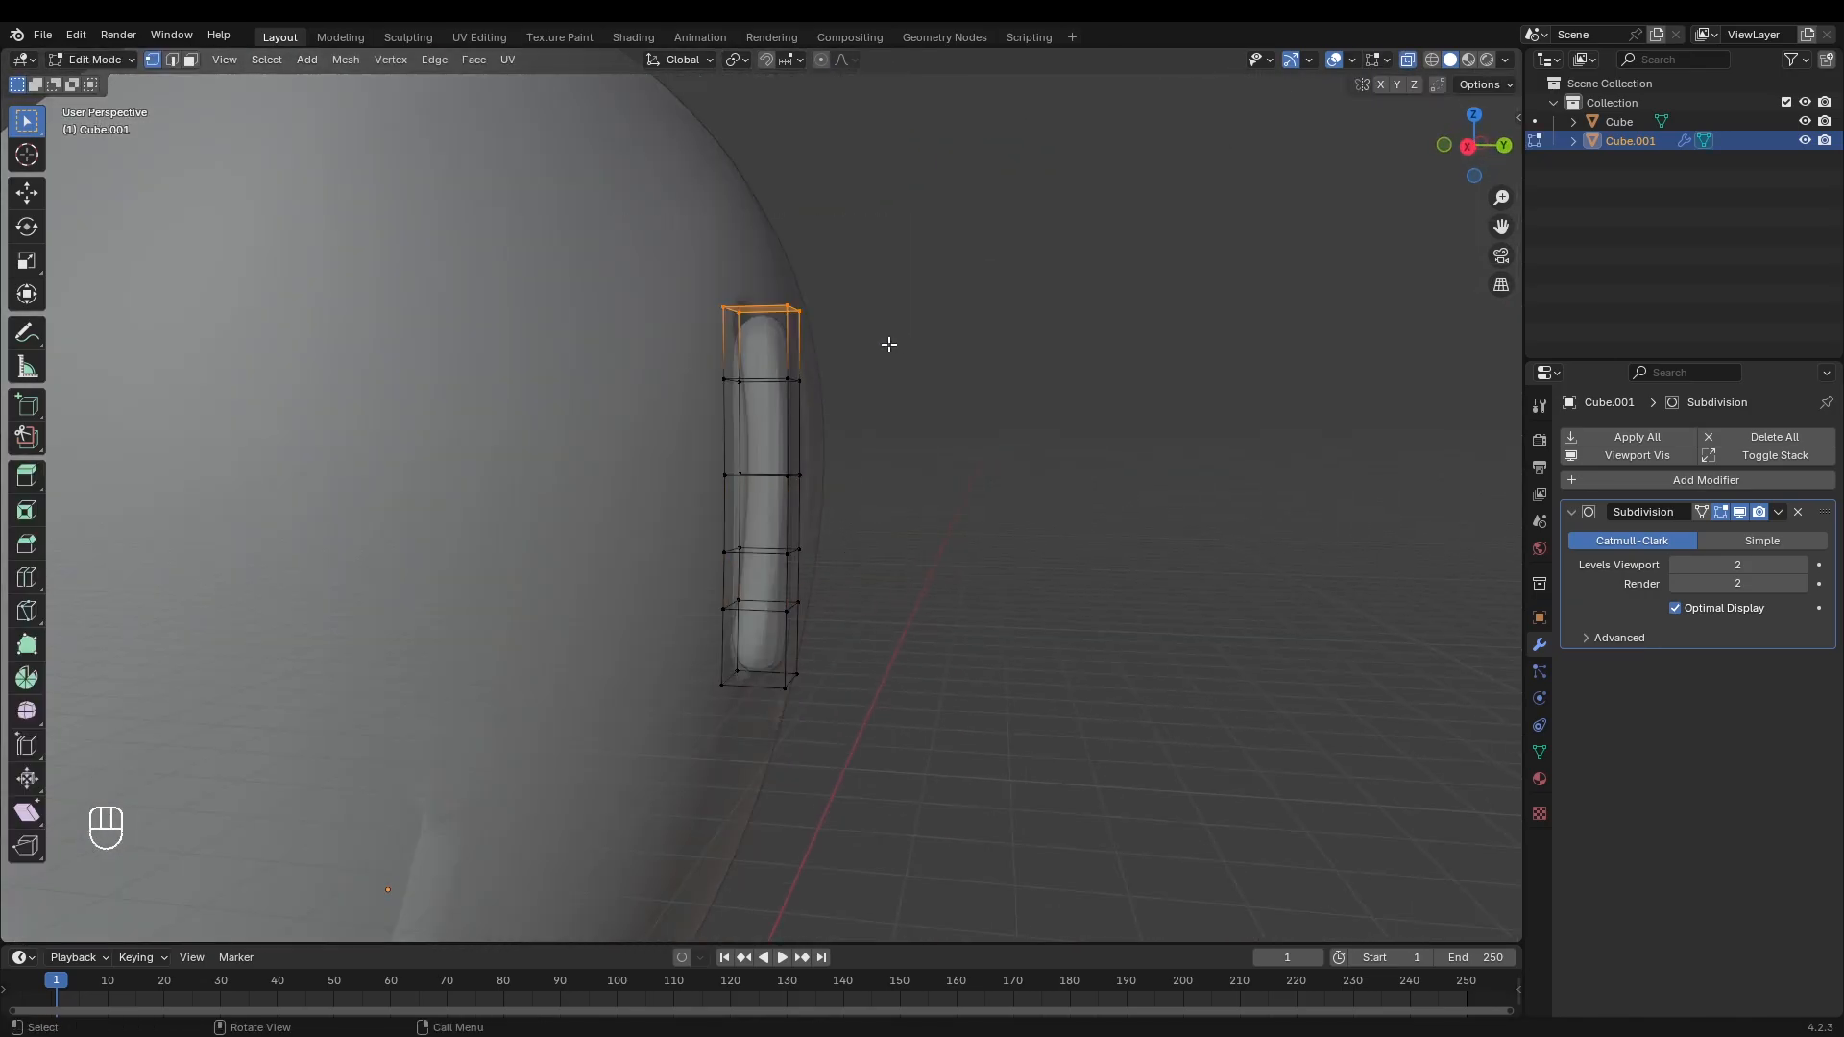
key("alt+z")
key("g")
key("y")
scroll(869, 423, "up", 10)
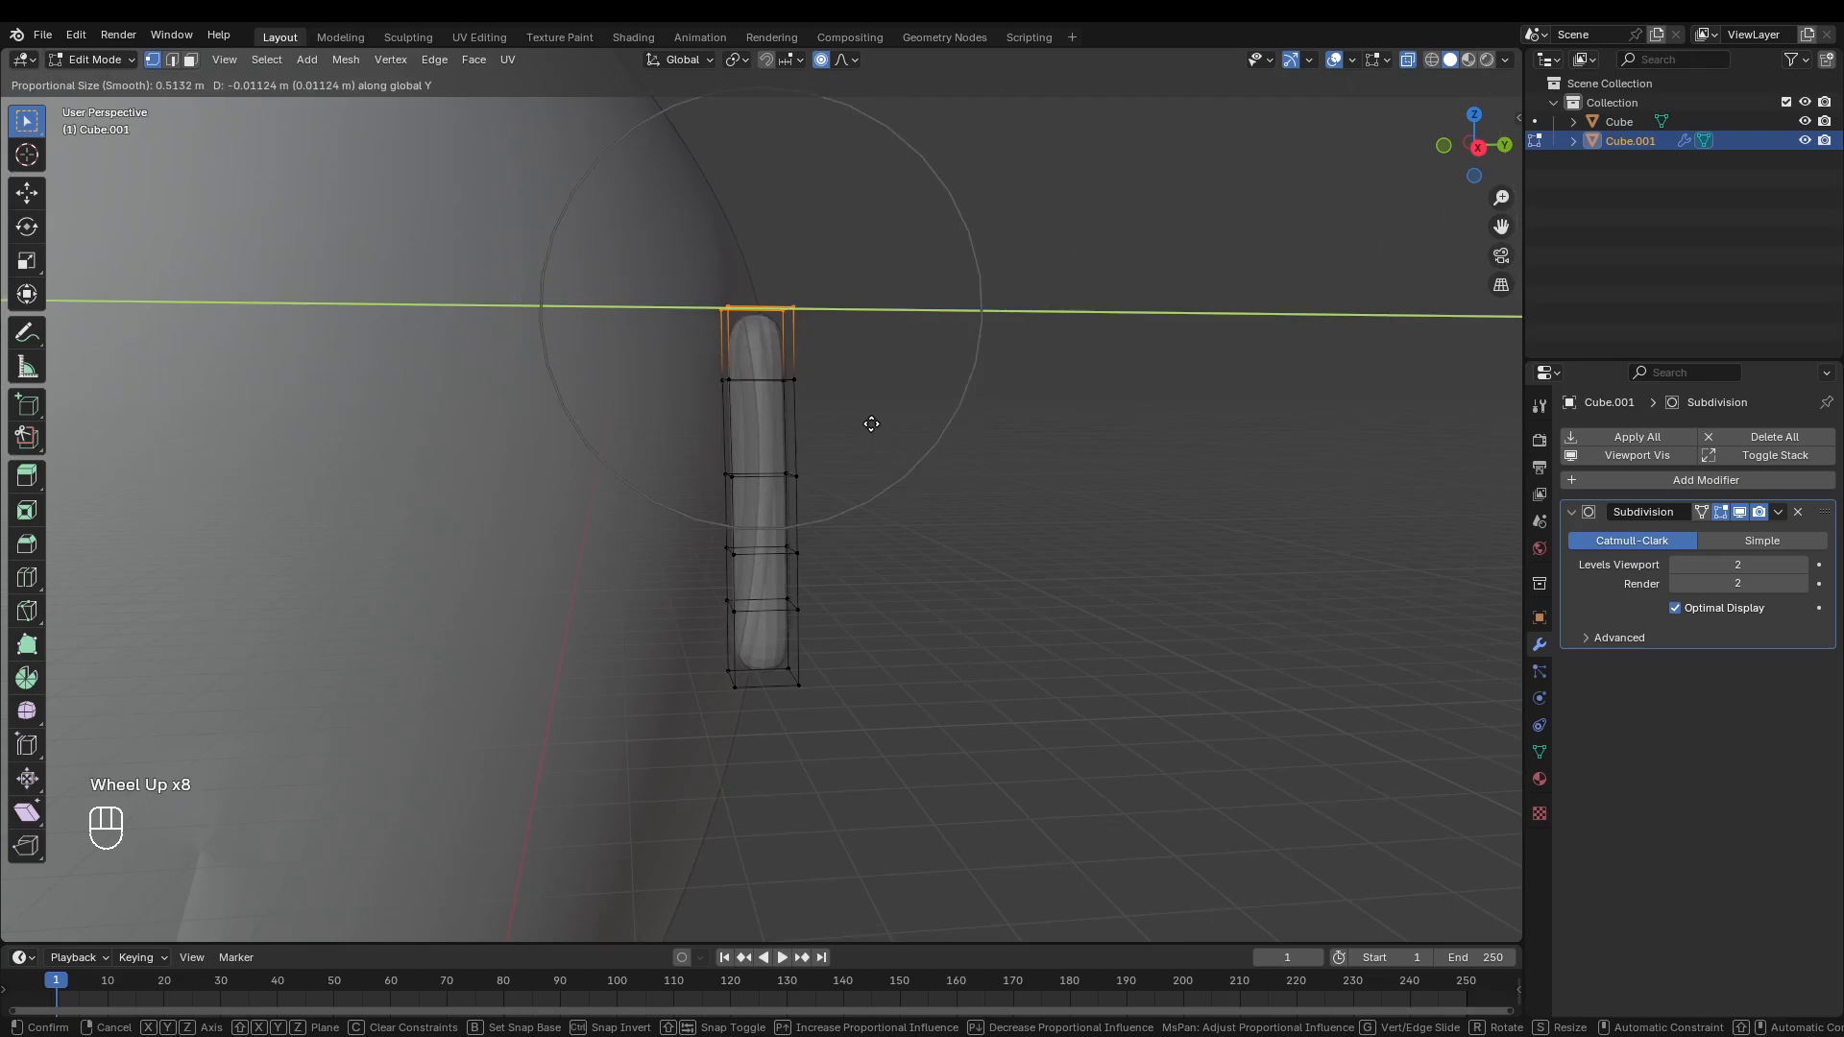
left_click(865, 422)
Step: Move the eye piece's lowest vertices back along Y into the groove with proportional editing
left_click_drag(646, 753, 836, 660)
key("g")
key("y")
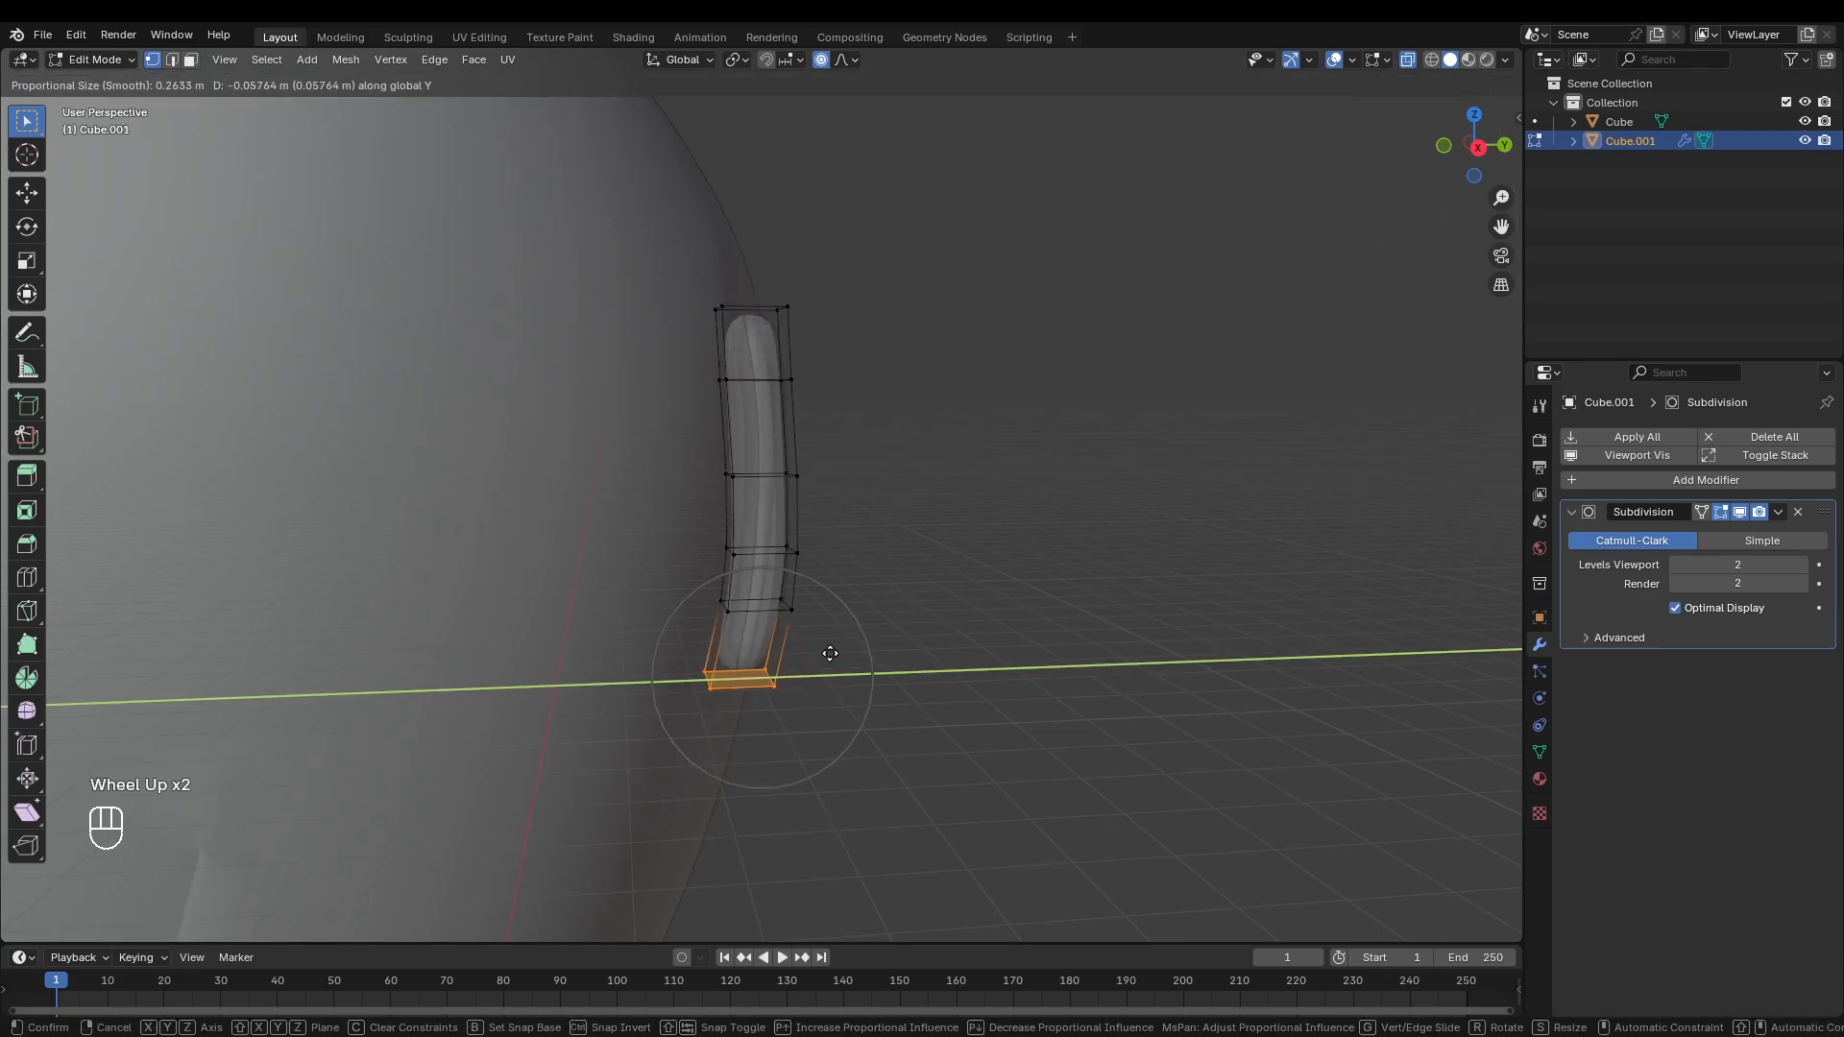
left_click(832, 654)
Step: Select the eye piece's topmost vertices and adjust their height along Z to fill the groove
middle_click_drag(833, 654, 879, 317)
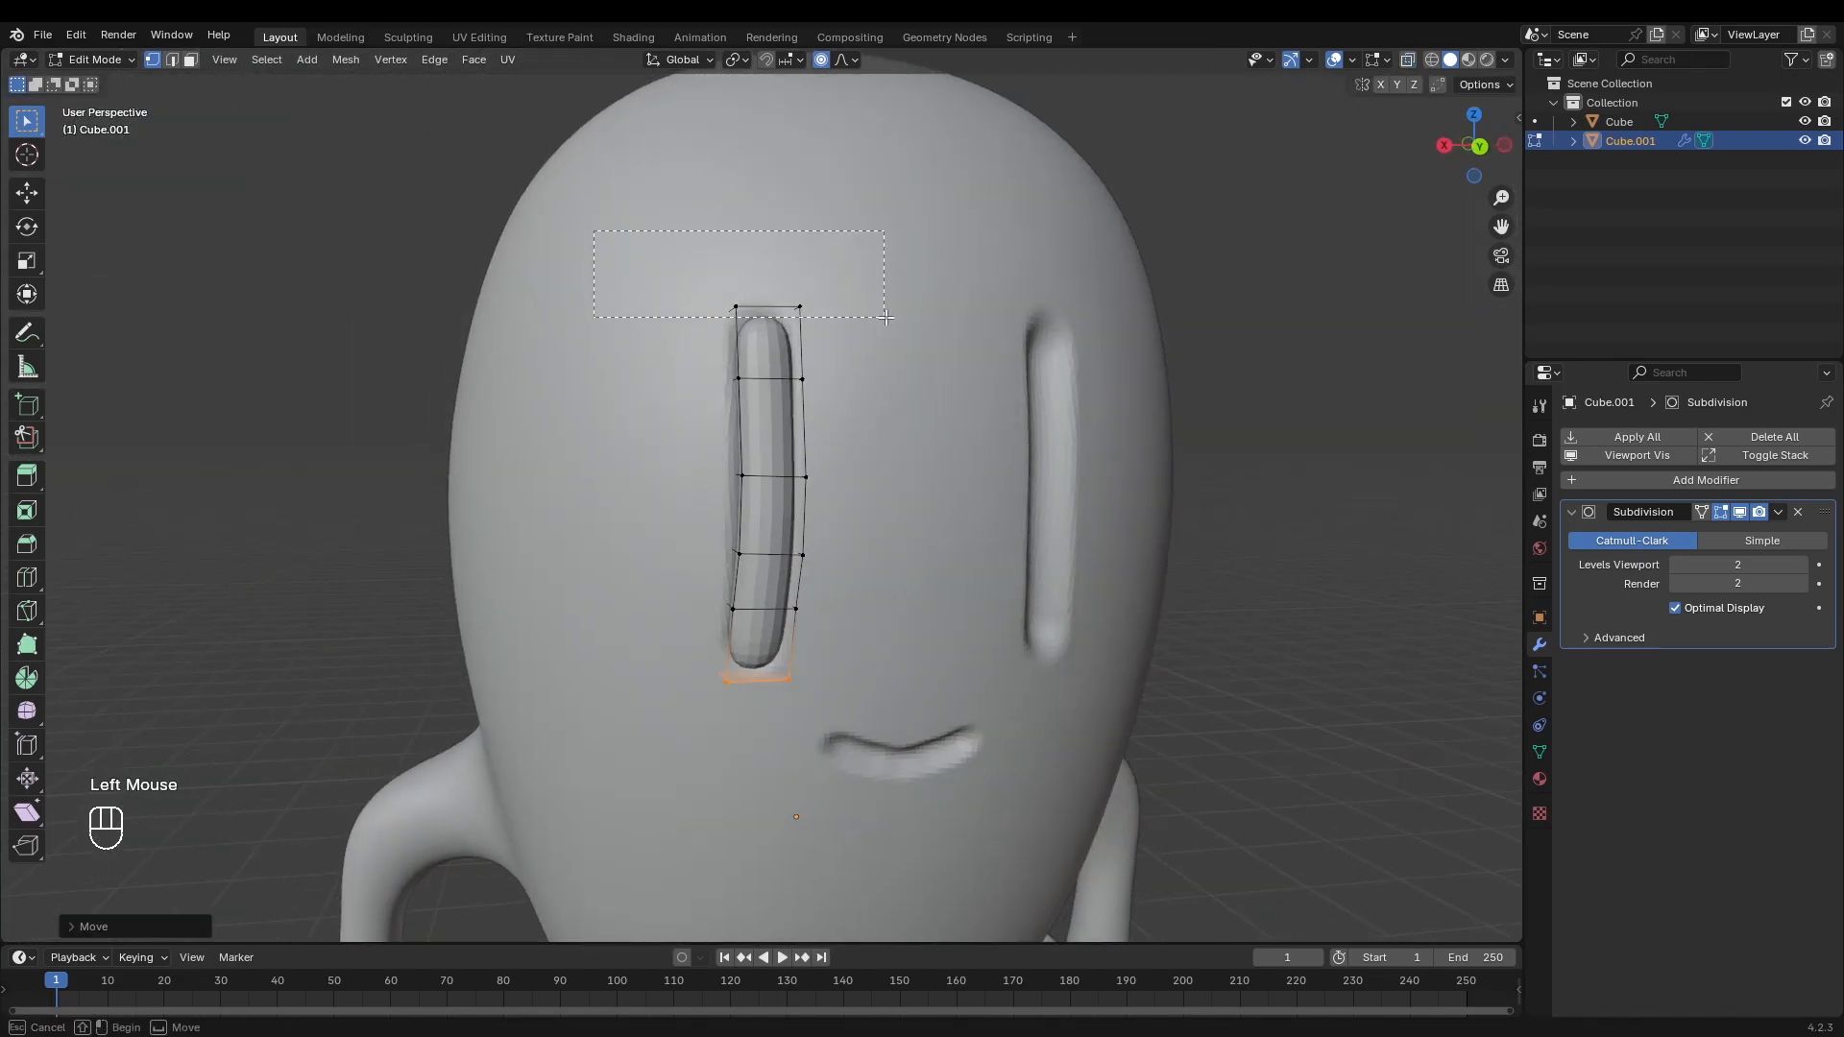
key("g")
key("z")
middle_click_drag(843, 588, 776, 566)
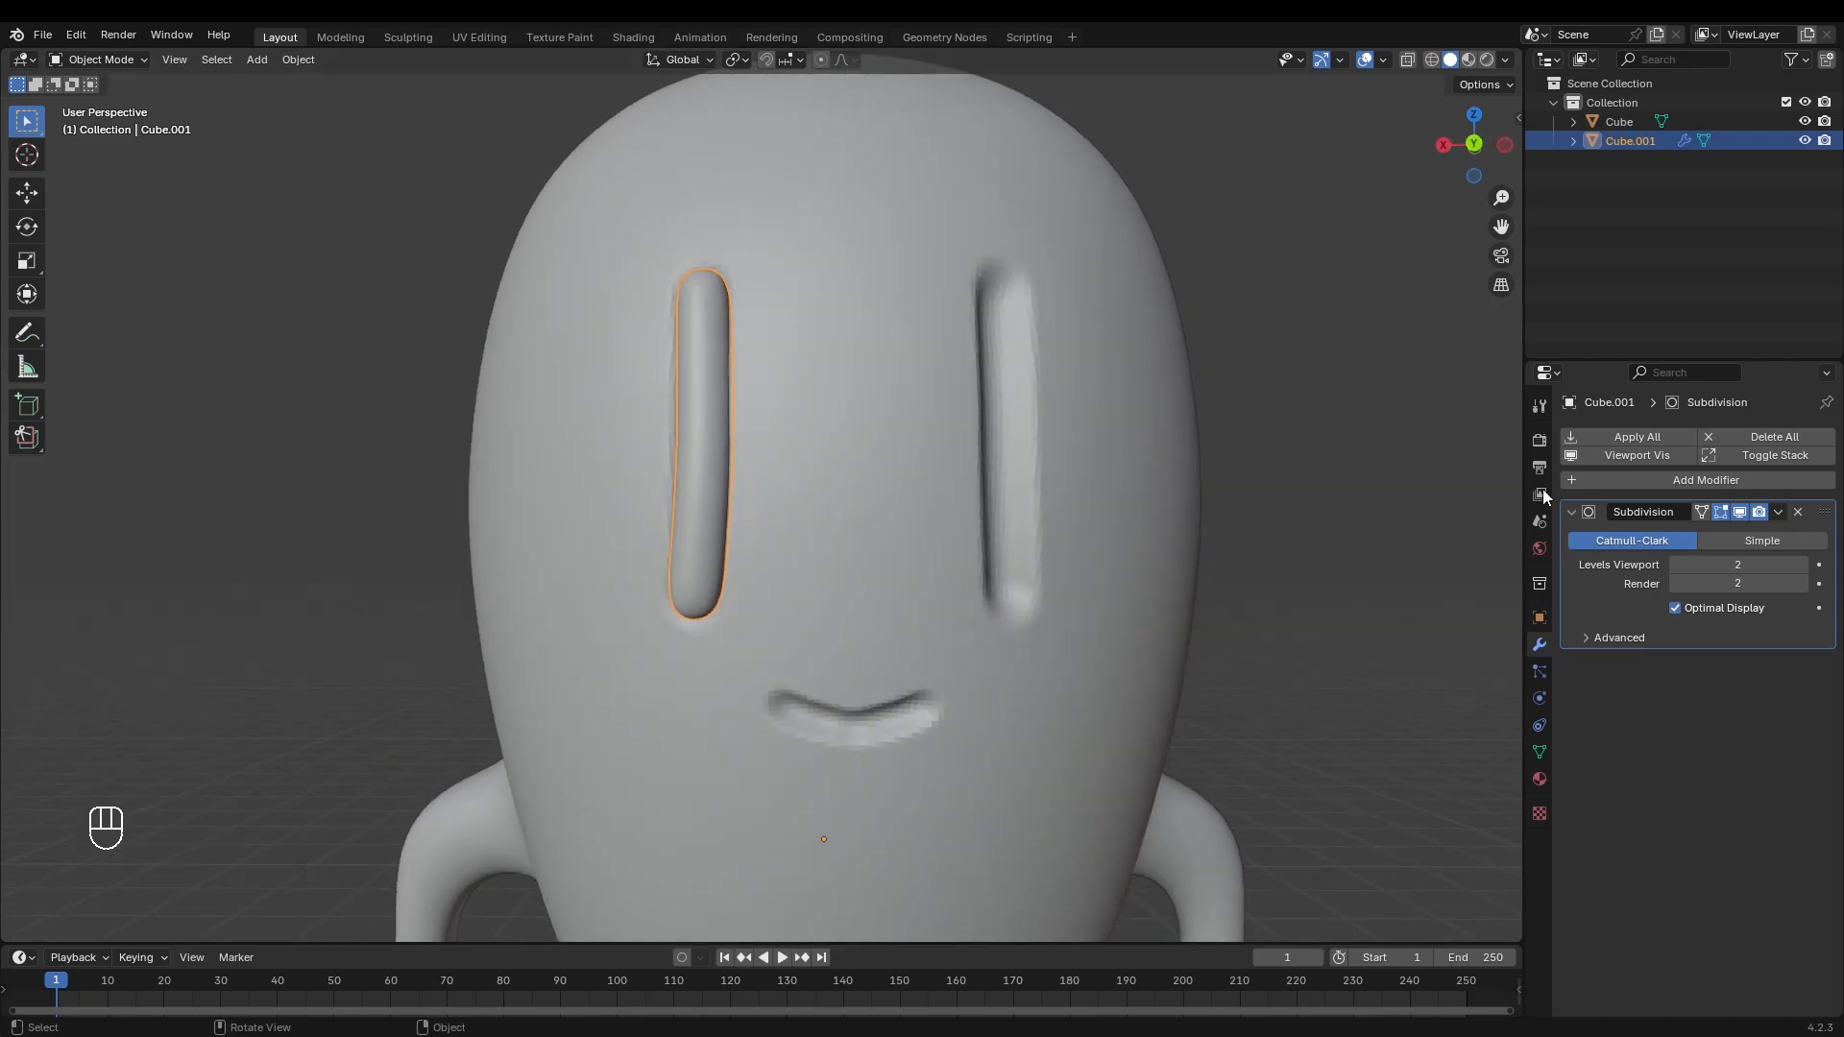
Step: Add a Mirror modifier on the X axis to duplicate the eye piece into the opposite groove
left_click(1569, 485)
left_click(1566, 480)
type("mi")
key("Return")
scroll(1022, 547, "down", 3)
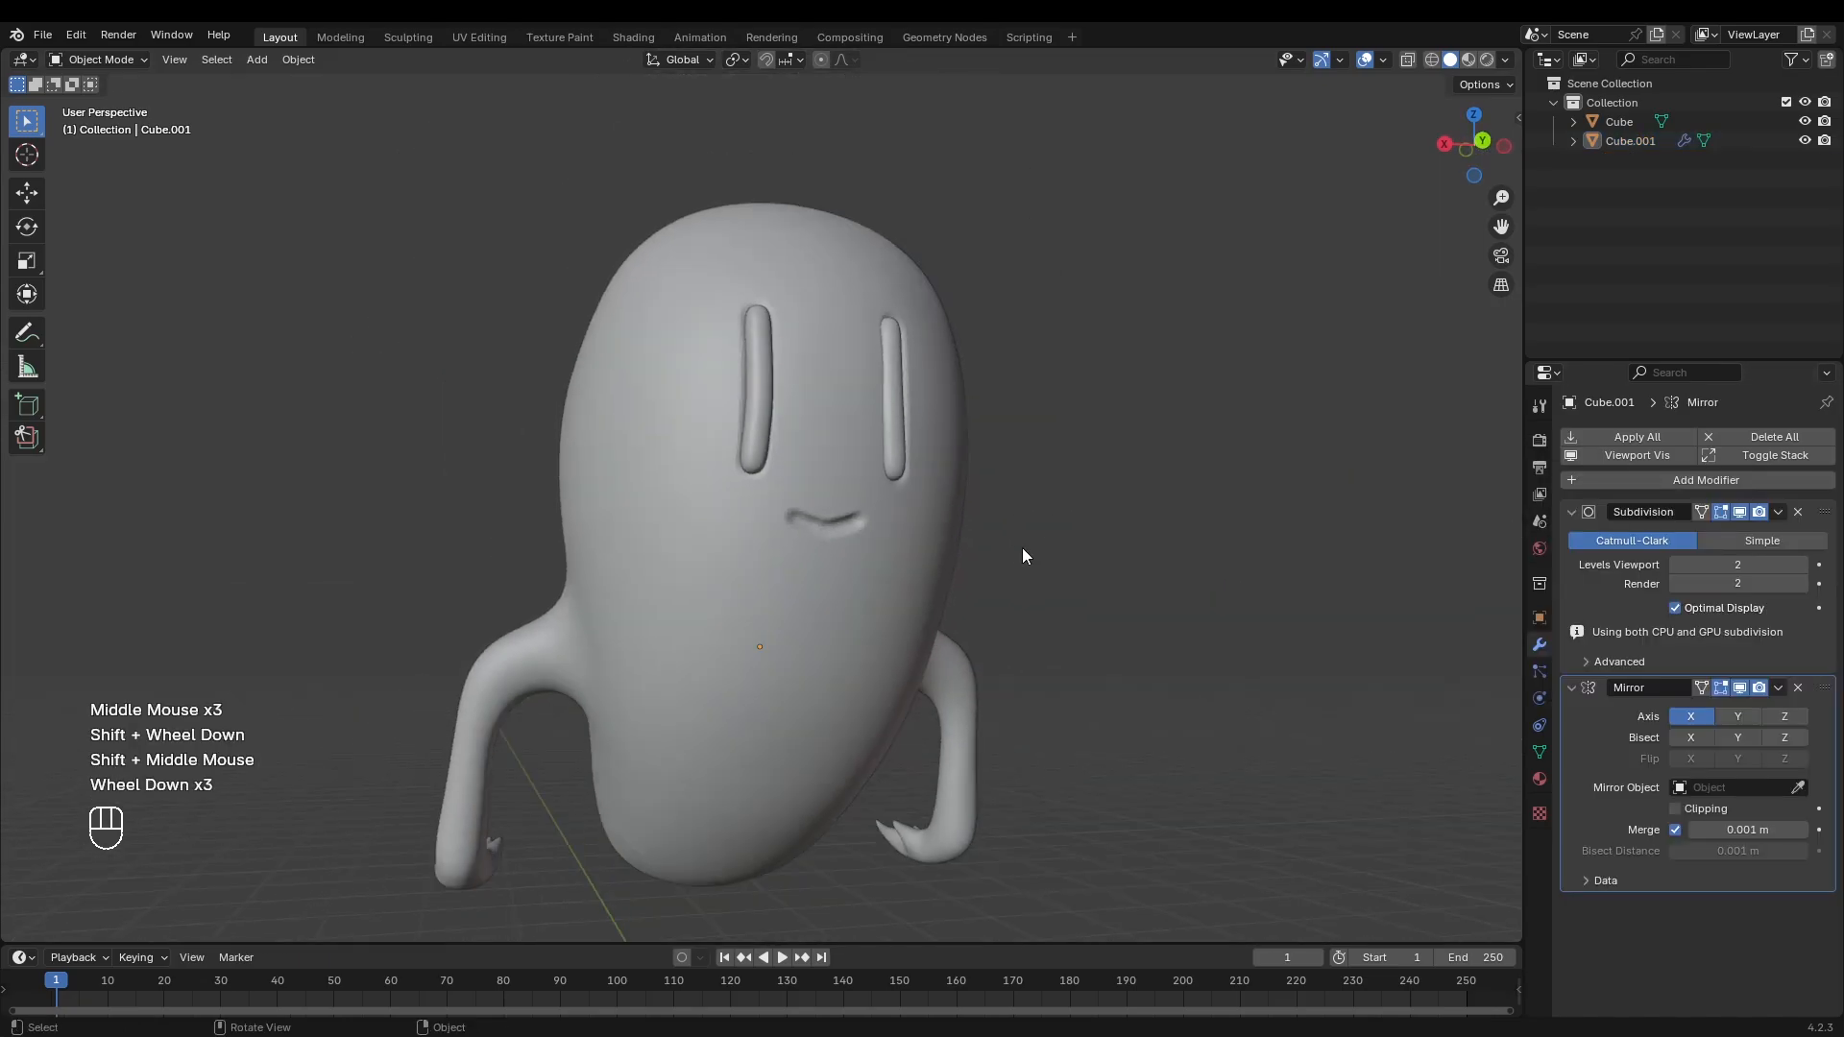
middle_click_drag(961, 567, 789, 518)
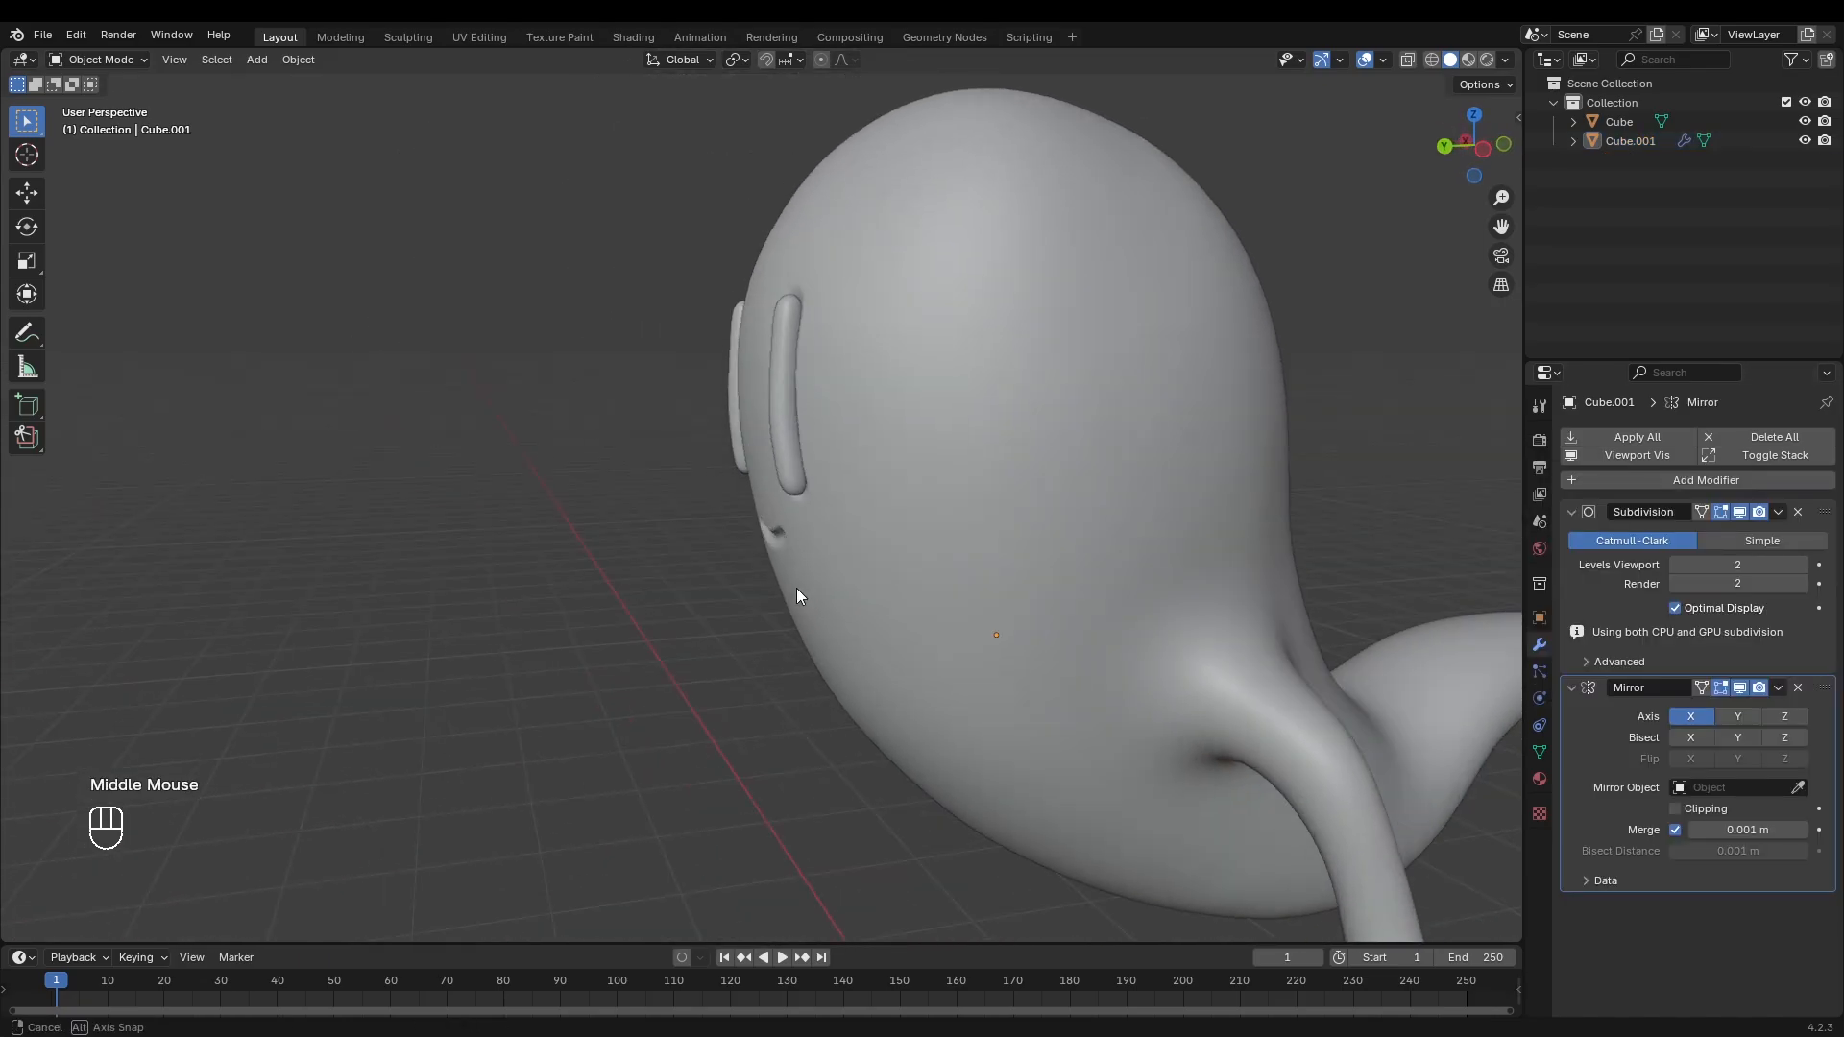
scroll(790, 509, "up", 2)
middle_click_drag(789, 509, 1057, 429)
left_click(773, 346)
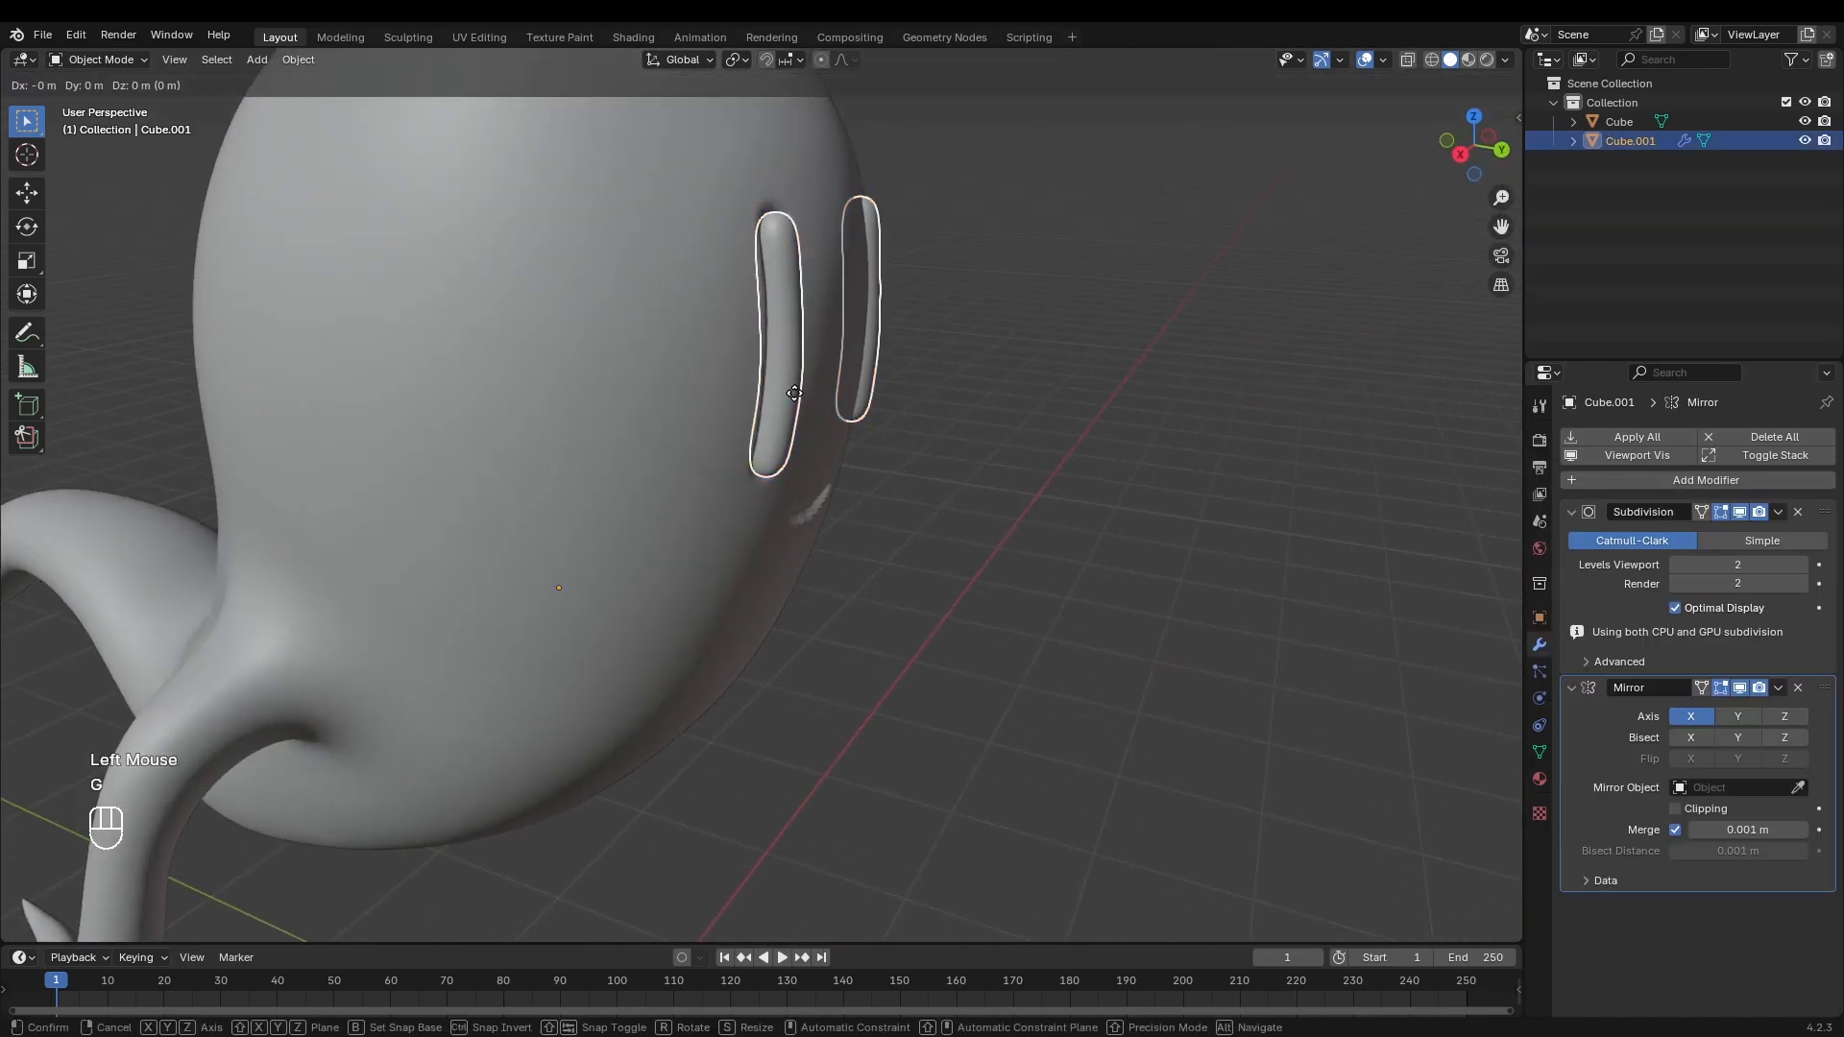
Step: Add another cube mesh, raise it to the height of the creature's body and scale it down
key("shift+a")
left_click(960, 585)
scroll(960, 595, "down", 8)
key("g")
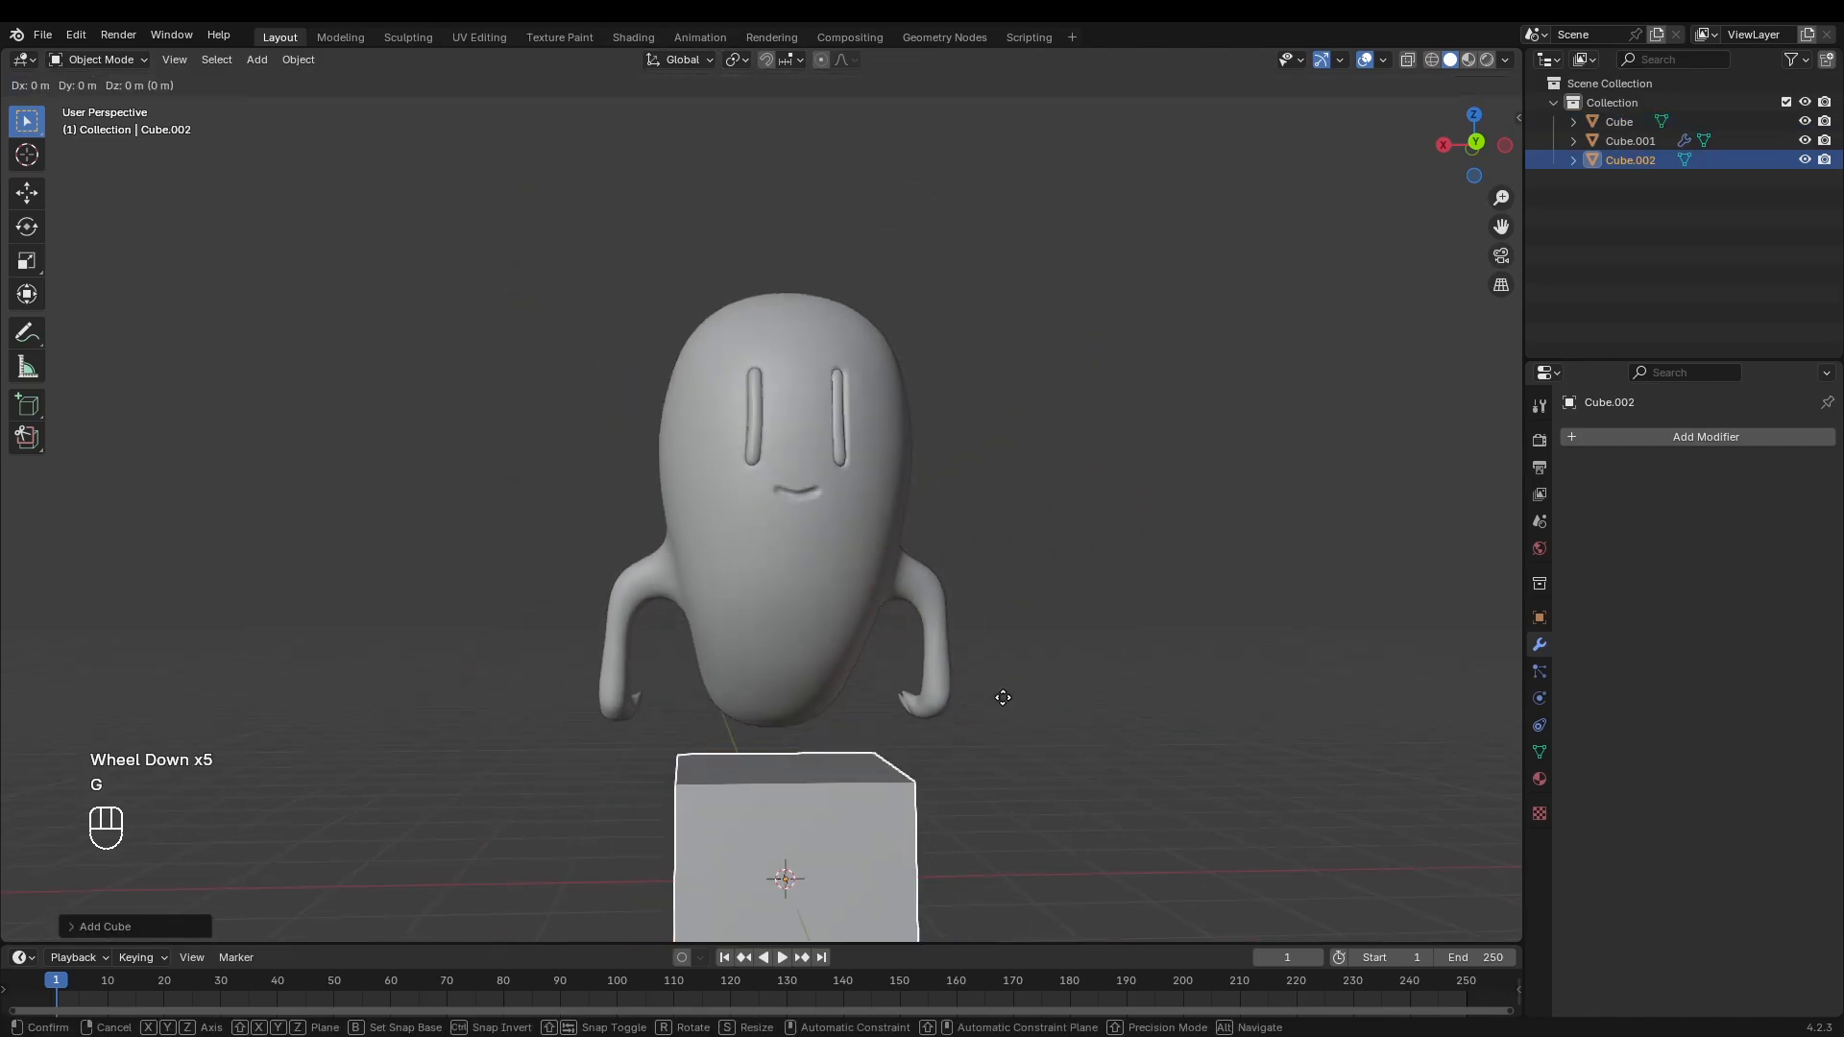
left_click(1004, 346)
key("s")
left_click(950, 470)
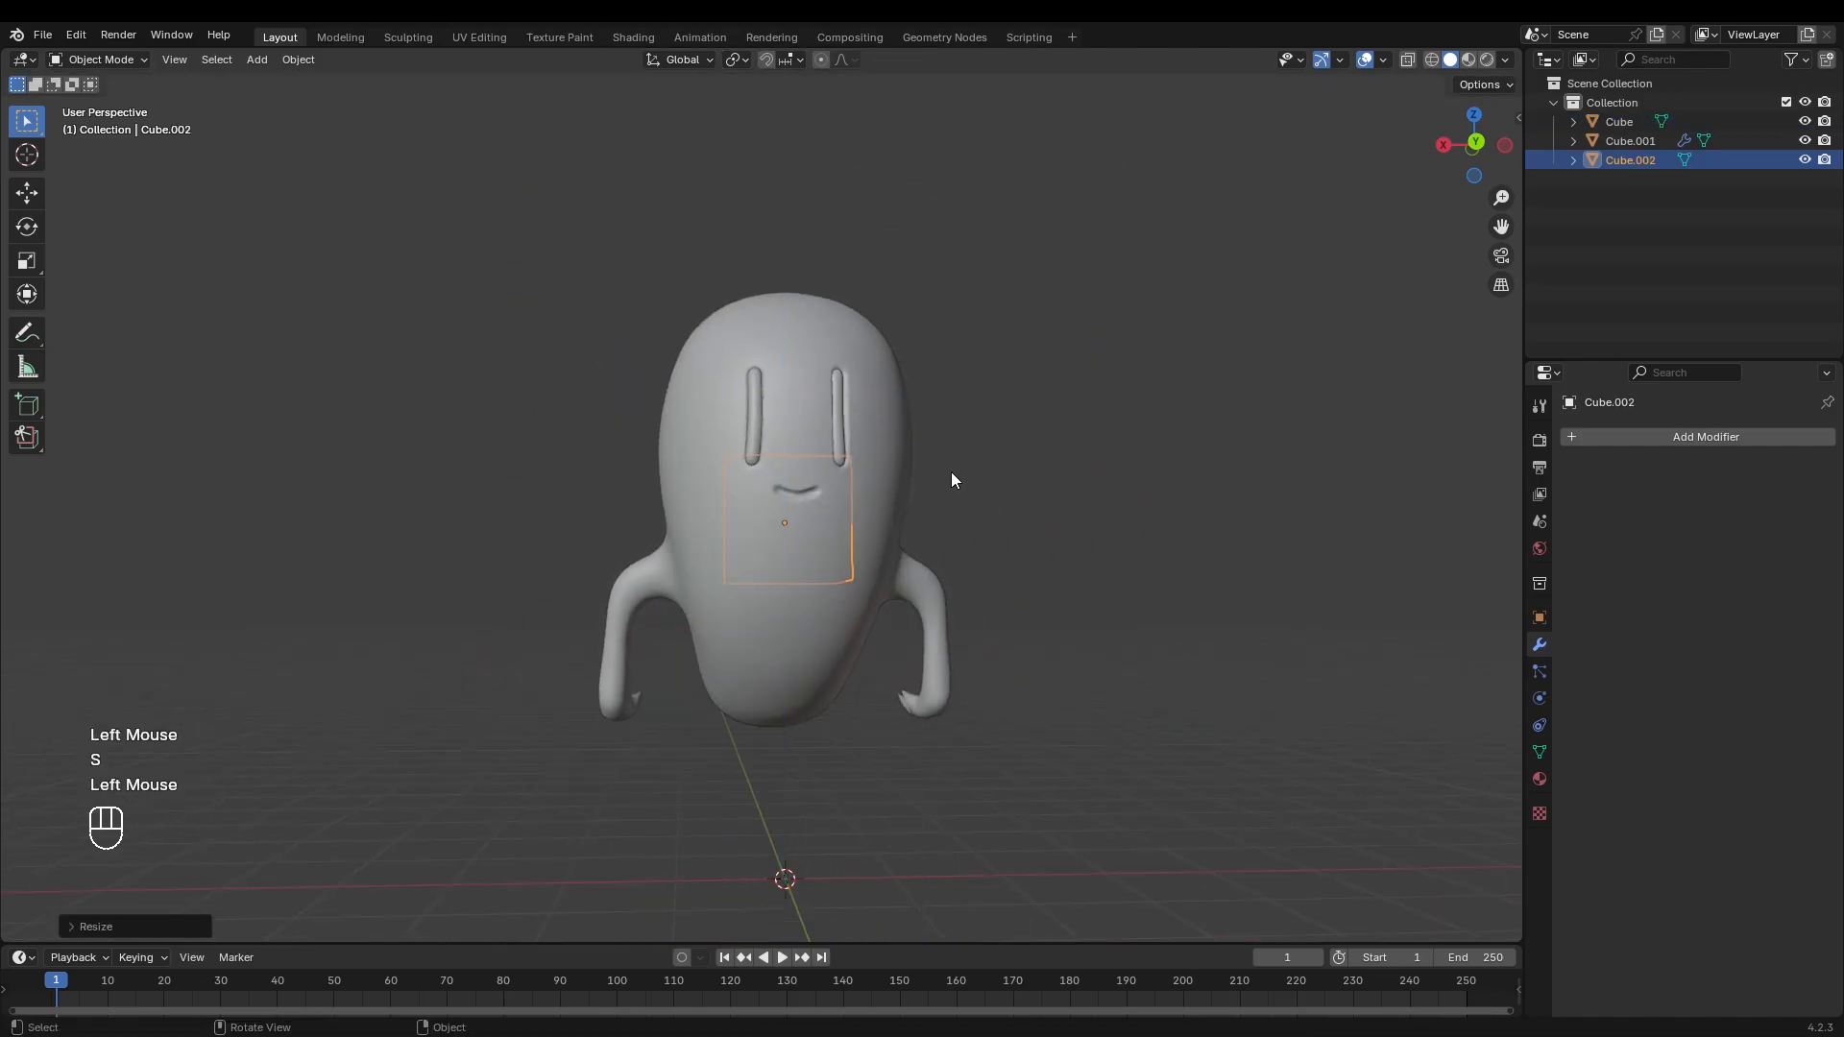
Step: Move the new cube along Y until it sits in front of the creature's face
key("g")
key("y")
left_click(1057, 505)
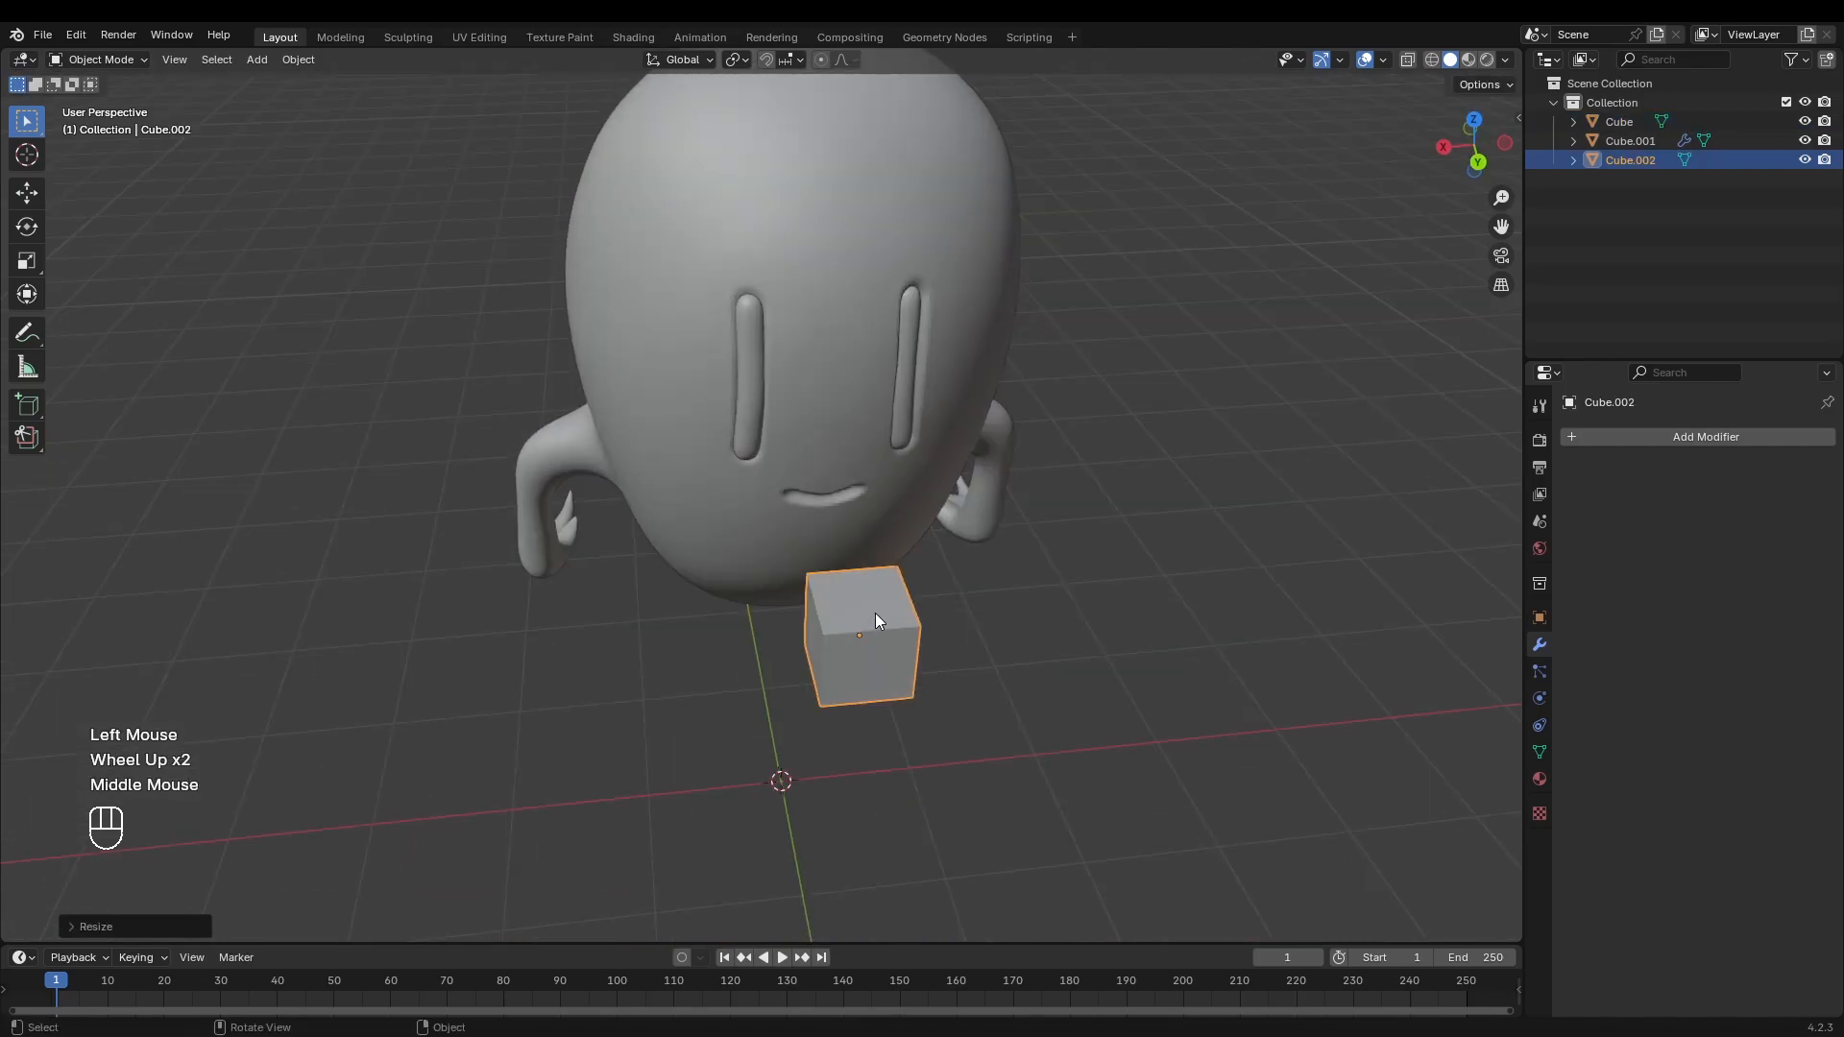
Step: Move the new cube along Y against the creature's face, and in Edit Mode shift its mesh along X toward the mouth groove
key("g")
key("y")
middle_click_drag(946, 646, 959, 561)
scroll(958, 561, "up", 3)
key("Tab")
key("g")
key("y")
key("x")
left_click(959, 585)
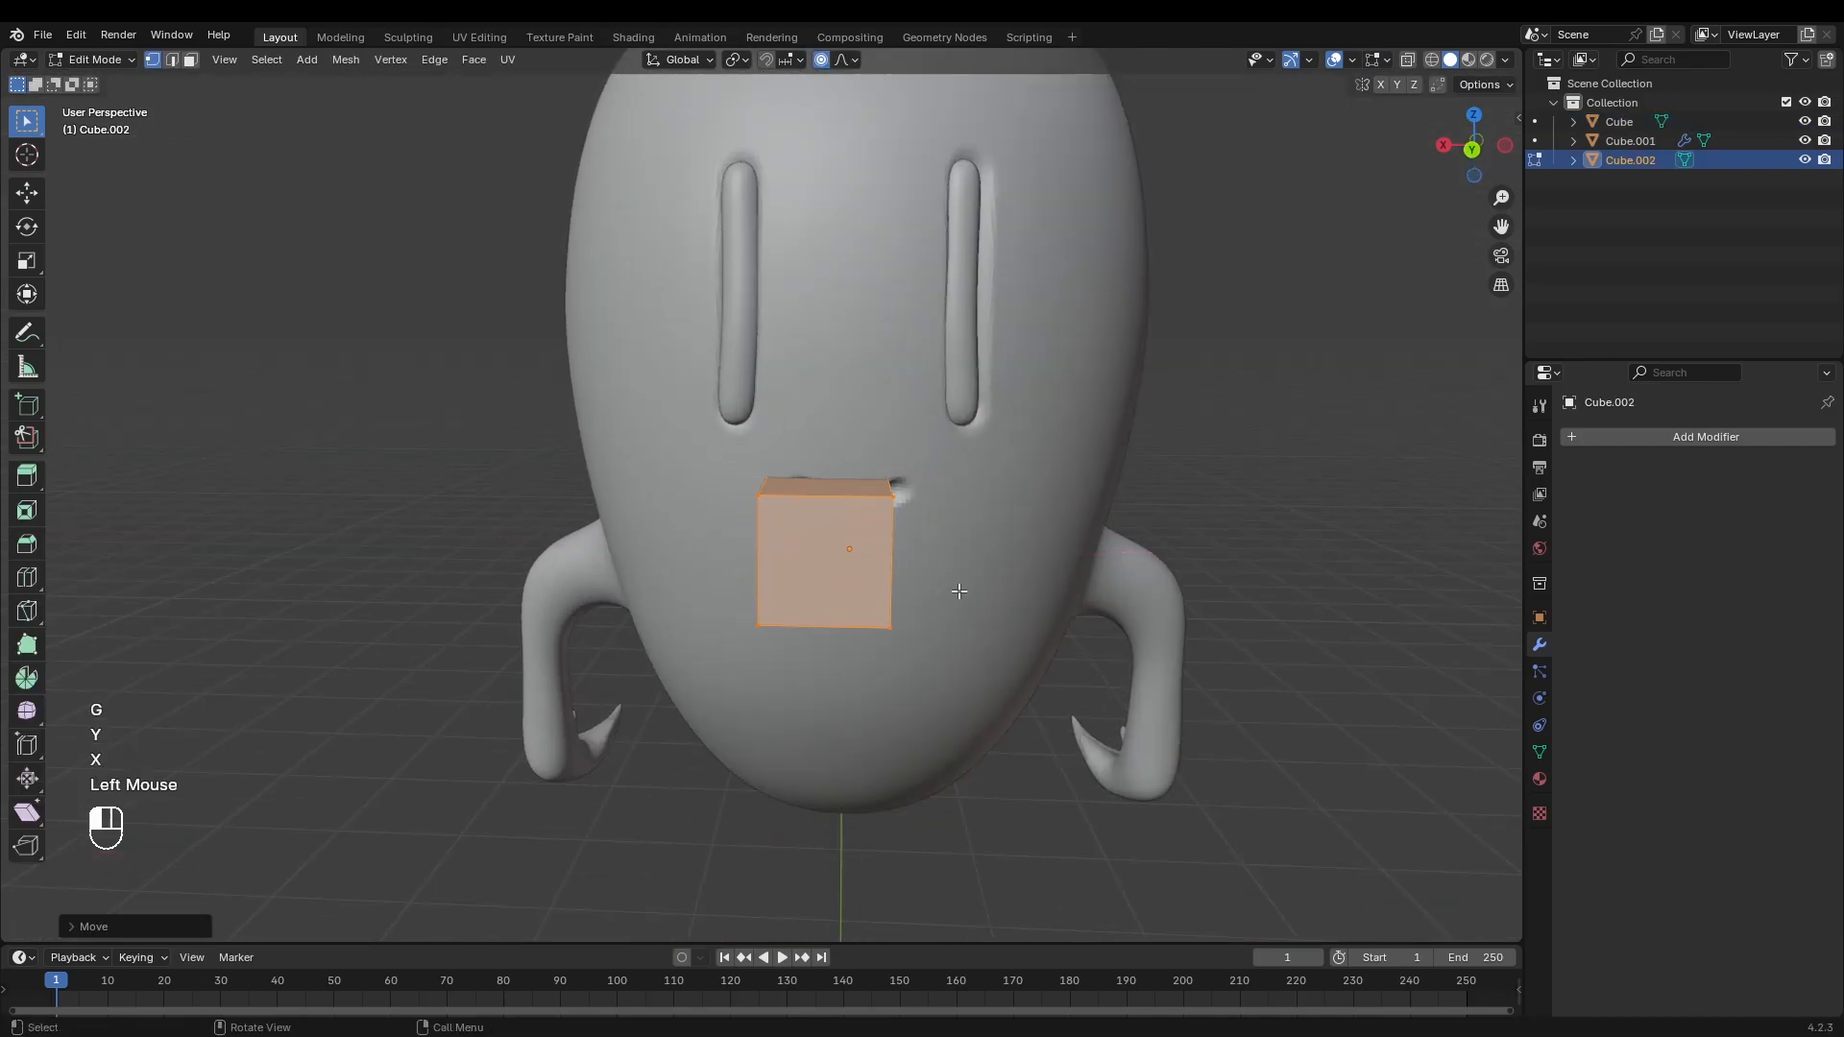
Step: Scale down the cube's mesh and place it over the middle of the mouth groove
middle_click_drag(991, 449, 1005, 420)
key("s")
key("g")
left_click(949, 480)
scroll(922, 488, "up", 2)
Step: Add a Mirror modifier on the X axis to the mouth cube, scale its mesh down and enable Clipping
left_click(1575, 439)
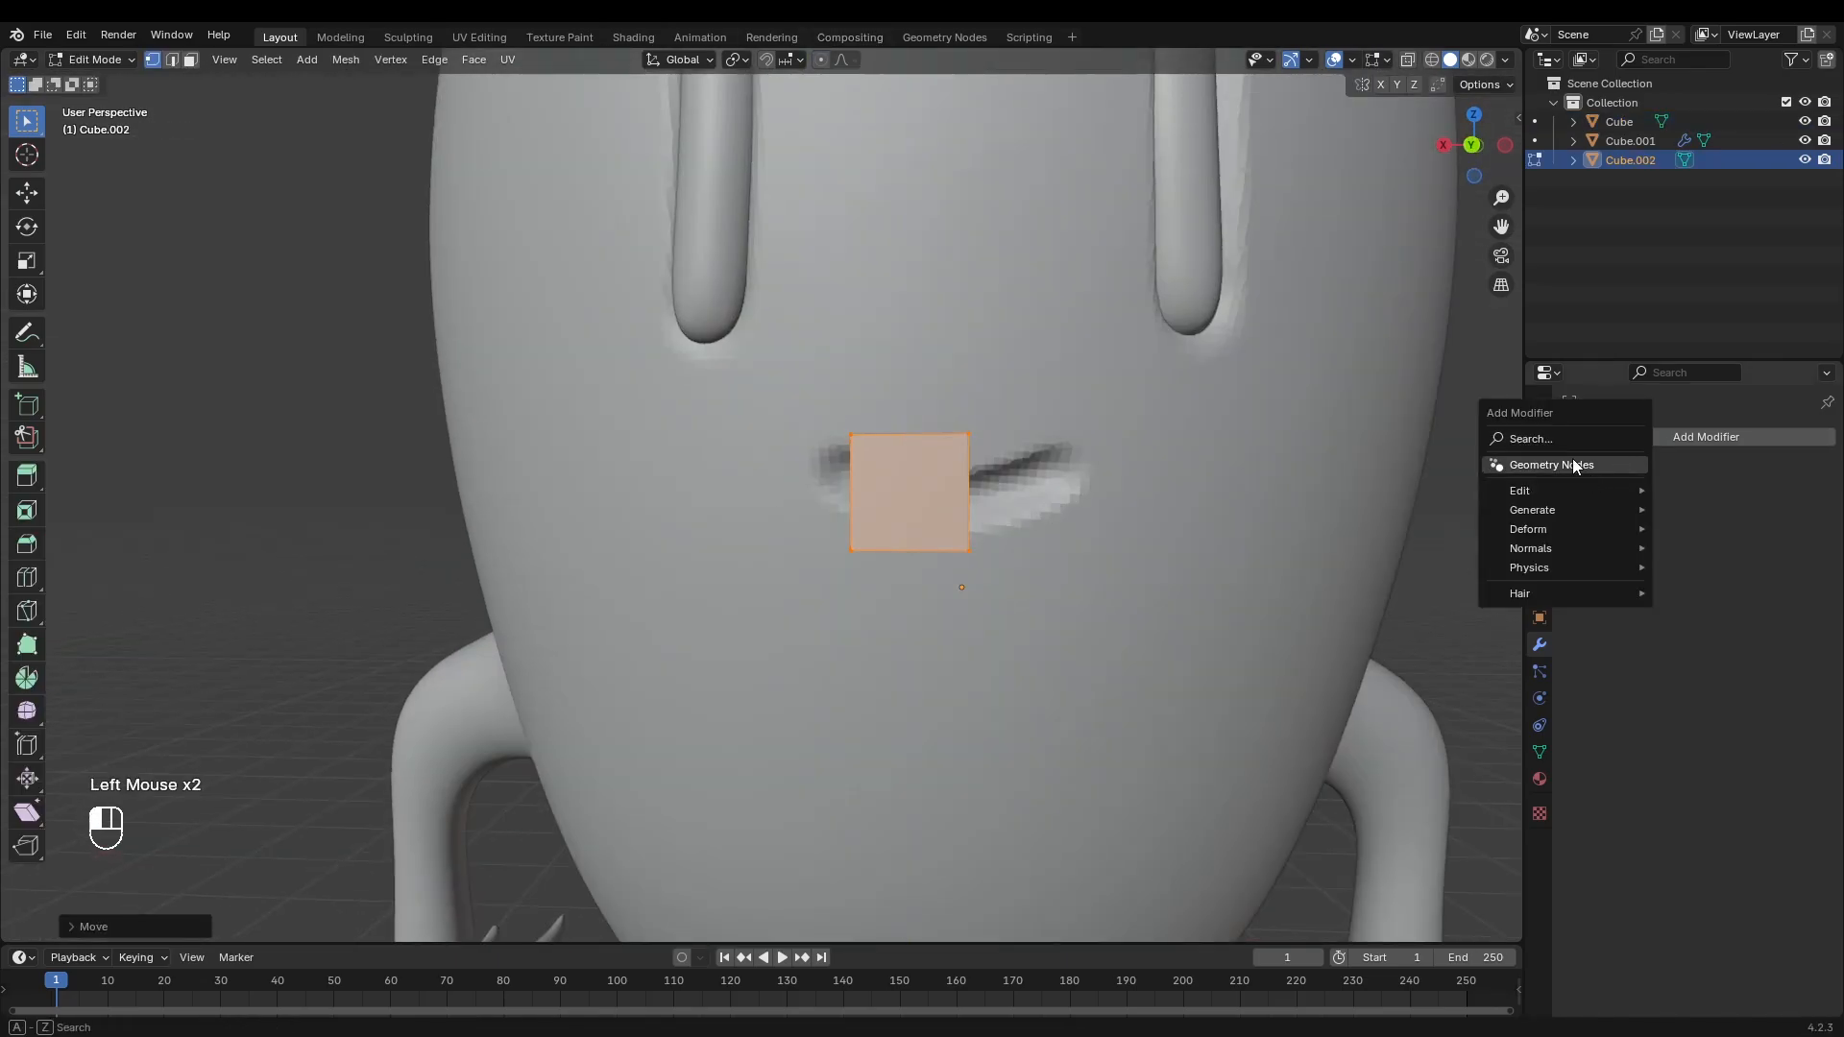
left_click(1710, 645)
scroll(1185, 544, "up", 1)
key("s")
left_click(1102, 552)
left_click(1675, 633)
Step: Move the mouth mesh along X so both halves meet at the center line, and adjust its depth along Y
key("g")
key("x")
middle_click_drag(1104, 619, 1181, 700)
key("g")
key("y")
middle_click_drag(1105, 653, 788, 442)
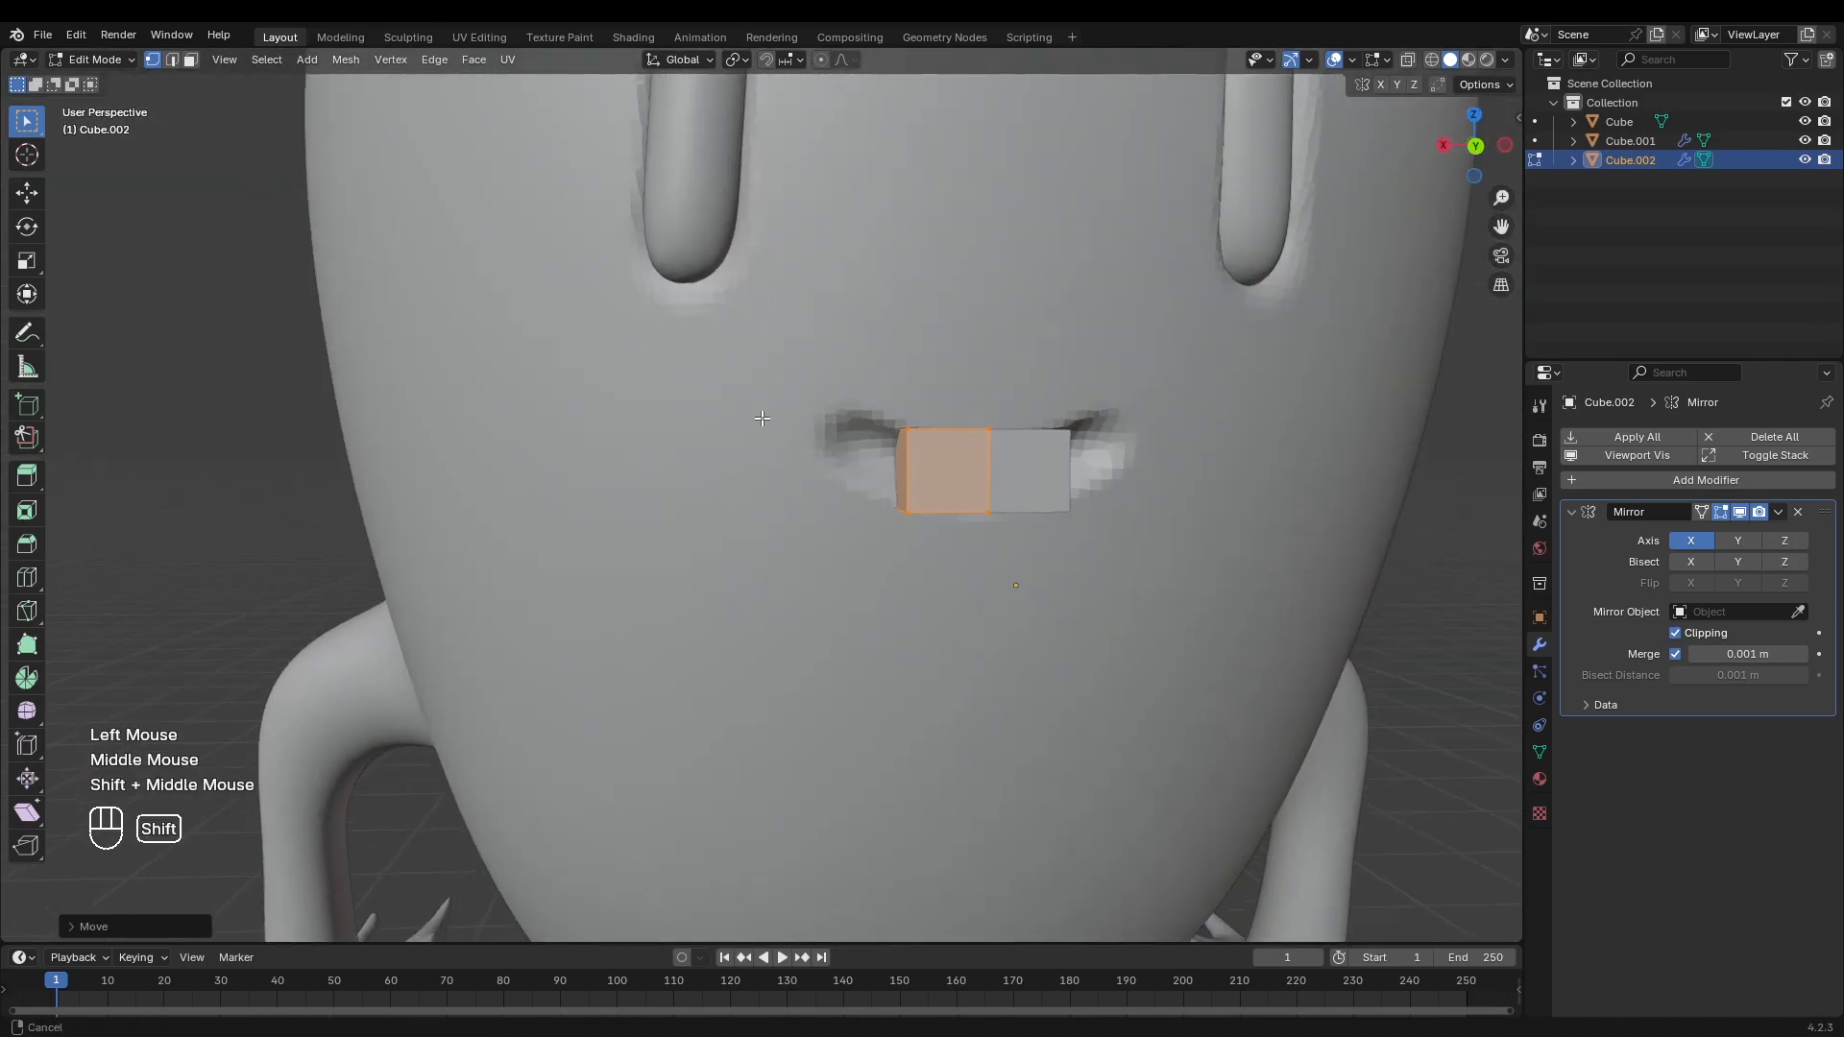
Step: With X-ray on, select the mouth piece's vertices at the center line and lower them along Z
left_click_drag(794, 329, 893, 503)
key("alt+z")
left_click_drag(913, 346, 984, 536)
key("g")
key("z")
left_click(981, 555)
Step: Rotate the mouth piece's outer end around Y and extrude it outward along the groove
left_click_drag(829, 353, 903, 538)
key("r")
key("y")
key("e")
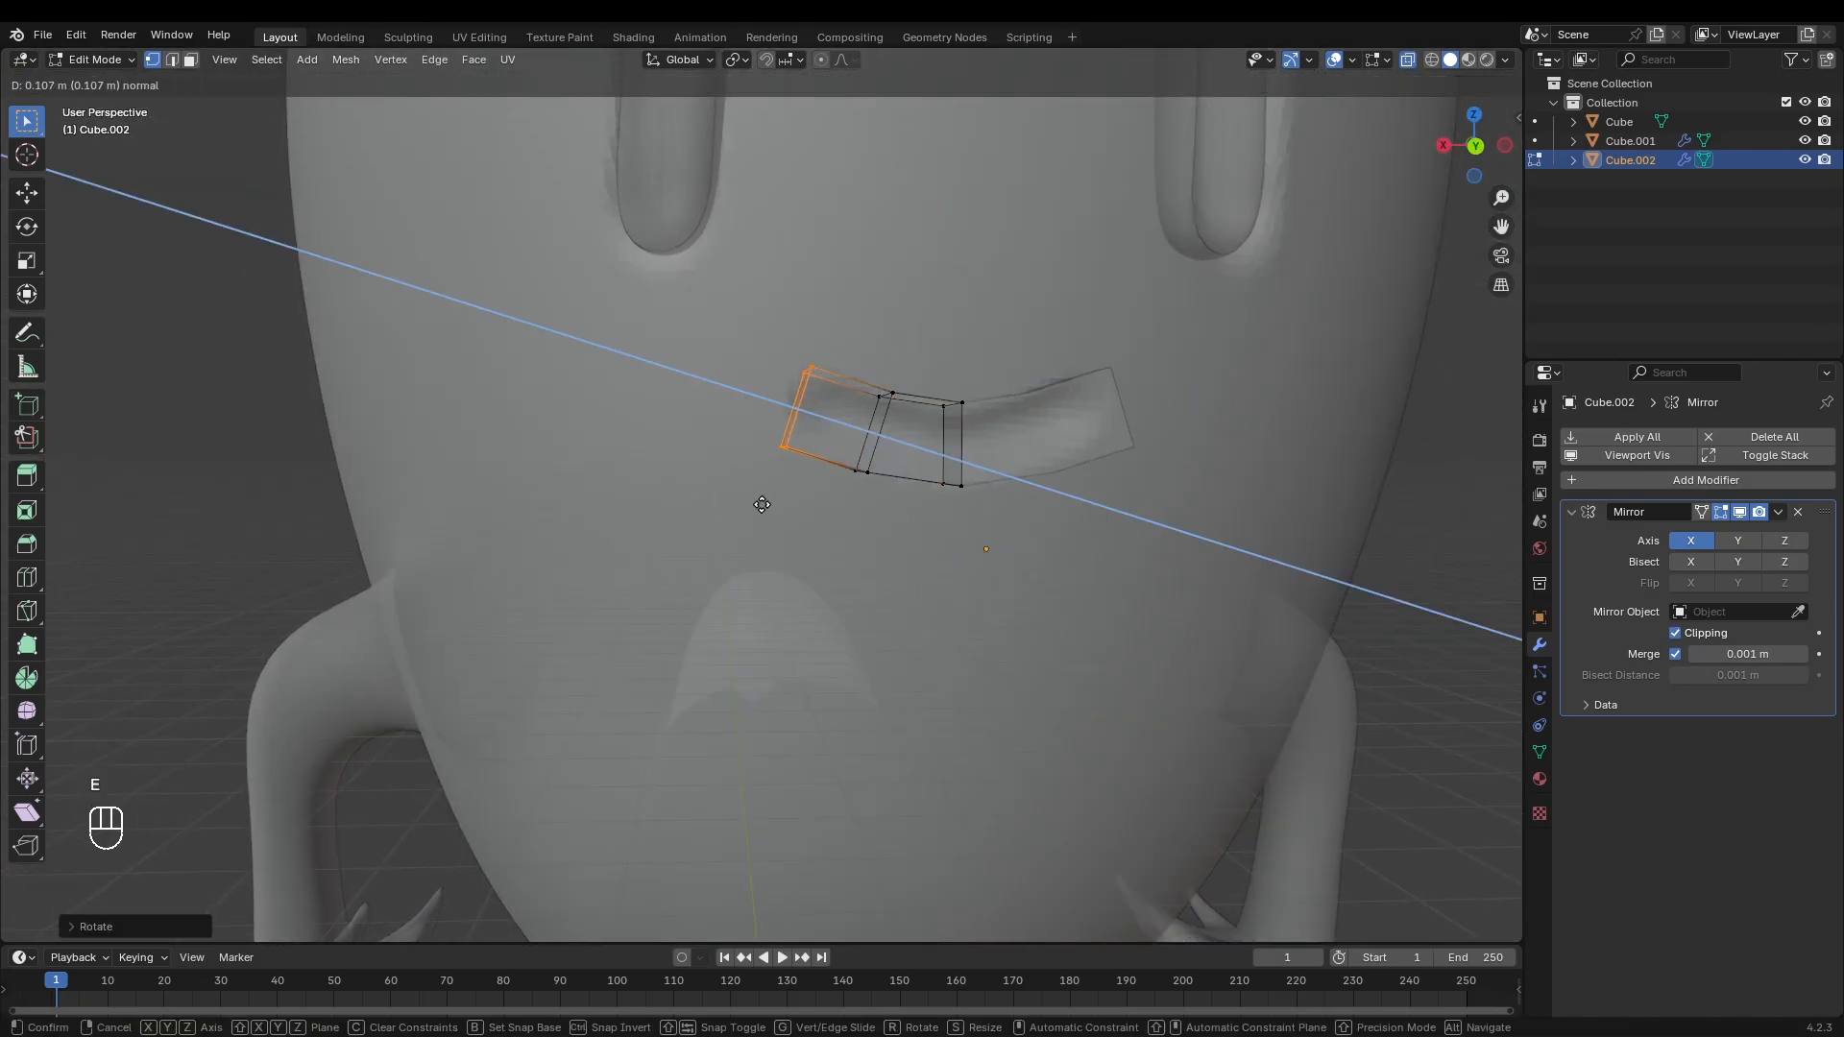
left_click(768, 504)
Step: Add a level 2 Subdivision modifier to the mouth piece and adjust its middle edge loop's height along Z
key("Tab")
key("ctrl+2")
key("alt+z")
scroll(963, 453, "up", 2)
key("Tab")
left_click(881, 469, "alt")
key("g")
key("z")
left_click(887, 492)
Step: Select all the mouth piece's outer end vertices with X-ray on and rotate them to follow the groove
left_click(776, 429, "alt")
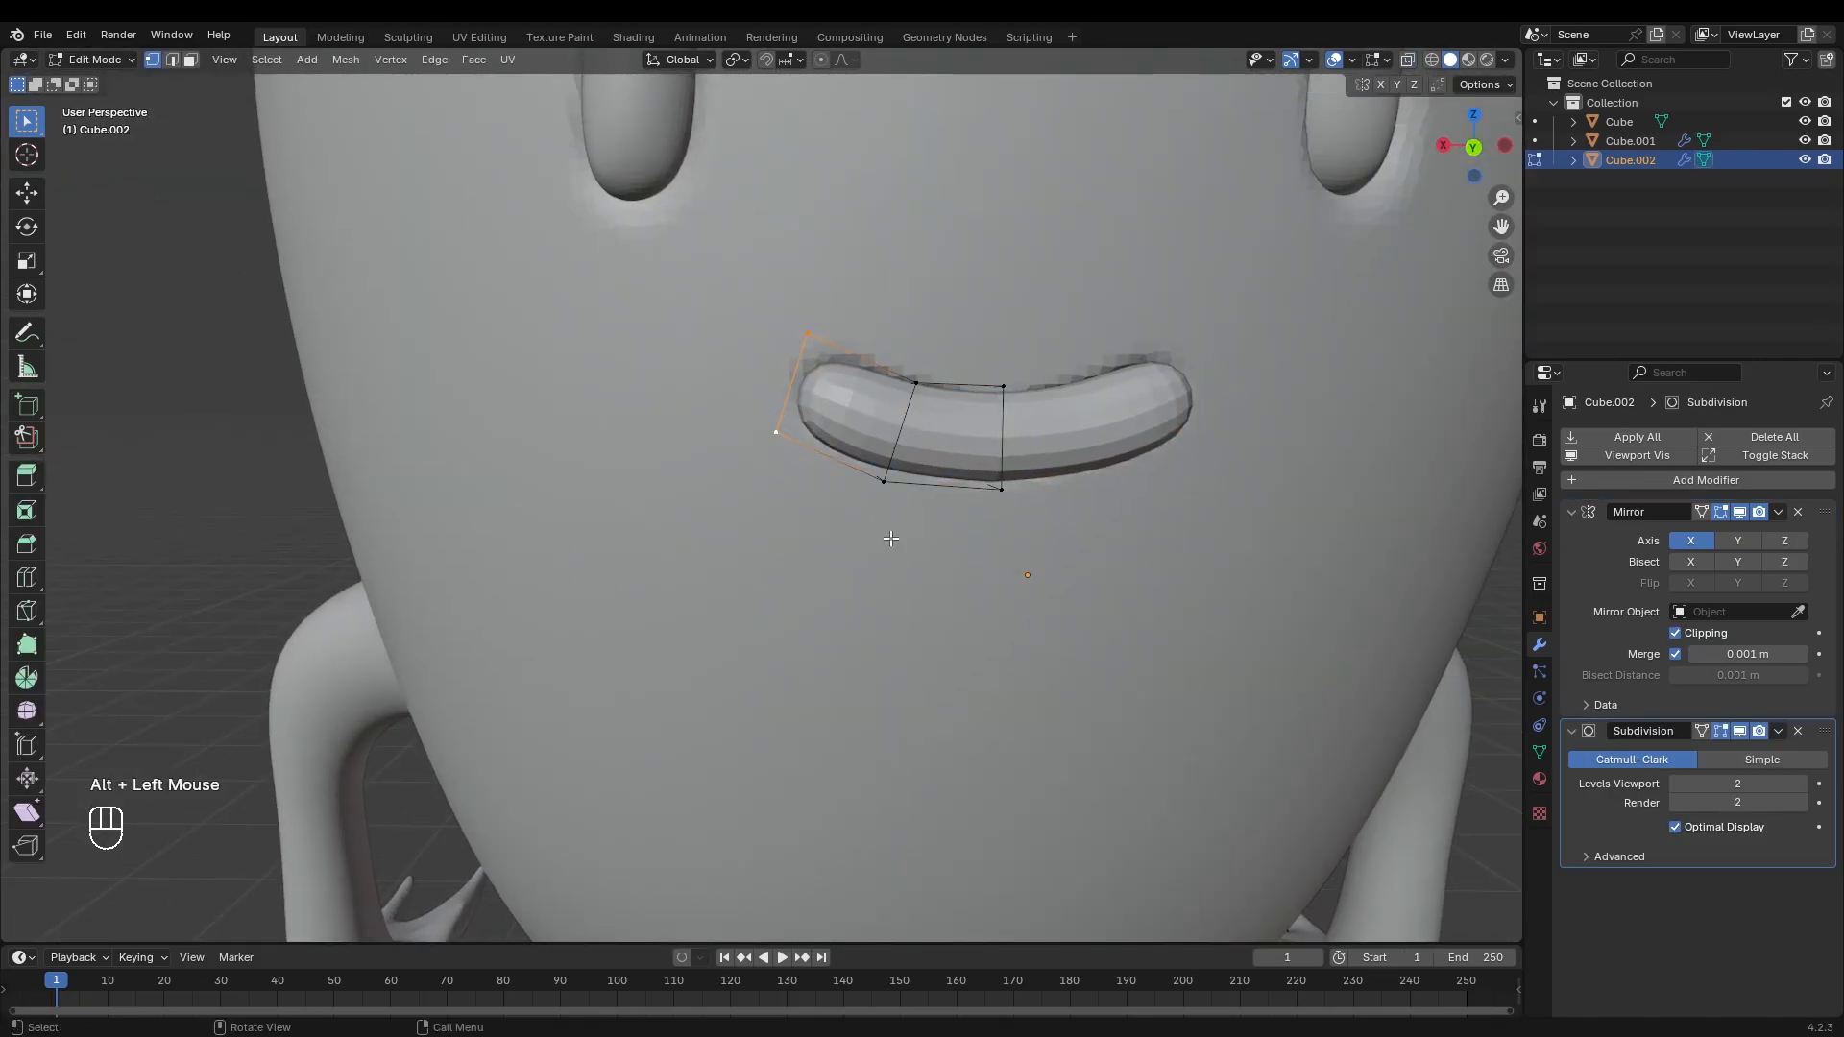
key("r")
key("y")
key("Escape")
key("alt+z")
left_click_drag(654, 260, 832, 548)
key("r")
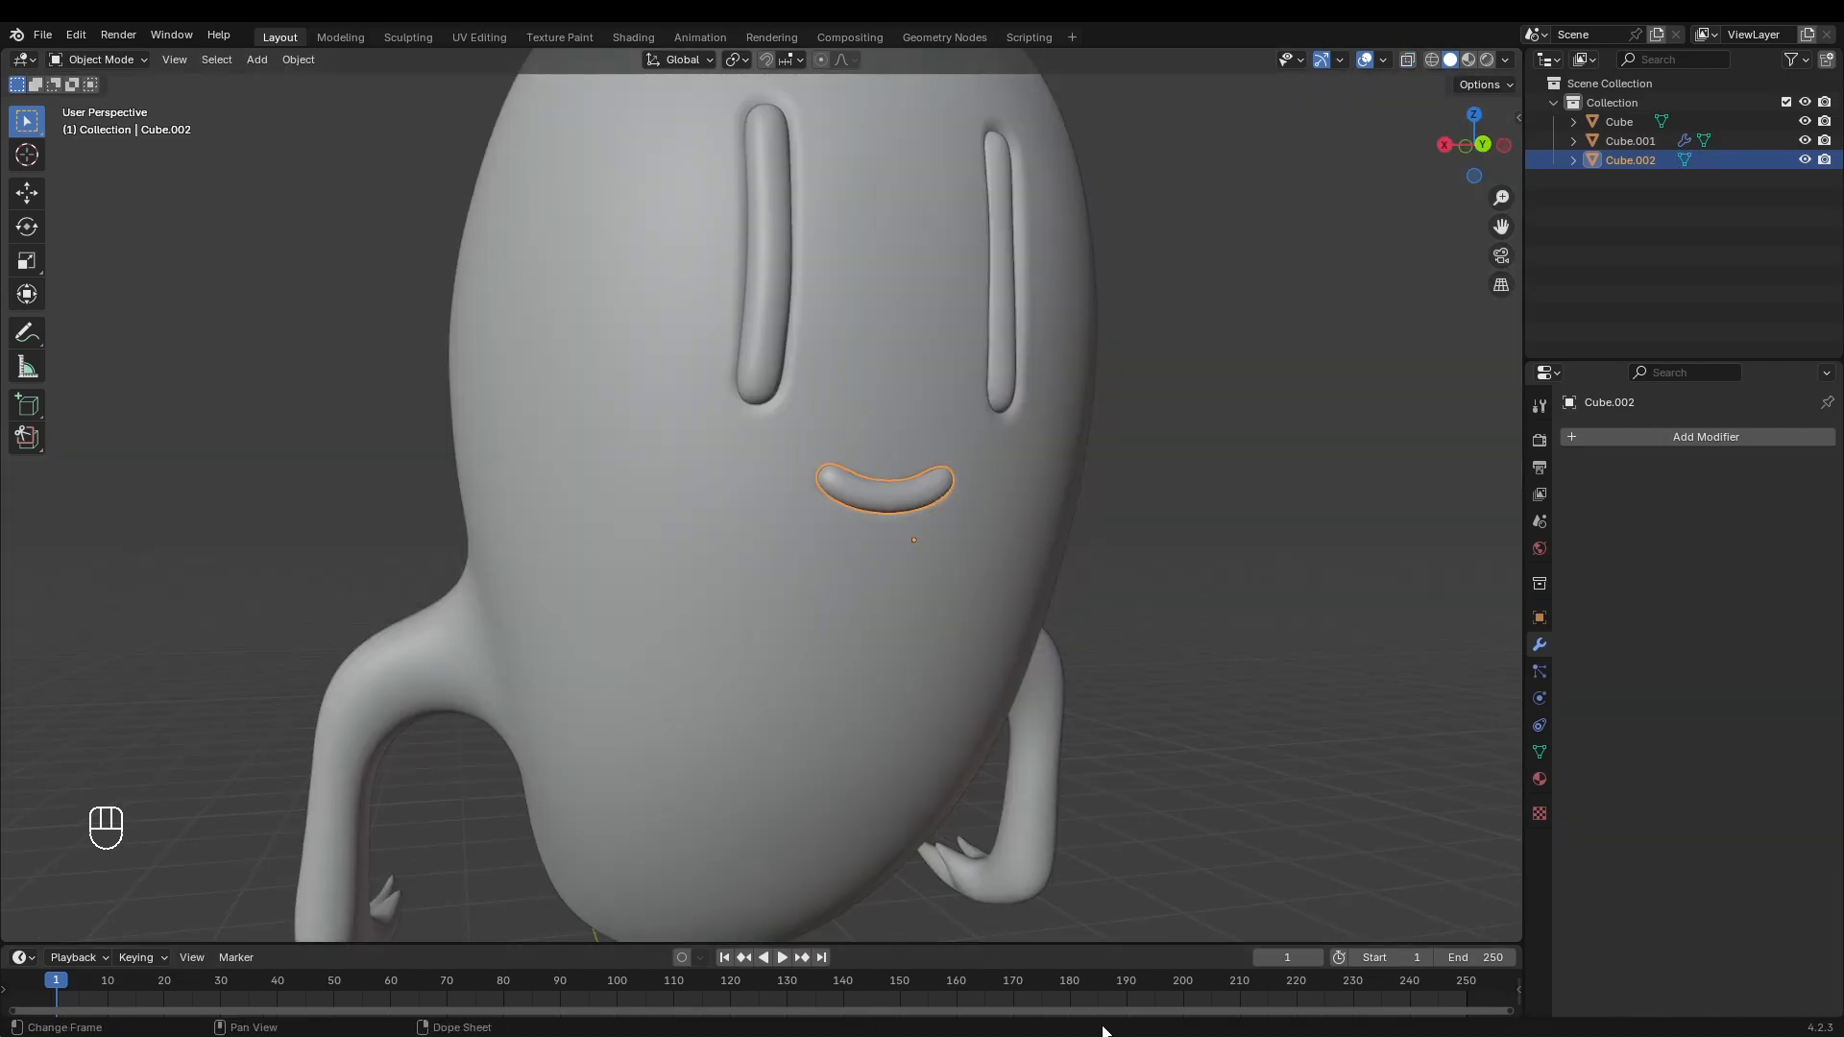
Step: Select the creature's body and, in the Shading workspace, set its material's base color to pure white and name it G01
left_click(939, 724)
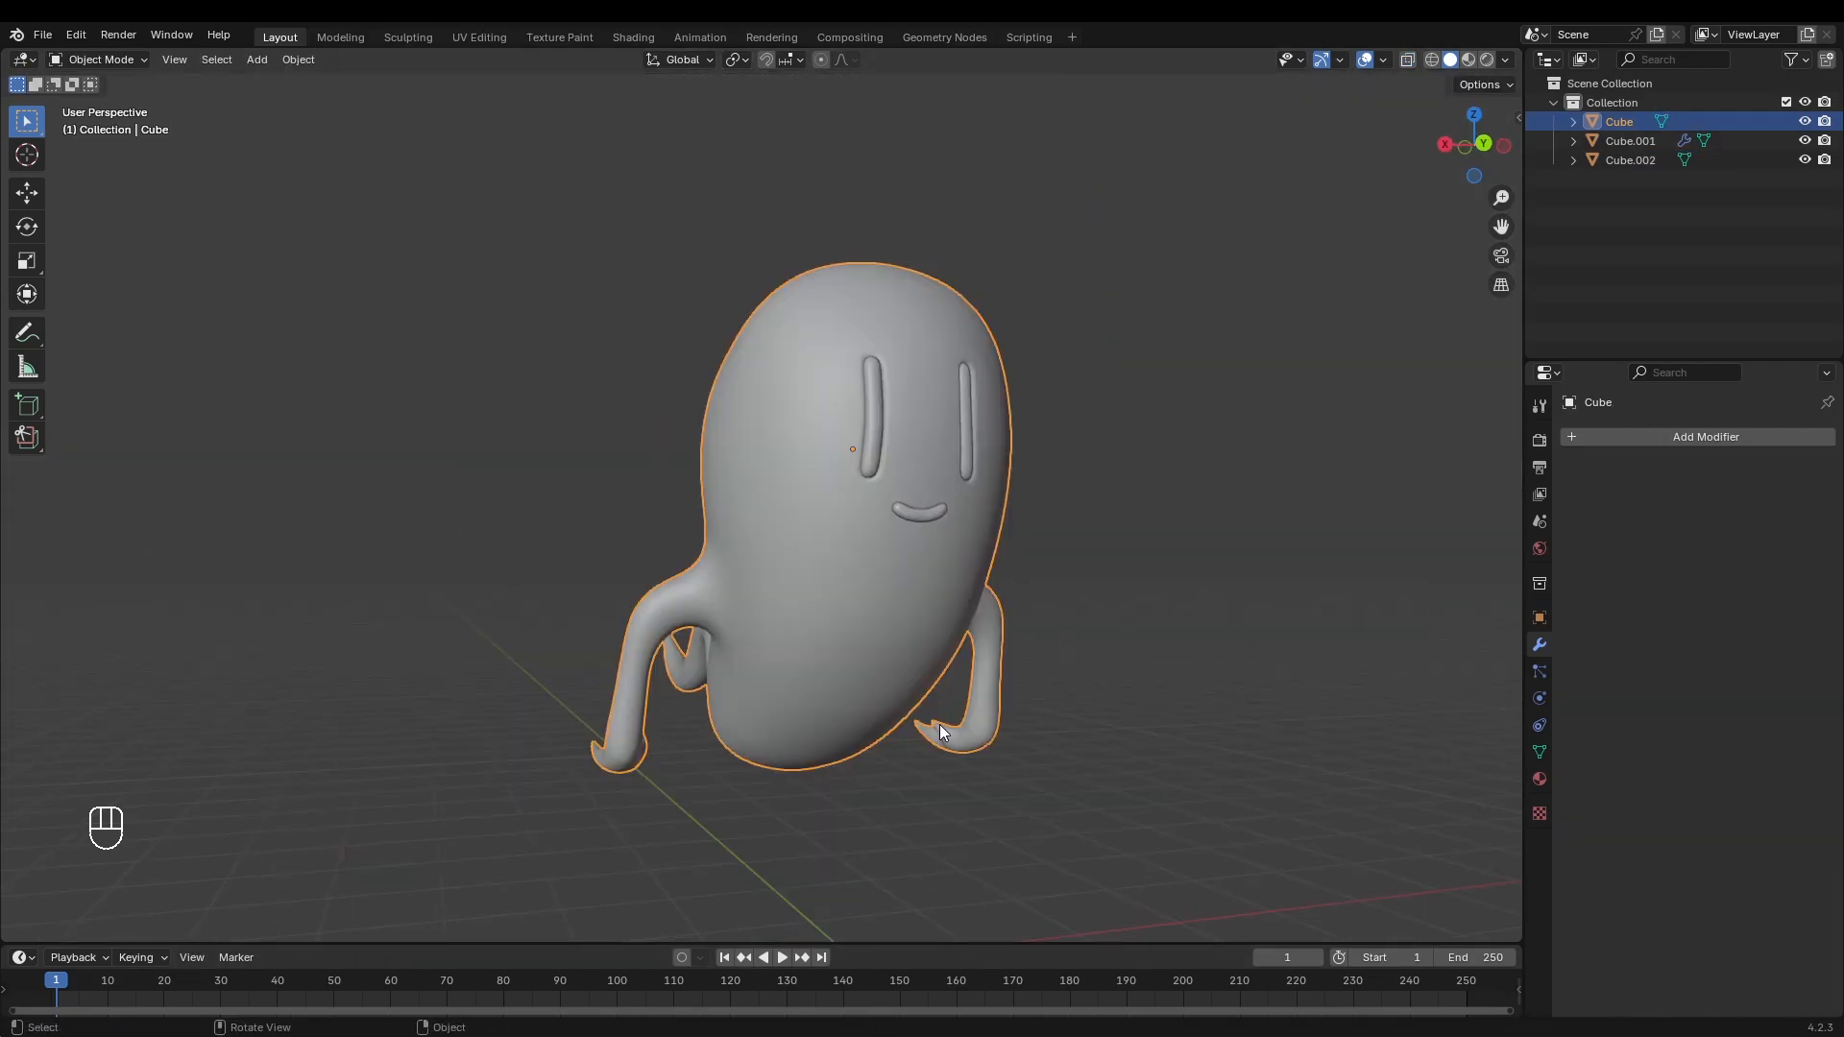
left_click(636, 38)
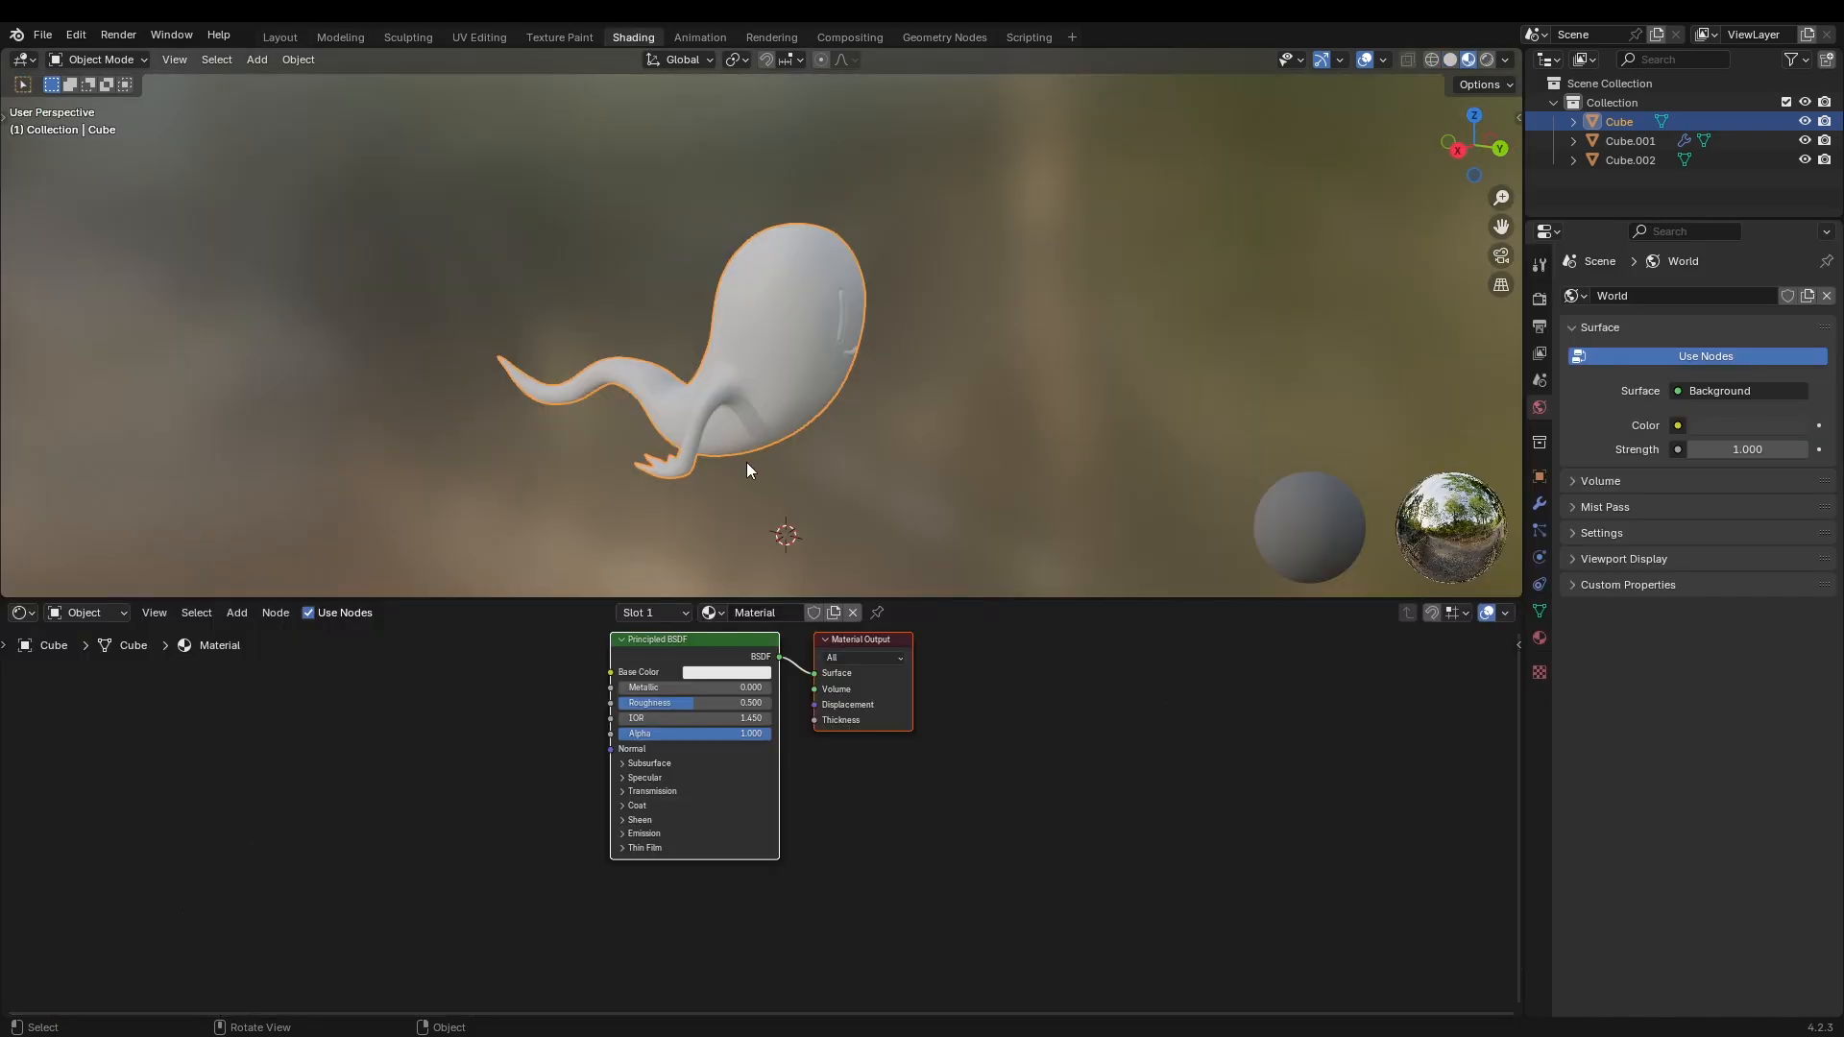
middle_click_drag(864, 413, 988, 458)
left_click(724, 674)
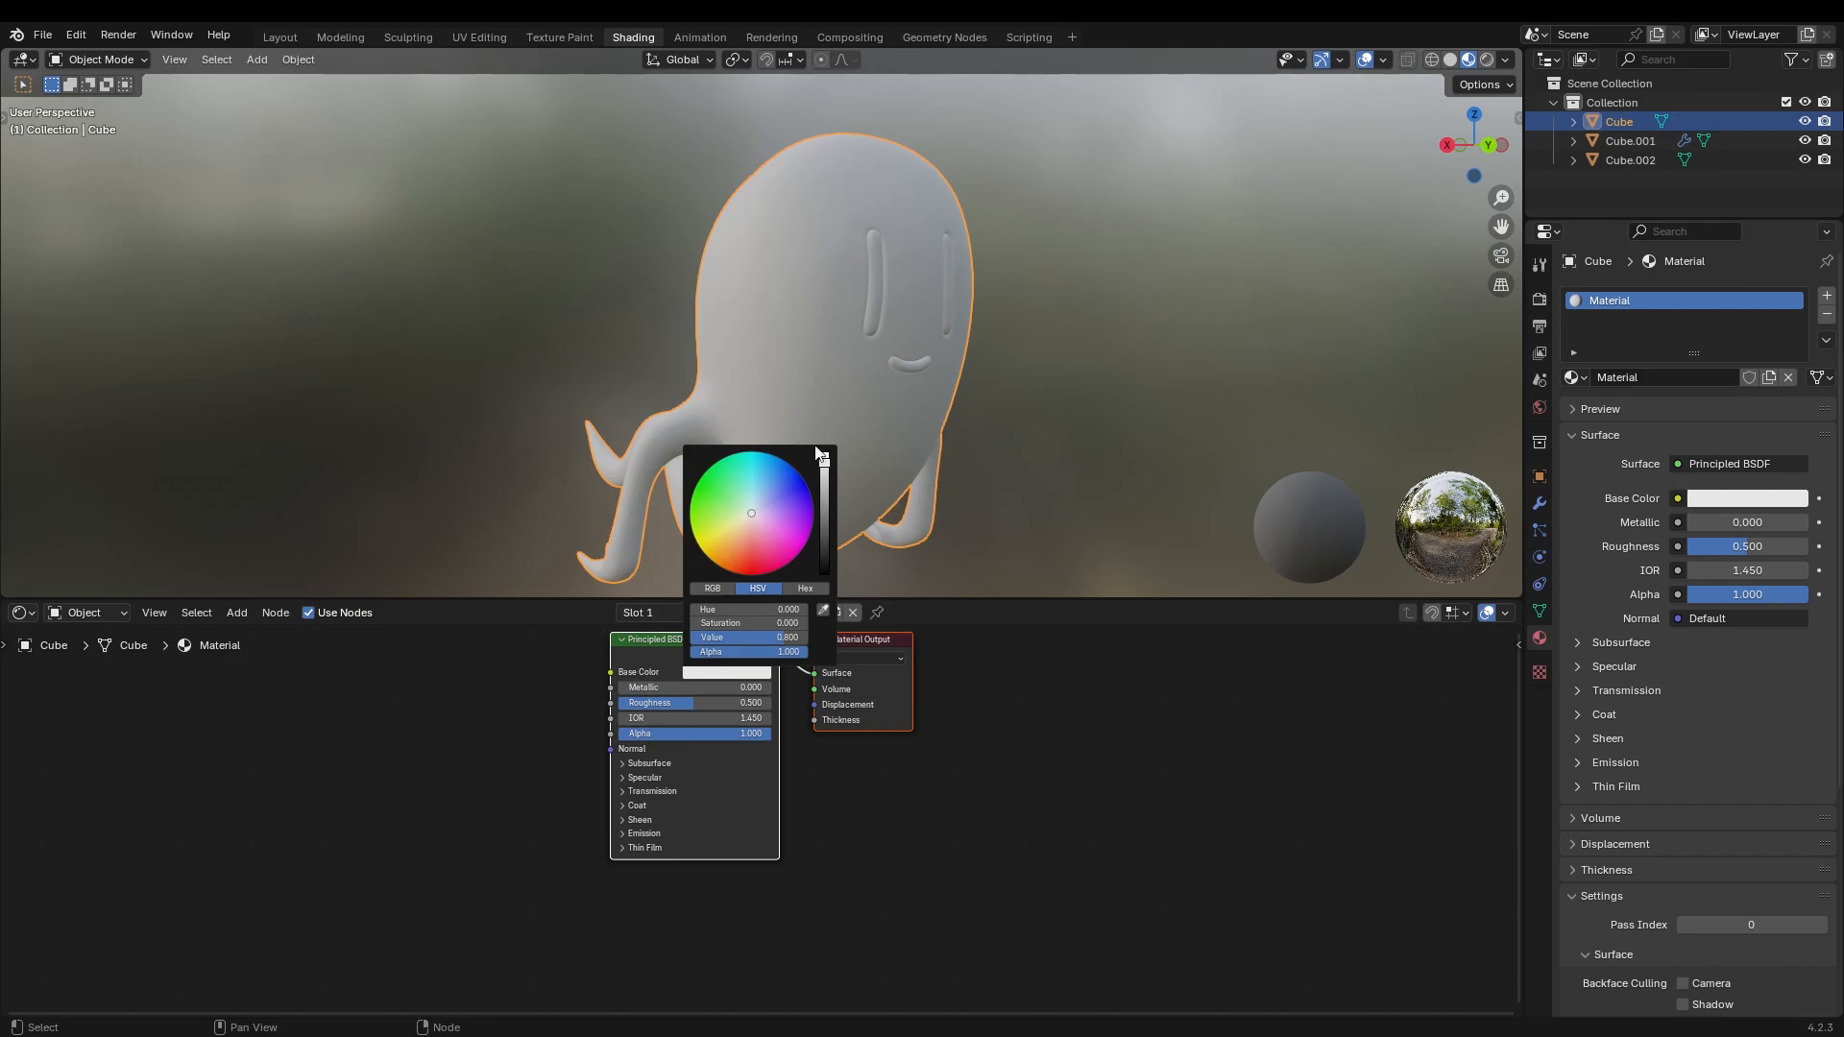
left_click(761, 618)
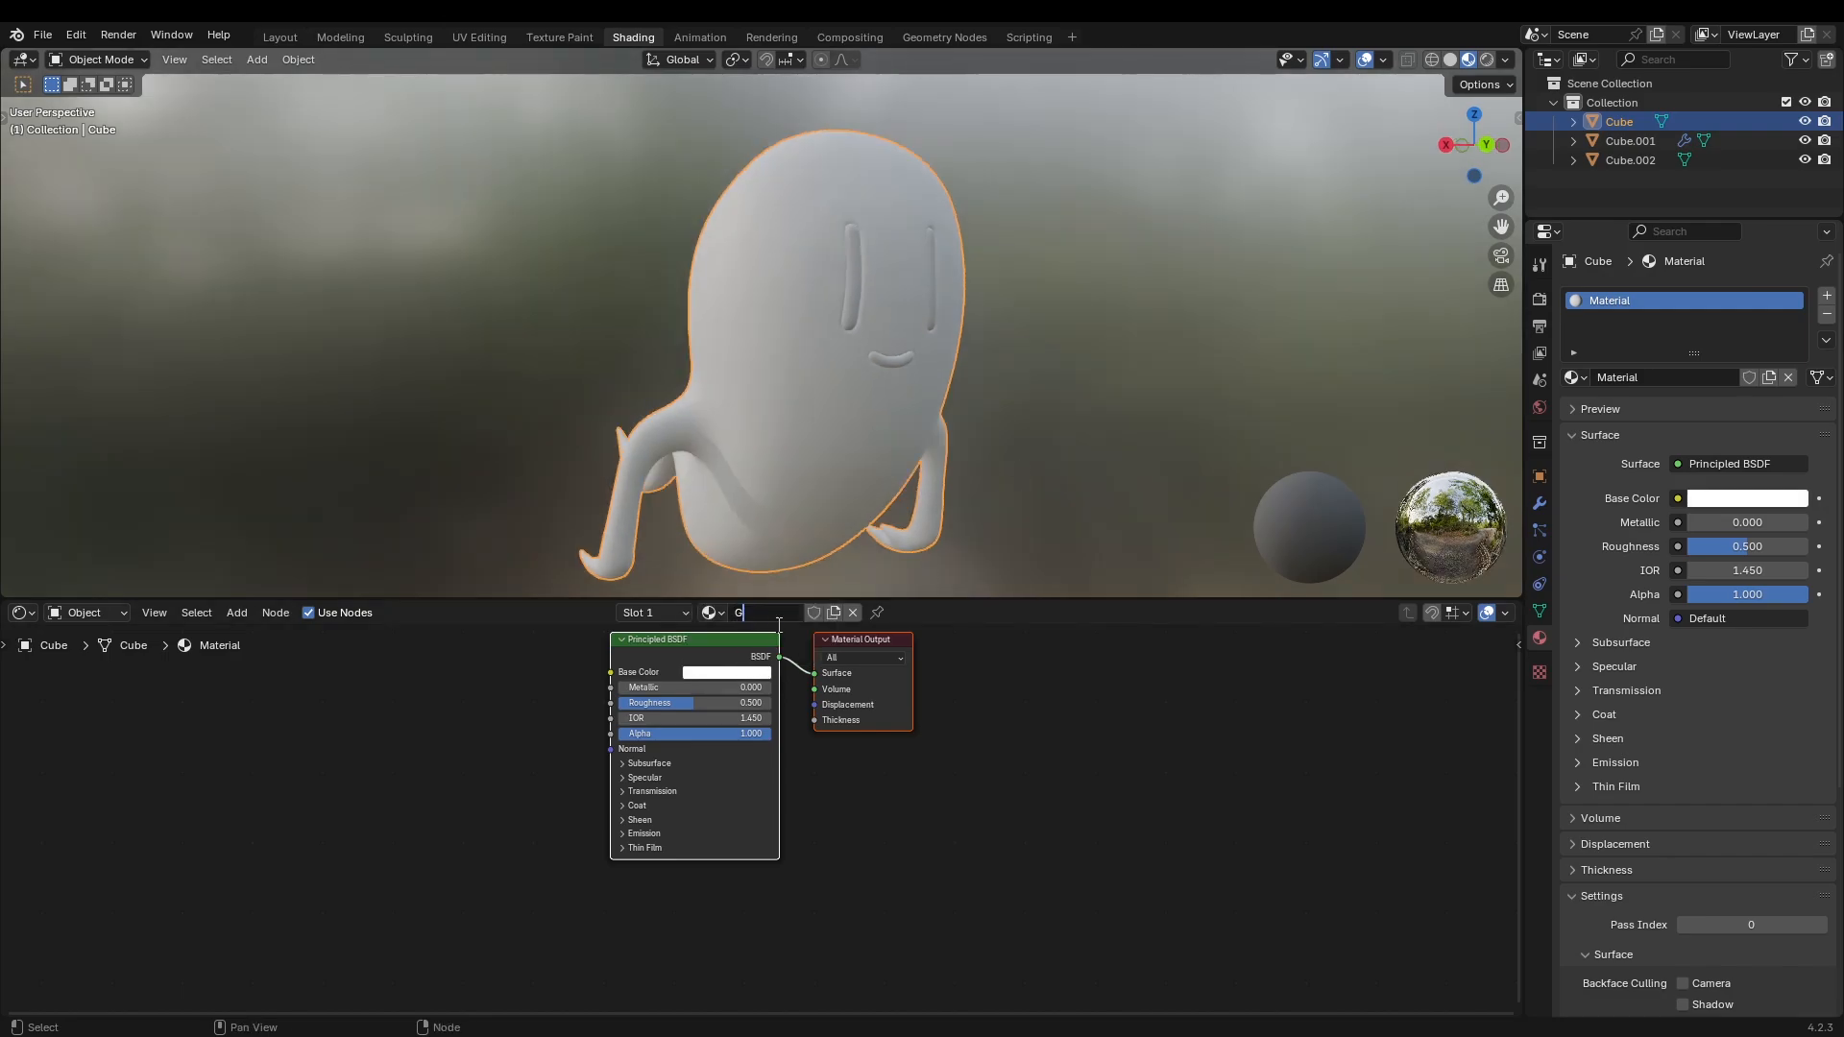
Step: Set the emission strength of the G01 material to 0.1
left_click(1622, 482)
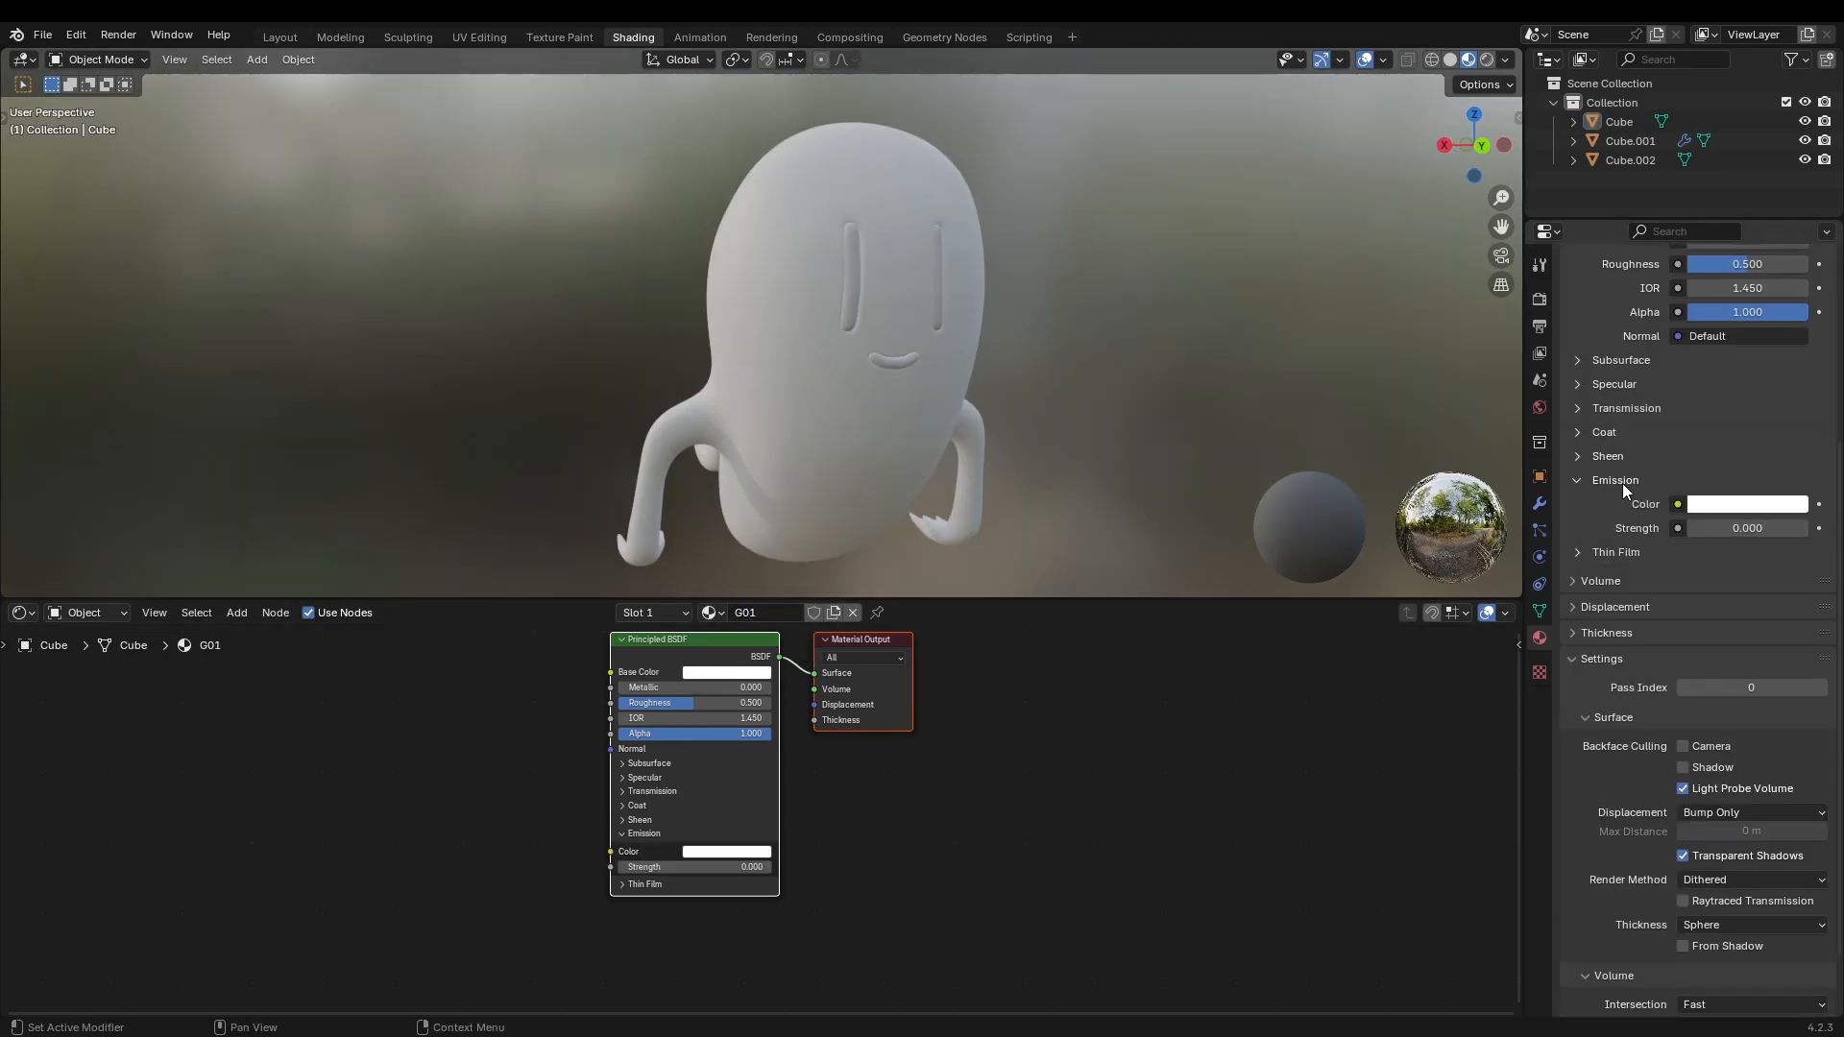
scroll(1614, 538, "up", 2)
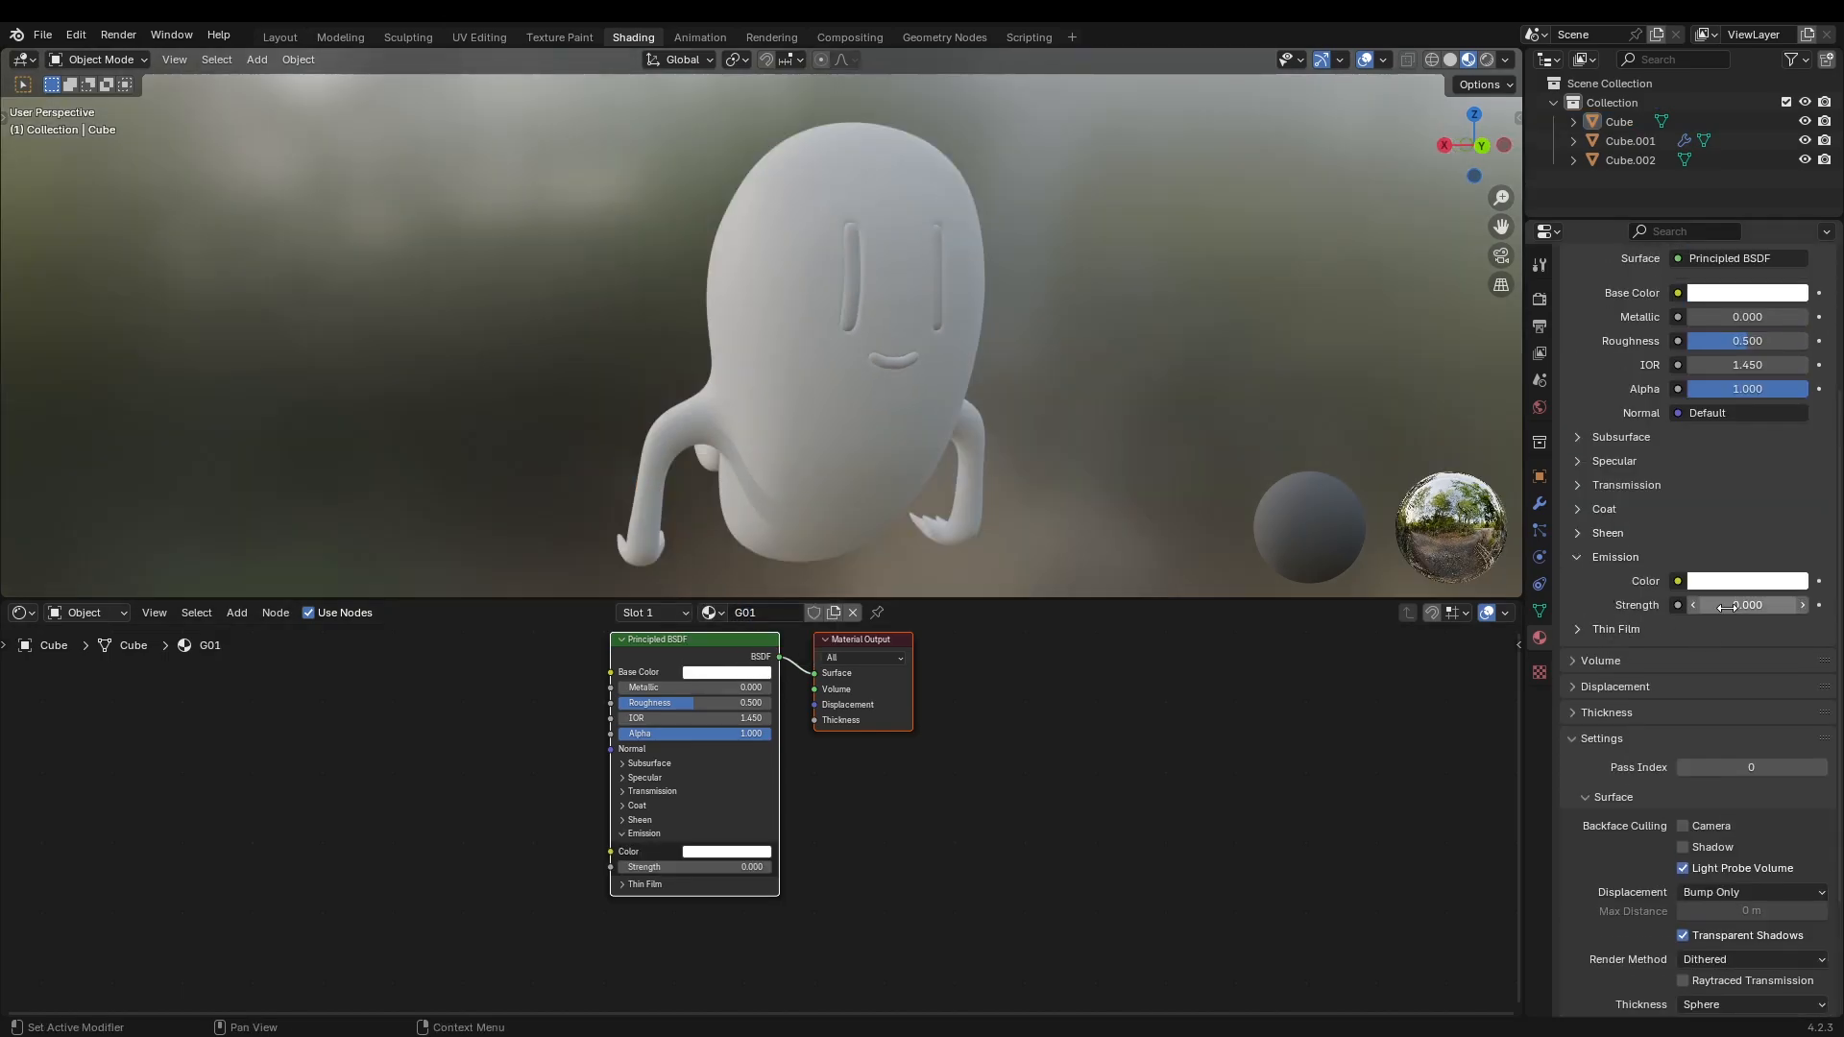
type("0.1")
key("Return")
Step: Give the eye pieces a new glossy material named eyes with a black base color and roughness 0.091
middle_click_drag(913, 428, 882, 254)
left_click(883, 256)
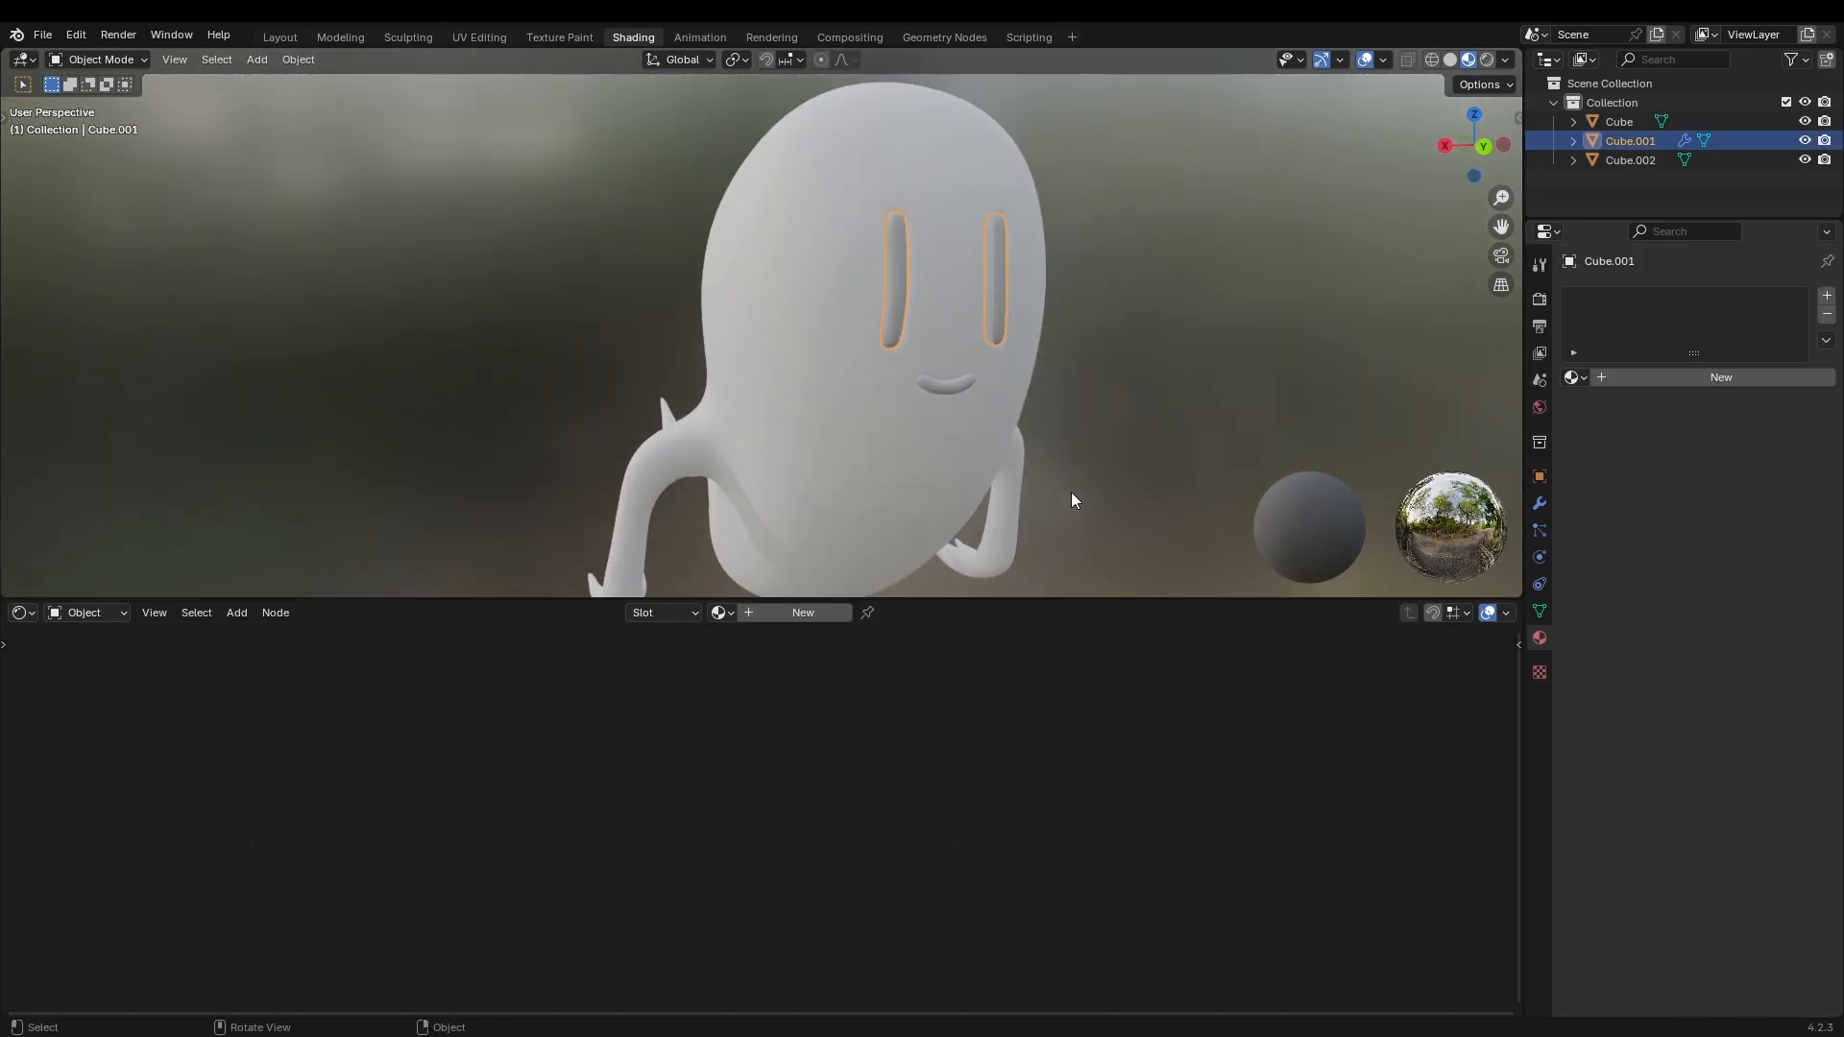
left_click(1640, 377)
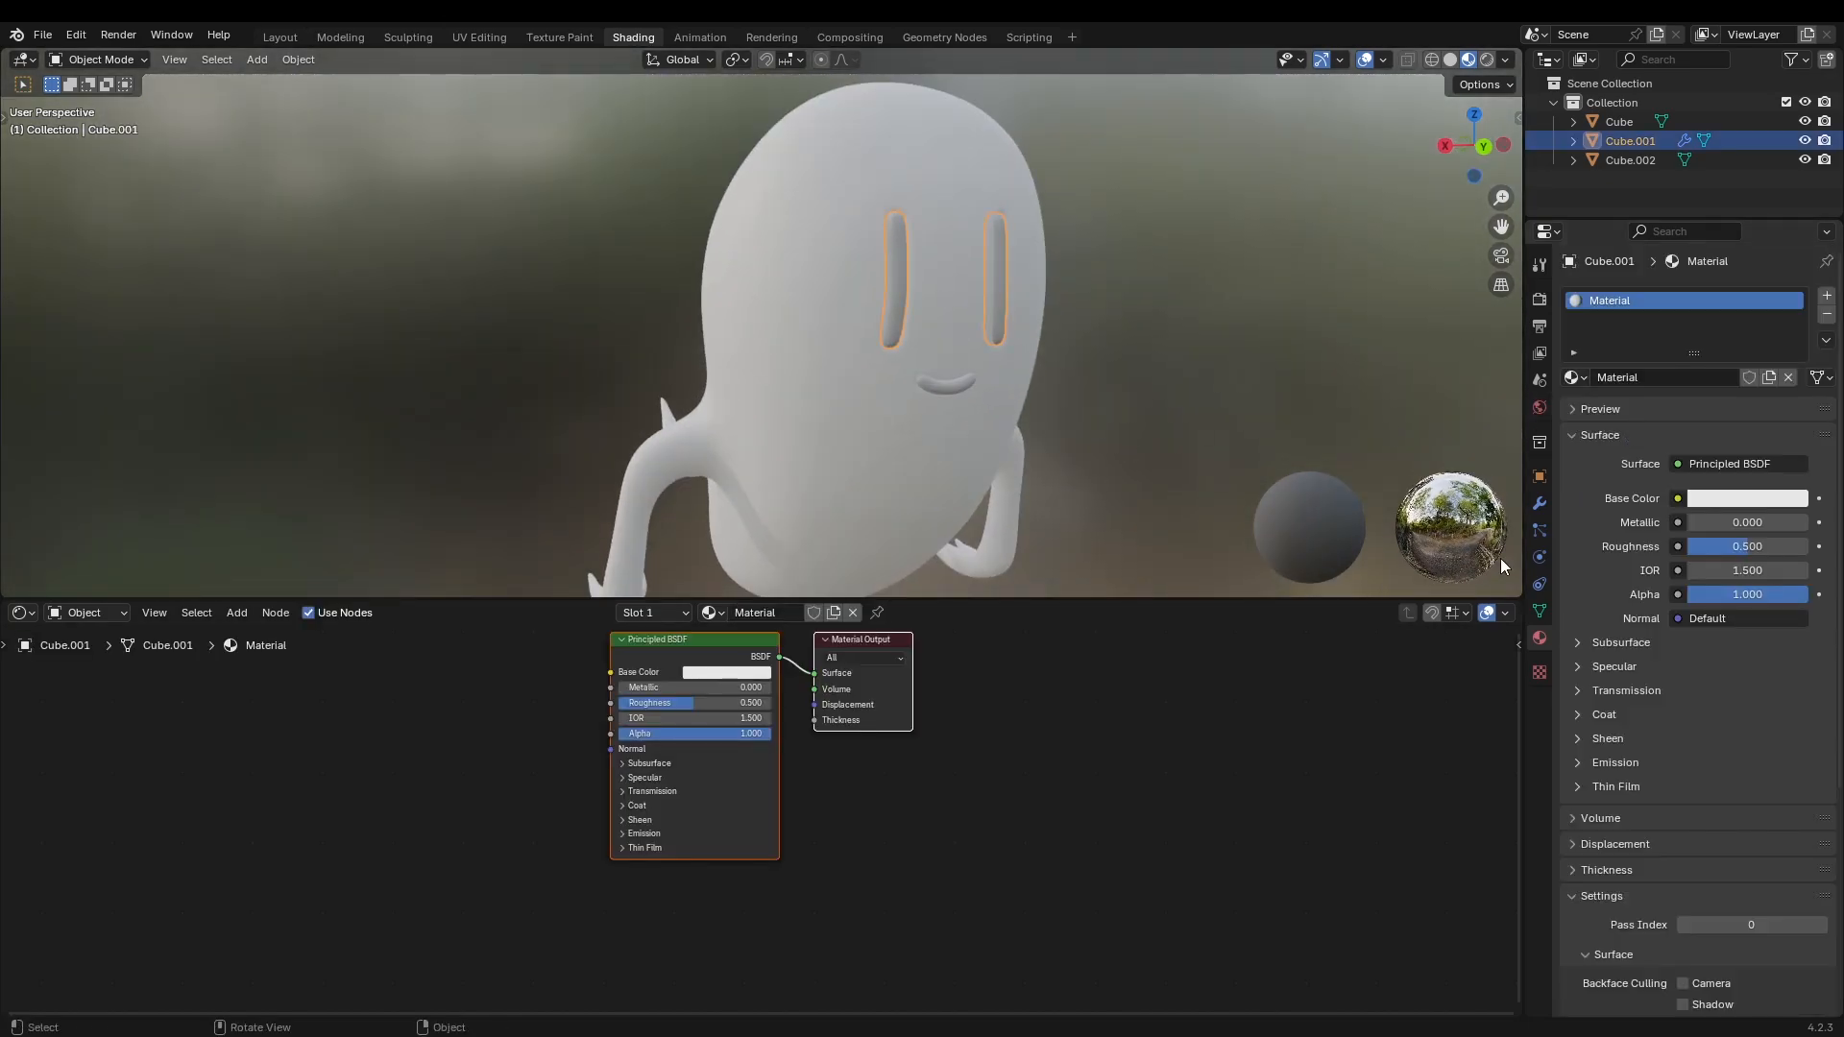
left_click(1714, 496)
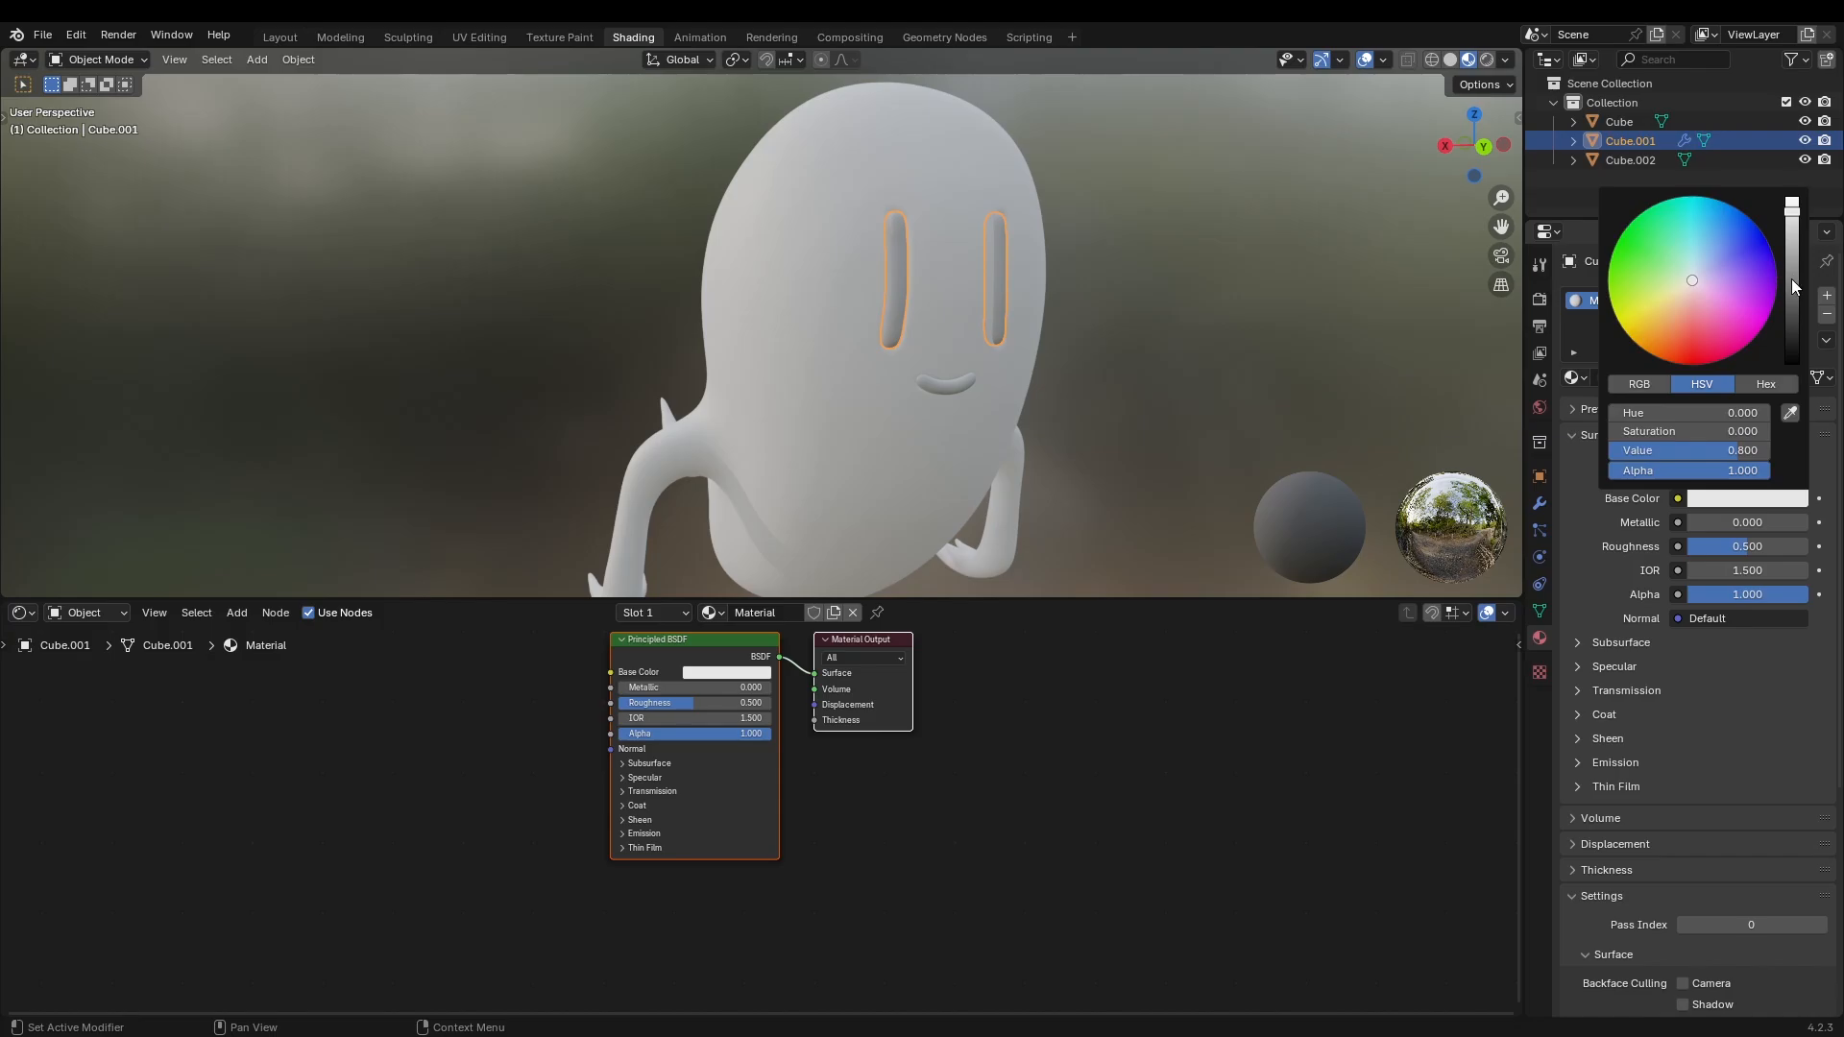
left_click_drag(1790, 278, 1792, 361)
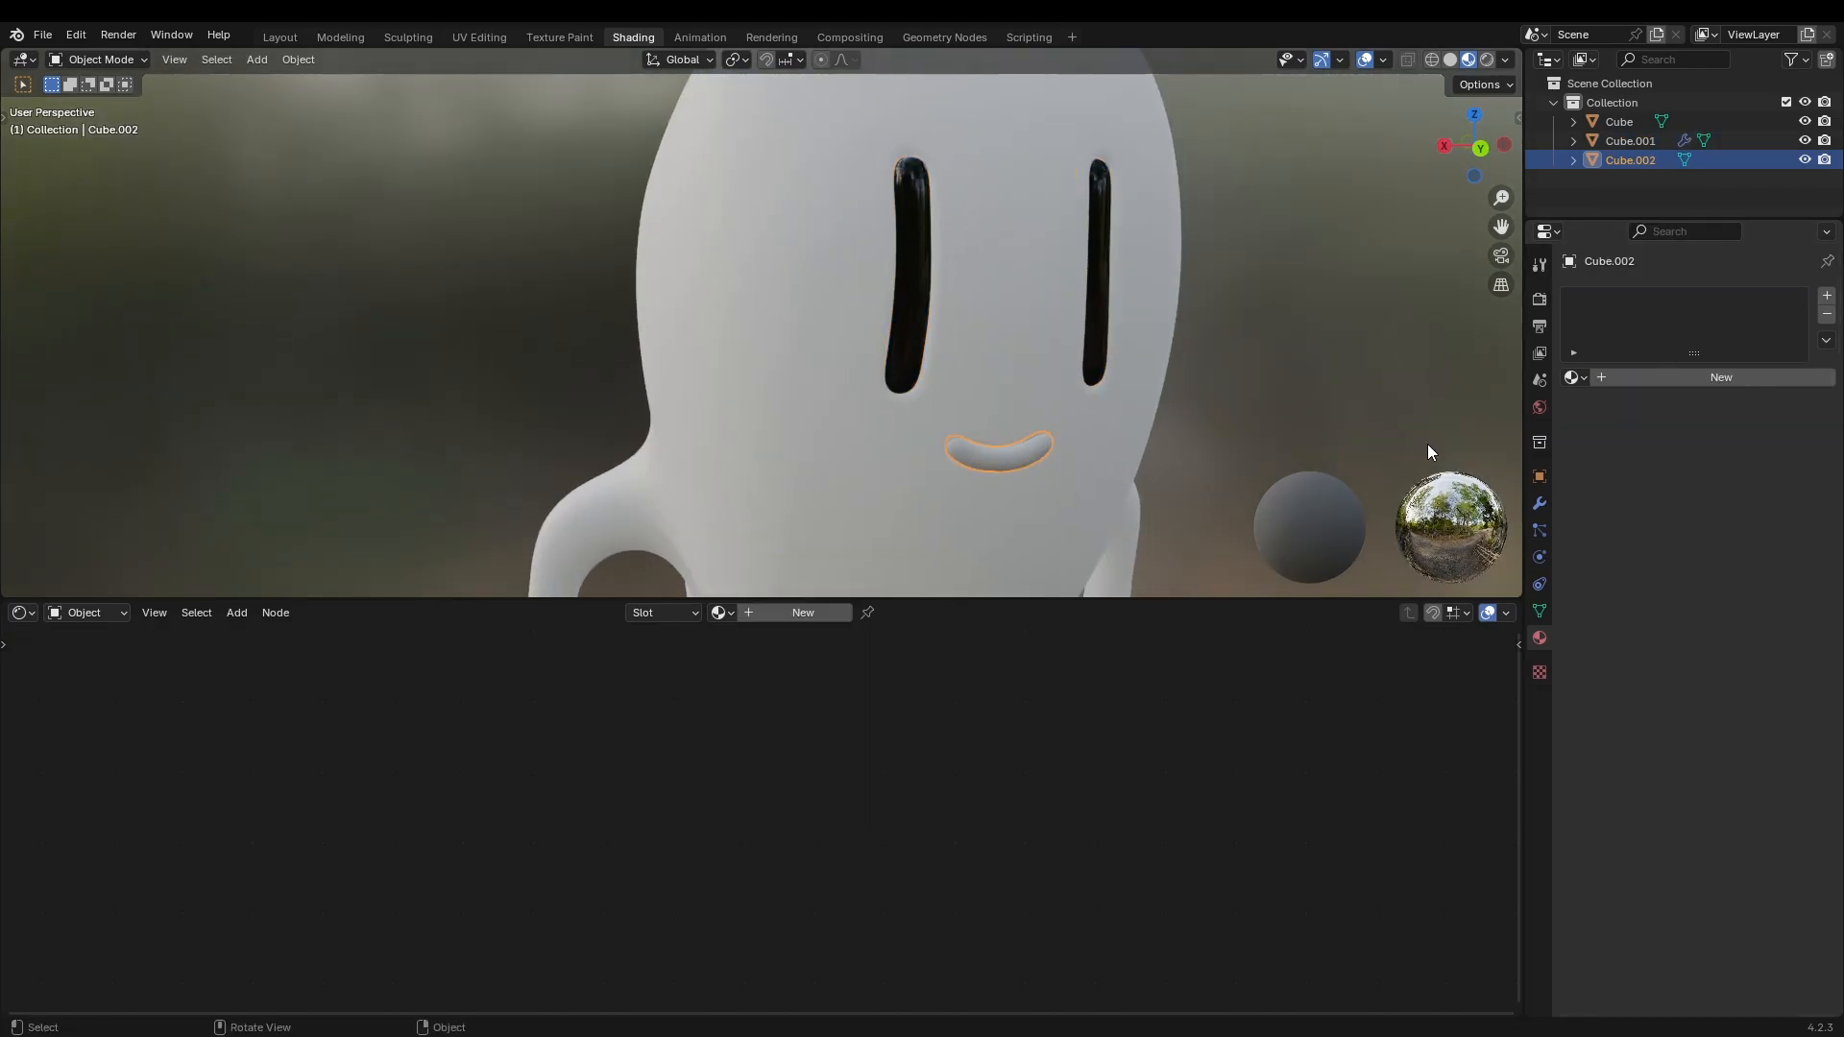
Step: Assign a separate copy of the eyes material to the mouth piece, name it Mouth and set its roughness to 0.555
left_click(1572, 377)
left_click(1602, 413)
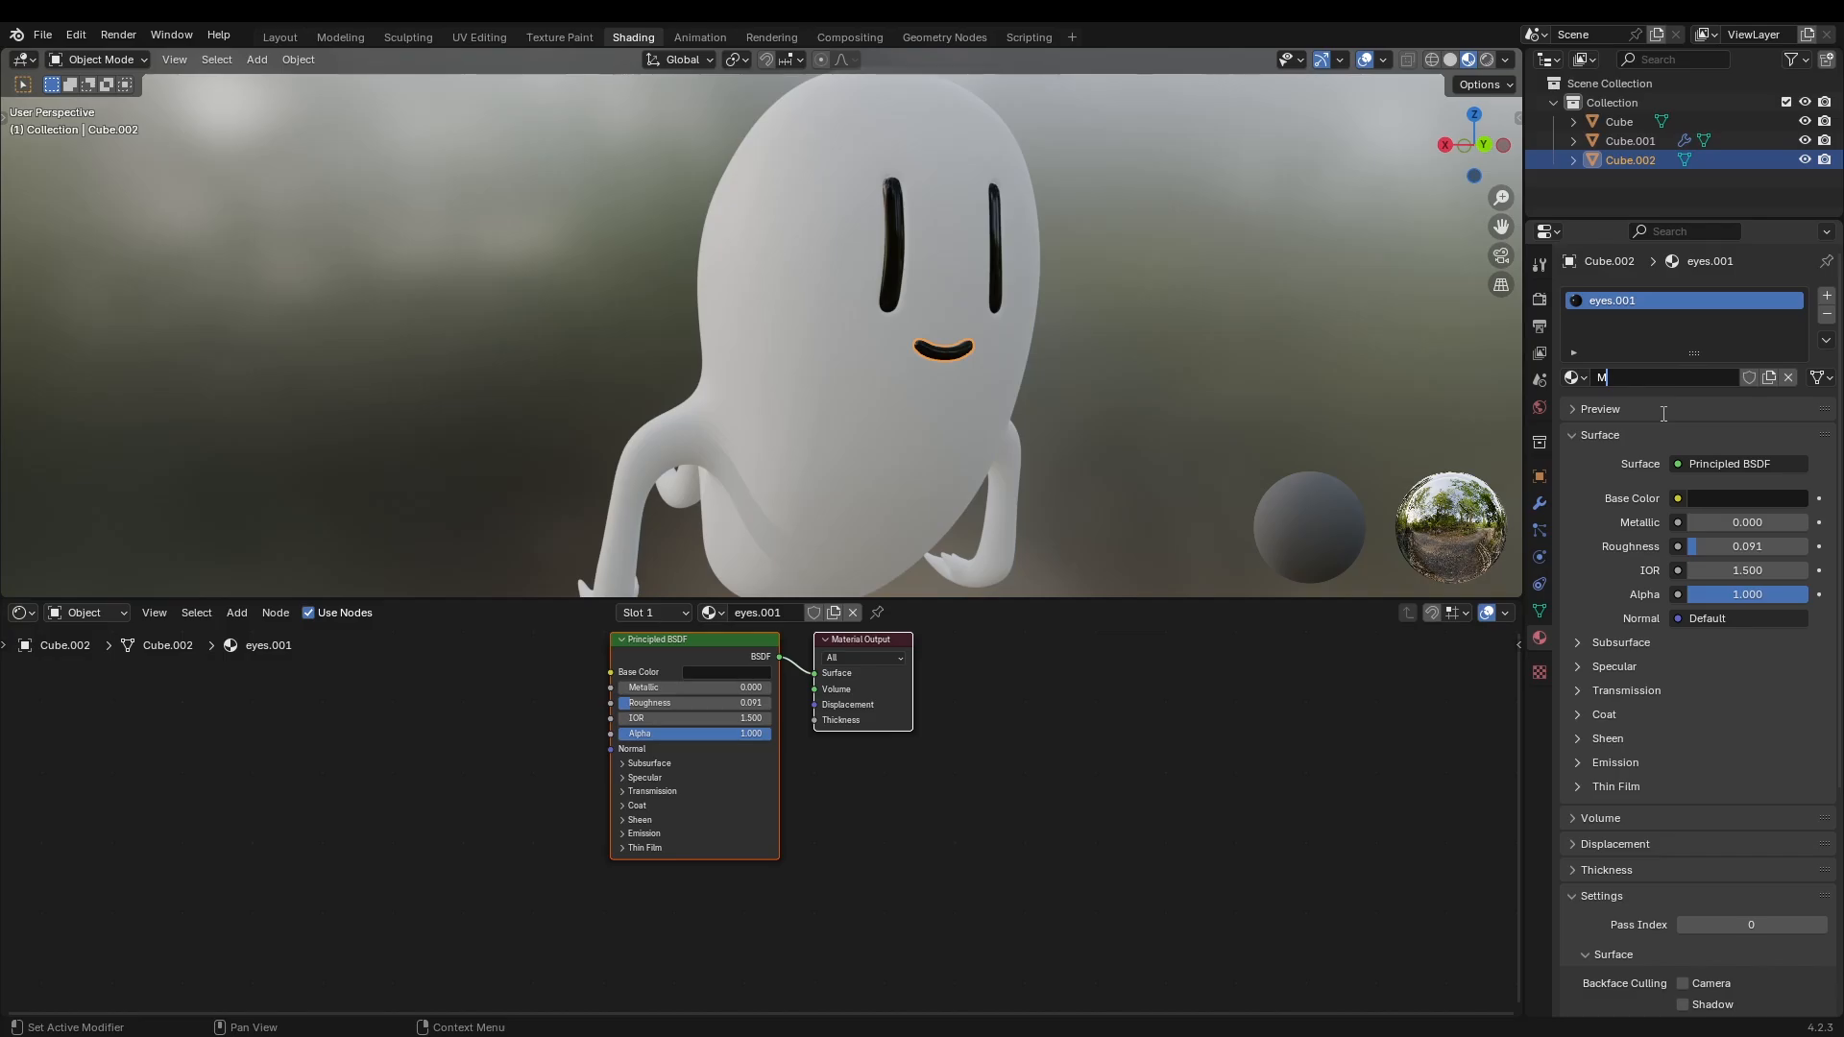
key("Return")
left_click_drag(1704, 547, 1794, 546)
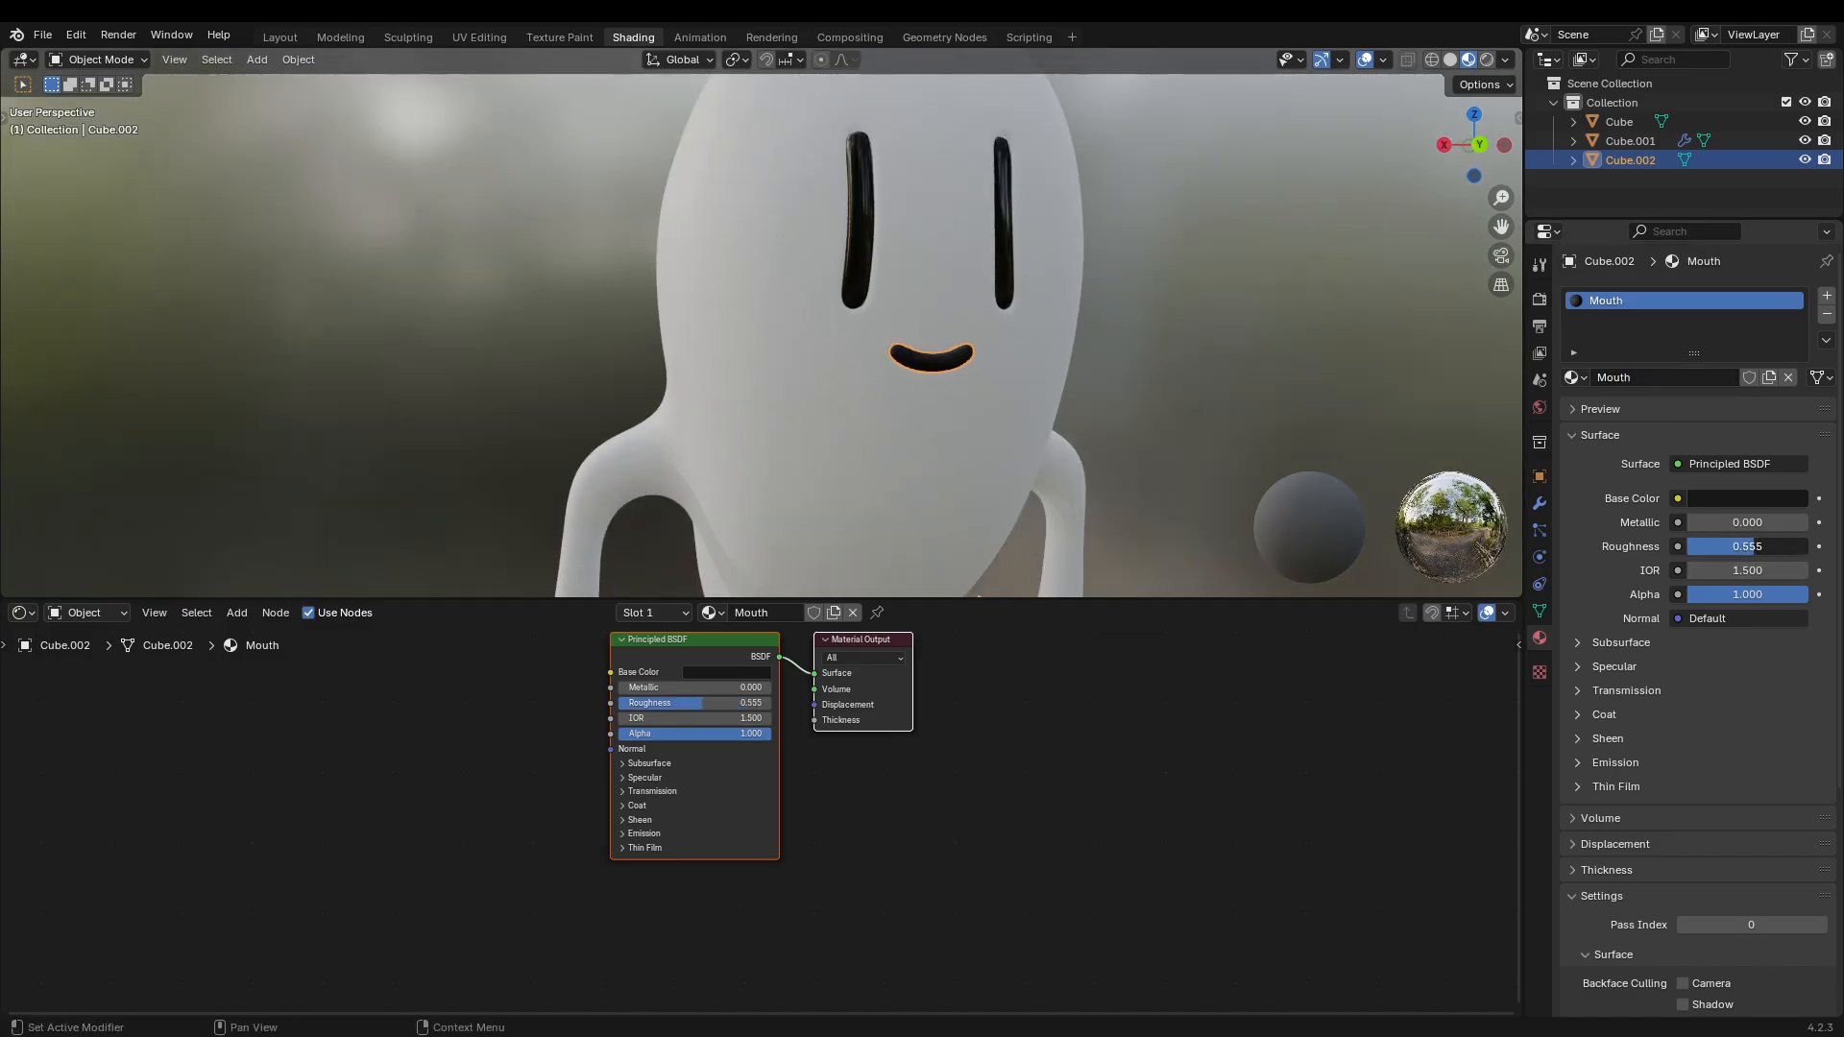